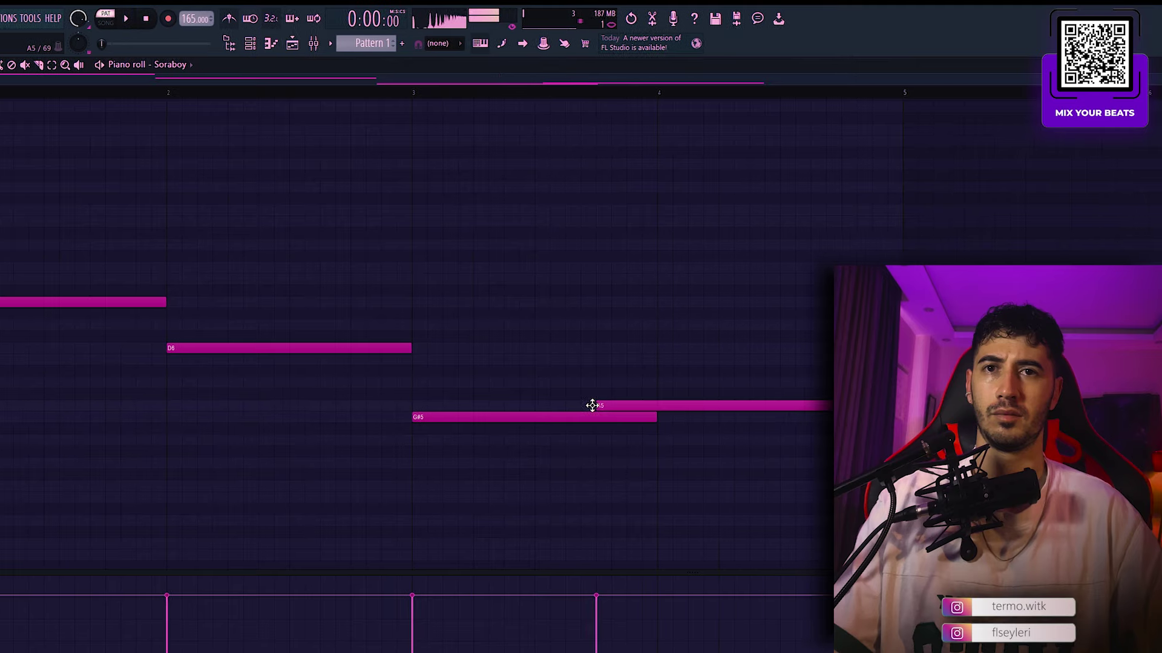
Step: Trim the G#5 note in bar 3 to end where A5 starts, and shorten A5 to end at bar 4
{"action": "left_click_drag", "start_coordinate": [670, 417], "coordinate": [556, 405]}
{"action": "key", "text": "space"}
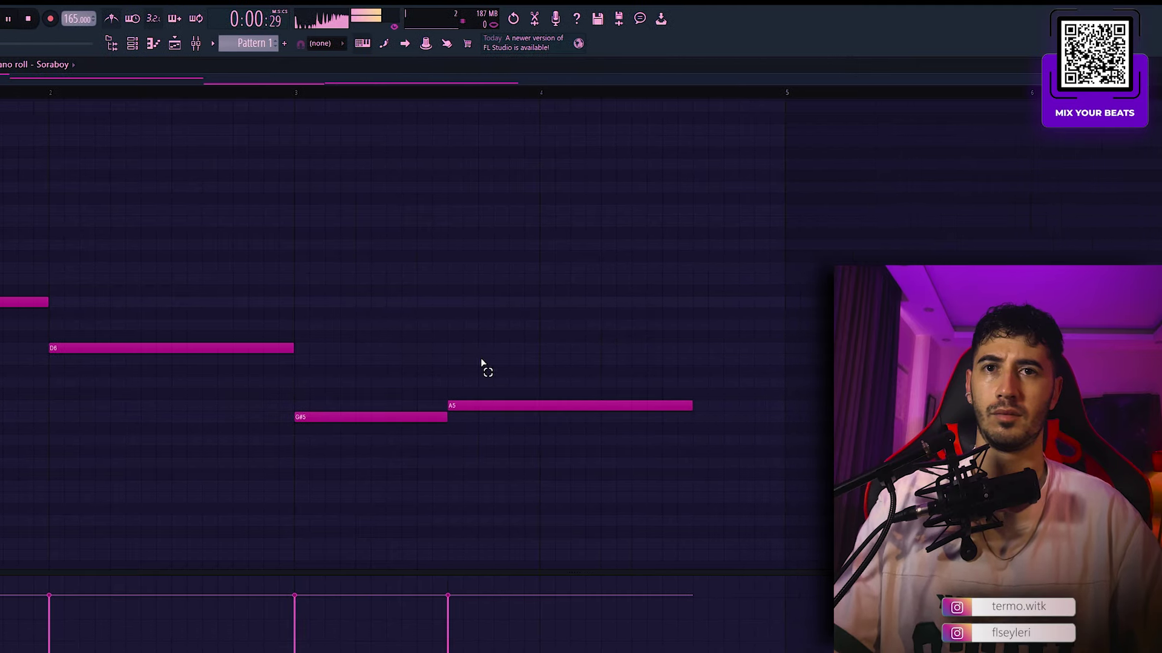
{"action": "left_click_drag", "start_coordinate": [706, 405], "coordinate": [493, 397]}
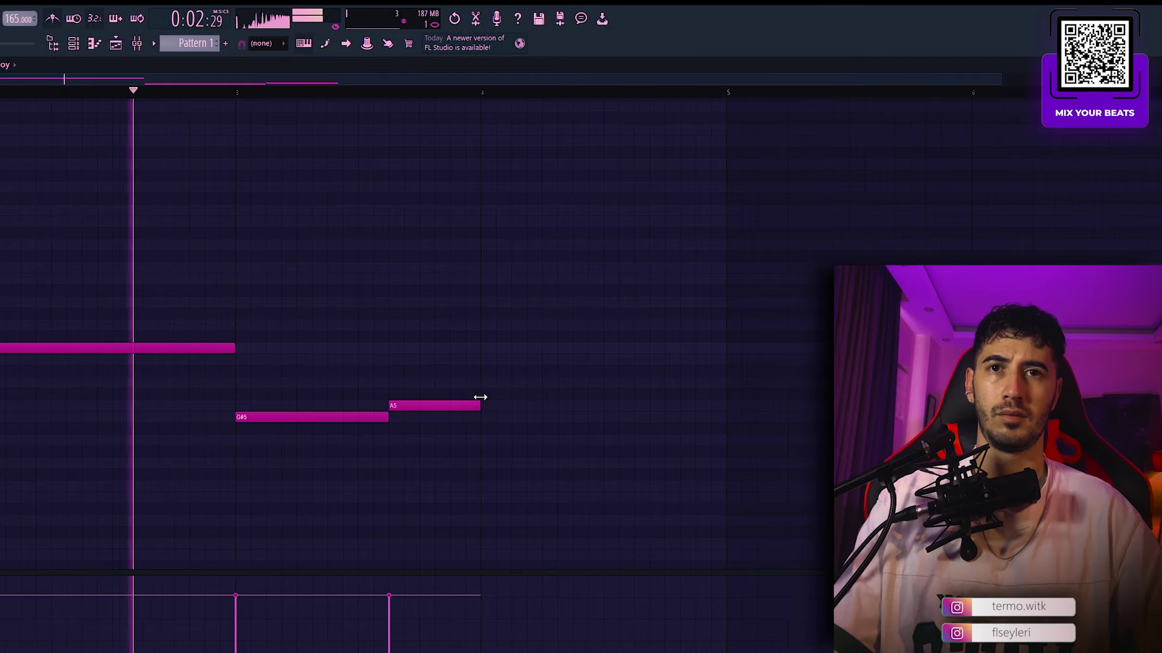
Step: Add a D6 note at the start of bar 4 followed by a C#6 note, and adjust the D6 length
{"action": "left_click", "coordinate": [532, 349]}
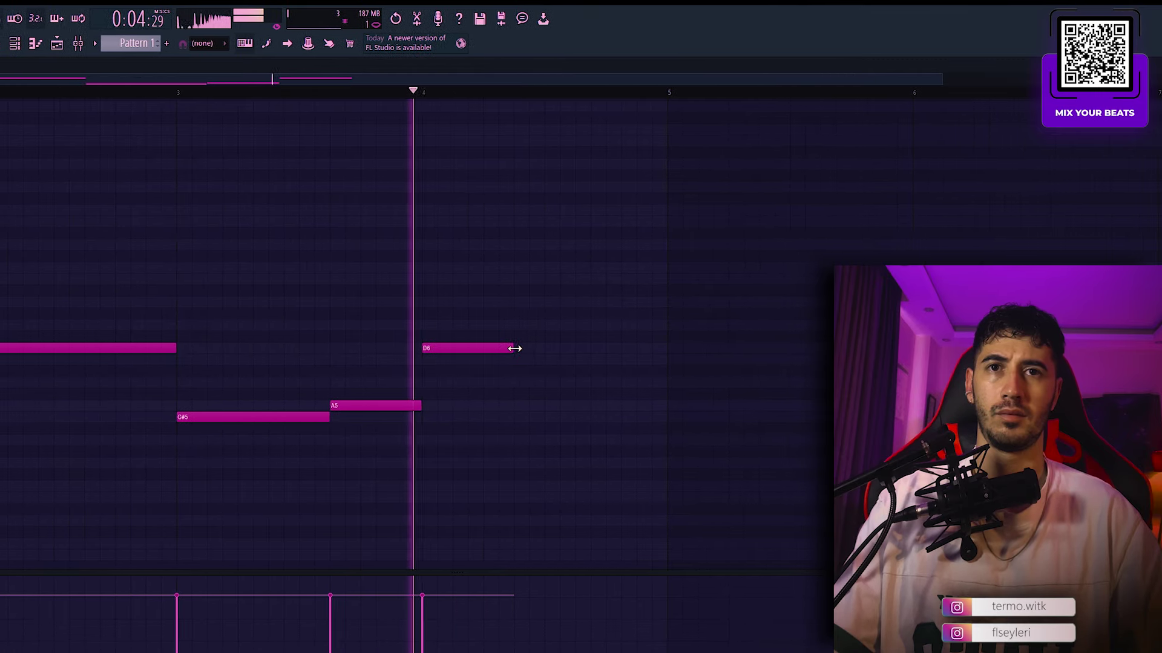
{"action": "key", "text": "space"}
{"action": "mouse_move", "coordinate": [528, 349]}
{"action": "left_mouse_down"}
{"action": "mouse_move", "coordinate": [675, 349]}
{"action": "mouse_move", "coordinate": [544, 348]}
{"action": "left_mouse_up"}
{"action": "left_click", "coordinate": [562, 360]}
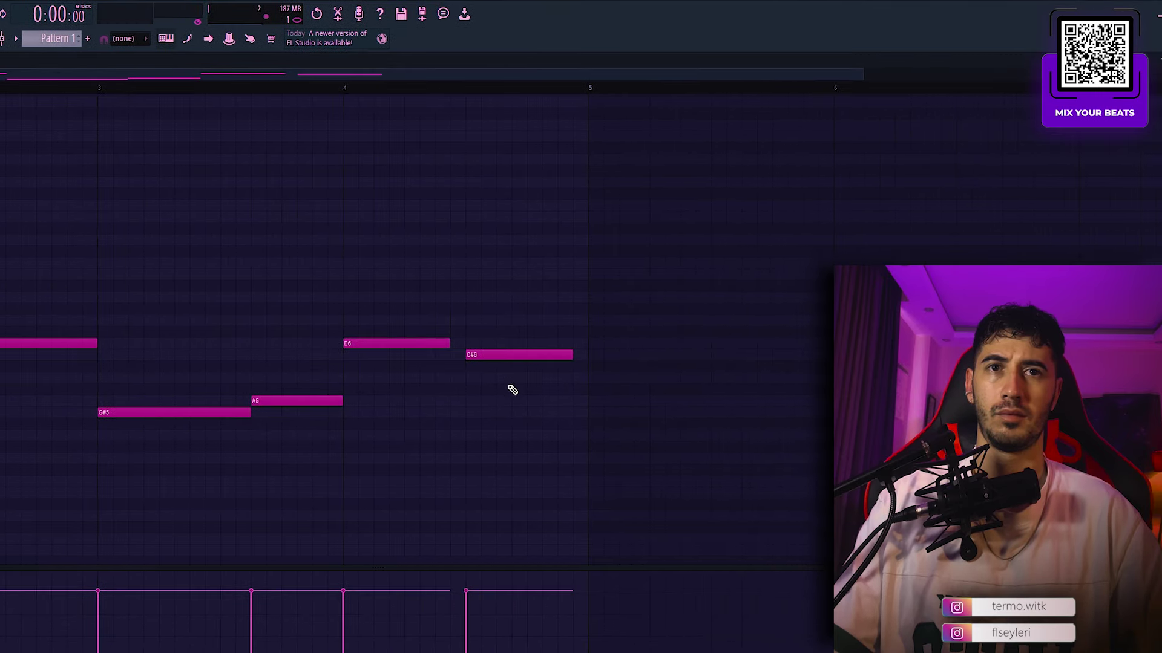
{"action": "left_click_drag", "start_coordinate": [449, 344], "coordinate": [436, 353]}
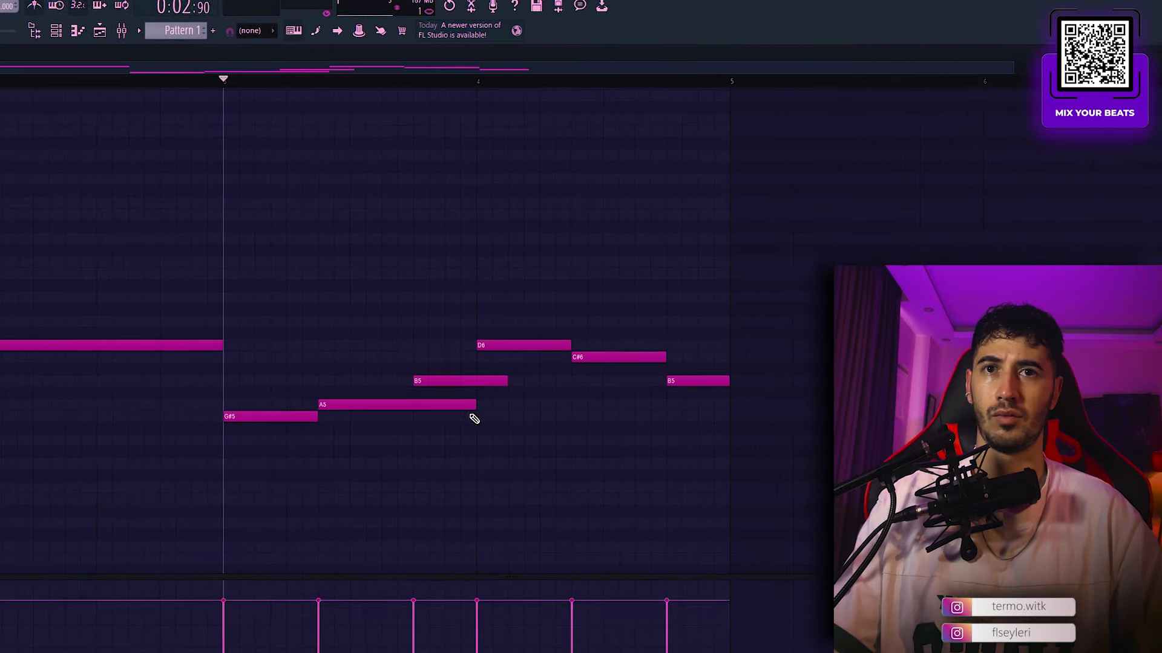
Step: Trim the A5 and B5 notes in bar 3 to run end to end up to bar 4, and lower the melody one octave
{"action": "left_click_drag", "start_coordinate": [473, 404], "coordinate": [418, 404]}
{"action": "left_click_drag", "start_coordinate": [506, 378], "coordinate": [475, 378]}
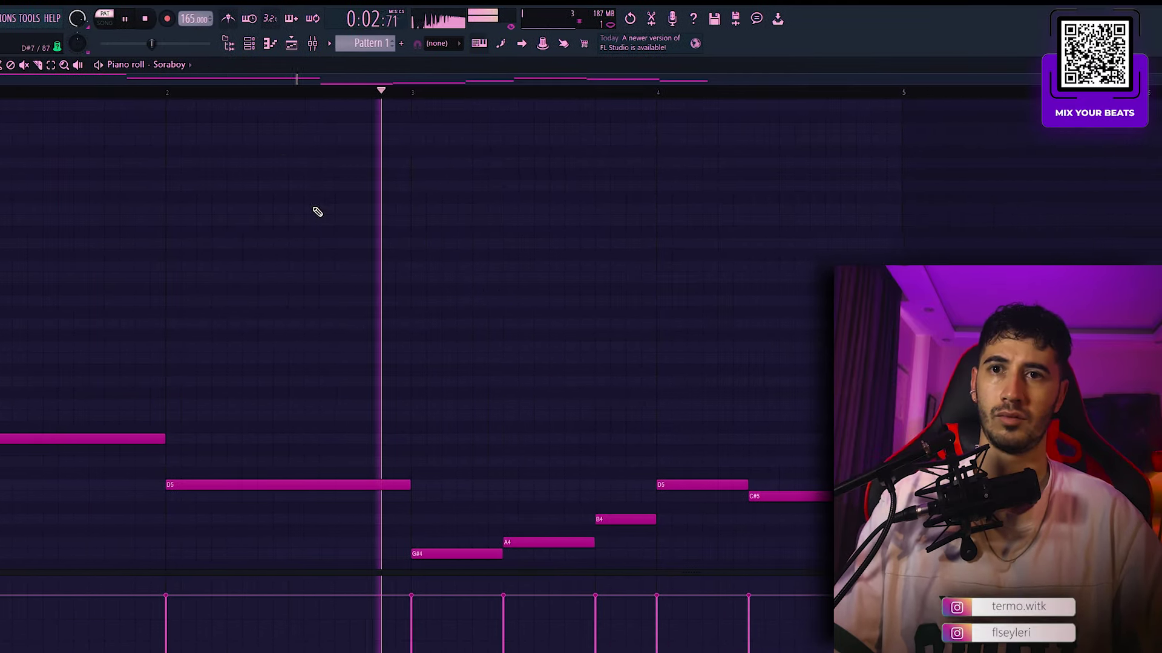
{"action": "scroll", "coordinate": [471, 273], "scroll_direction": "down", "scroll_amount": 2}
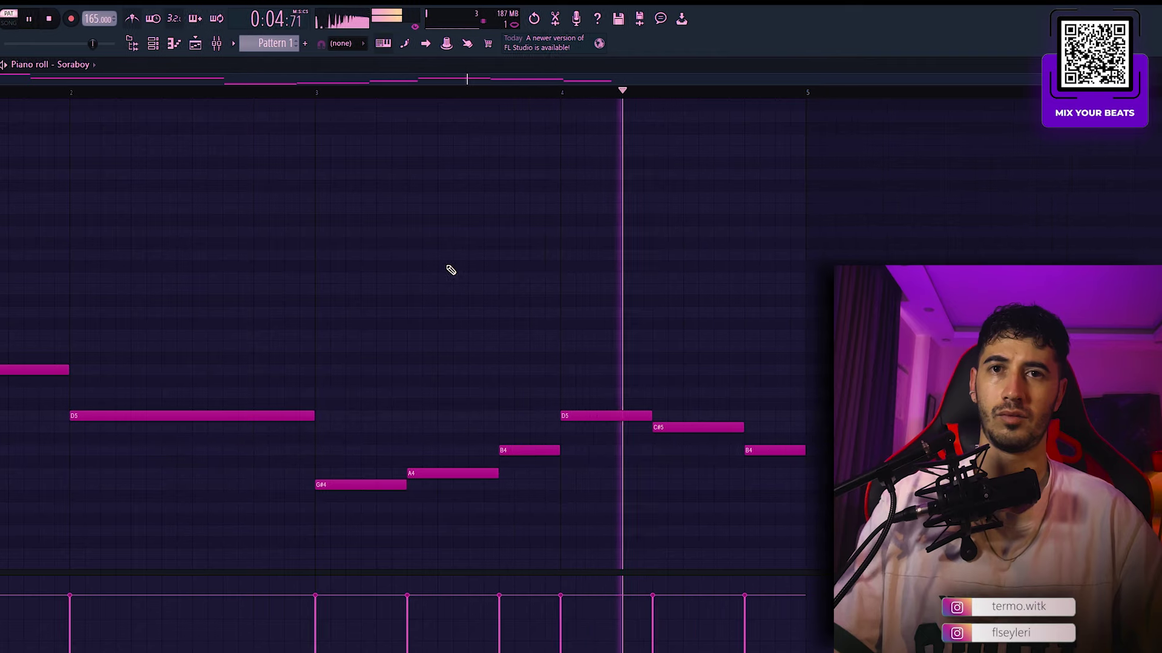
{"action": "key", "text": "space"}
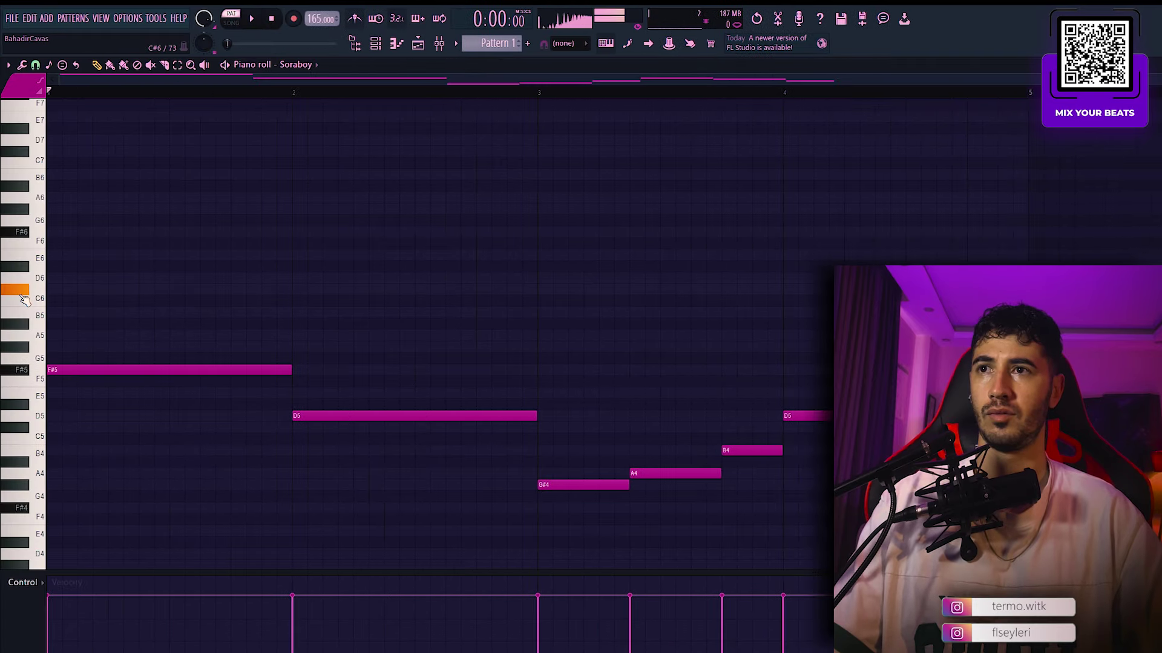
Step: Shorten the opening F#5 note, add short D6 and C#6 notes after it, and place a longer B5 ending bar 1
{"action": "left_click_drag", "start_coordinate": [290, 371], "coordinate": [213, 369]}
{"action": "key", "text": "space"}
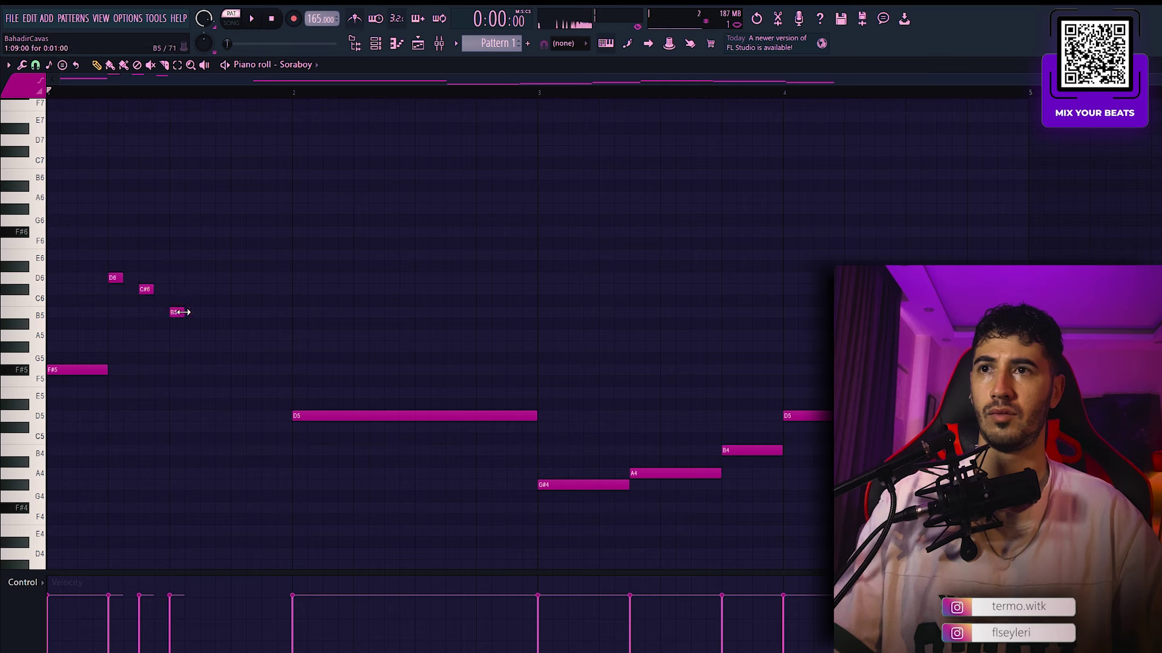
{"action": "mouse_move", "coordinate": [239, 312]}
{"action": "left_mouse_down"}
{"action": "mouse_move", "coordinate": [221, 314]}
{"action": "mouse_move", "coordinate": [261, 314]}
{"action": "left_mouse_up"}
{"action": "key", "text": "space"}
{"action": "key", "text": "space"}
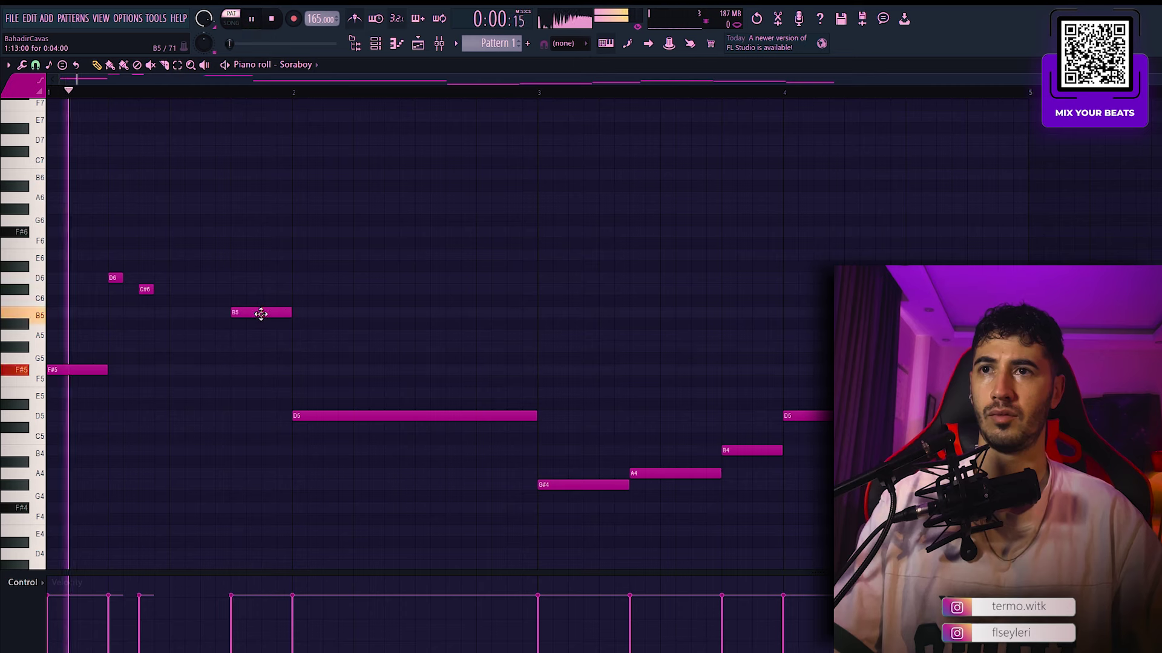
Step: Extend the C#6 note in bar 1 until it meets the B5 note
{"action": "key", "text": "space"}
{"action": "key", "text": "space"}
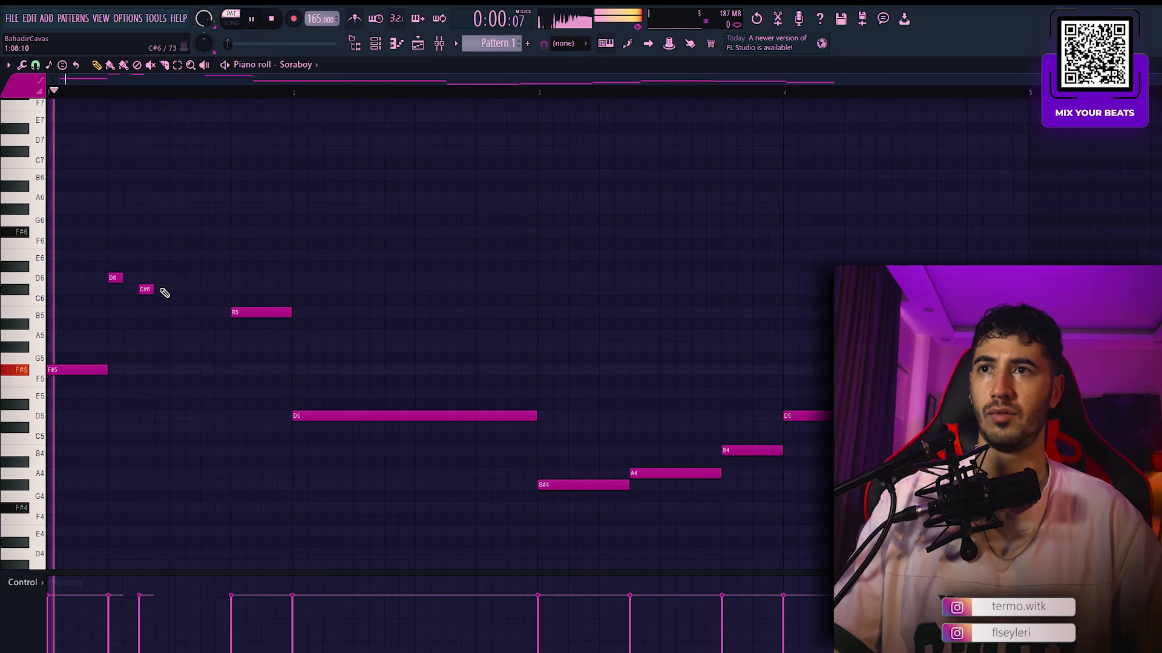
{"action": "left_click_drag", "start_coordinate": [212, 289], "coordinate": [229, 288]}
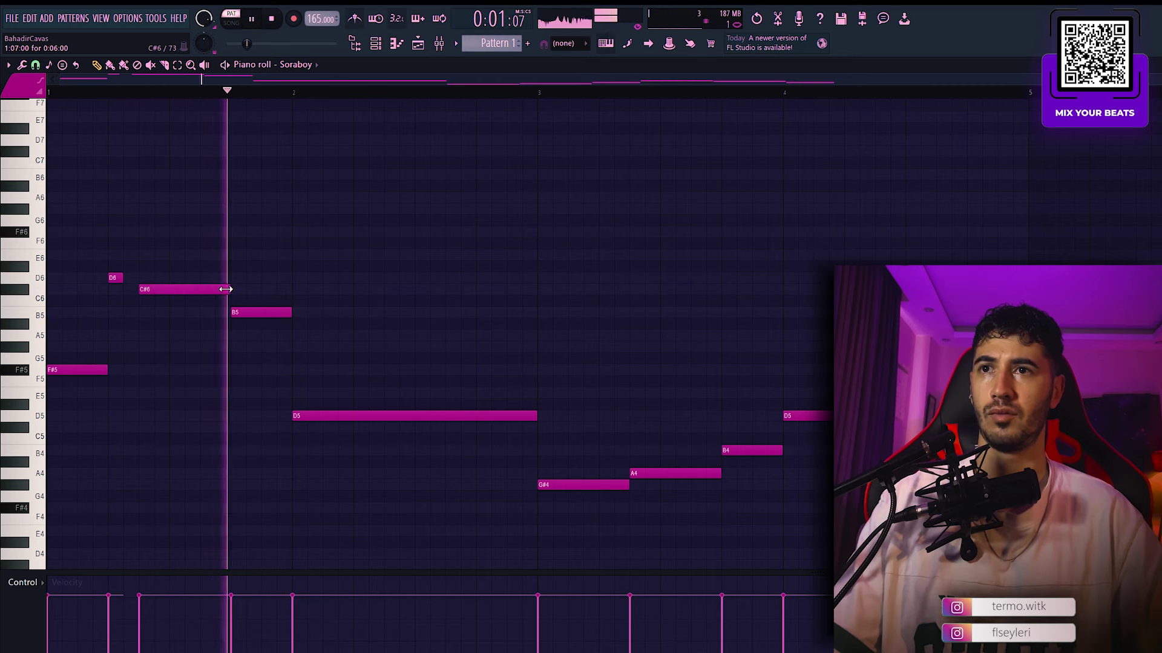
Step: Start the D5 note of bar 2 at mid-bar and lead into it with short B4 and C#5 notes
{"action": "key", "text": "space"}
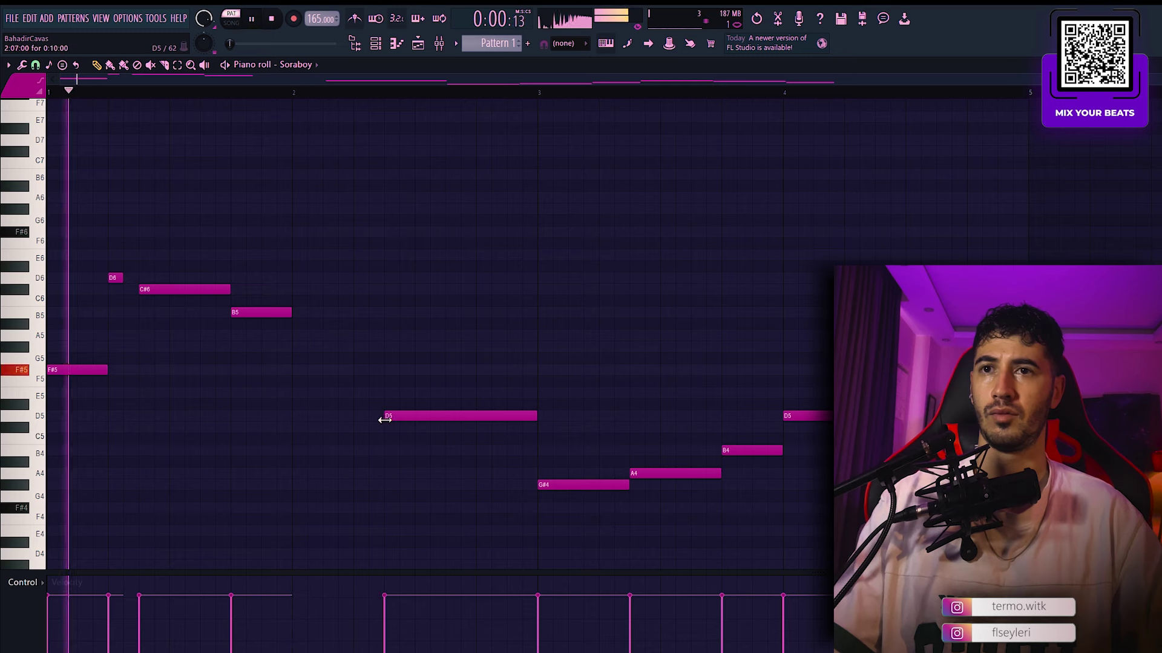
{"action": "left_click_drag", "start_coordinate": [385, 419], "coordinate": [415, 417]}
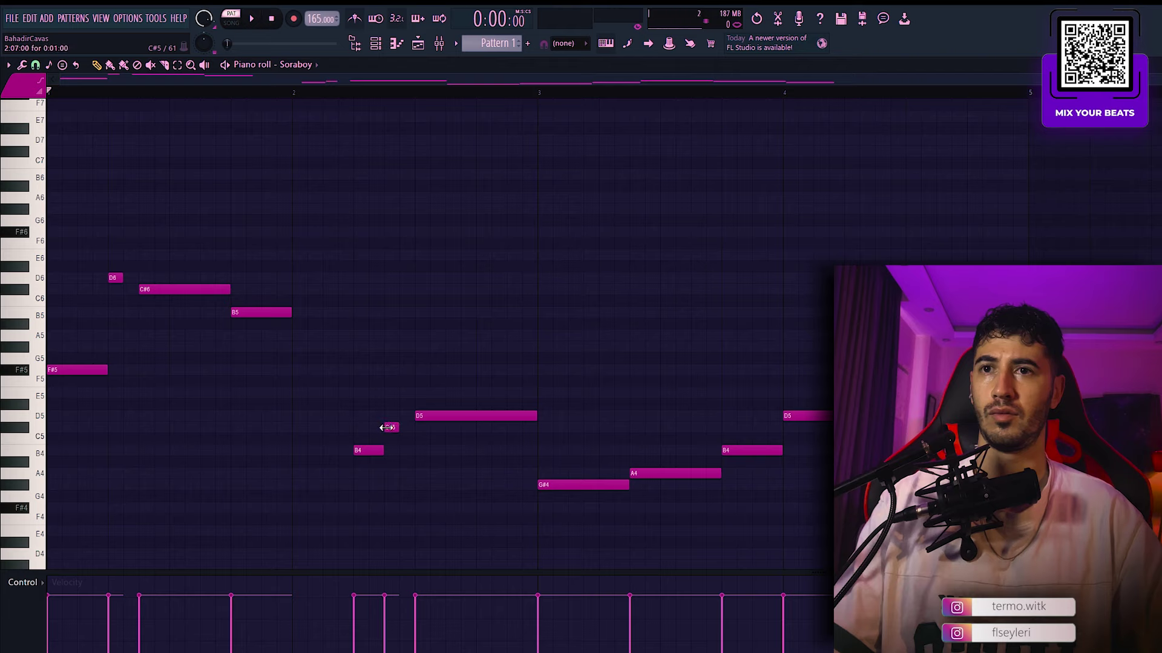
{"action": "left_click_drag", "start_coordinate": [398, 428], "coordinate": [414, 428]}
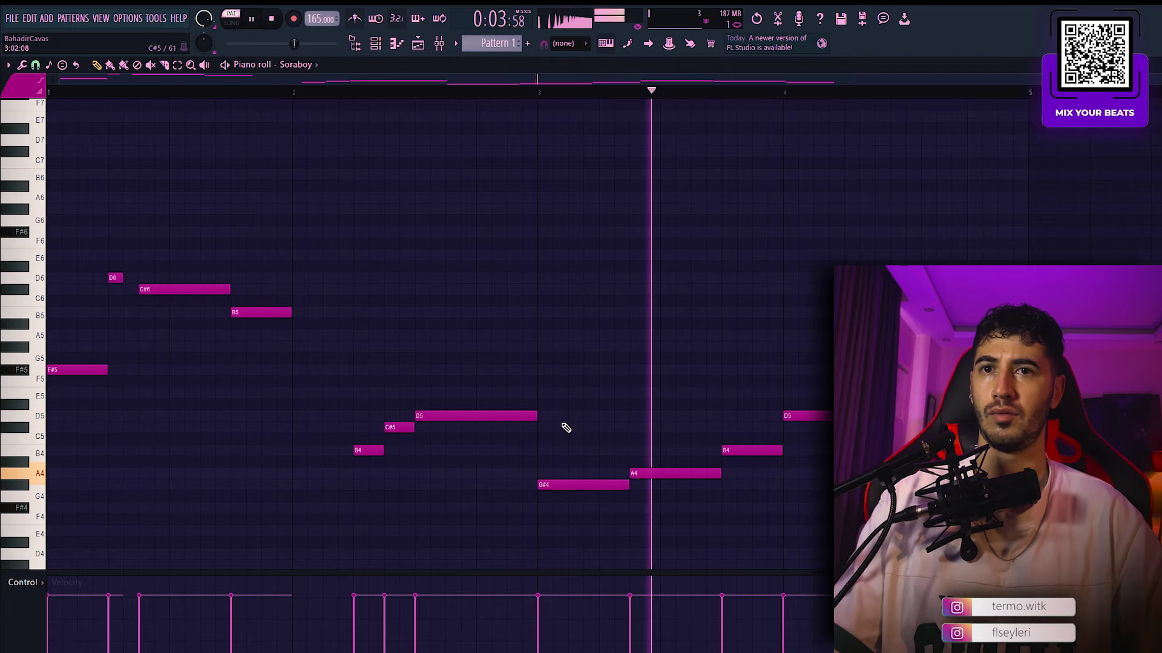
Step: Transpose the notes of bars 2 to 4 up one octave
{"action": "left_click_drag", "start_coordinate": [524, 395], "coordinate": [319, 461]}
{"action": "key", "text": "ctrl+Up"}
{"action": "key", "text": "ctrl+d"}
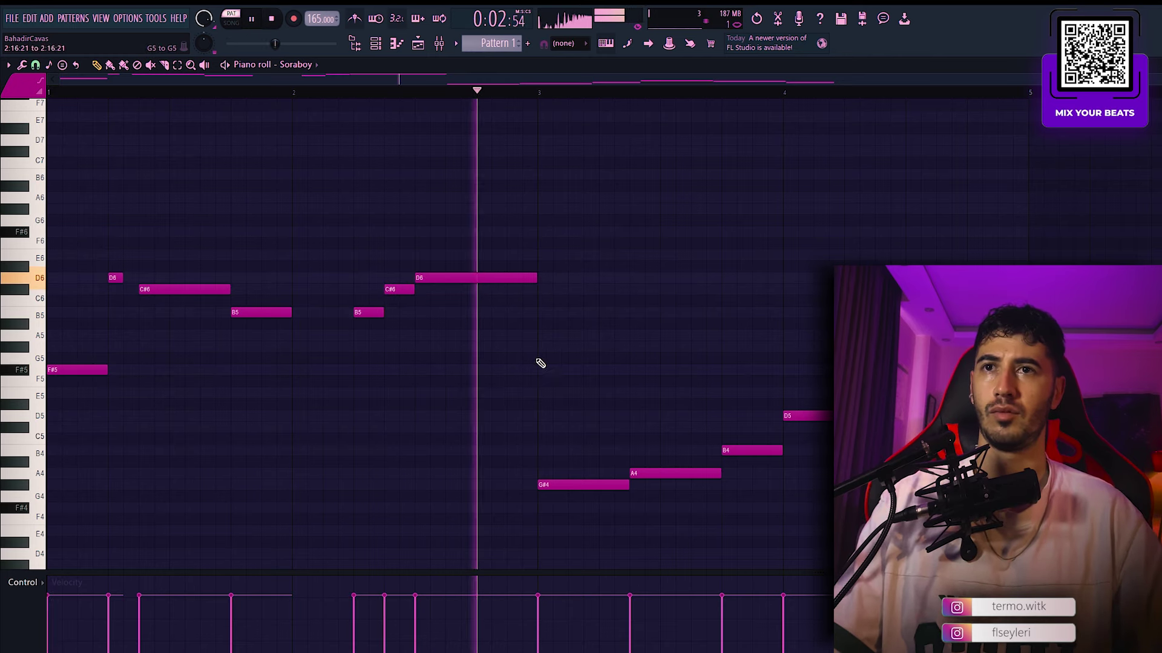
{"action": "left_click_drag", "start_coordinate": [570, 376], "coordinate": [831, 521]}
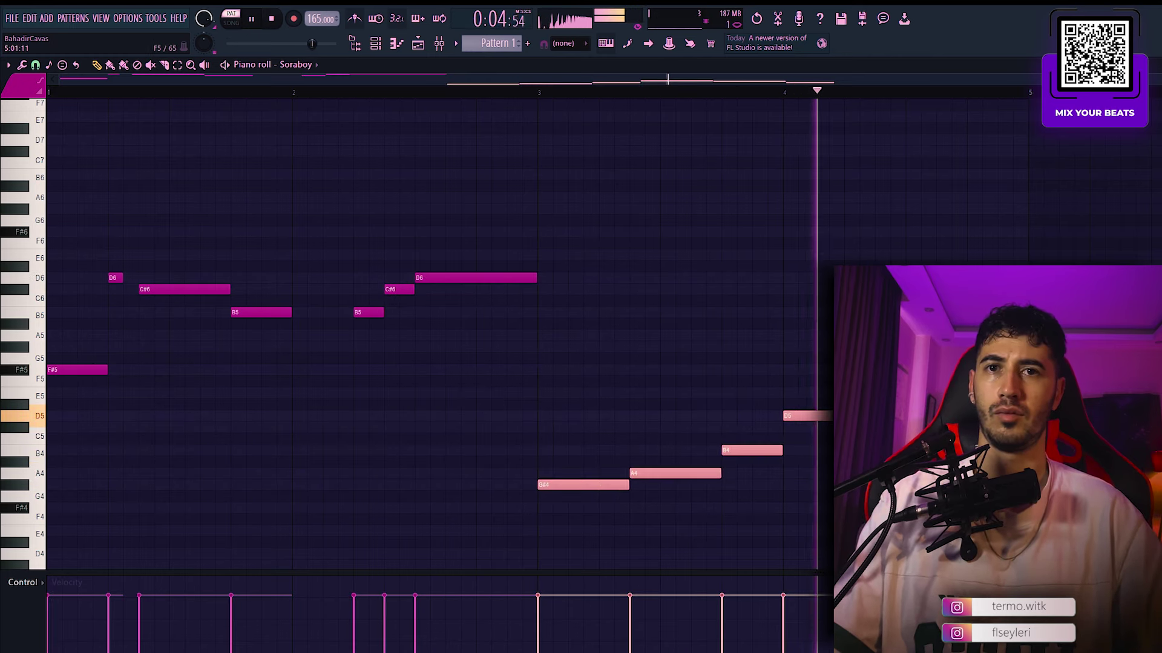
{"action": "key", "text": "ctrl+Up"}
{"action": "key", "text": "space"}
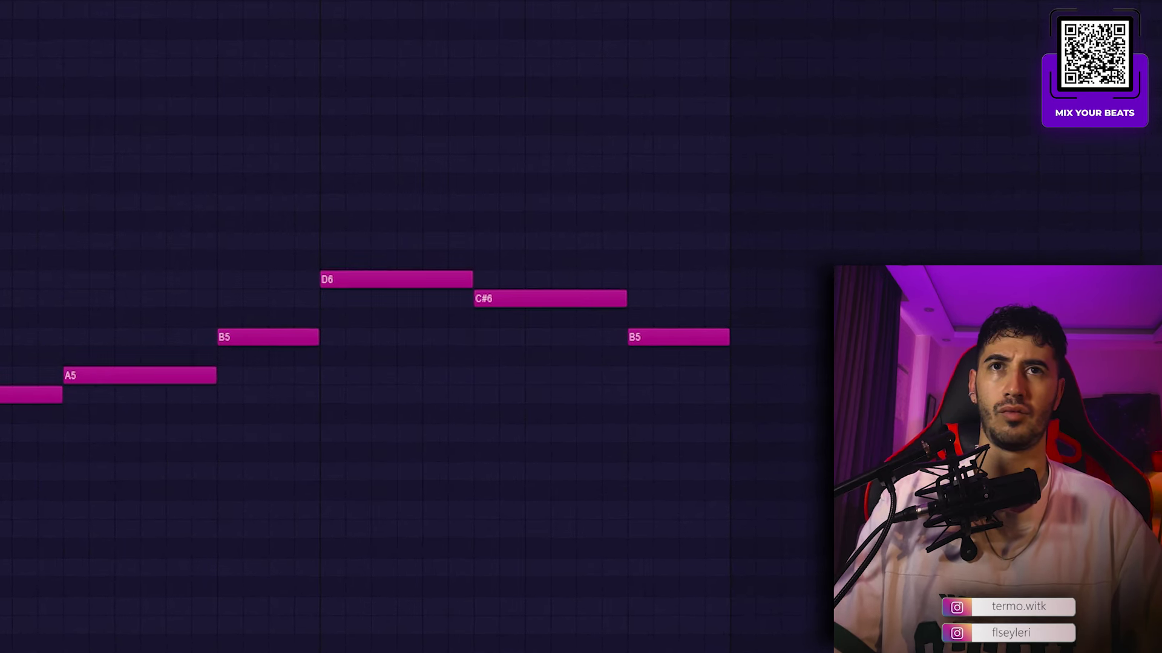
Step: Replace the D6 note at the start of bar 4 with three short notes: C#6, D6 and E6
{"action": "left_click_drag", "start_coordinate": [430, 294], "coordinate": [438, 298]}
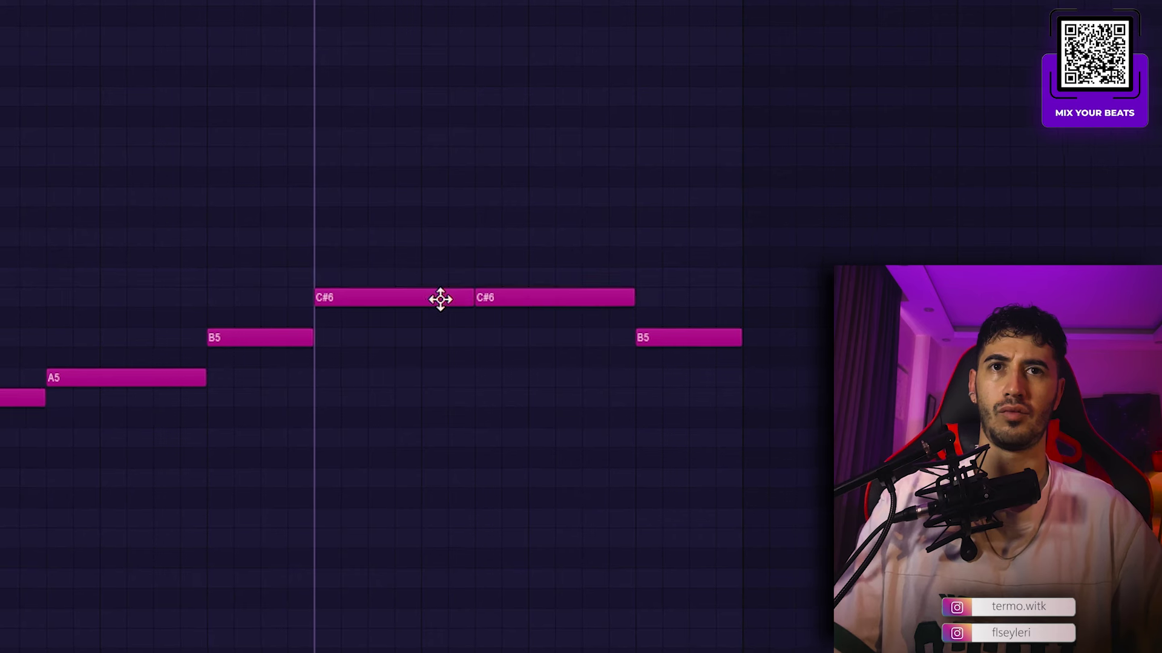
{"action": "left_click", "coordinate": [431, 232]}
{"action": "key", "text": "space"}
{"action": "key", "text": "space"}
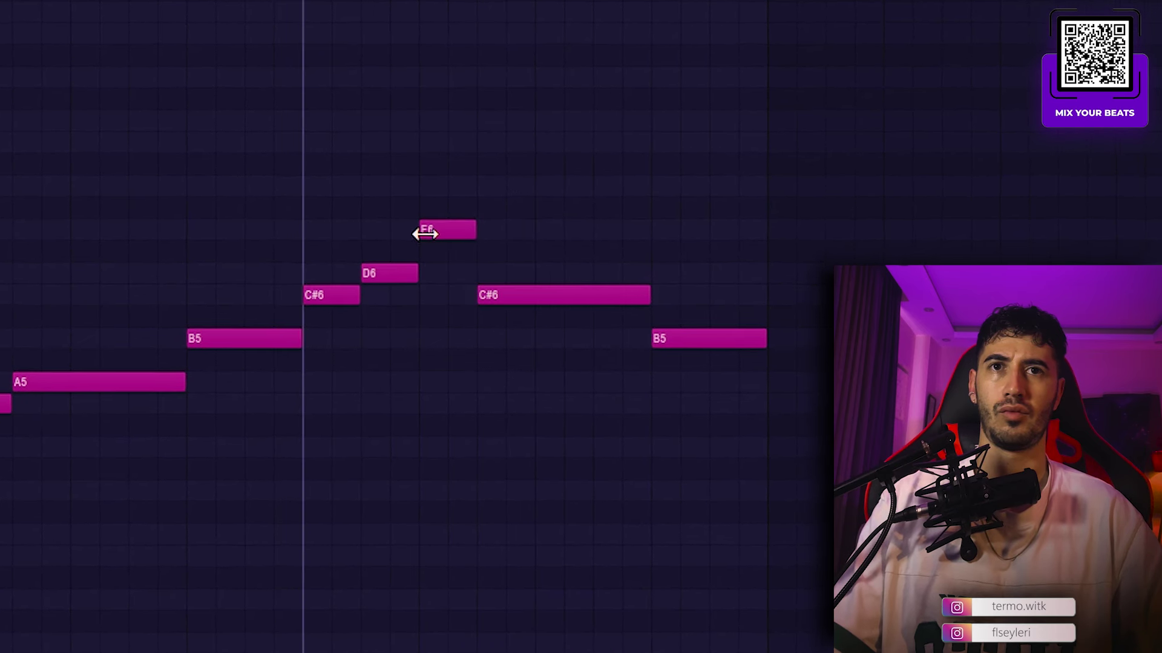
Step: Rework the three short notes at the start of bar 4 into A5, G#5 and E6 while auditioning the melody
{"action": "left_click_drag", "start_coordinate": [448, 292], "coordinate": [446, 332]}
{"action": "key", "text": "space"}
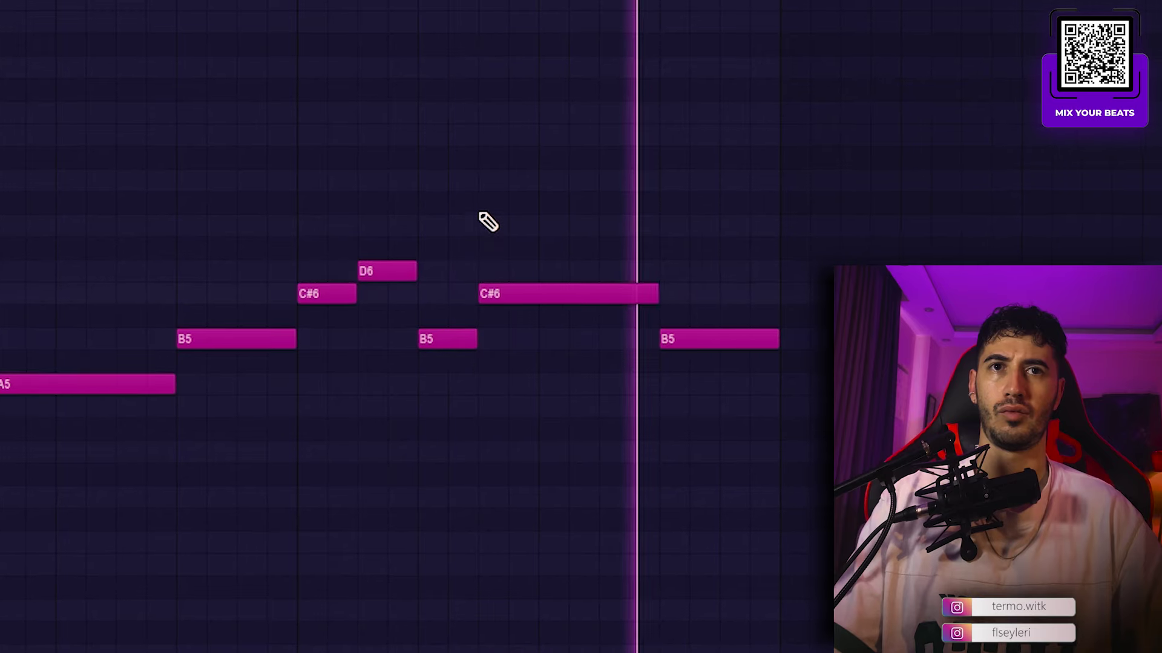
{"action": "key", "text": "space"}
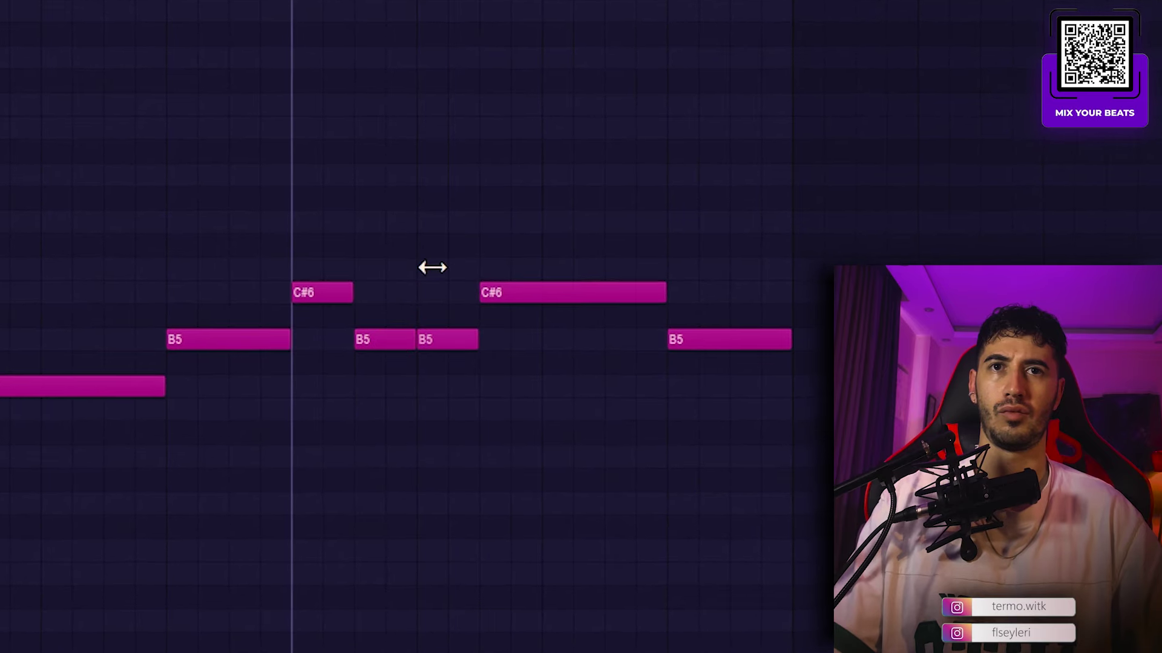
{"action": "key", "text": "space"}
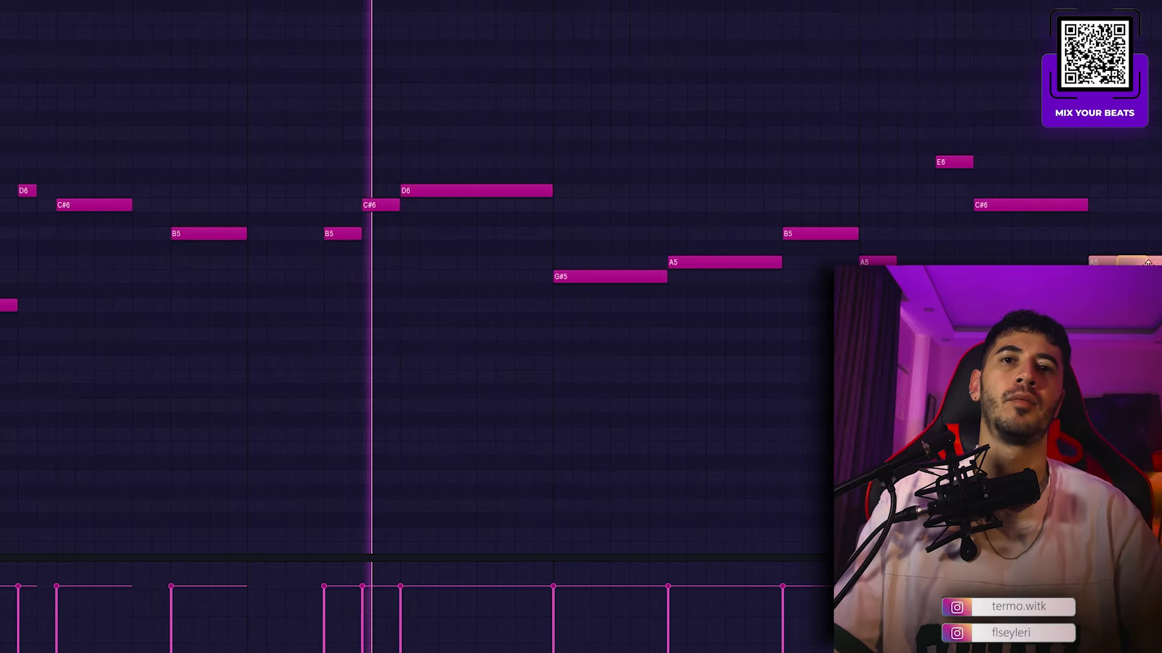
Step: Raise the last note of bar 4 to B5 and try it on A5
{"action": "left_click_drag", "start_coordinate": [1122, 263], "coordinate": [1123, 234]}
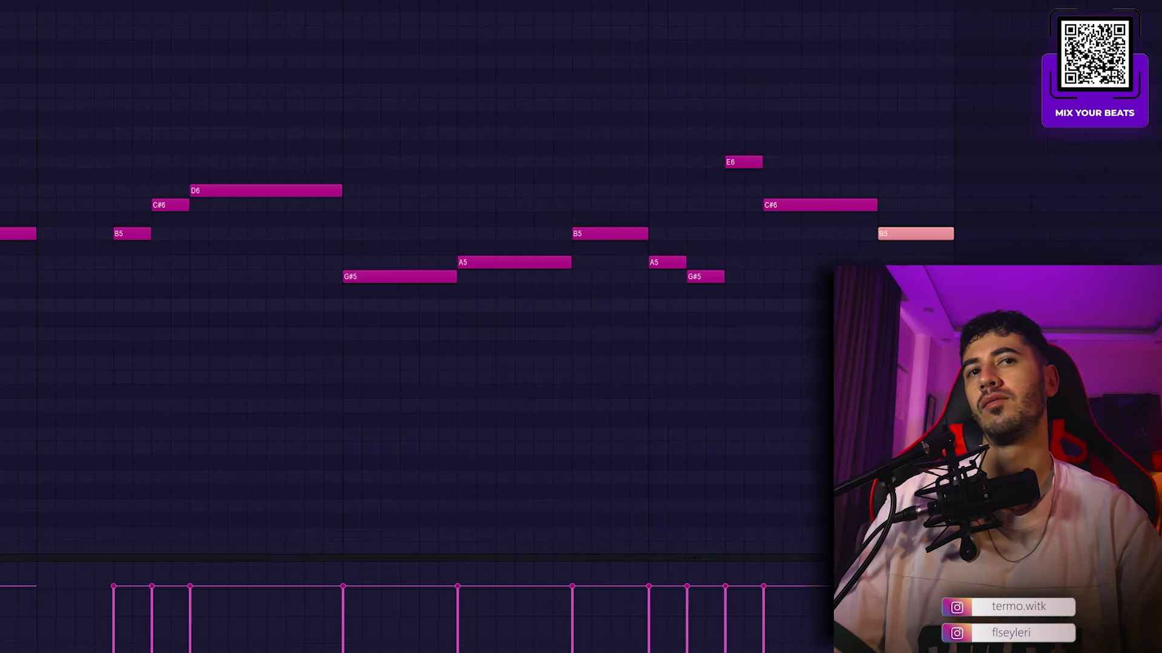
{"action": "left_click_drag", "start_coordinate": [1017, 235], "coordinate": [1017, 262]}
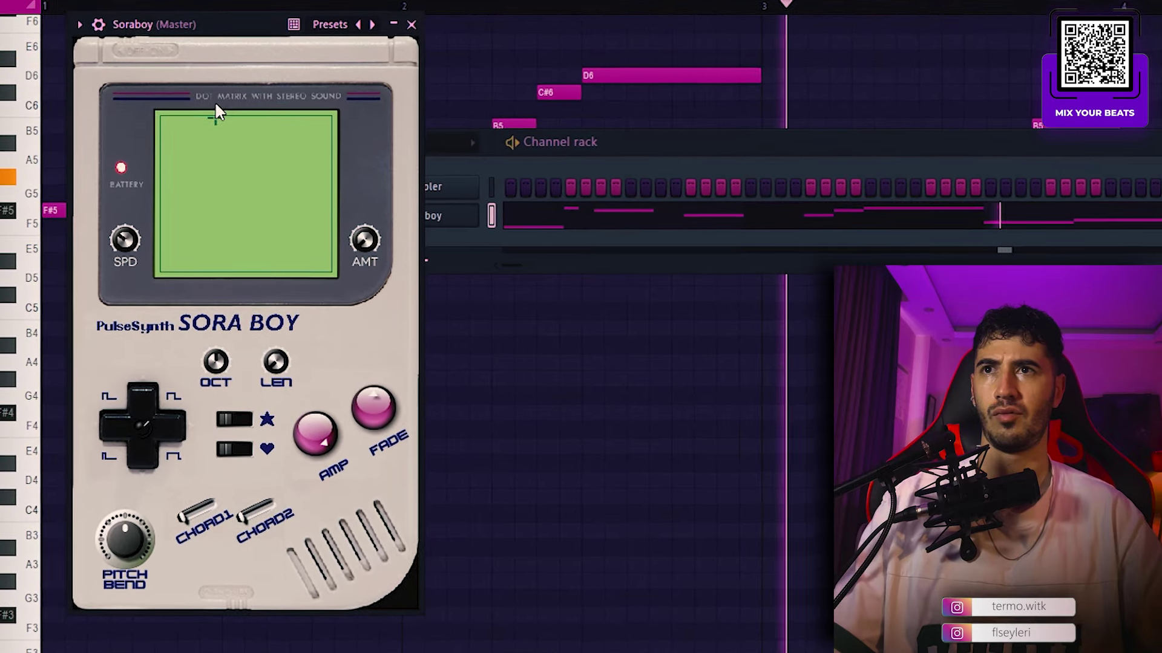
Step: Close the Soraboy synth and raise the feedback of H-Delay Stereo on Insert 2 during playback
{"action": "left_click", "coordinate": [412, 24]}
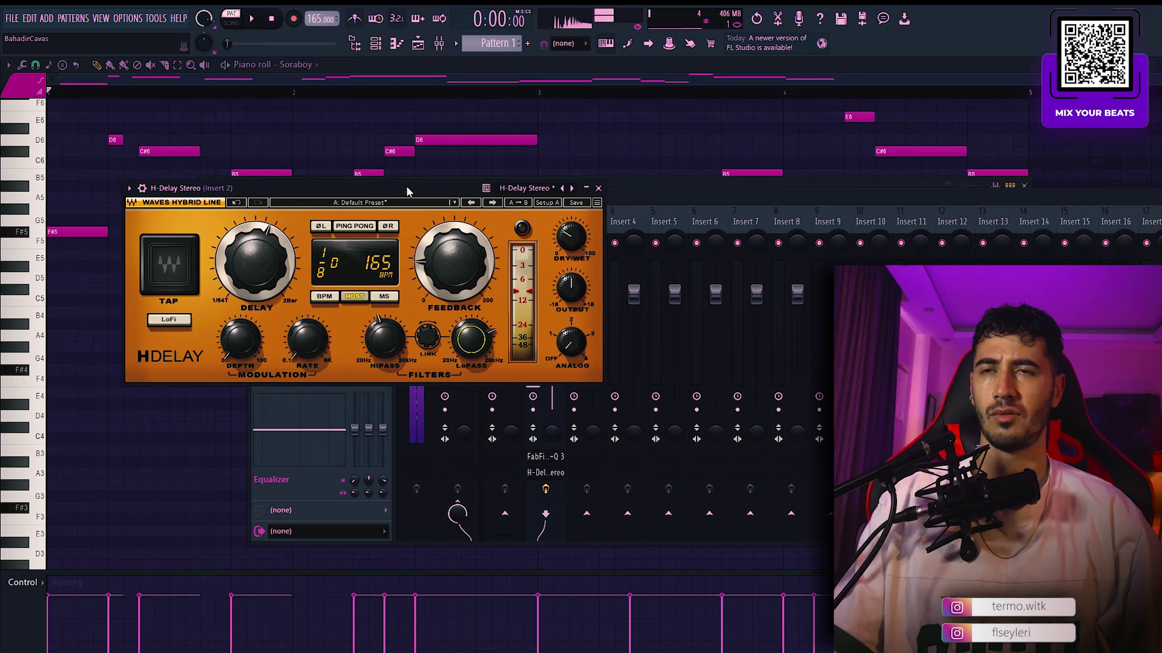
{"action": "key", "text": "space"}
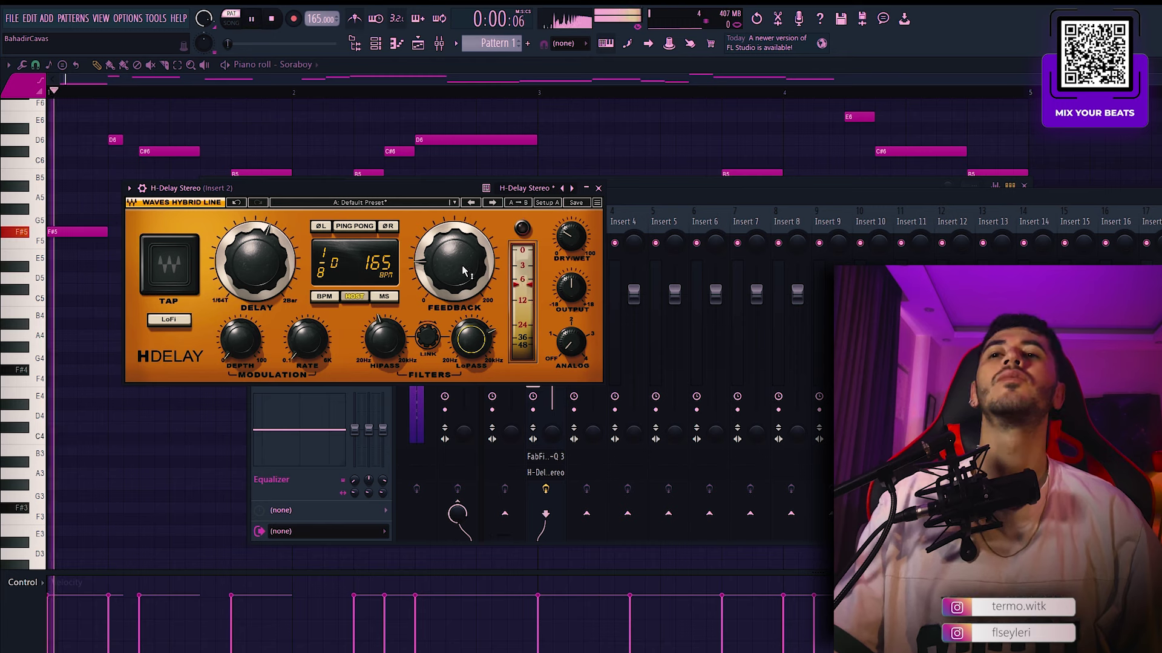
{"action": "left_click_drag", "start_coordinate": [464, 270], "coordinate": [464, 267]}
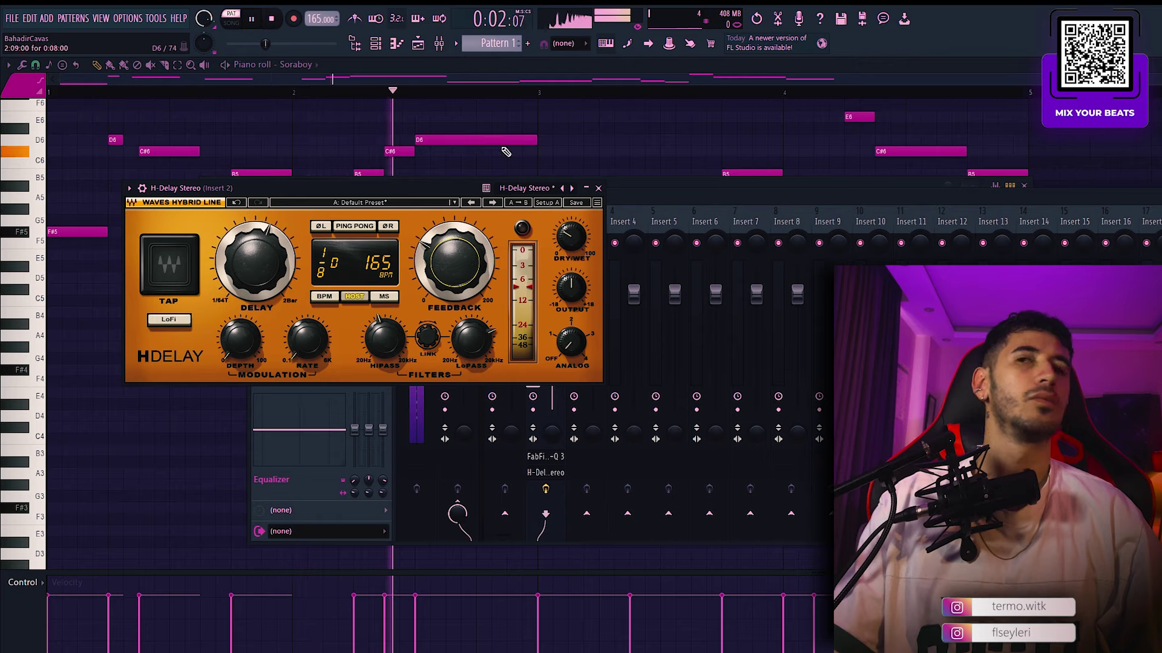
{"action": "left_click", "coordinate": [598, 189]}
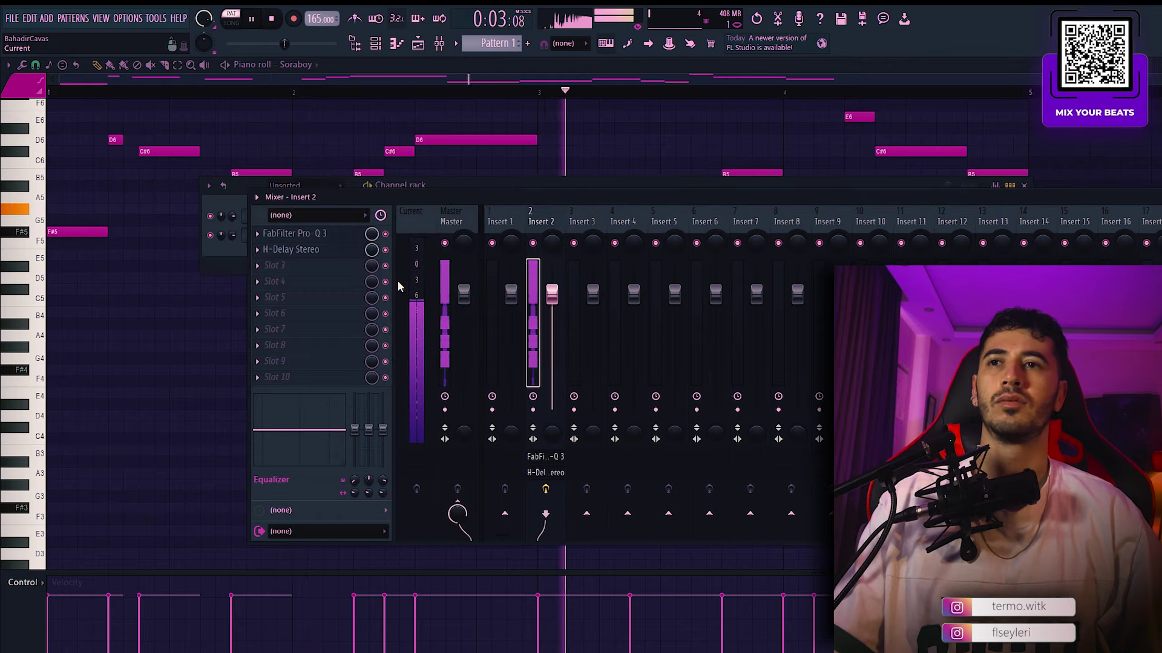
Step: Add a high-shelf cut of about -3 dB in FabFilter Pro-Q 3 on Insert 2, narrowing it and lowering its frequency
{"action": "left_click", "coordinate": [321, 226]}
{"action": "left_click", "coordinate": [648, 332]}
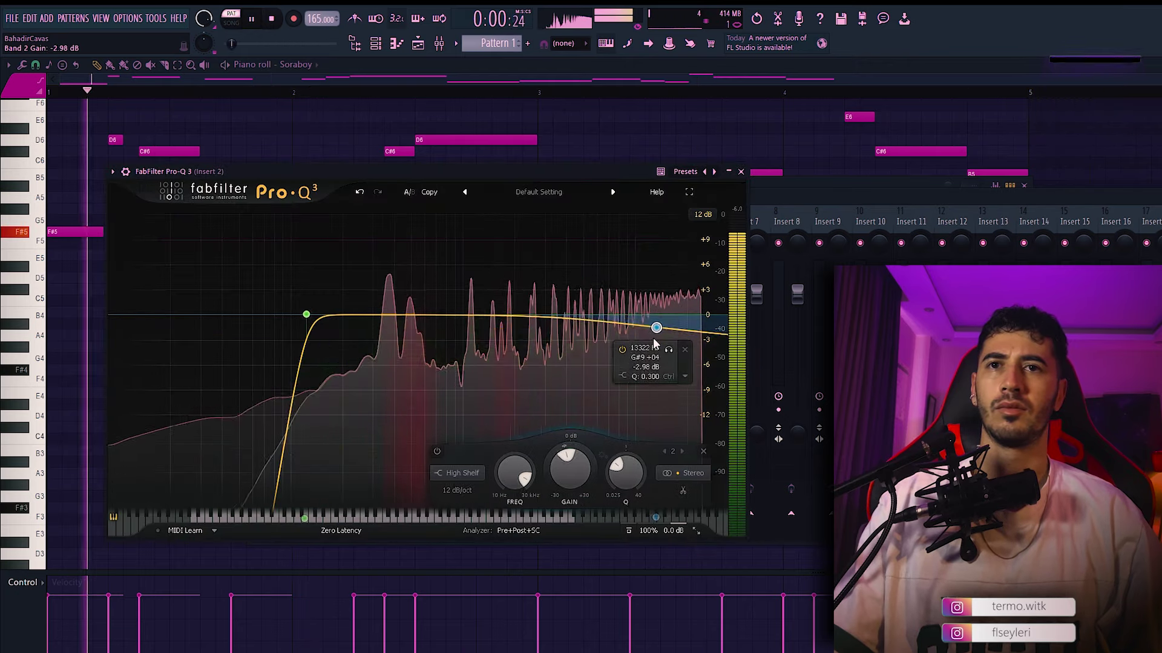
{"action": "scroll", "coordinate": [648, 336], "scroll_direction": "up", "scroll_amount": 3}
{"action": "left_click_drag", "start_coordinate": [648, 334], "coordinate": [623, 332]}
Step: Add a wide bell boost of about +2 dB near 1495 Hz with Q 0.658 to the equalizer, and close it
{"action": "left_click", "coordinate": [505, 300]}
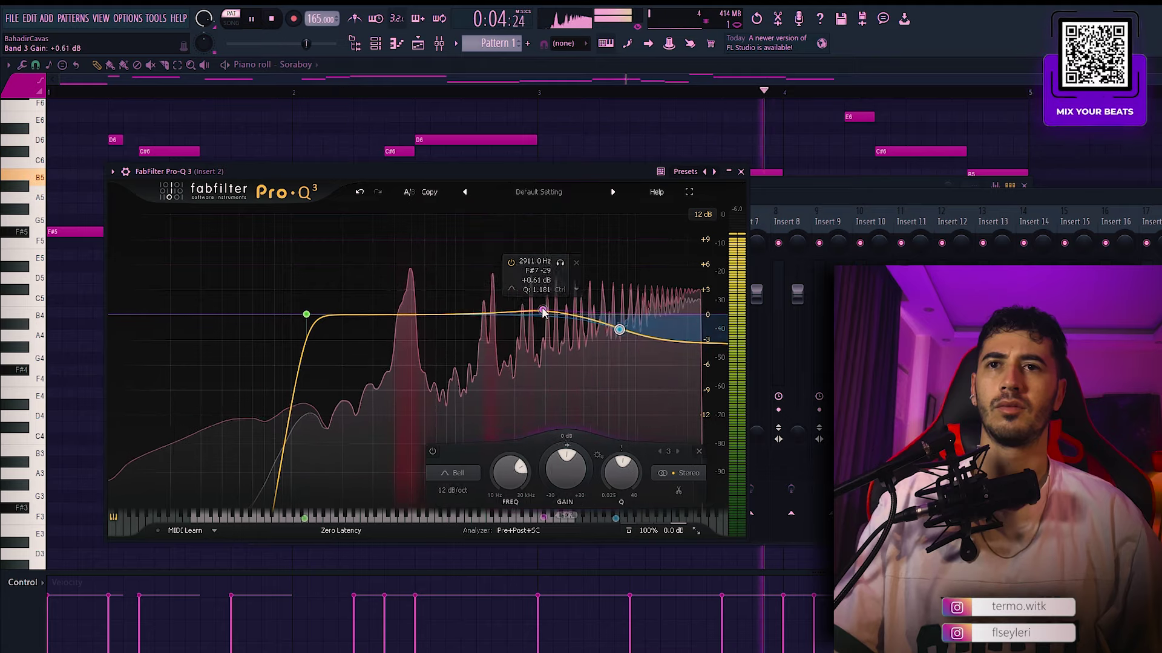
{"action": "scroll", "coordinate": [508, 300], "scroll_direction": "down", "scroll_amount": 2}
{"action": "left_click_drag", "start_coordinate": [507, 300], "coordinate": [493, 299]}
{"action": "scroll", "coordinate": [493, 299], "scroll_direction": "down", "scroll_amount": 1}
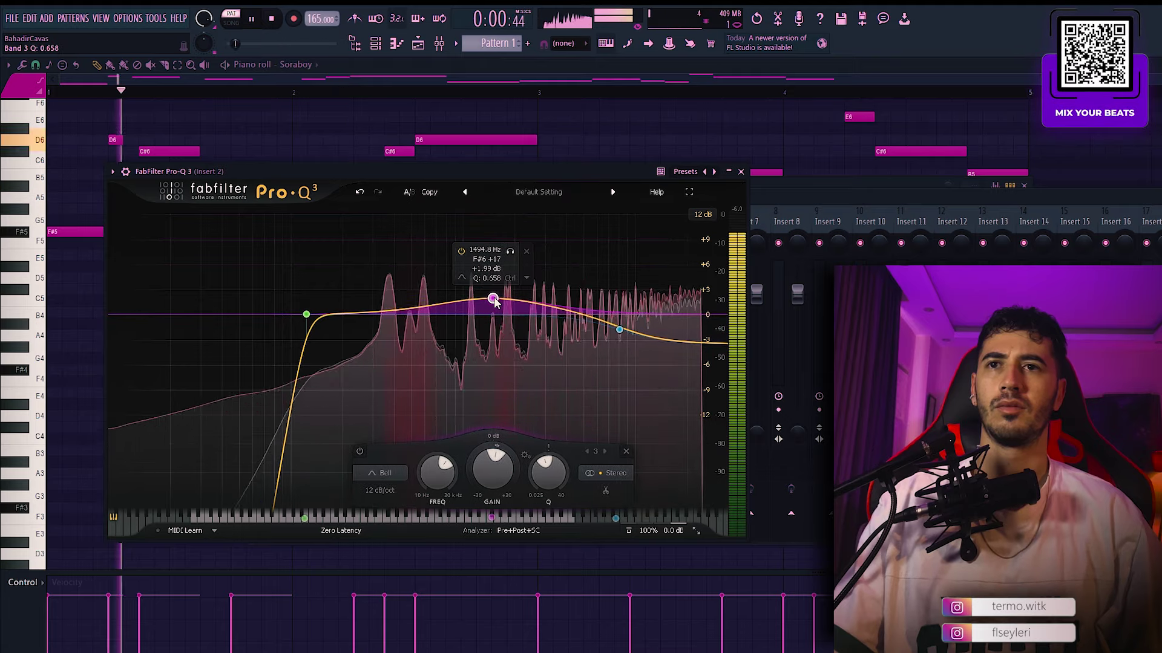
{"action": "left_click", "coordinate": [741, 171]}
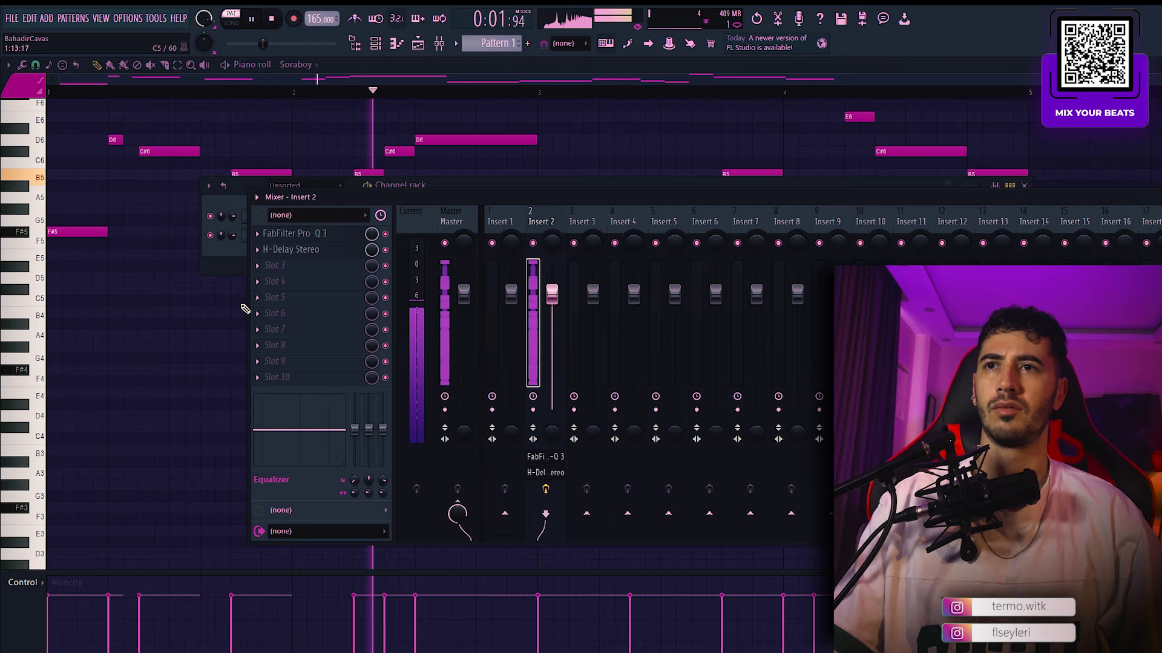
Step: Load ValhallaVintageVerb in slot 3 of Insert 2 with 42.4% mix, 9.57 ms predelay, 2.81 s decay and 310 Hz low cut
{"action": "left_click", "coordinate": [307, 267]}
{"action": "key", "text": "v"}
{"action": "key", "text": "Return"}
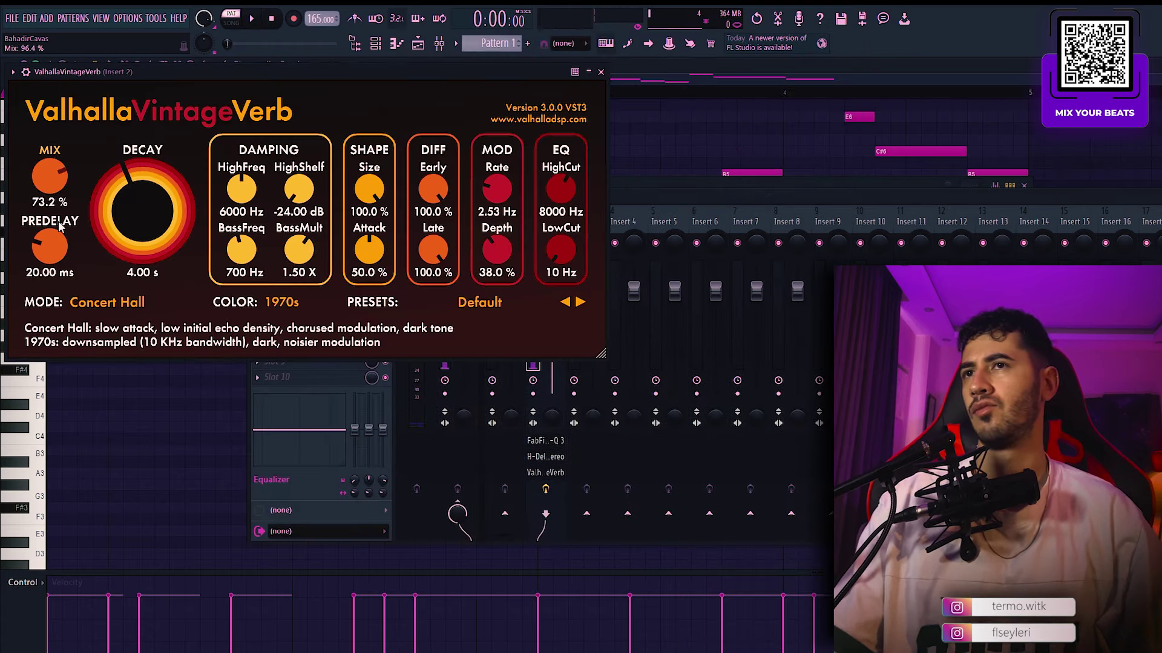
{"action": "key", "text": "space"}
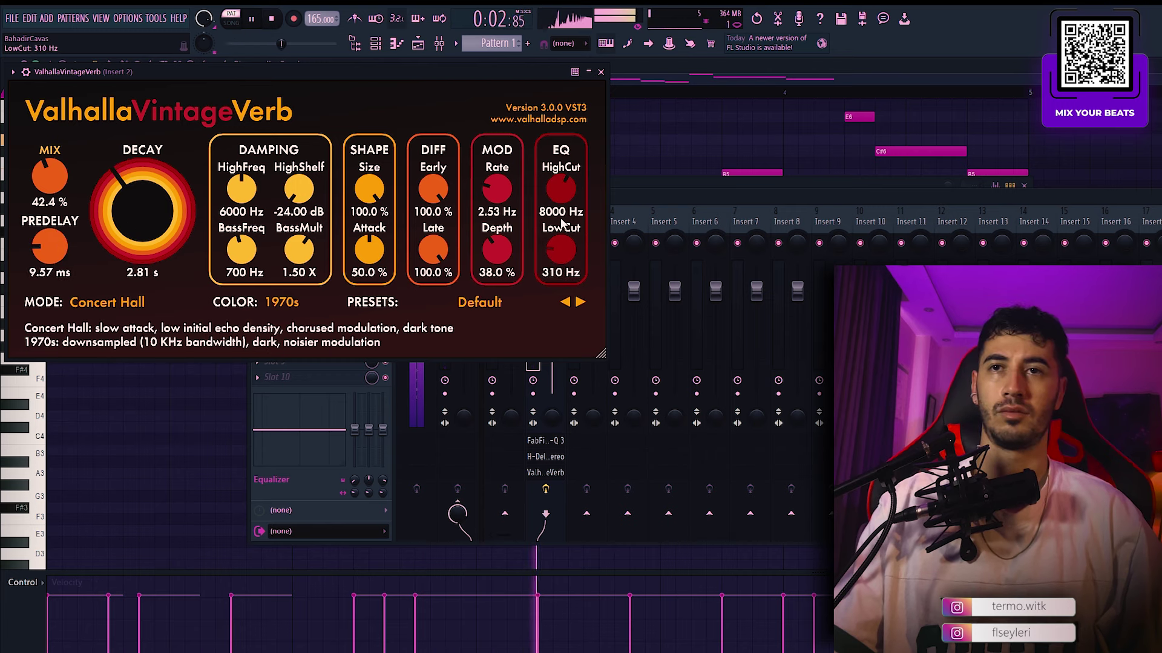
Step: Set ValhallaVintageVerb's low cut to 350 Hz, high cut to 8290 Hz and mix to 24.8%, close it, and stop playback
{"action": "left_click_drag", "start_coordinate": [561, 223], "coordinate": [561, 220]}
{"action": "left_click_drag", "start_coordinate": [563, 200], "coordinate": [563, 198]}
{"action": "scroll", "coordinate": [568, 261], "scroll_direction": "up", "scroll_amount": 1}
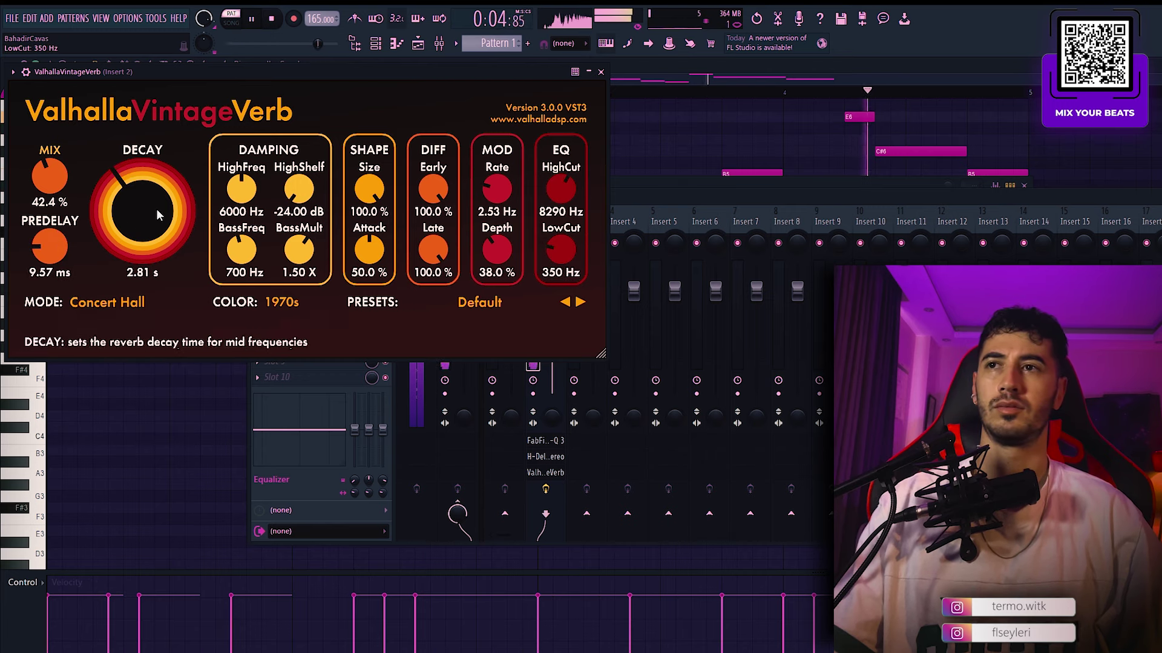
{"action": "left_click_drag", "start_coordinate": [53, 176], "coordinate": [71, 206]}
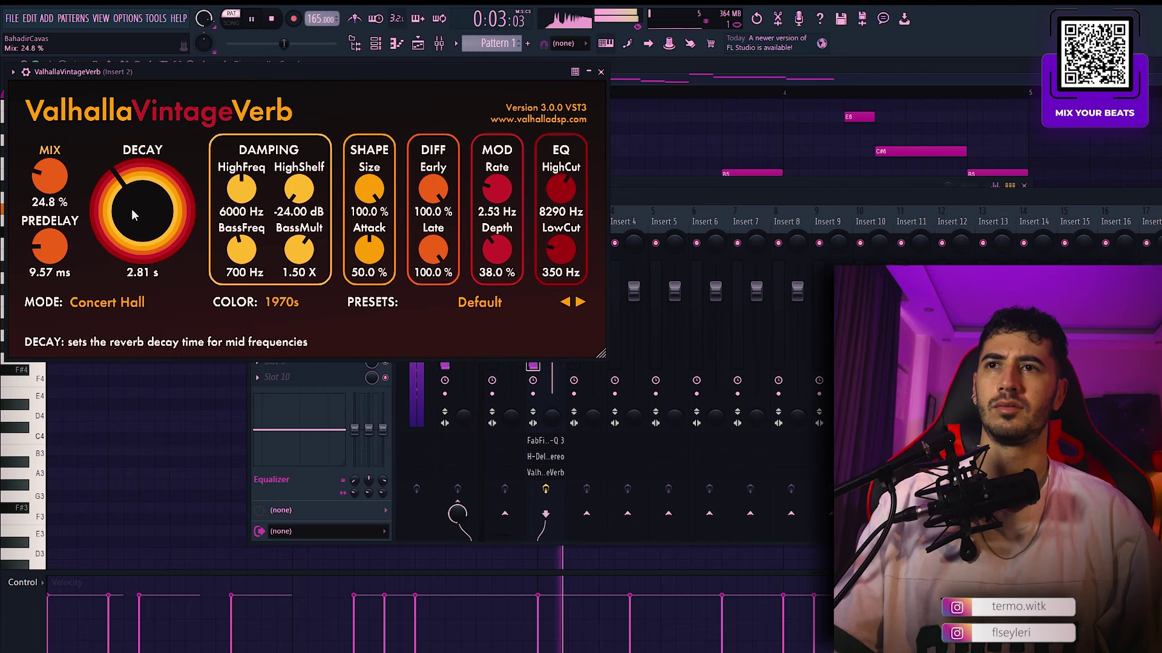
{"action": "left_click", "coordinate": [601, 73]}
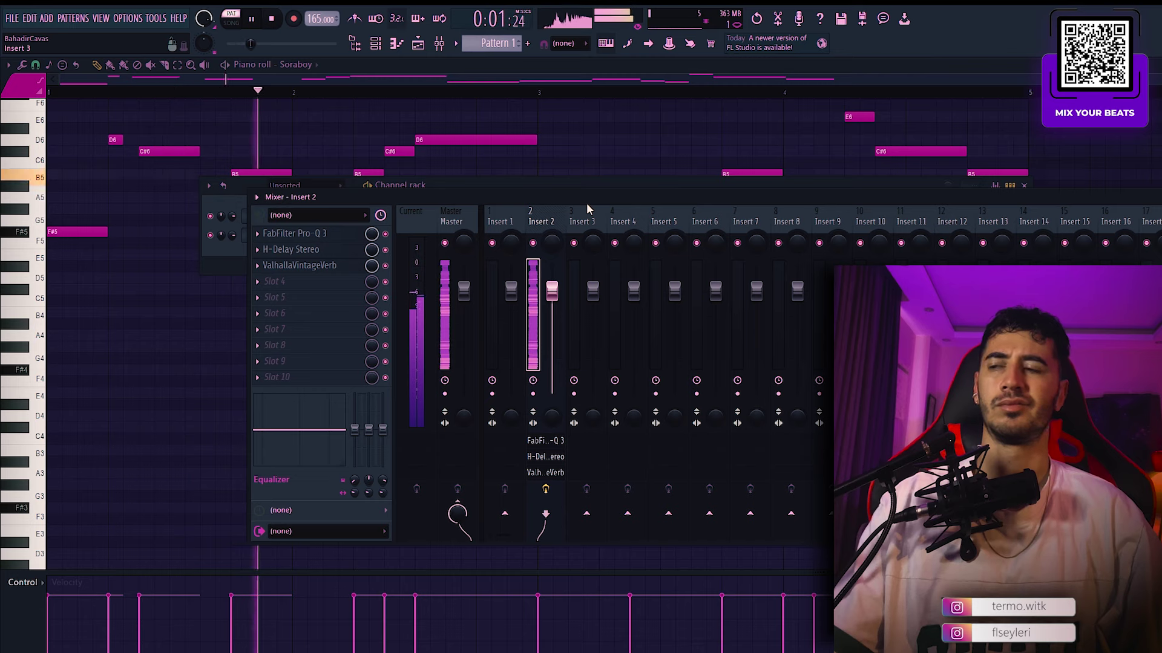
{"action": "middle_click", "coordinate": [629, 157]}
{"action": "key", "text": "space"}
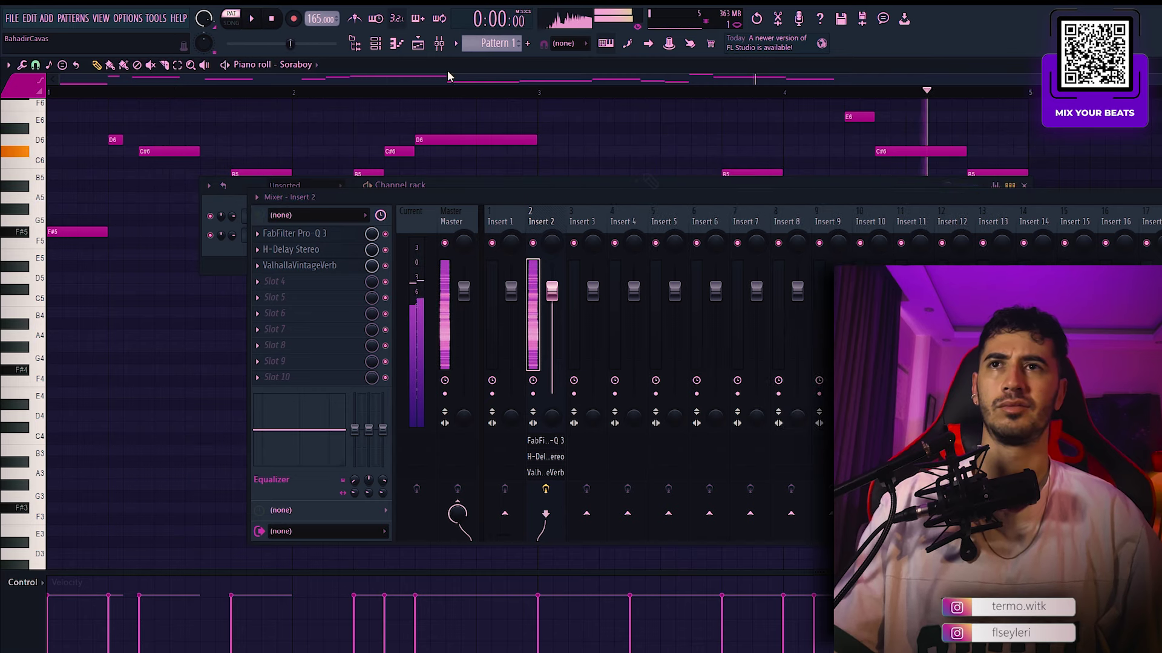
{"action": "left_click", "coordinate": [383, 47]}
{"action": "left_click", "coordinate": [340, 186]}
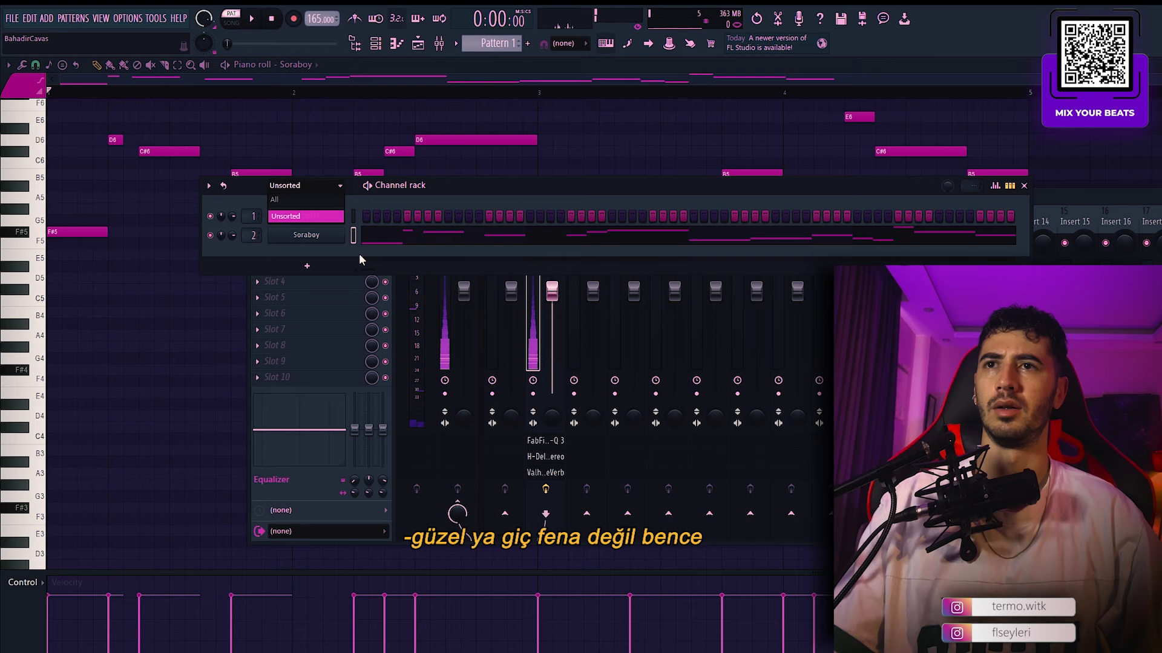
{"action": "left_click", "coordinate": [324, 219]}
{"action": "left_click", "coordinate": [306, 266]}
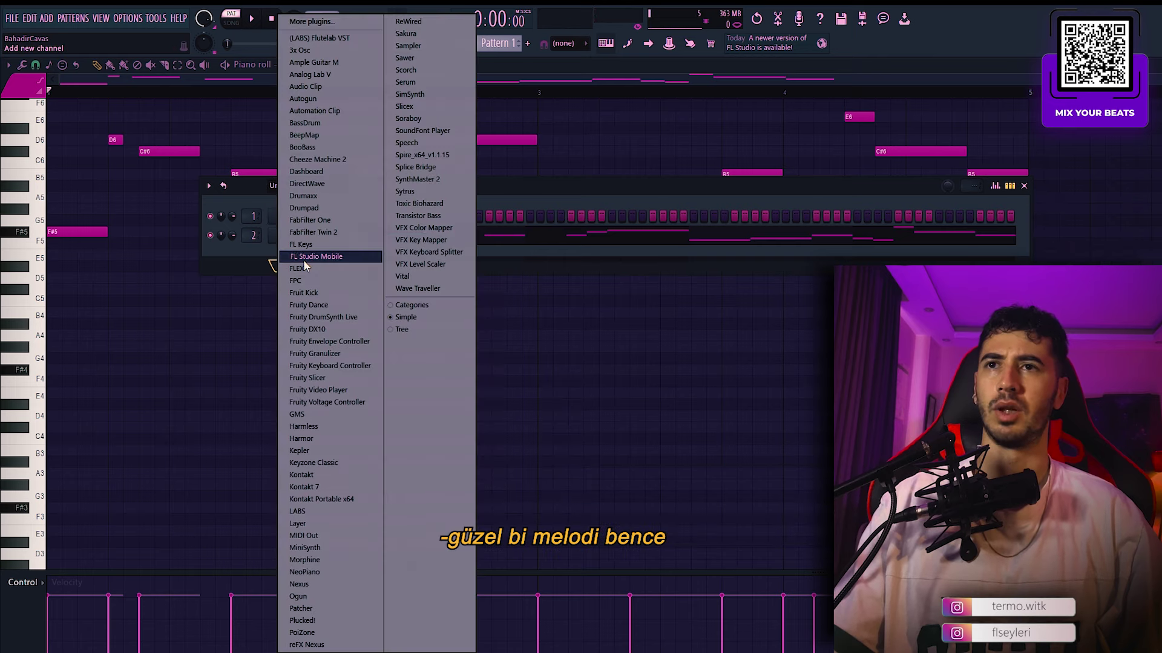
{"action": "left_click", "coordinate": [578, 192]}
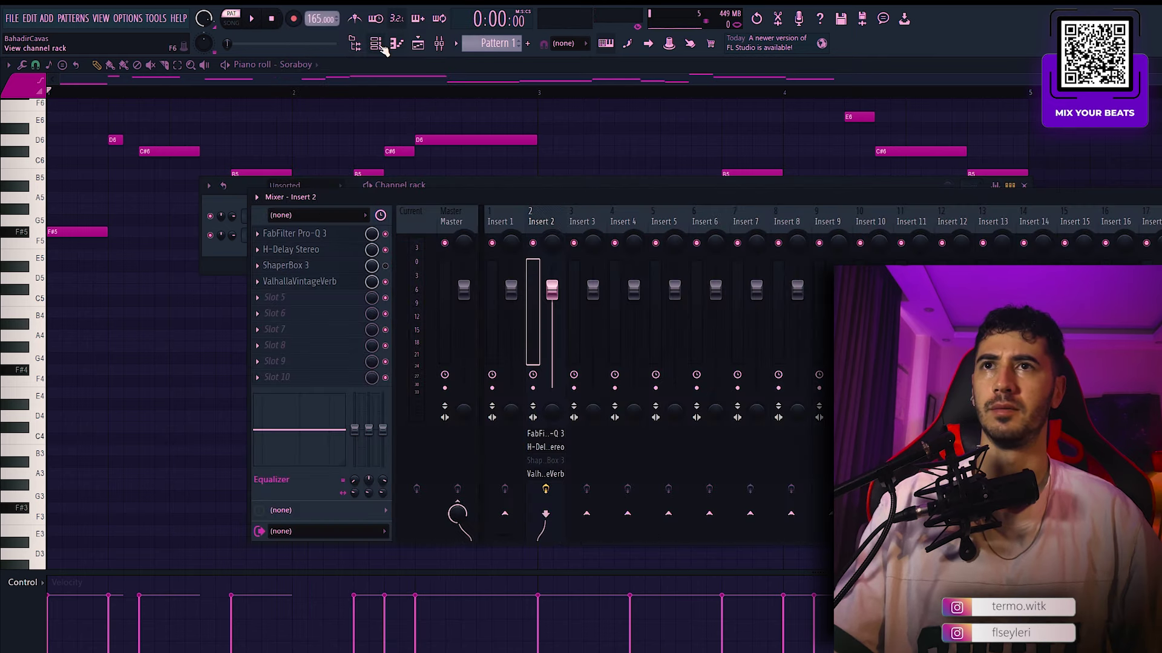
Step: Clone the Soraboy channel, open an empty piano roll for the clone, and close its synth window
{"action": "left_click", "coordinate": [382, 47]}
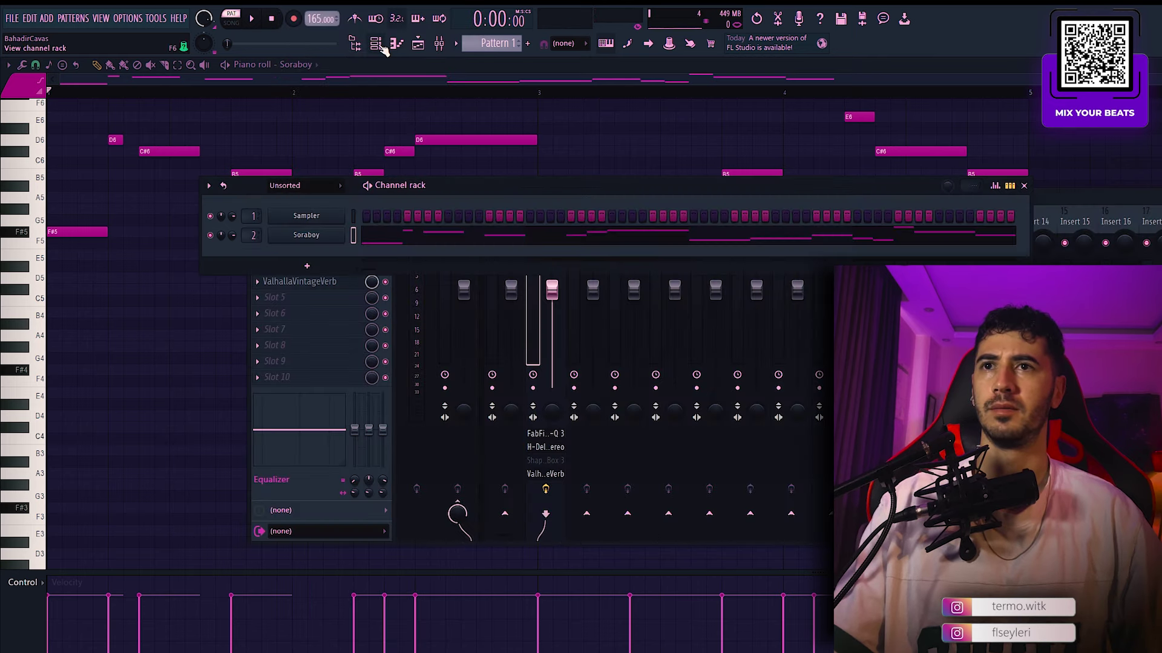
{"action": "key", "text": "alt+c"}
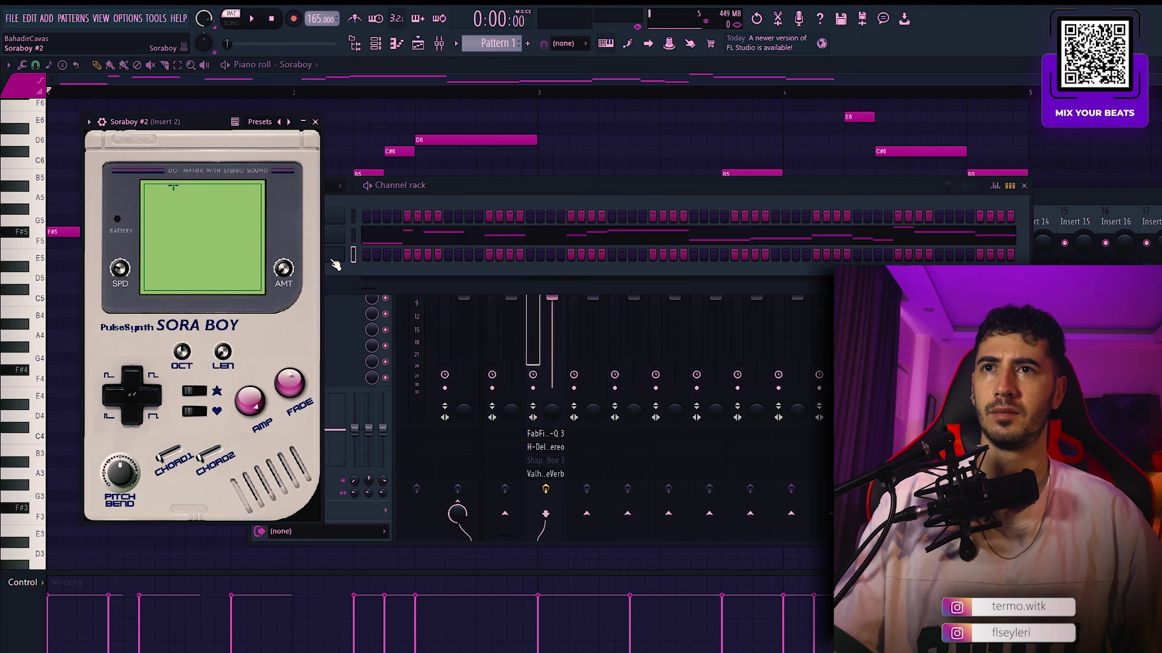
{"action": "right_click", "coordinate": [342, 256]}
{"action": "left_click", "coordinate": [363, 255]}
{"action": "right_click", "coordinate": [341, 258]}
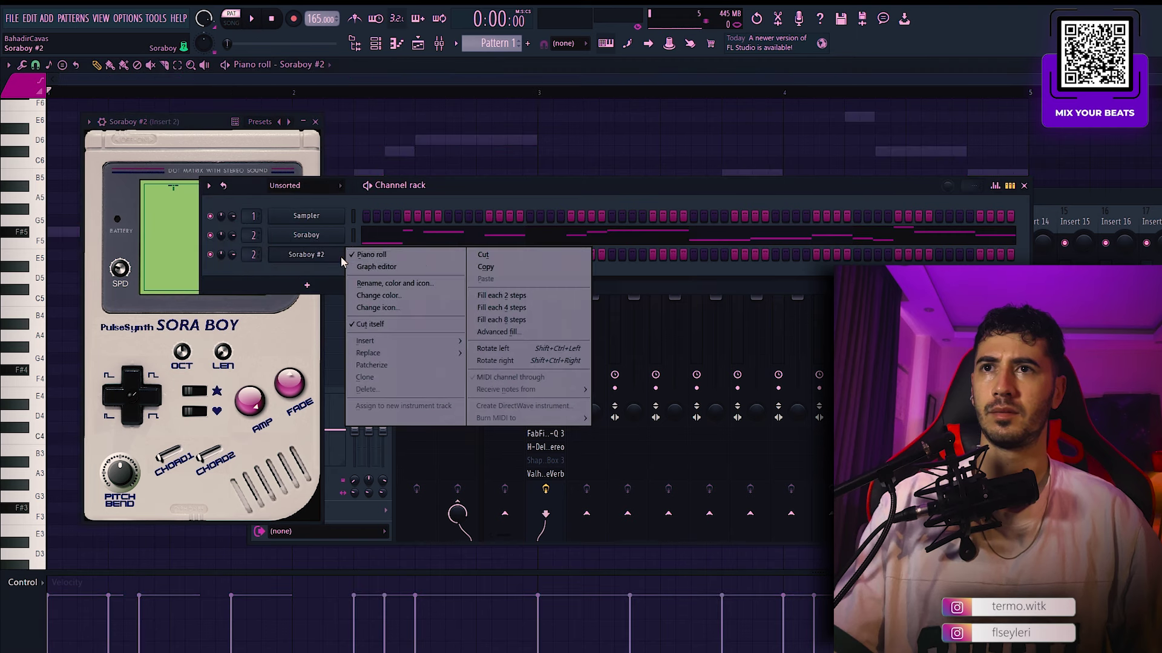
{"action": "left_click", "coordinate": [315, 122]}
{"action": "left_click", "coordinate": [316, 122]}
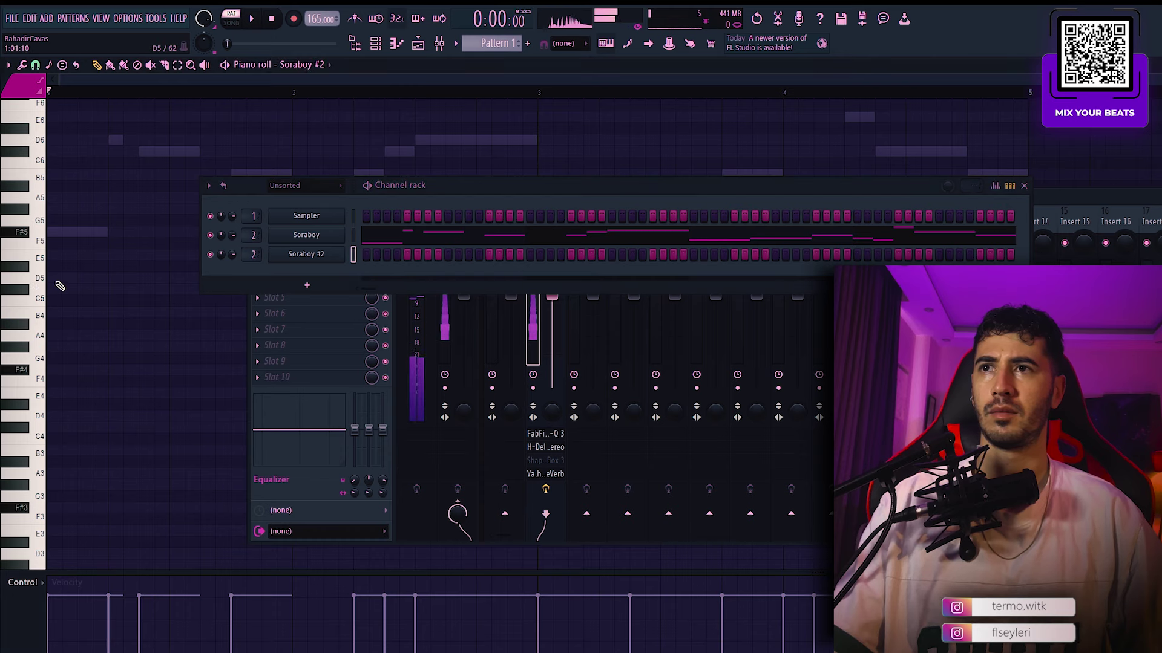
Step: Draw consecutive D5, C#5 and F#4 notes from bar 1 in the Soraboy #2 piano roll, extending F#4 into bar 2, and audition them
{"action": "left_click", "coordinate": [60, 281]}
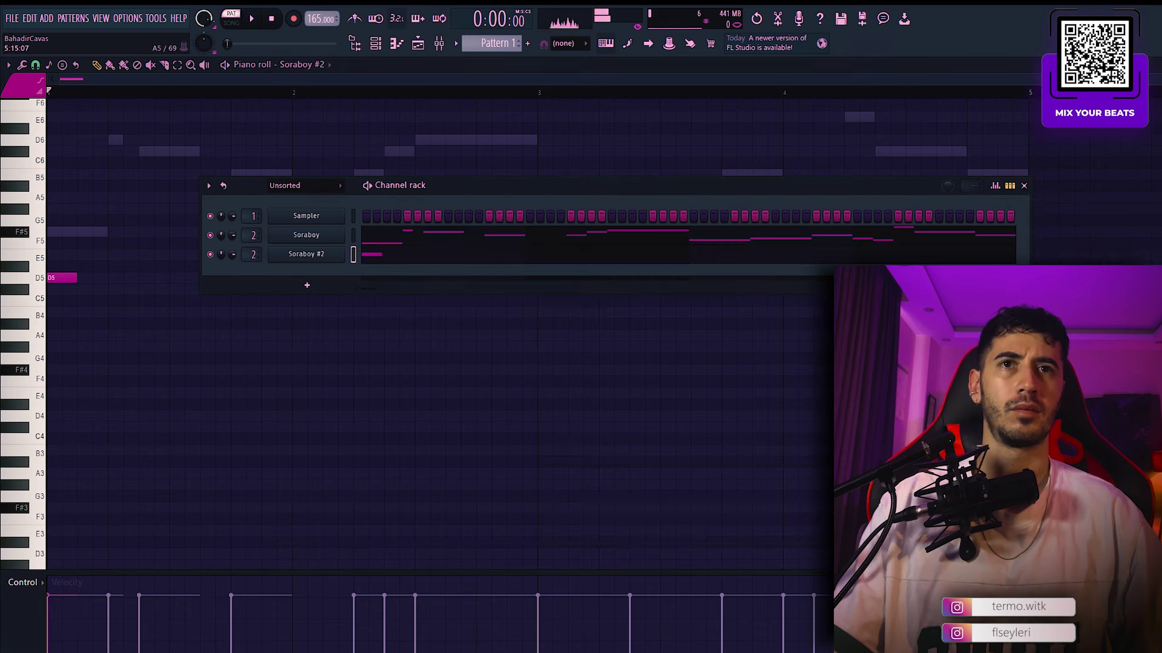
{"action": "left_click", "coordinate": [1024, 186]}
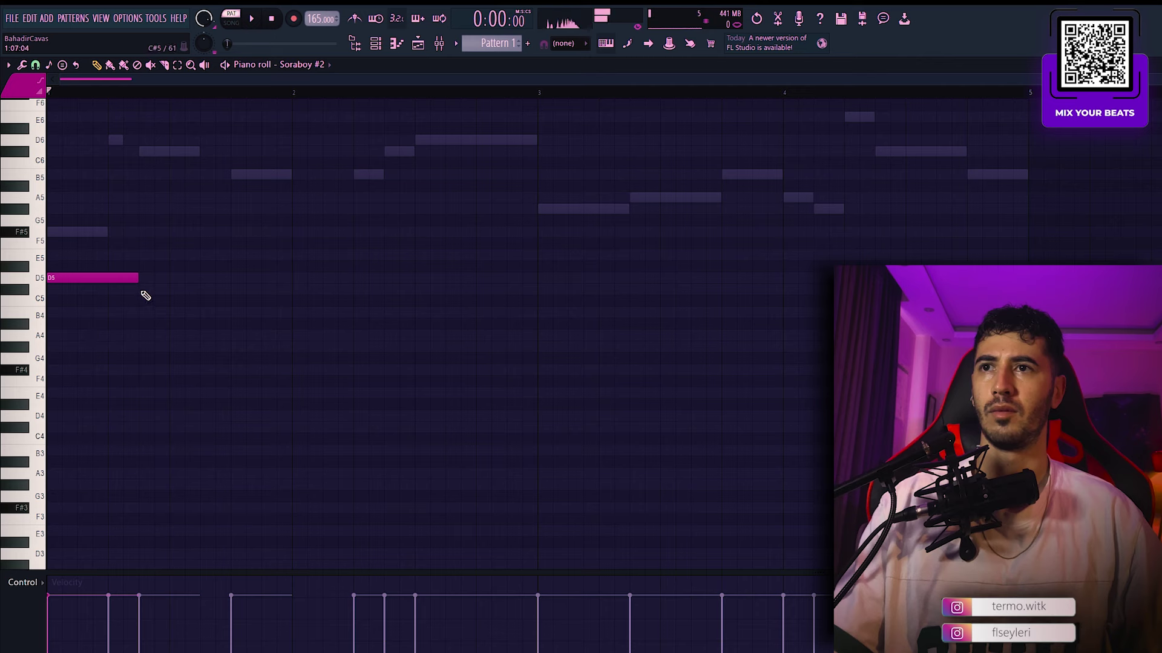
{"action": "key", "text": "space"}
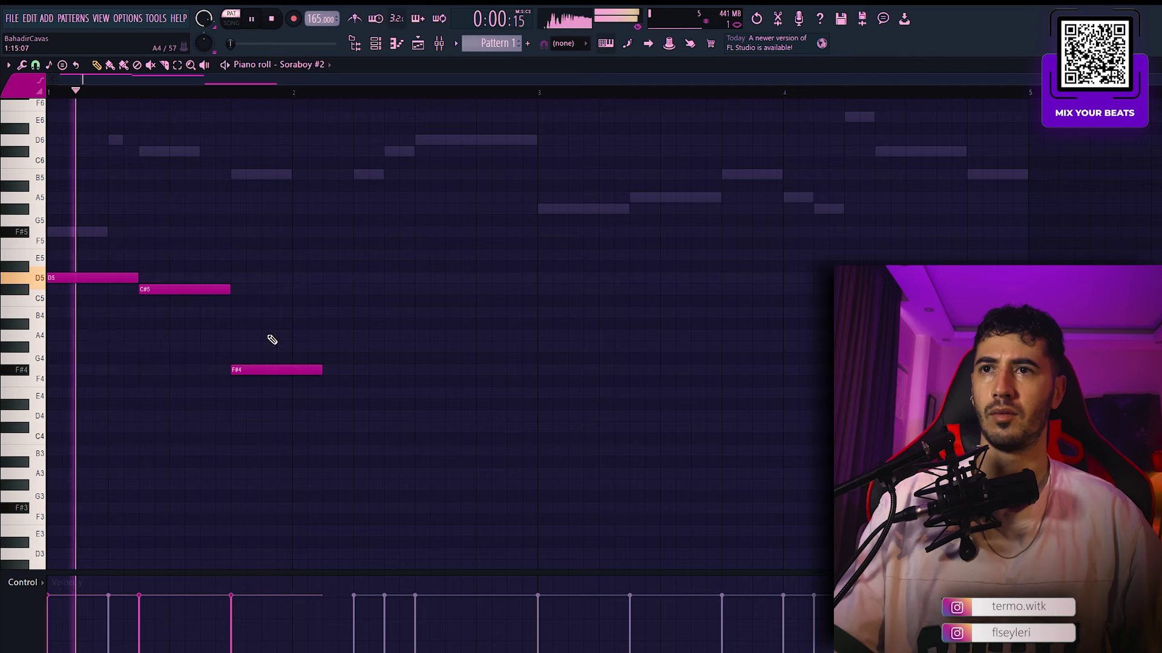
{"action": "left_click_drag", "start_coordinate": [319, 369], "coordinate": [415, 369]}
{"action": "key", "text": "space"}
{"action": "key", "text": "space"}
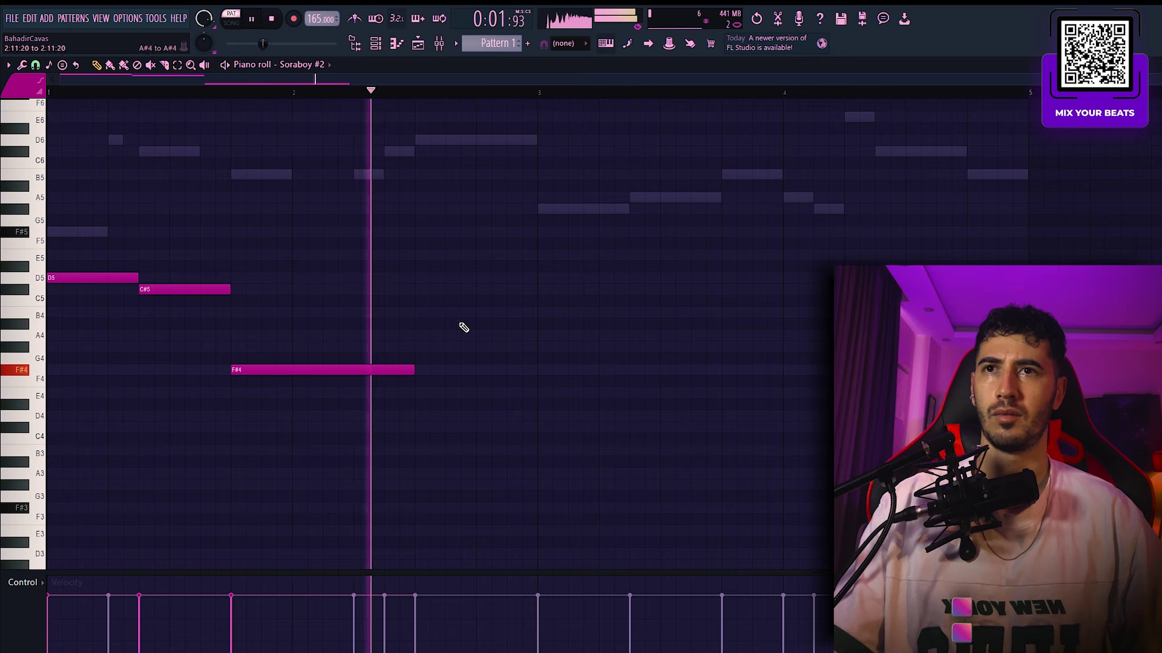
{"action": "key", "text": "space"}
Step: Add E4 and C#4 in bar 3 and G#4 and B4 in bar 4 of the Soraboy #2 part
{"action": "left_click_drag", "start_coordinate": [545, 357], "coordinate": [545, 346]}
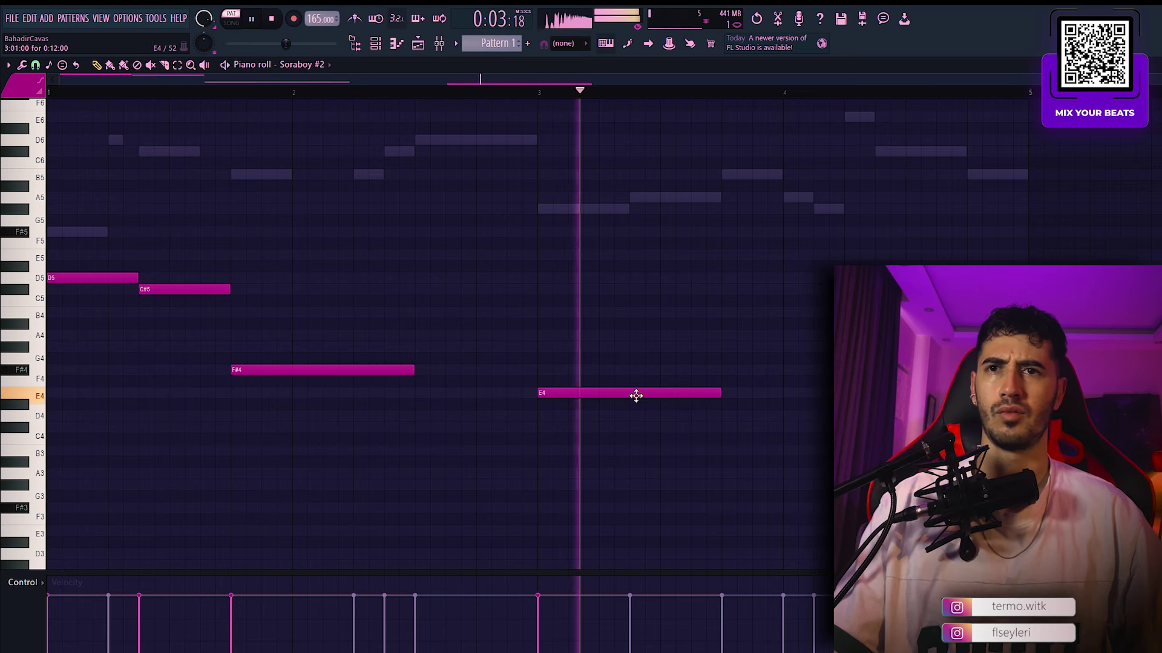
{"action": "key", "text": "space"}
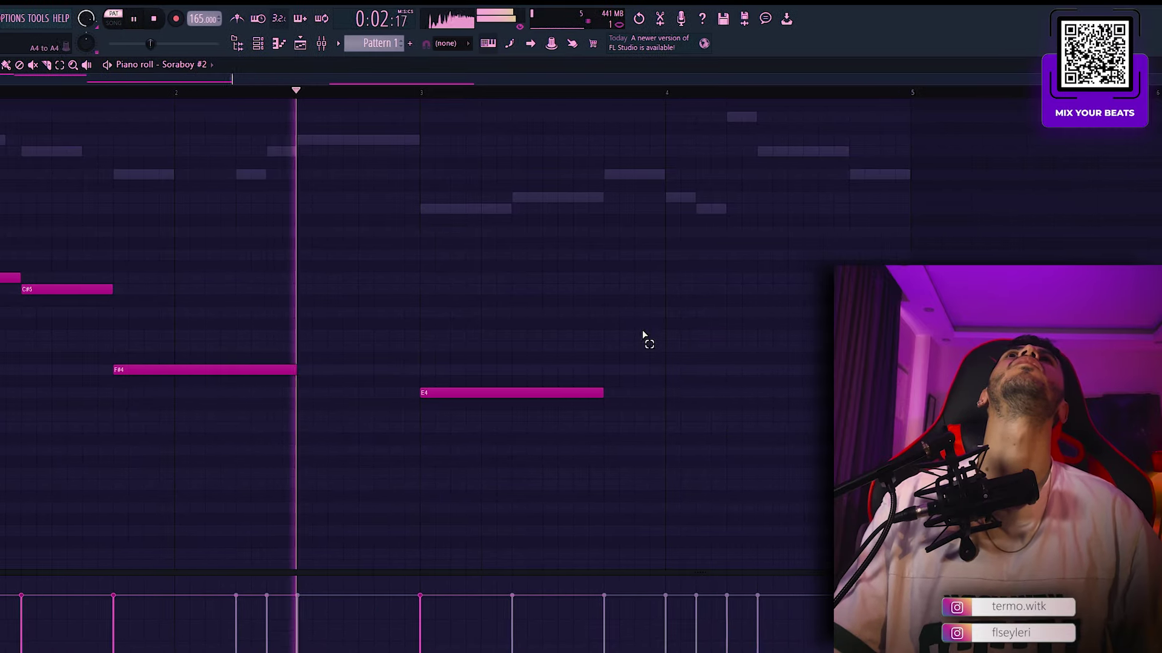
{"action": "left_click", "coordinate": [594, 347]}
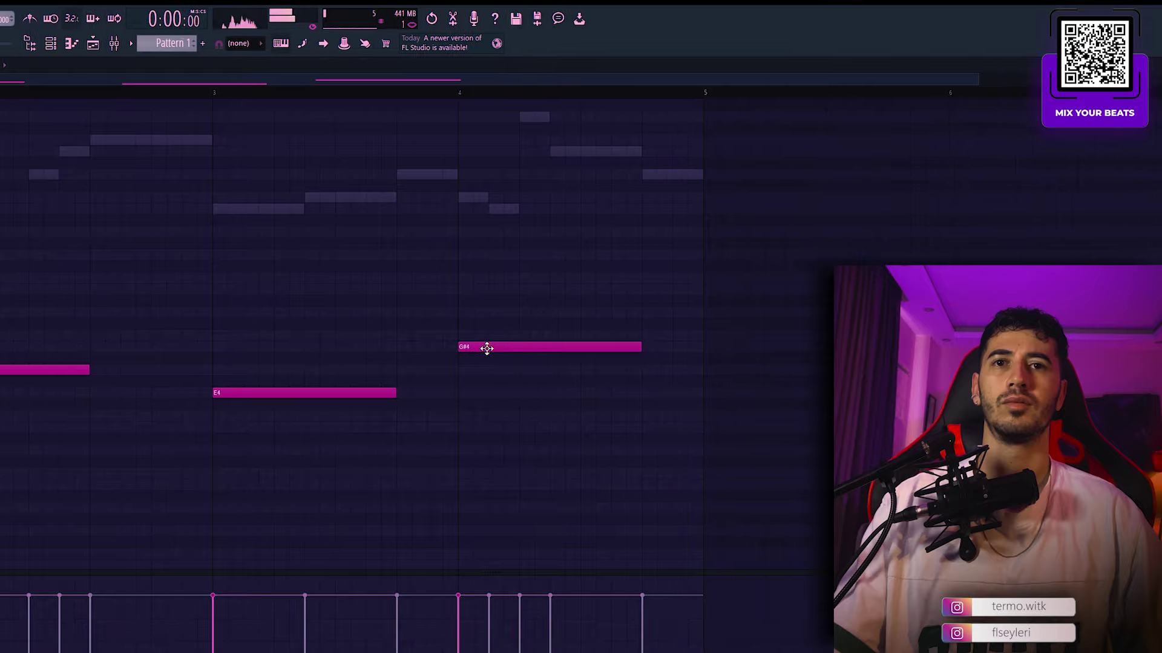
{"action": "left_click", "coordinate": [450, 417]}
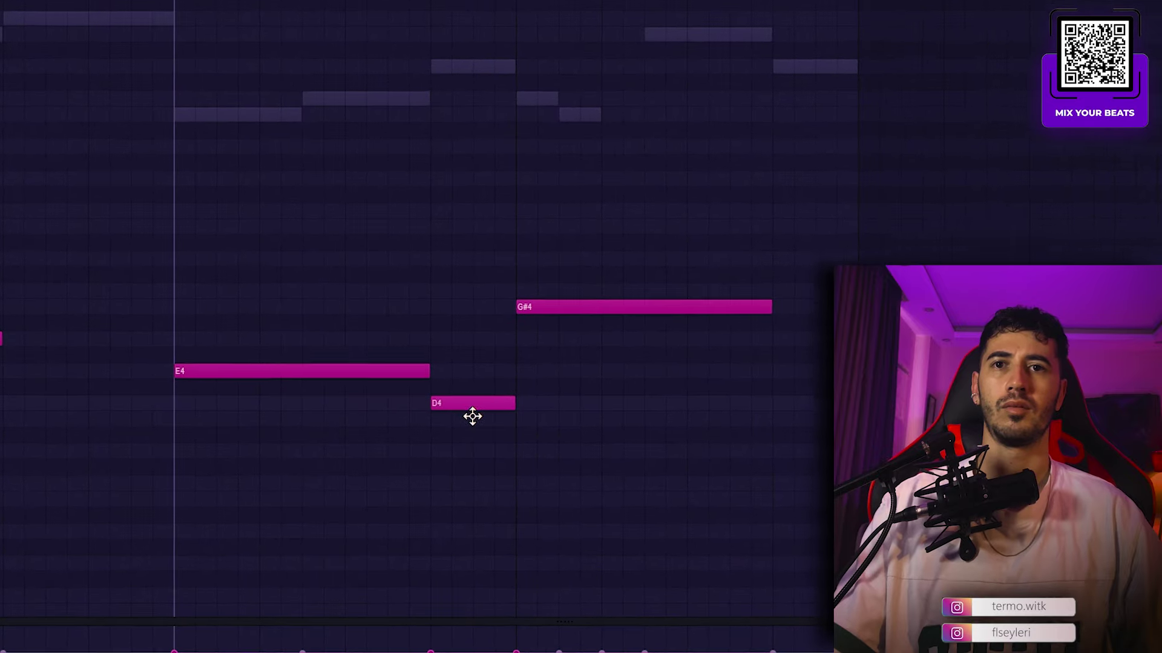
{"action": "left_click_drag", "start_coordinate": [472, 416], "coordinate": [469, 421]}
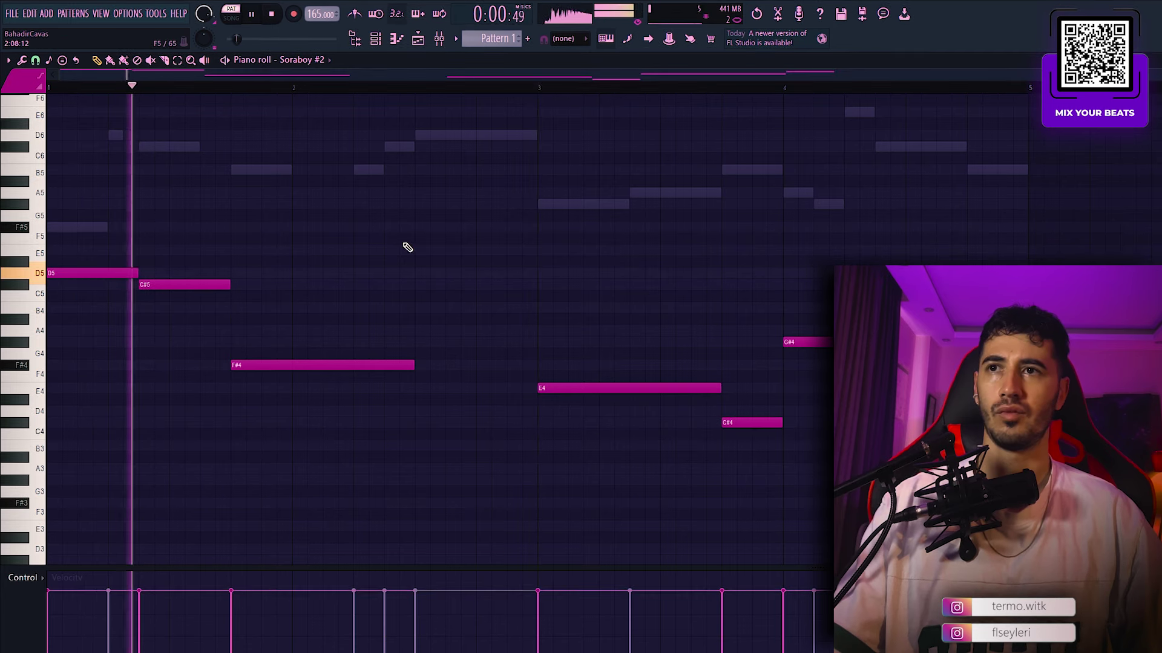
Step: Lower the Soraboy #2 channel's volume to 56% in the channel rack
{"action": "key", "text": "F6"}
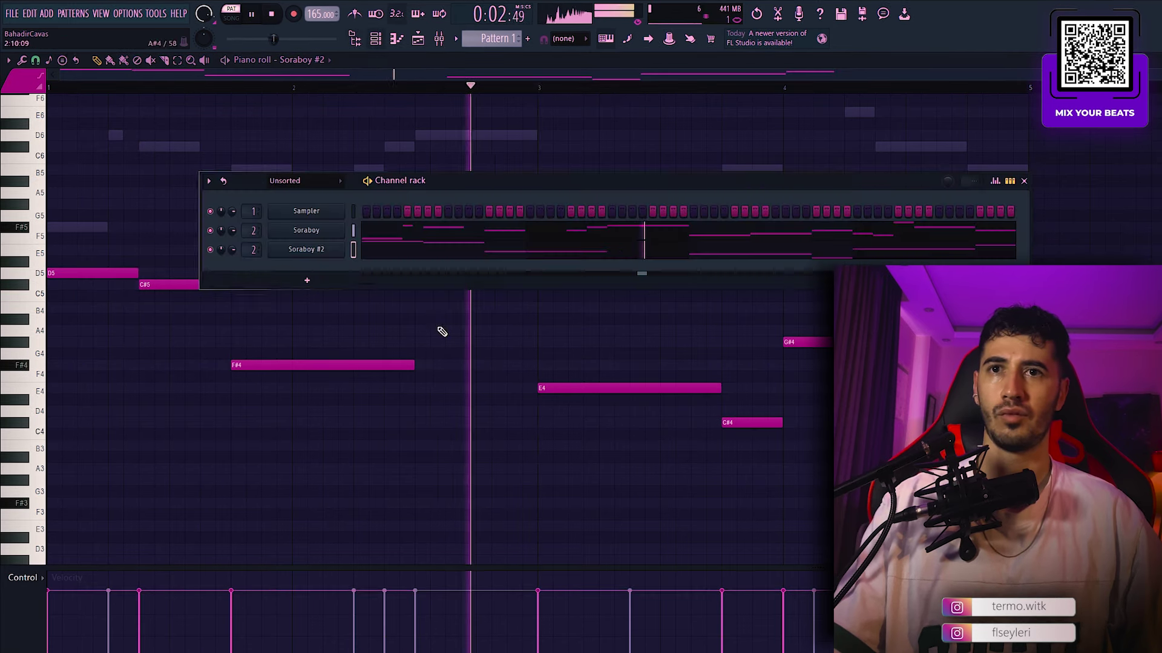
{"action": "left_click_drag", "start_coordinate": [233, 251], "coordinate": [233, 267]}
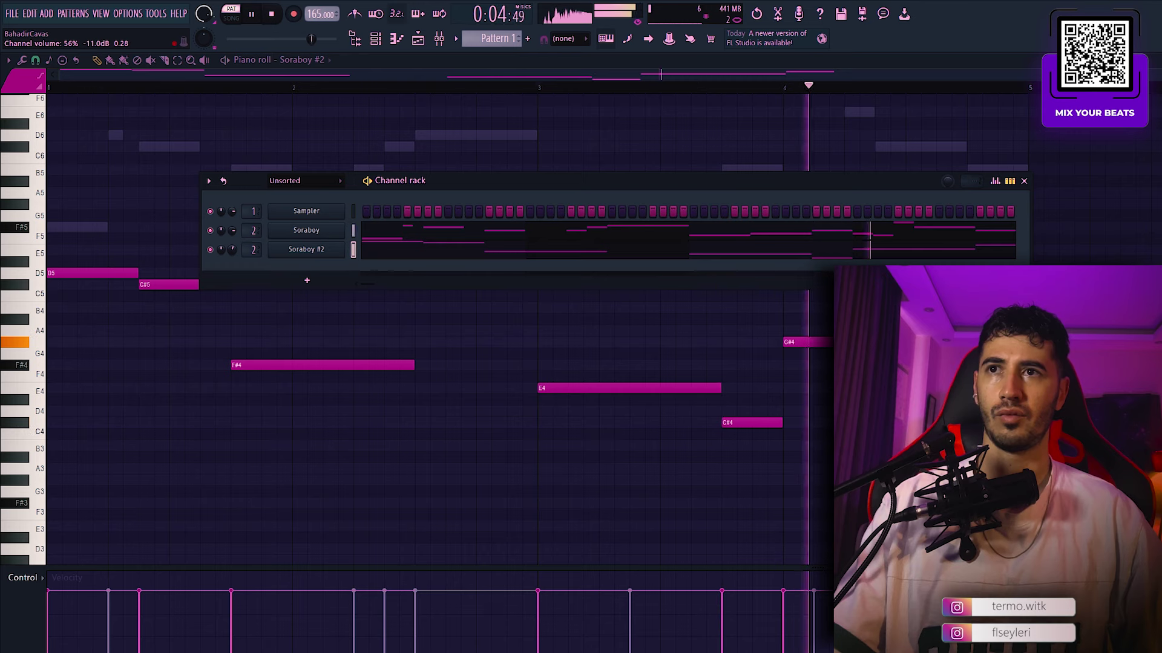
Step: Duplicate the first four bars of both the Soraboy #2 and Soraboy parts into bars 5 to 8
{"action": "left_click_drag", "start_coordinate": [1028, 88], "coordinate": [47, 91]}
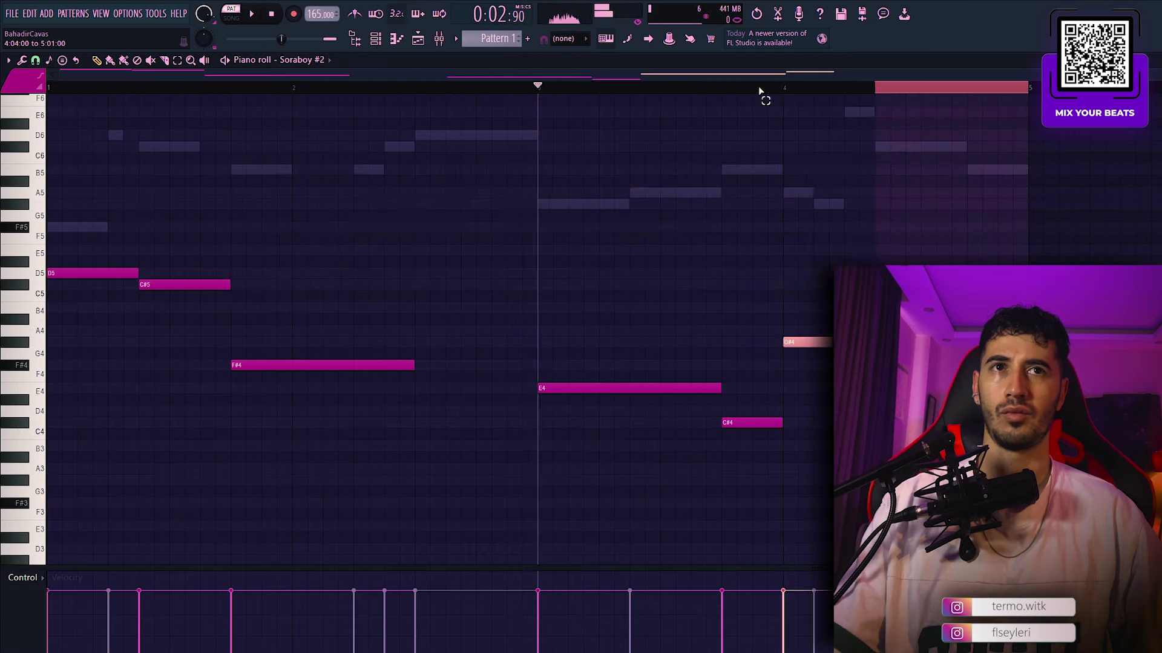
{"action": "key", "text": "ctrl+b"}
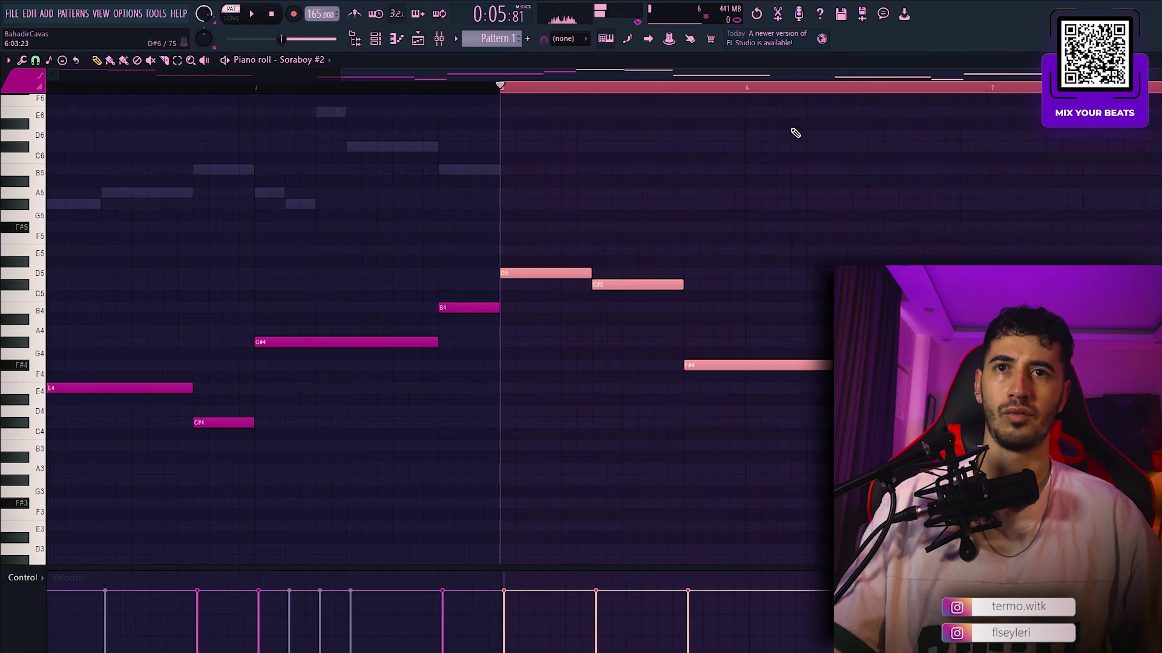
{"action": "key", "text": "ctrl+d"}
{"action": "double_click", "coordinate": [476, 169]}
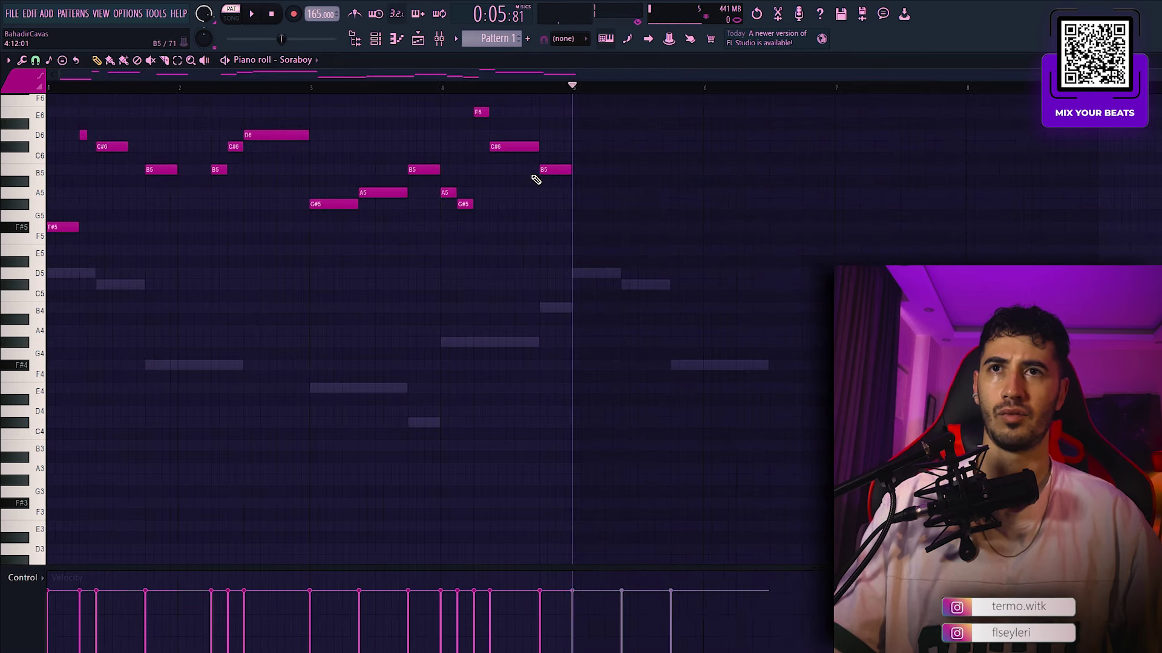
{"action": "left_click_drag", "start_coordinate": [594, 91], "coordinate": [49, 121]}
{"action": "key", "text": "ctrl+b"}
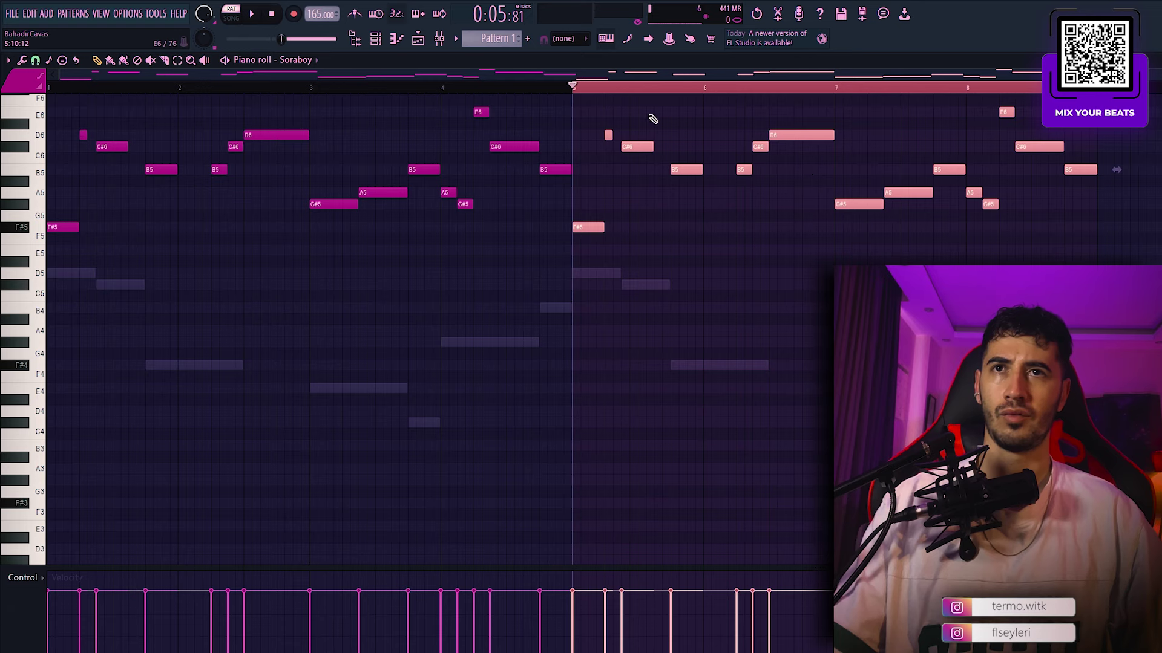
{"action": "key", "text": "ctrl+d"}
Step: In Soraboy #2, raise bar 3's E4 to G#4, bar 4's G#4 to B4, and bar 4's closing B4 to C#5 during playback
{"action": "scroll", "coordinate": [565, 254], "scroll_direction": "up", "scroll_amount": 1}
{"action": "key", "text": "space"}
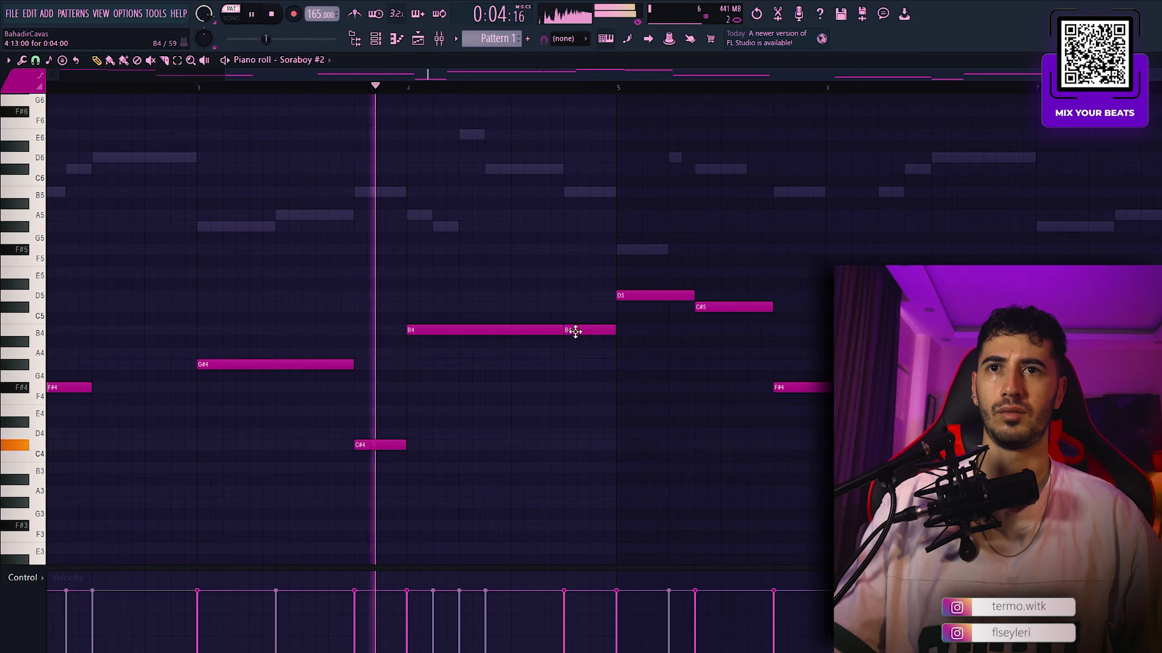
{"action": "left_click_drag", "start_coordinate": [580, 330], "coordinate": [582, 307]}
{"action": "scroll", "coordinate": [611, 350], "scroll_direction": "down", "scroll_amount": 2, "text": "ctrl"}
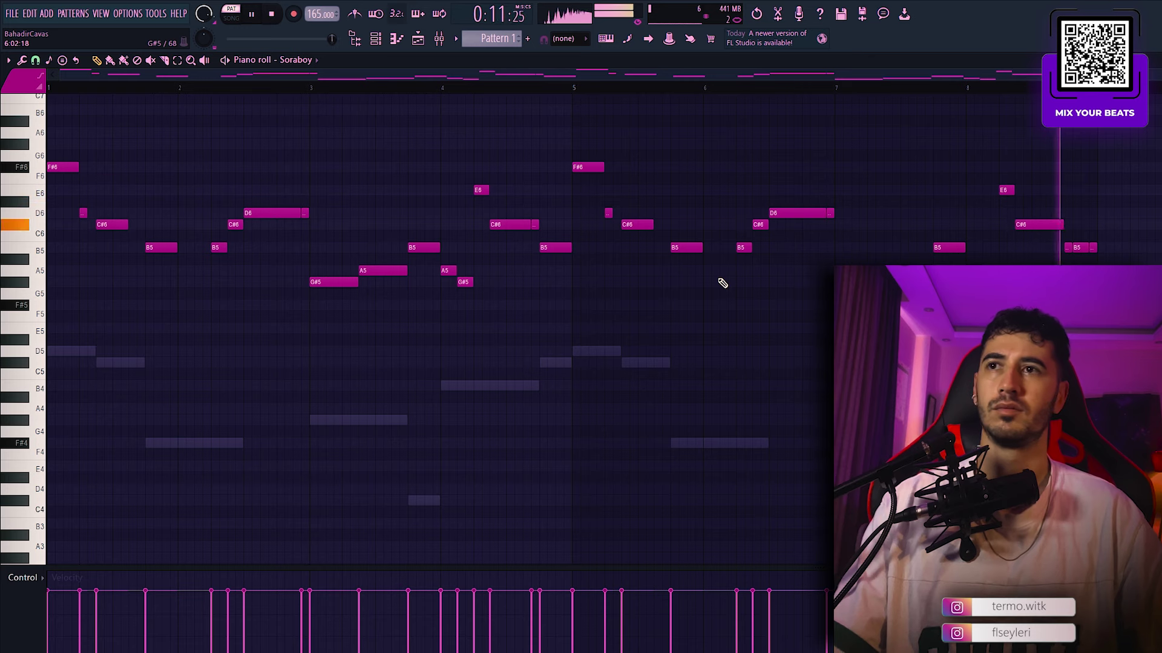
Step: Lower the Soraboy melody's F#6 note at the start of bar 5 by an octave to F#5, and stop playback
{"action": "key", "text": "ctrl+Down"}
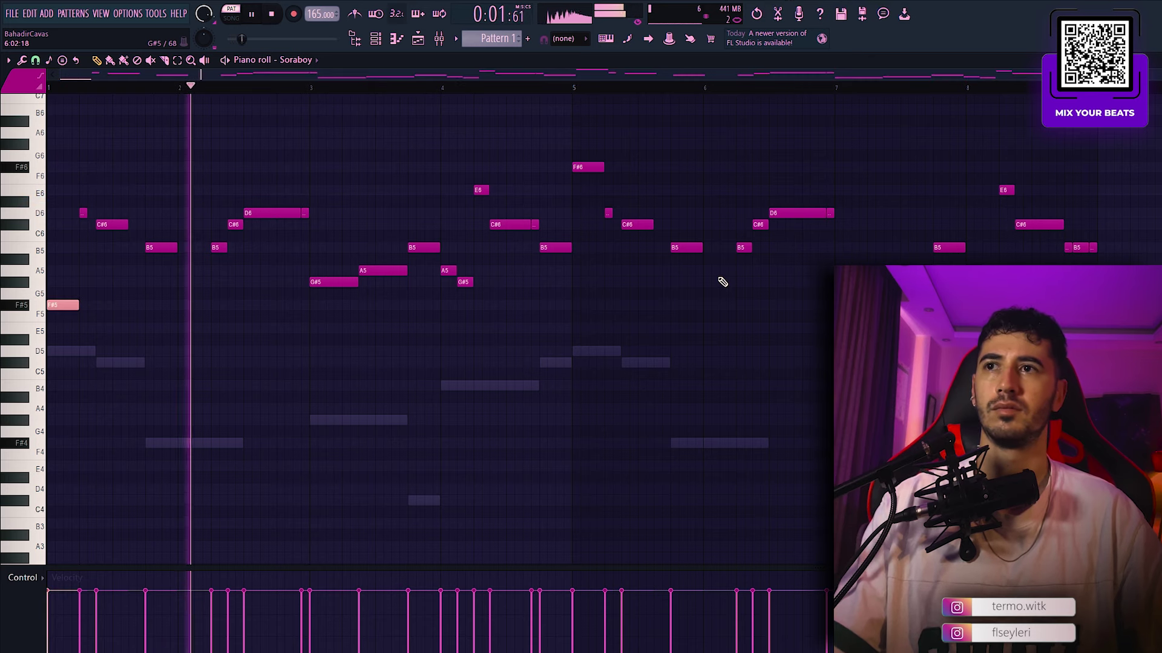
{"action": "key", "text": "ctrl+Up"}
{"action": "left_click", "coordinate": [580, 165], "text": "ctrl"}
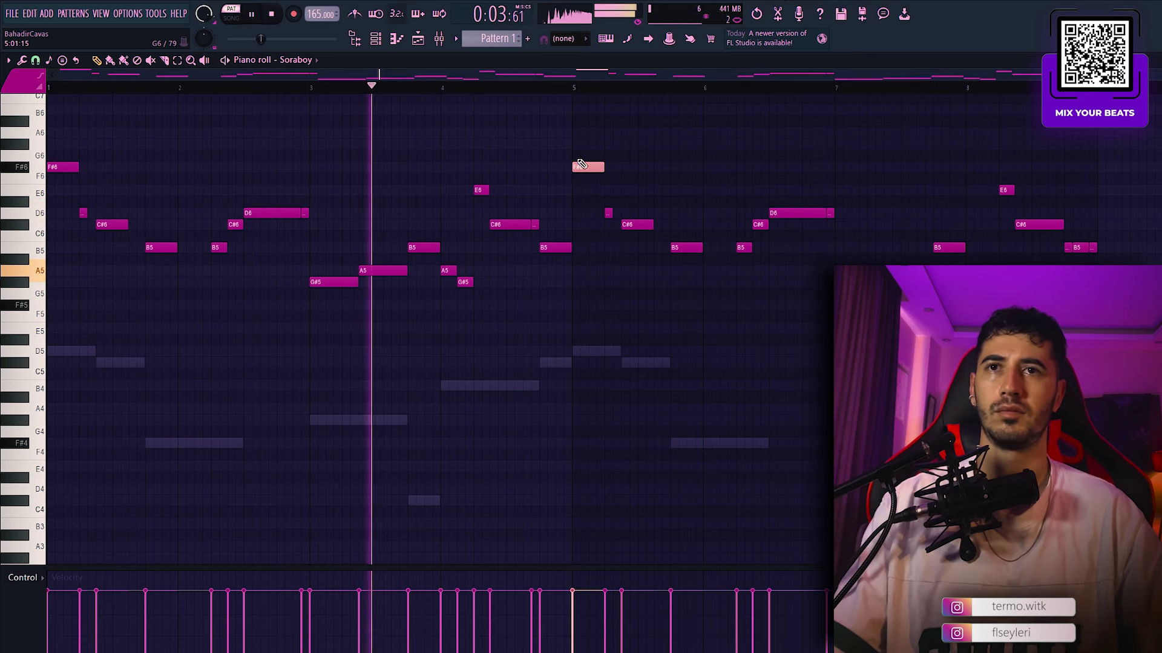
{"action": "key", "text": "ctrl+Down"}
{"action": "left_click", "coordinate": [579, 163], "text": "ctrl"}
{"action": "key", "text": "space"}
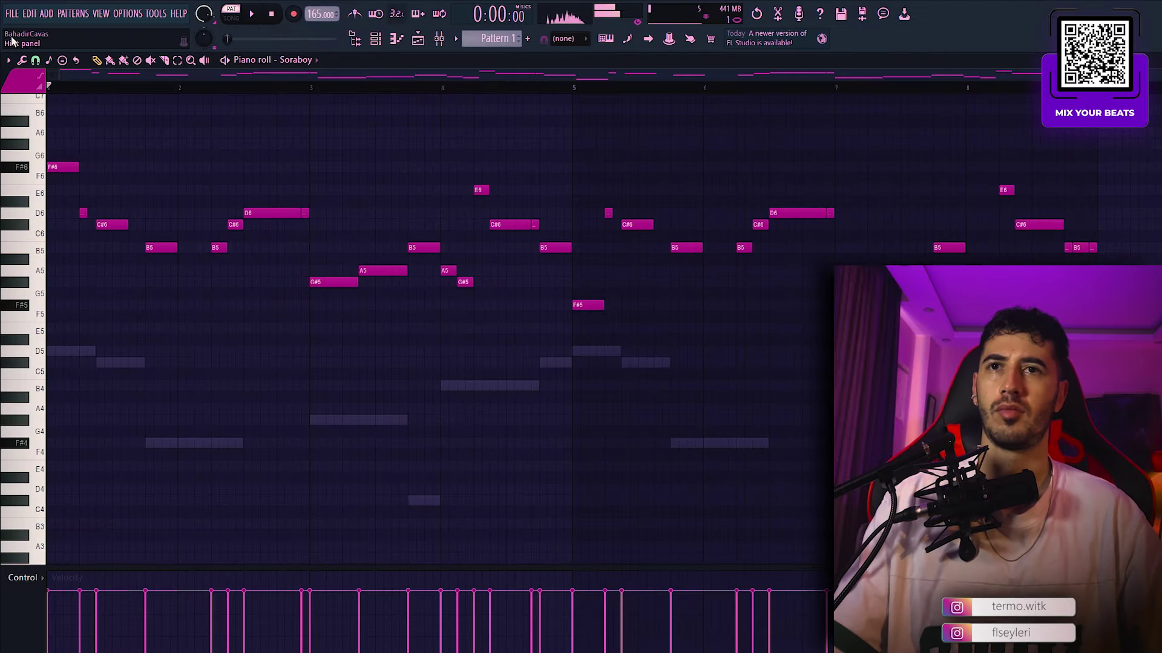
Step: Route Soraboy #2 to mixer track 3, and add HalfTime to Insert 2 with a 1/8 loop and 42% mix
{"action": "left_click", "coordinate": [379, 43]}
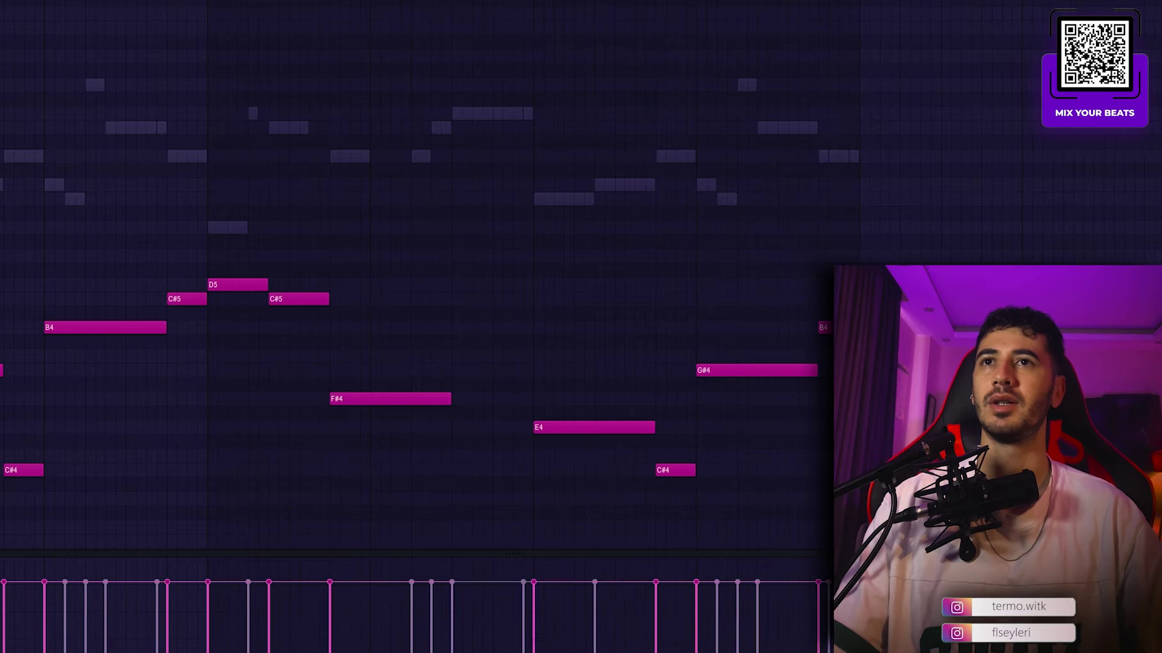
{"action": "key", "text": "F6"}
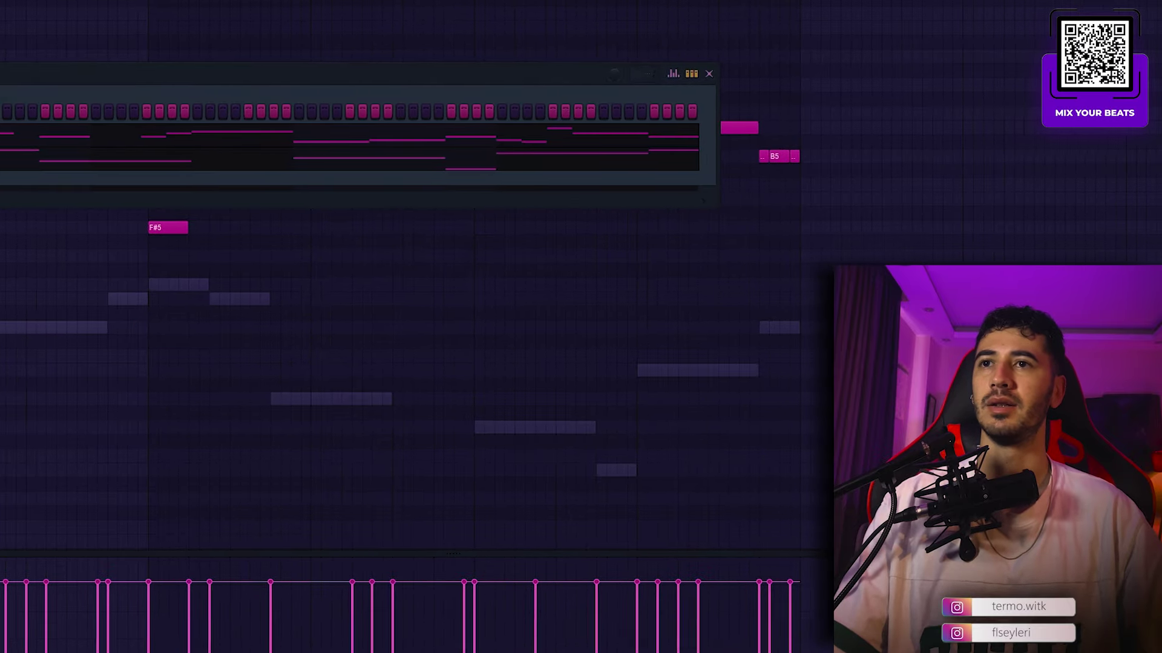
{"action": "left_click", "coordinate": [262, 250]}
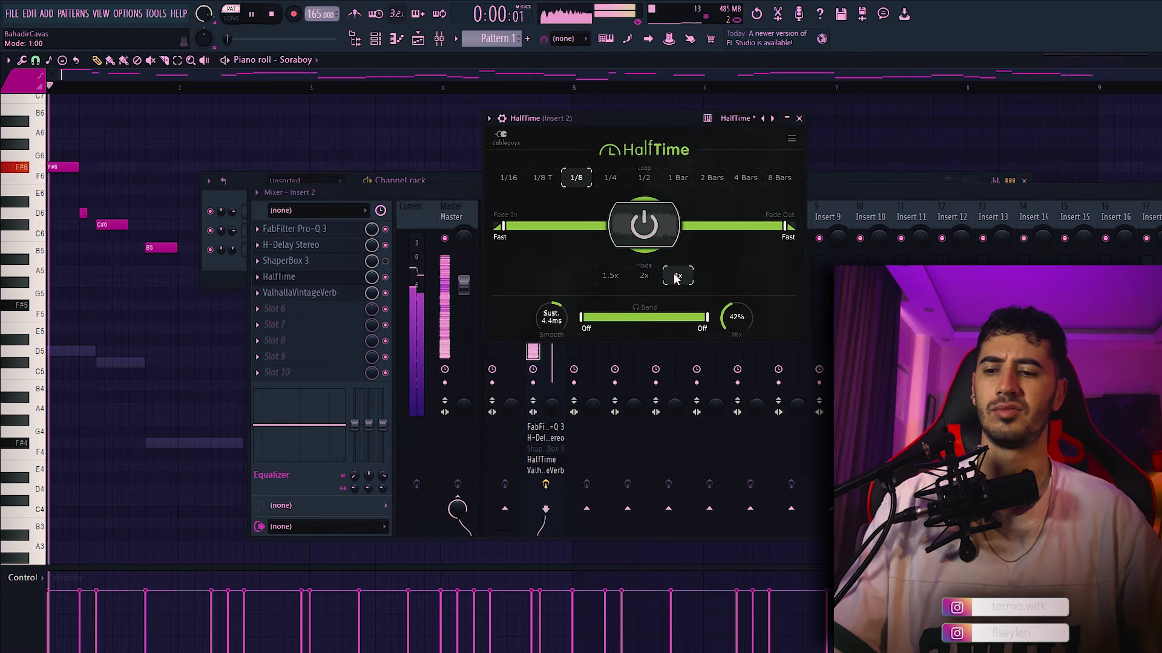
Step: Rename the Soraboy channel as Main Melody and the Soraboy #2 channel as Bass Melody
{"action": "type", "text": "Ma"}
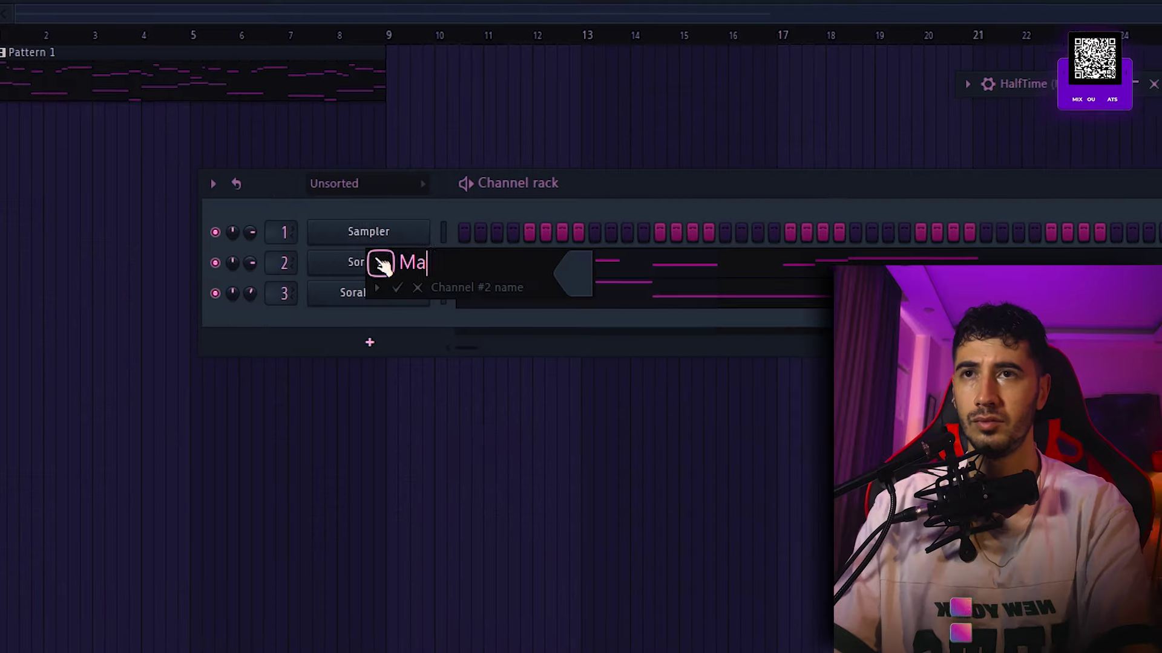
{"action": "type", "text": "in Melody"}
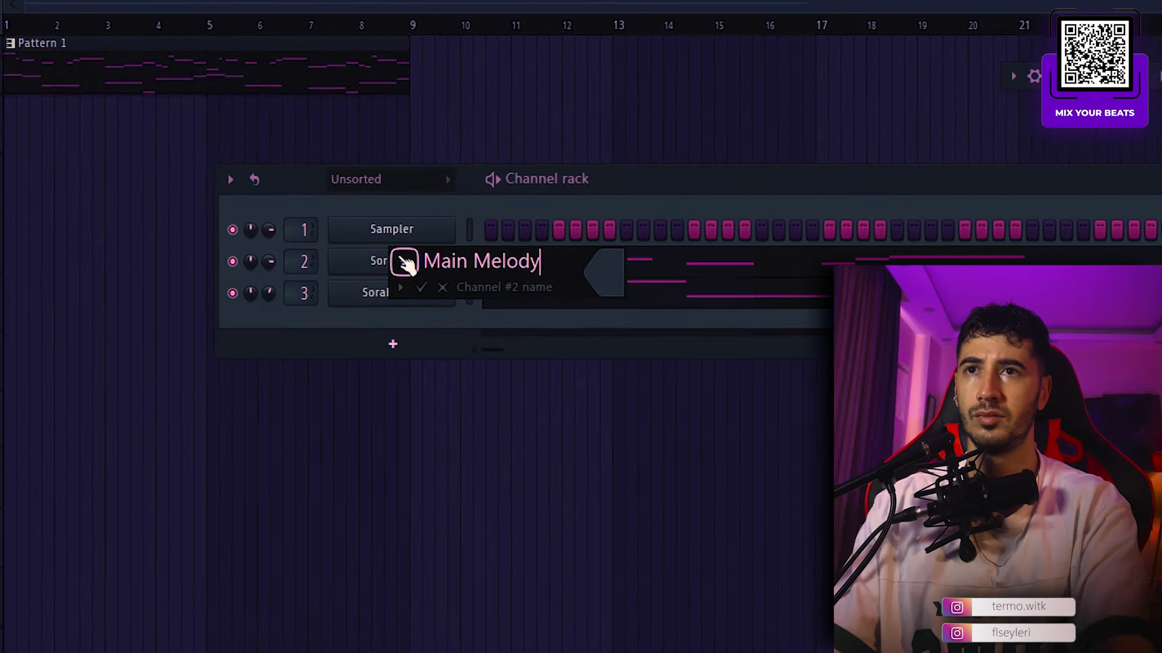
{"action": "key", "text": "Return"}
{"action": "middle_click", "coordinate": [389, 294]}
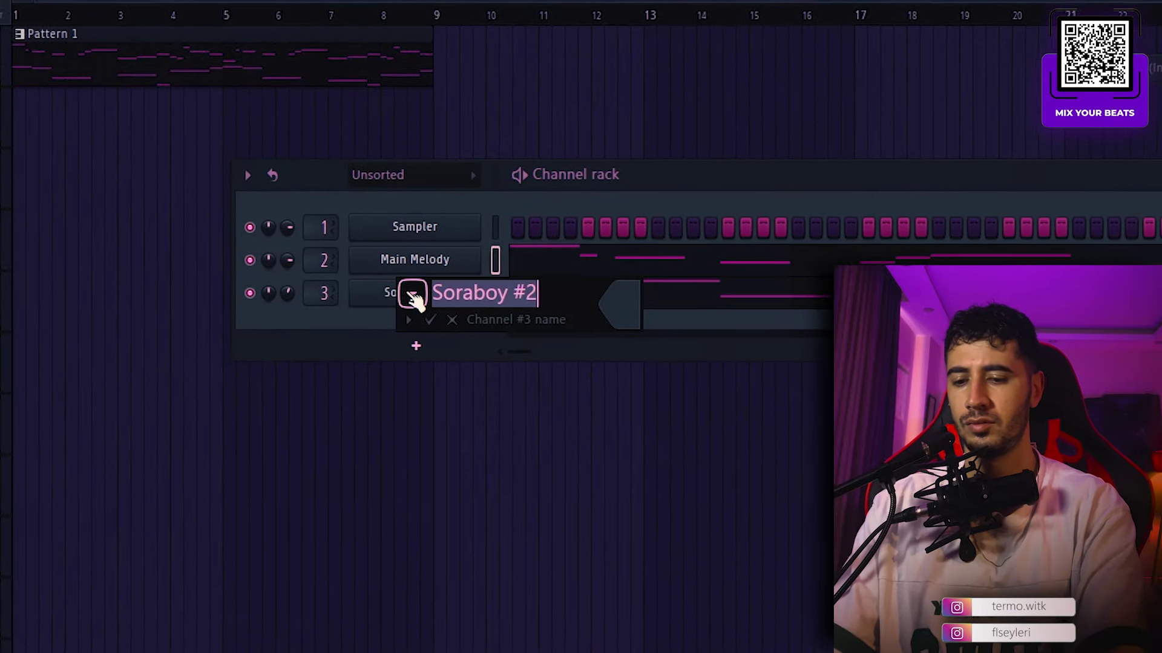
{"action": "type", "text": "Bass Melody"}
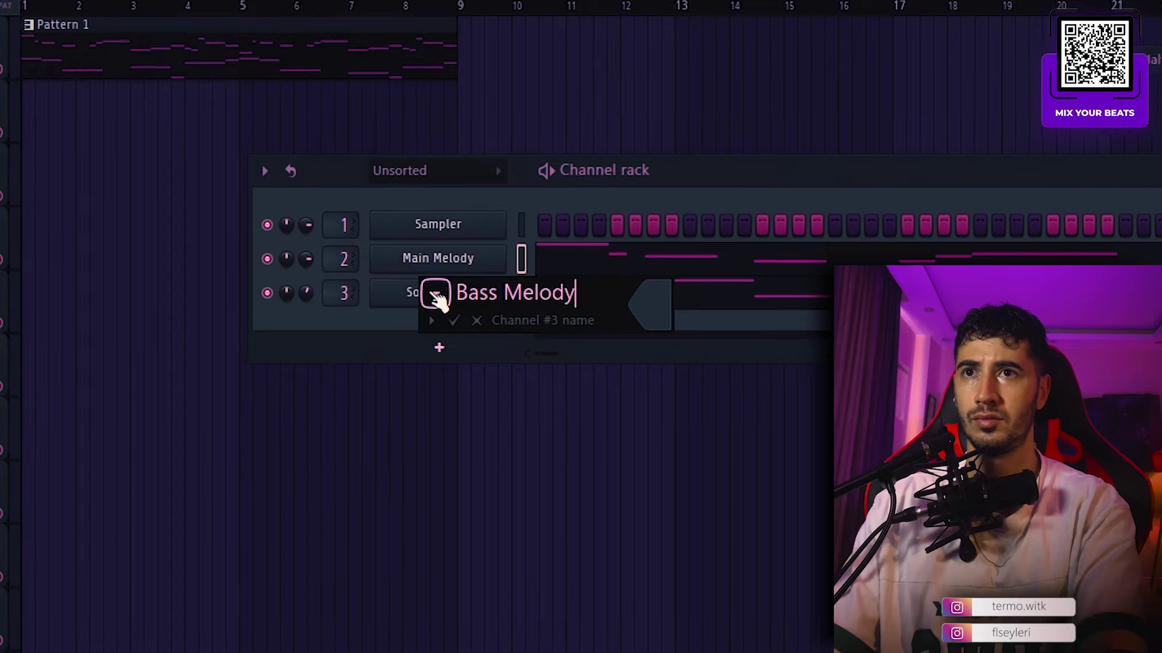
{"action": "key", "text": "Return"}
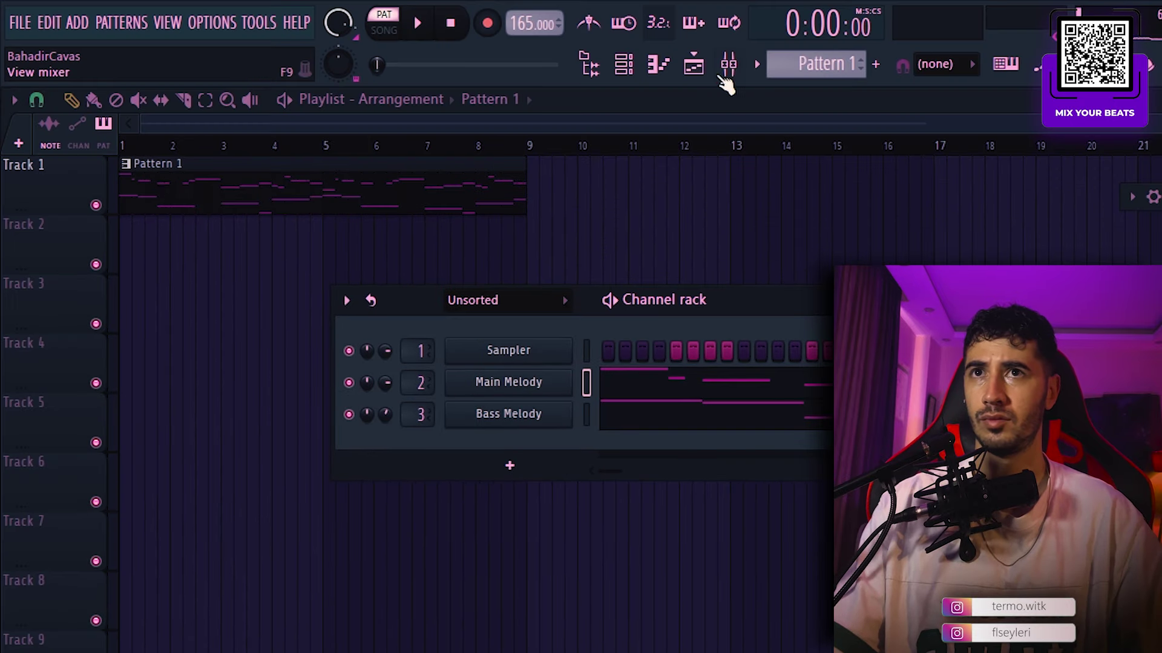
Step: Split Pattern 1 by channel and arrange the Main Melody and Bass Melody clips from bar 1 on tracks 1 and 2
{"action": "left_click", "coordinate": [757, 64]}
{"action": "left_click", "coordinate": [805, 357]}
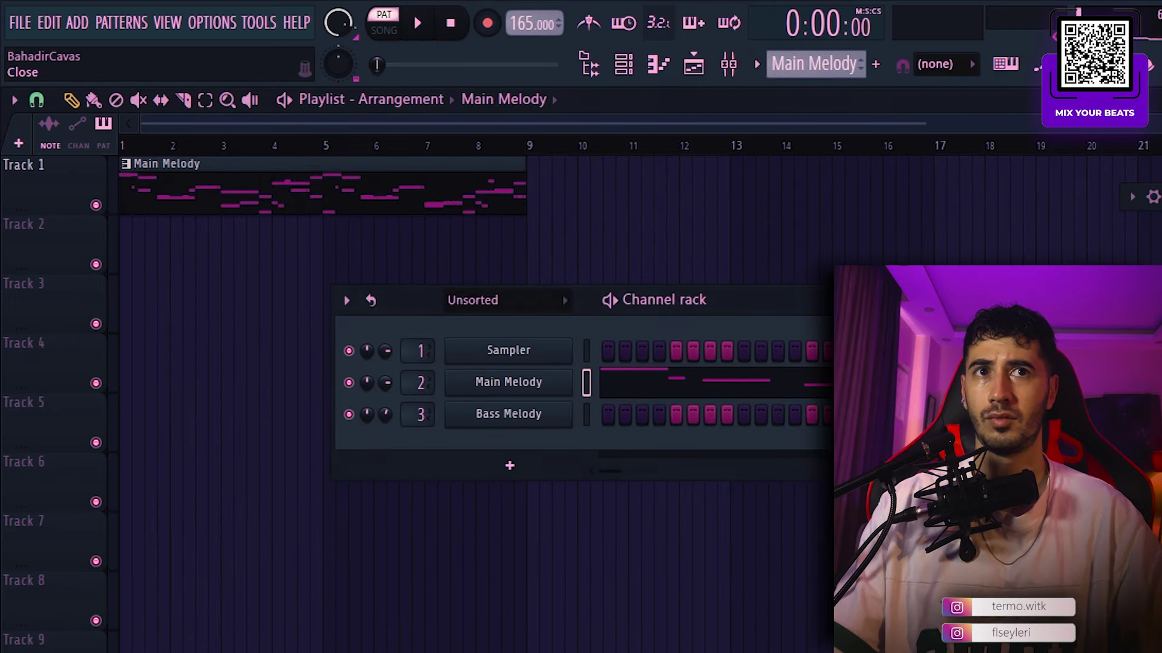
{"action": "key", "text": "F6"}
{"action": "left_click_drag", "start_coordinate": [379, 212], "coordinate": [392, 276]}
{"action": "left_click_drag", "start_coordinate": [311, 193], "coordinate": [303, 302]}
{"action": "key", "text": "shift+Up"}
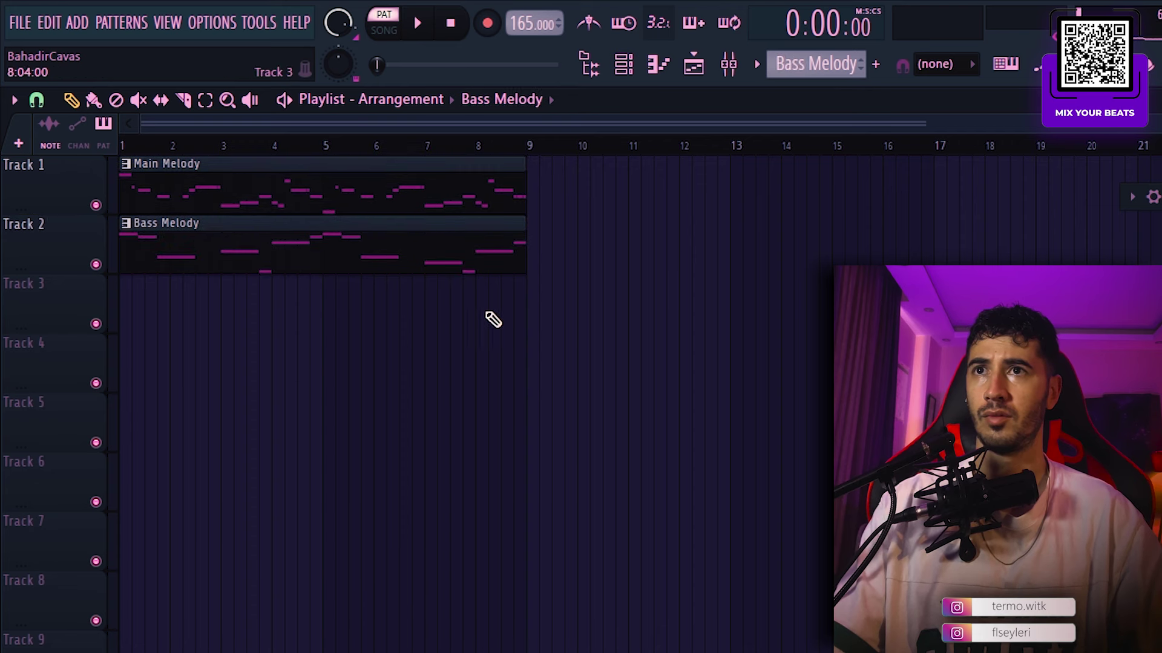
Step: Duplicate both the Main Melody and Bass Melody clips into bars 9 to 16, and deselect them
{"action": "key", "text": "ctrl+a"}
{"action": "key", "text": "ctrl+b"}
{"action": "left_click", "coordinate": [689, 379]}
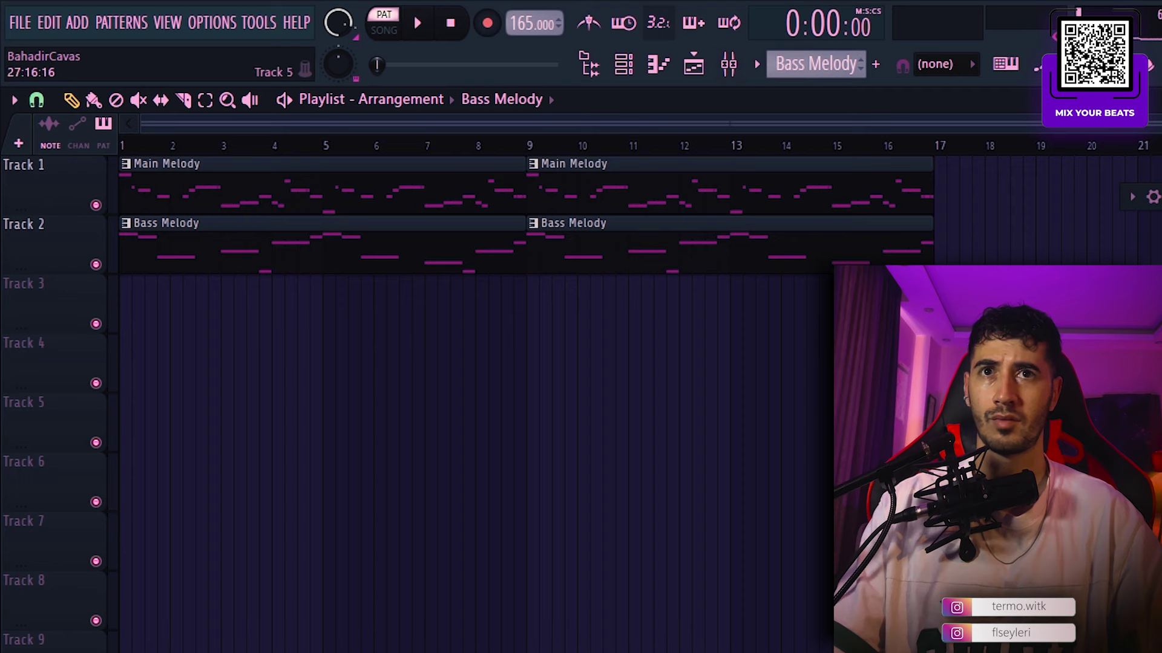
Step: Automate HalfTime's mix level on Insert 2 on track 3, dropping it at bar 9 and holding that level until bar 17
{"action": "key", "text": "F9"}
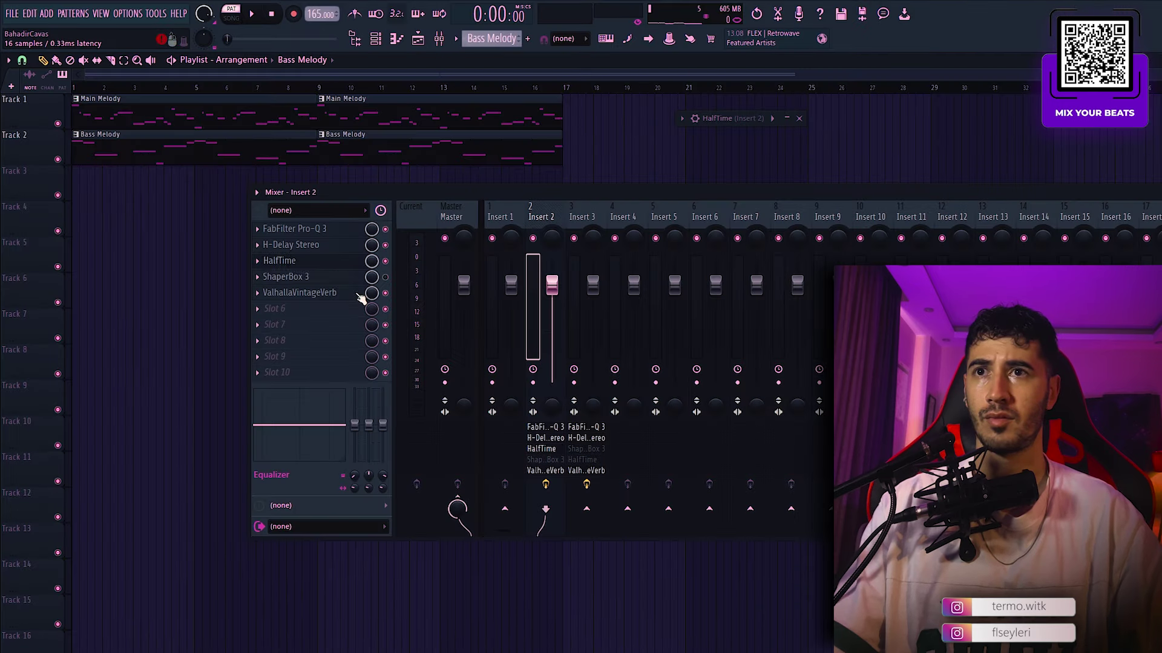
{"action": "right_click", "coordinate": [386, 262]}
{"action": "left_click", "coordinate": [428, 367]}
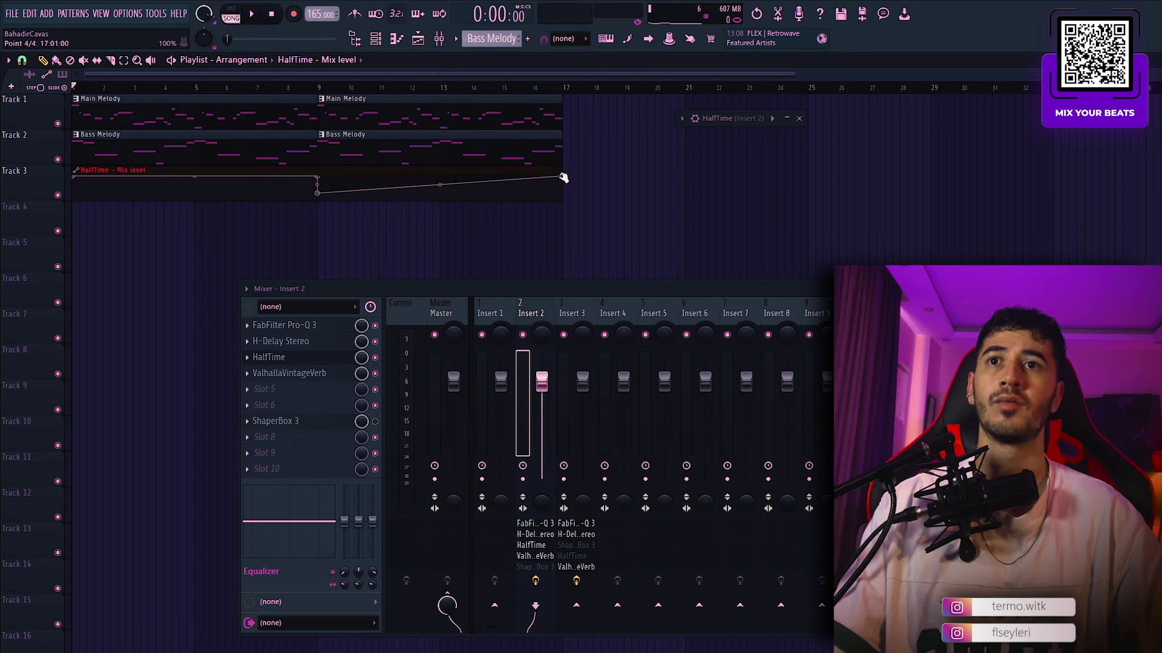
{"action": "right_click", "coordinate": [560, 177]}
{"action": "left_click", "coordinate": [604, 393]}
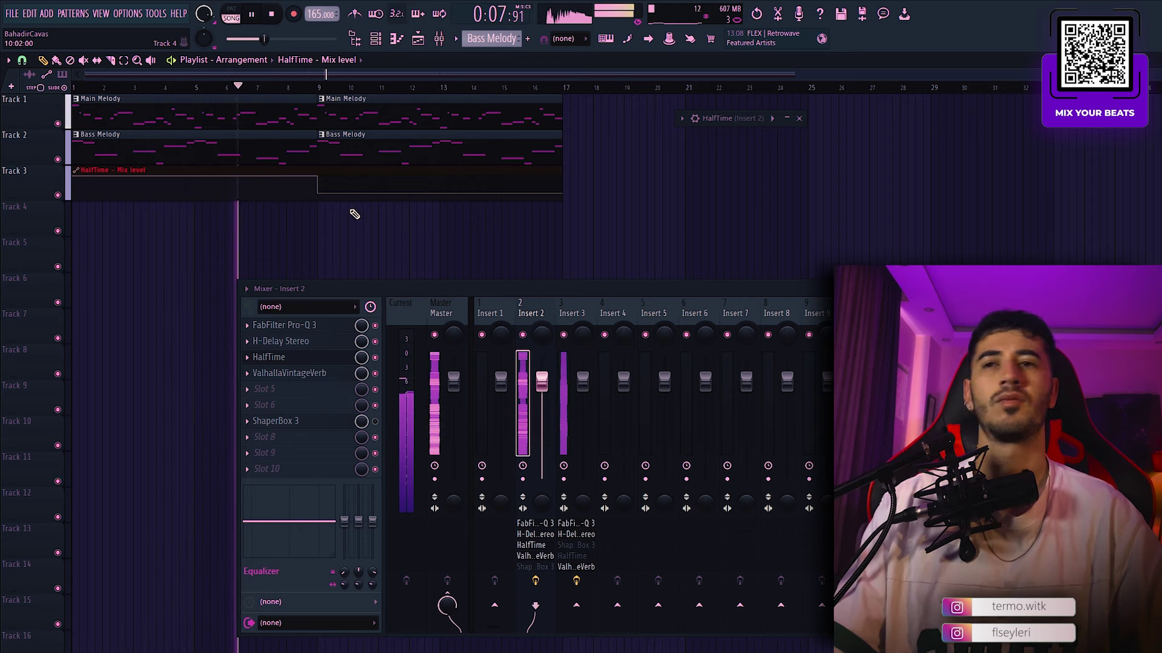
{"action": "left_click", "coordinate": [565, 314]}
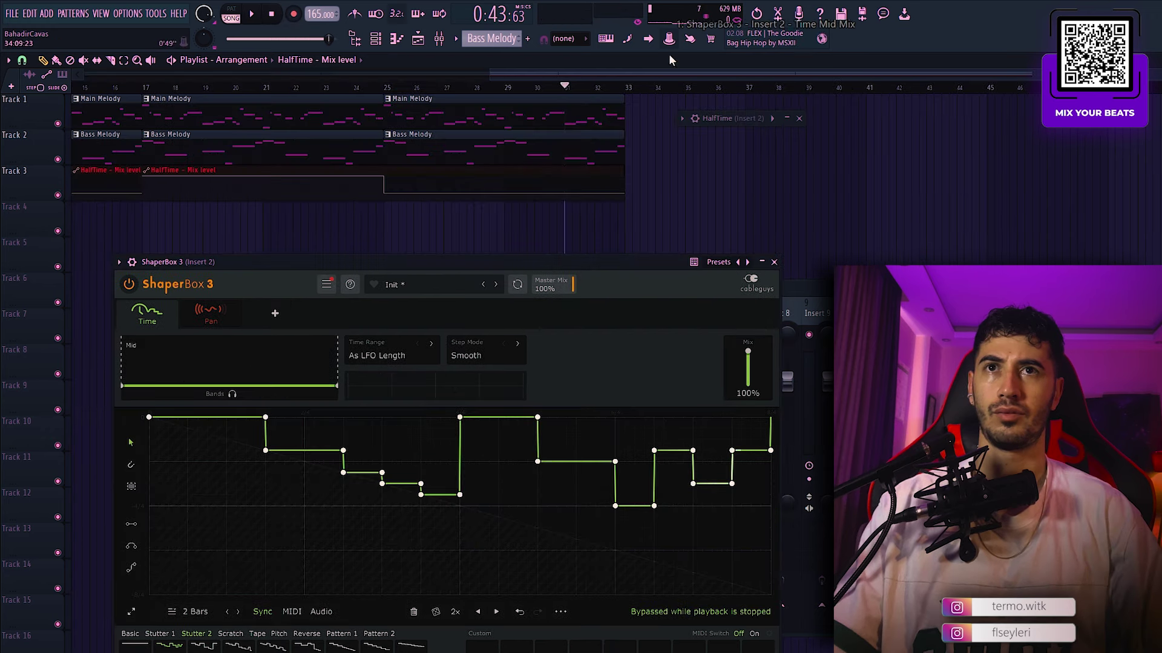
Step: Create an automation clip for ShaperBox 3's Time mix from bar 31 to 33, with a steep rise around bar 32
{"action": "left_click", "coordinate": [668, 39]}
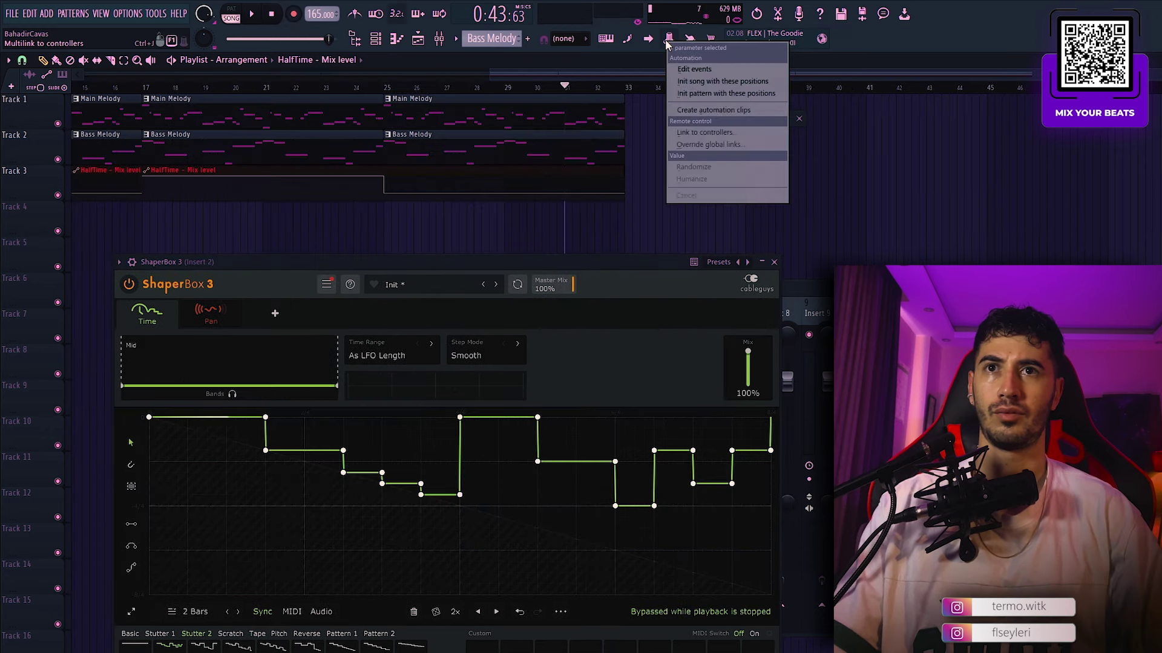
{"action": "left_click", "coordinate": [708, 110]}
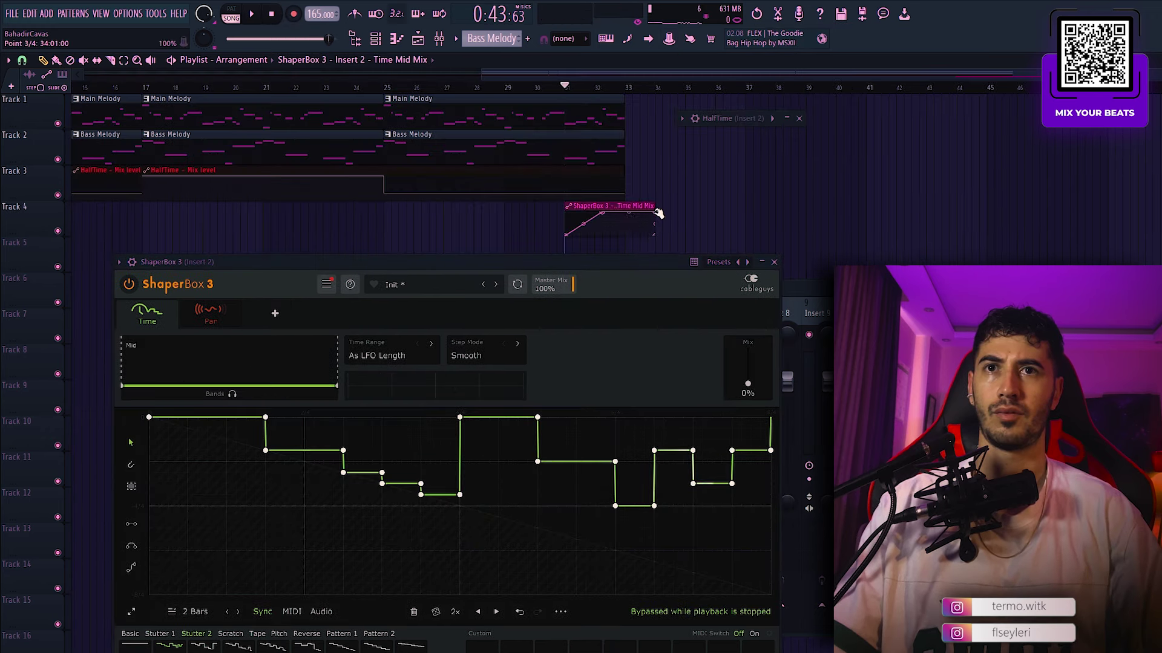
{"action": "left_click_drag", "start_coordinate": [658, 212], "coordinate": [626, 212]}
{"action": "key", "text": "space"}
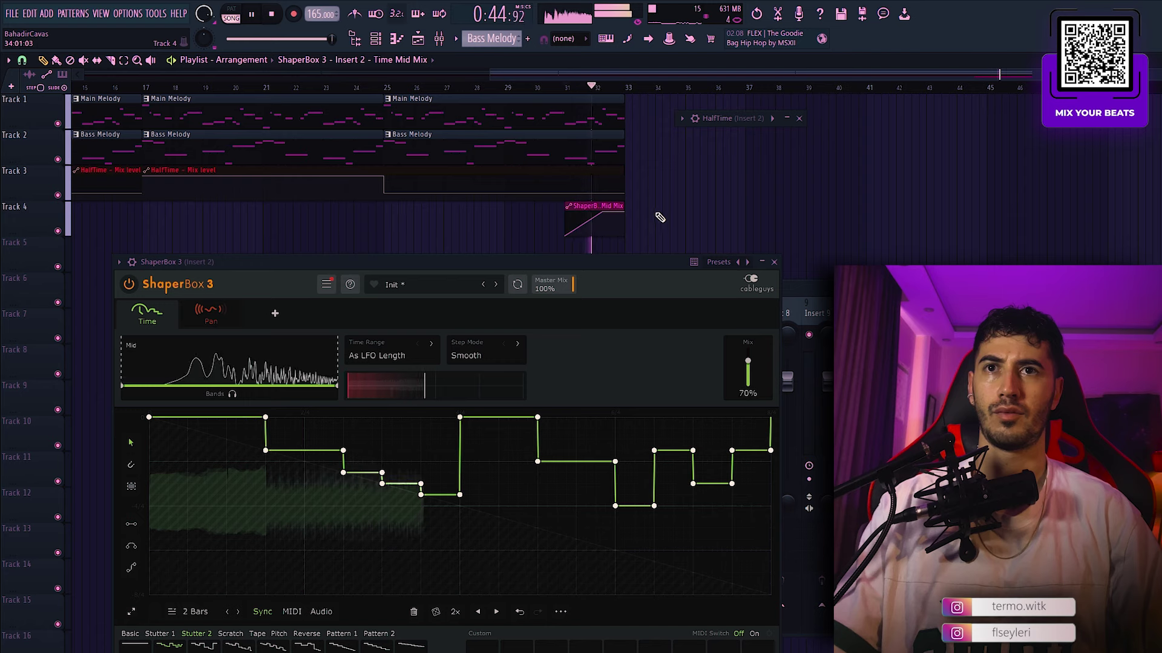
{"action": "left_click_drag", "start_coordinate": [593, 225], "coordinate": [596, 235]}
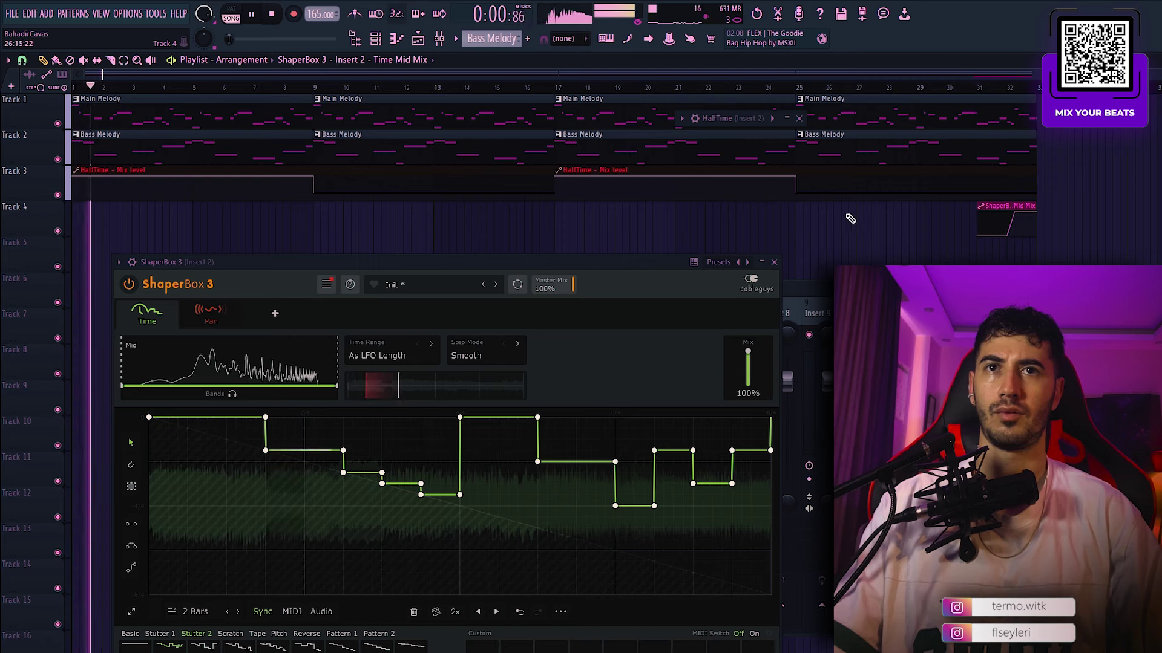
{"action": "key", "text": "space"}
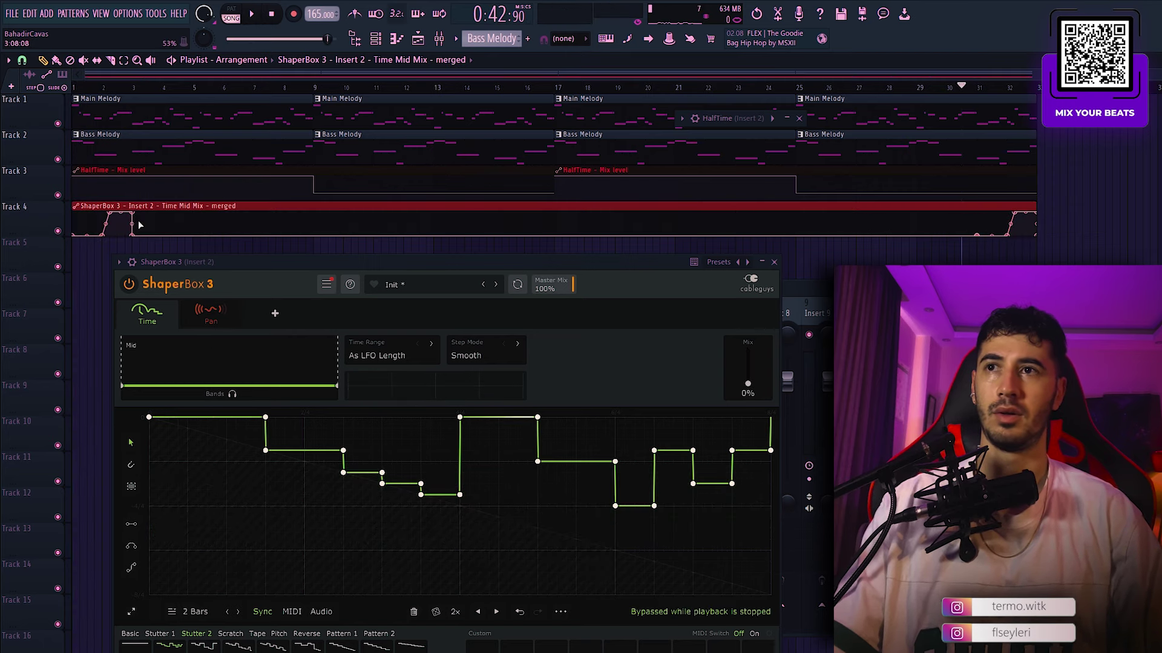
Step: Delete the points forming the bump around bars 2 to 3 in the merged ShaperBox Time mix automation, and audition it
{"action": "right_click", "coordinate": [136, 215]}
{"action": "right_click", "coordinate": [109, 216]}
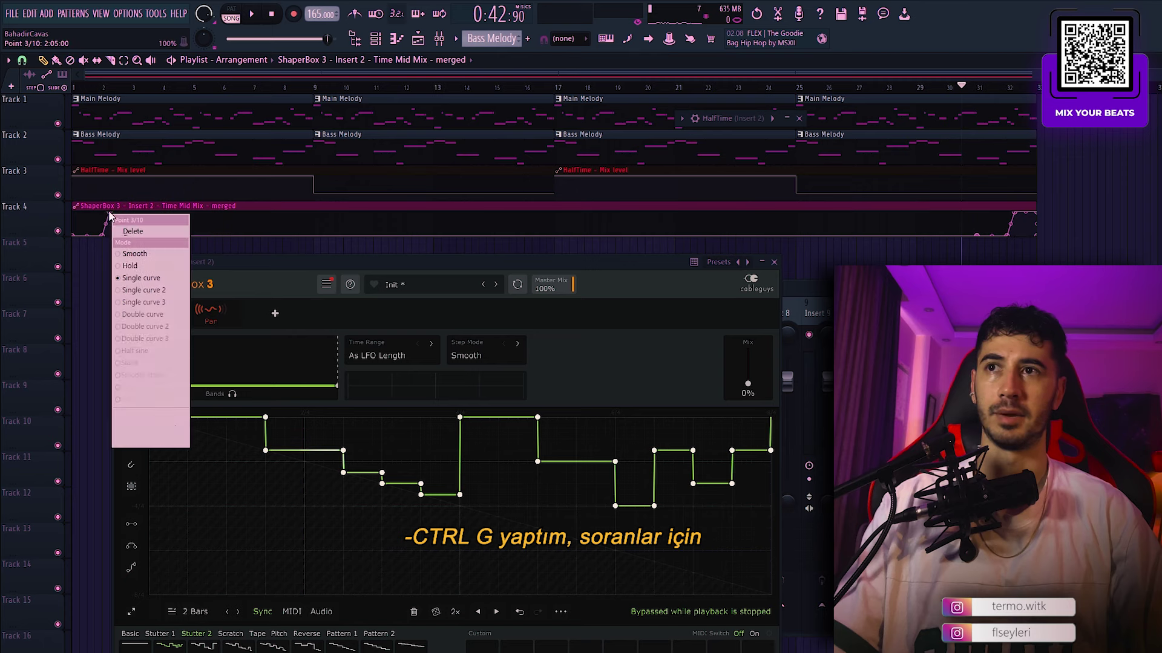
{"action": "left_click", "coordinate": [129, 231]}
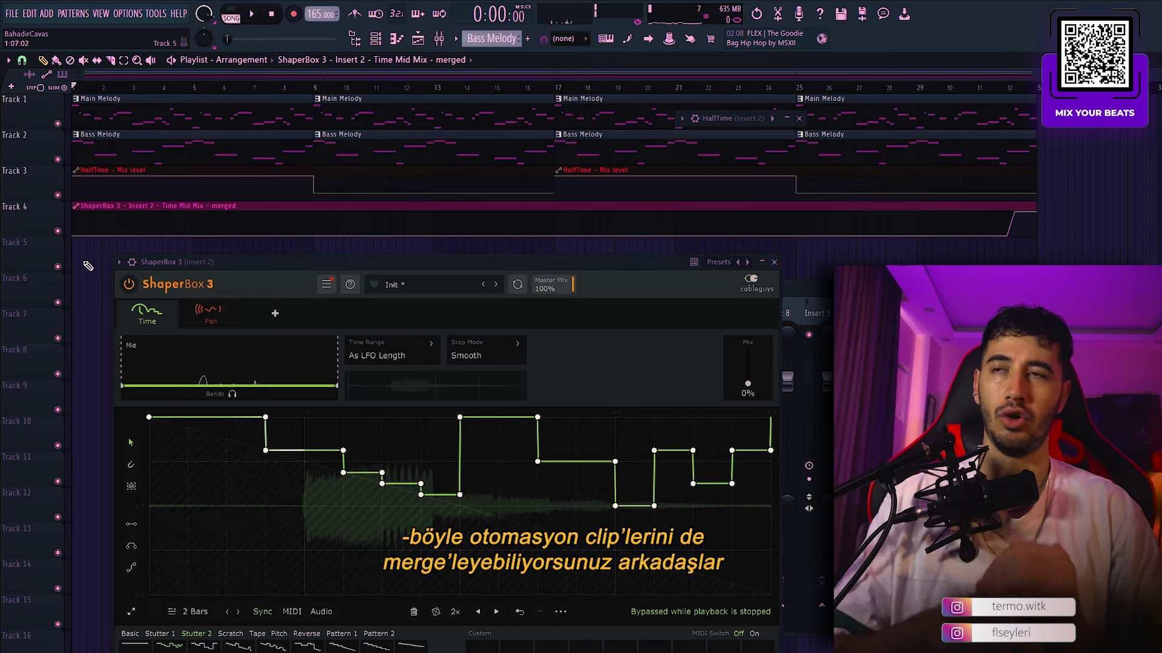
{"action": "key", "text": "space"}
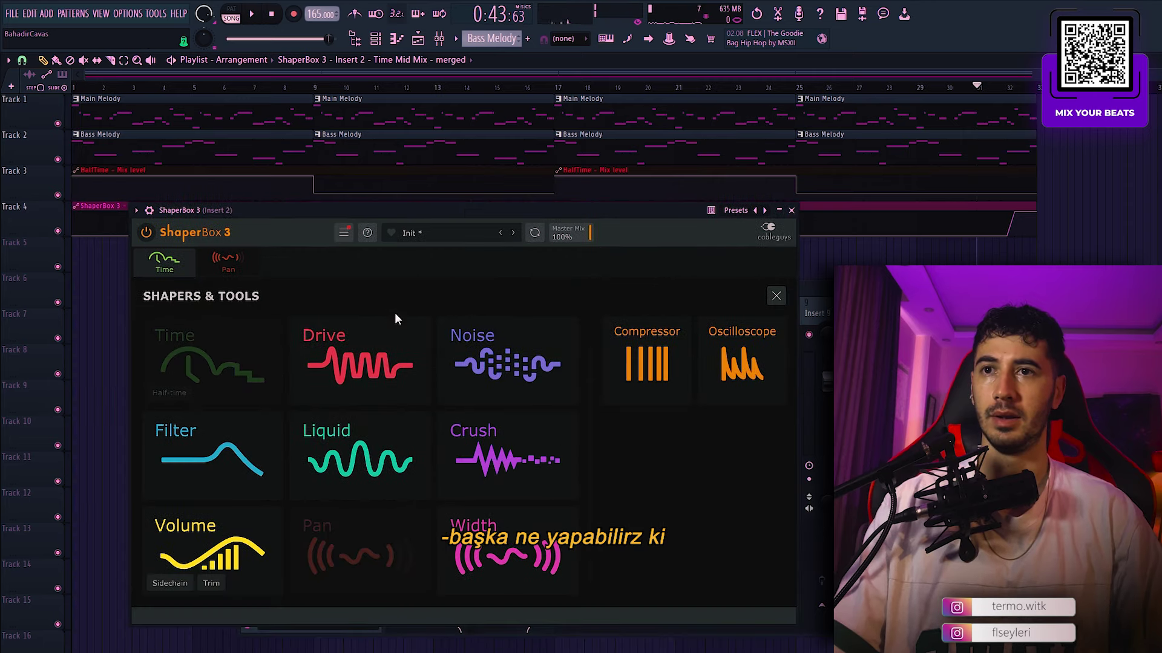
Step: Add ShaperBox's Drive shaper, form its one-bar curve into three pulses of decreasing height, and lower its mix
{"action": "left_click", "coordinate": [400, 354]}
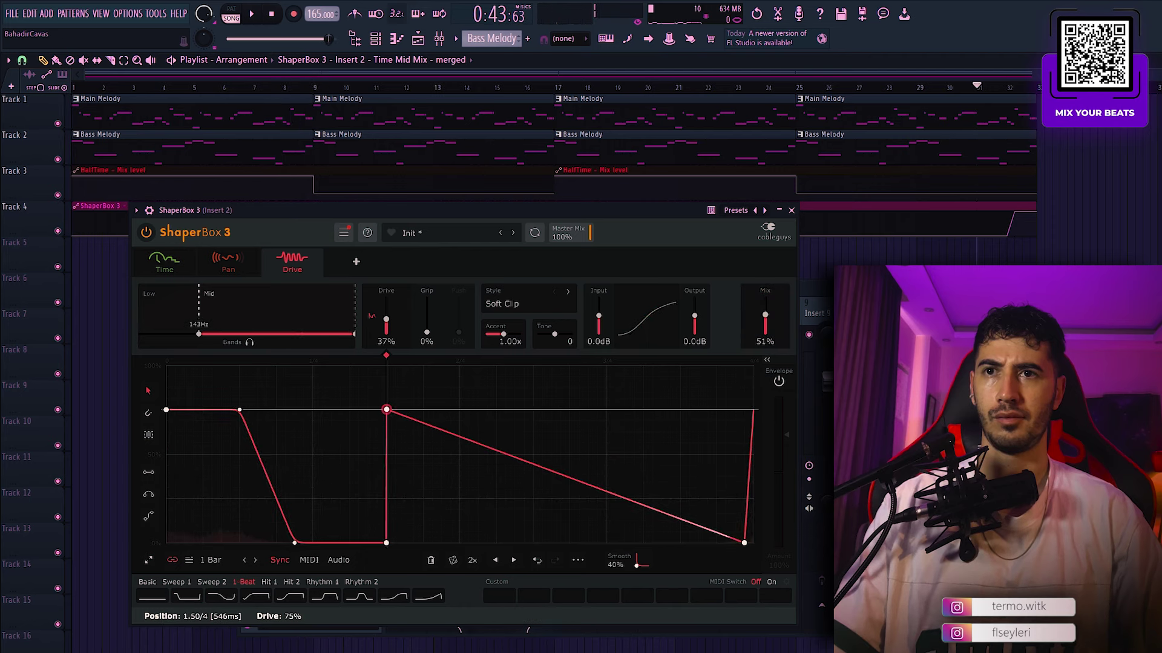
{"action": "left_click", "coordinate": [459, 410]}
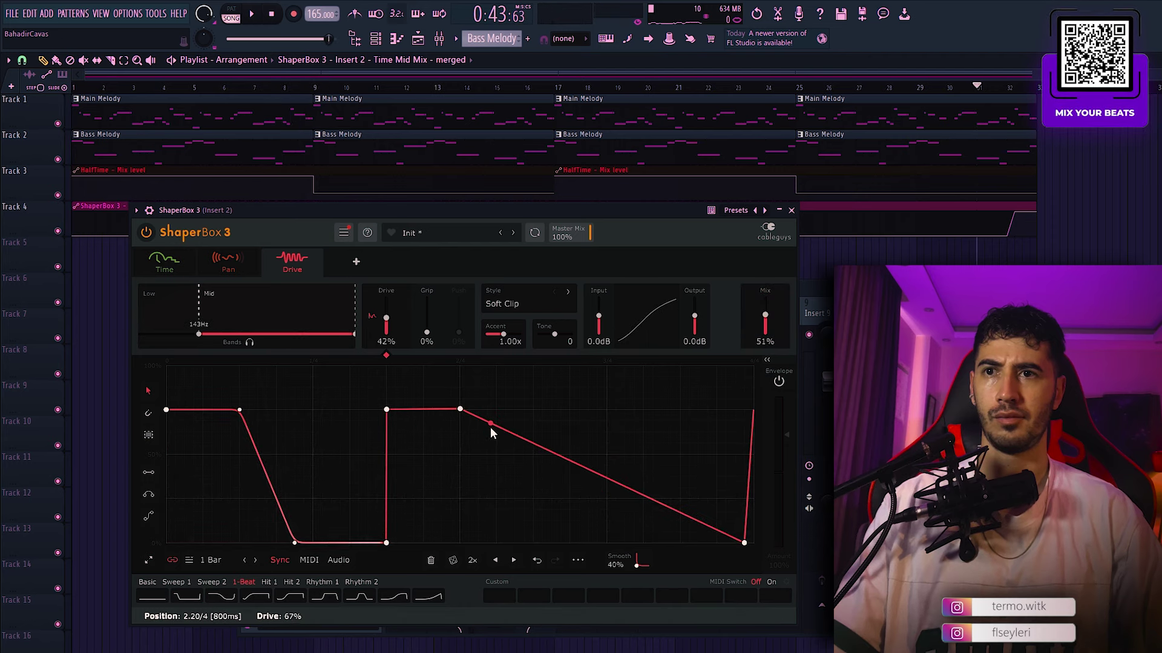
{"action": "left_click_drag", "start_coordinate": [507, 436], "coordinate": [510, 543]}
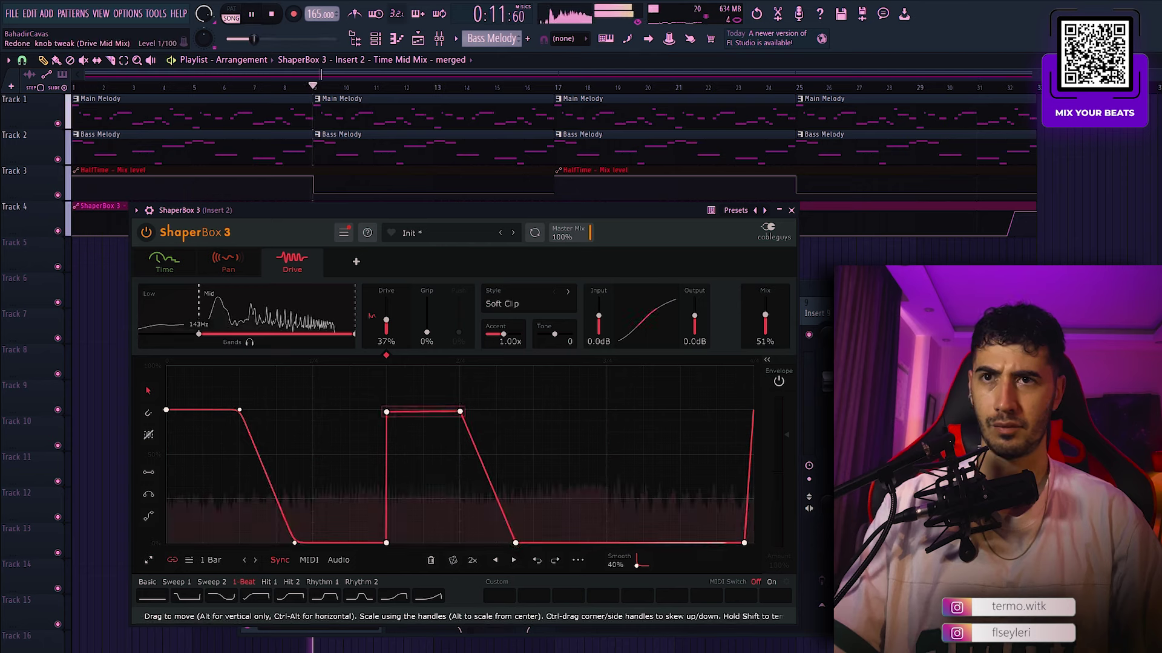
{"action": "left_click_drag", "start_coordinate": [424, 409], "coordinate": [425, 435]}
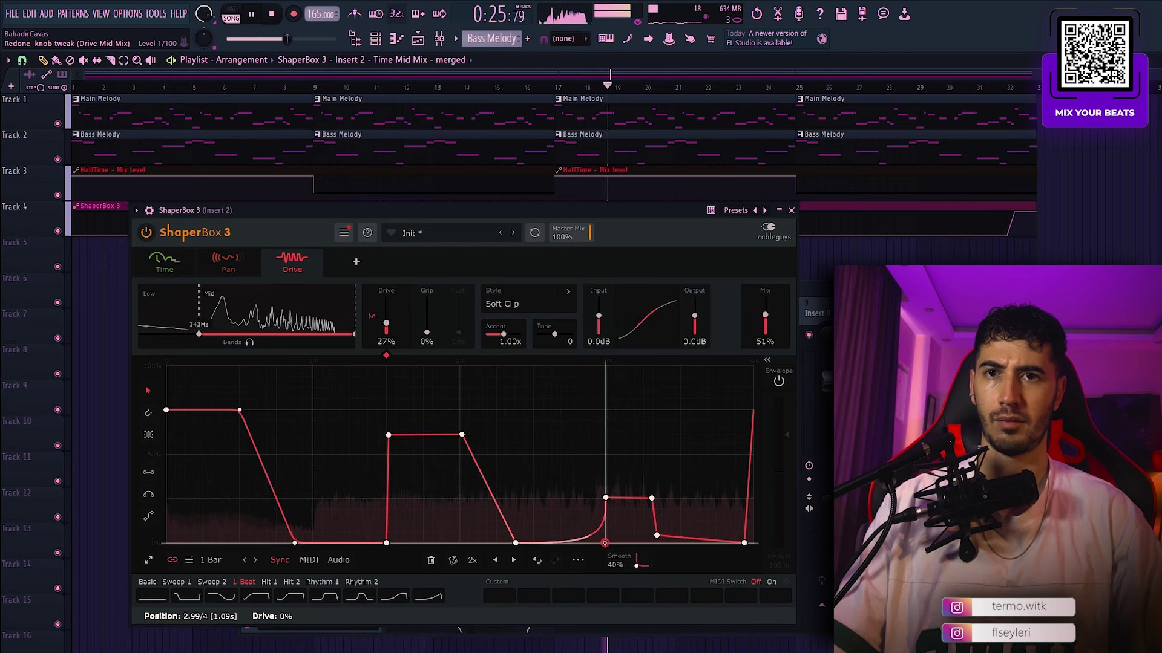
{"action": "left_click", "coordinate": [605, 543]}
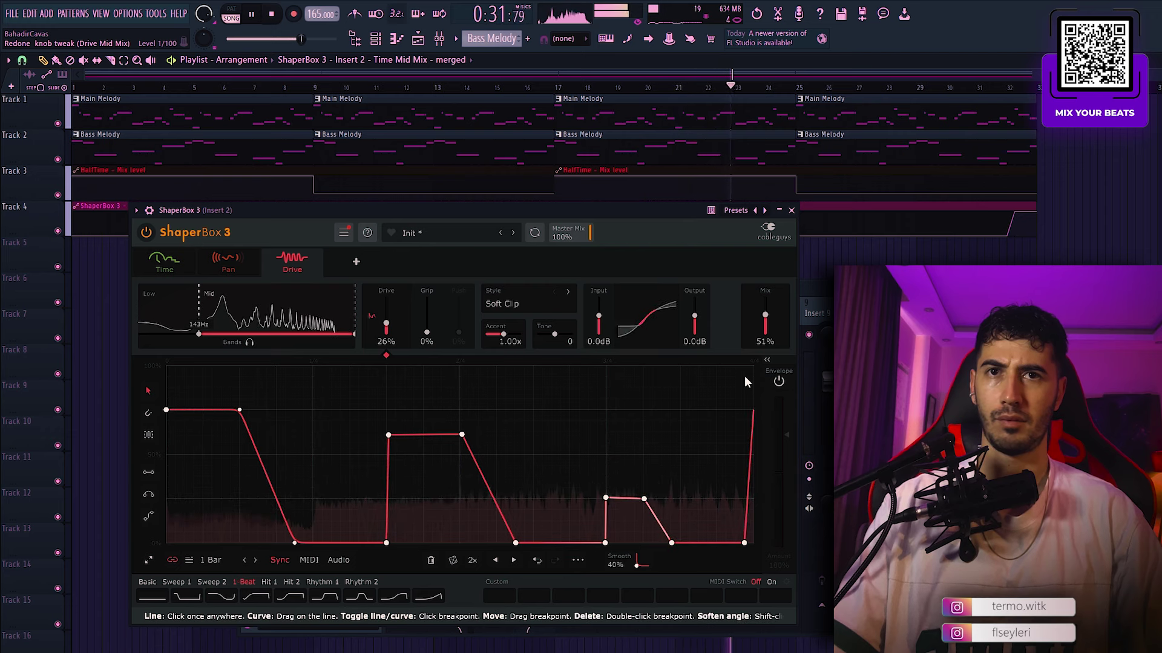
{"action": "left_click_drag", "start_coordinate": [766, 327], "coordinate": [767, 339]}
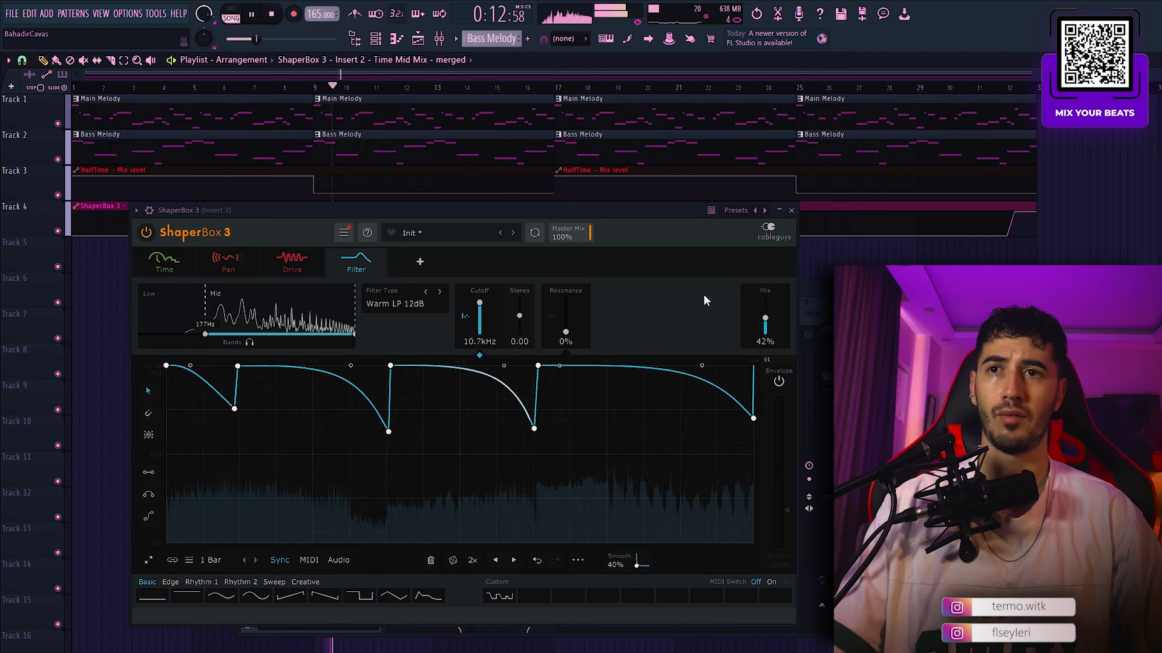
Step: Raise the ShaperBox Filter mix to 92% and deepen the third dip of the filter curve
{"action": "left_click_drag", "start_coordinate": [769, 323], "coordinate": [764, 302]}
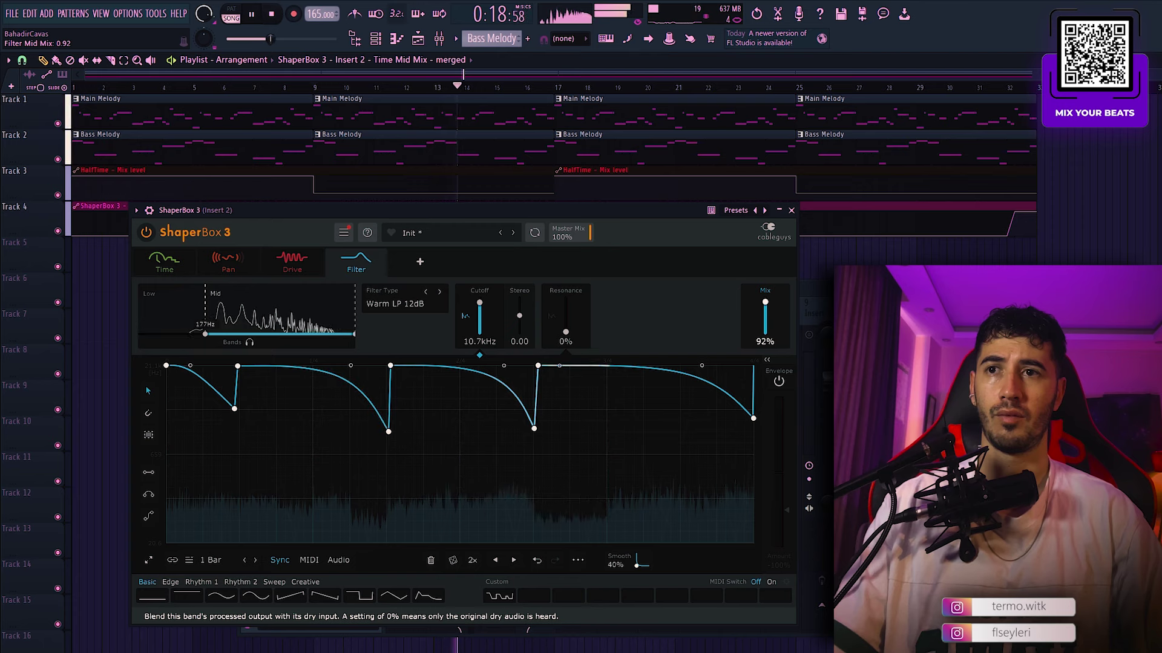
{"action": "left_click_drag", "start_coordinate": [534, 429], "coordinate": [536, 462]}
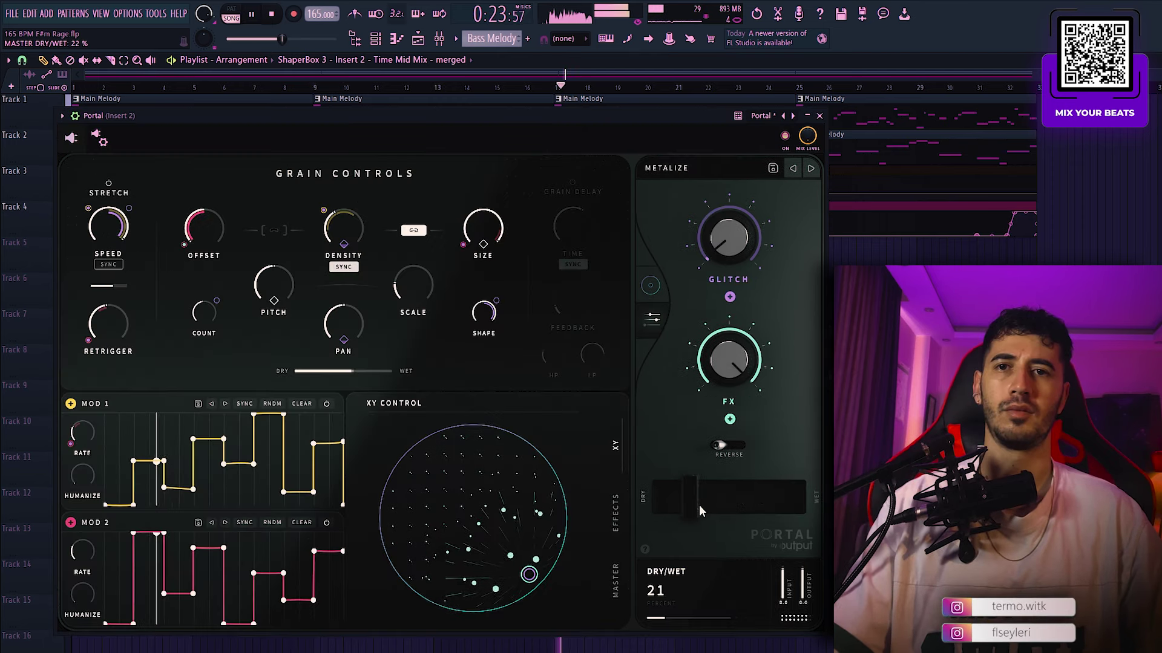
Step: In Portal on Insert 2, audition 100% wet, set the XY control to about 43 and 80 percent, and reduce the dry/wet amount
{"action": "left_click_drag", "start_coordinate": [698, 504], "coordinate": [720, 512]}
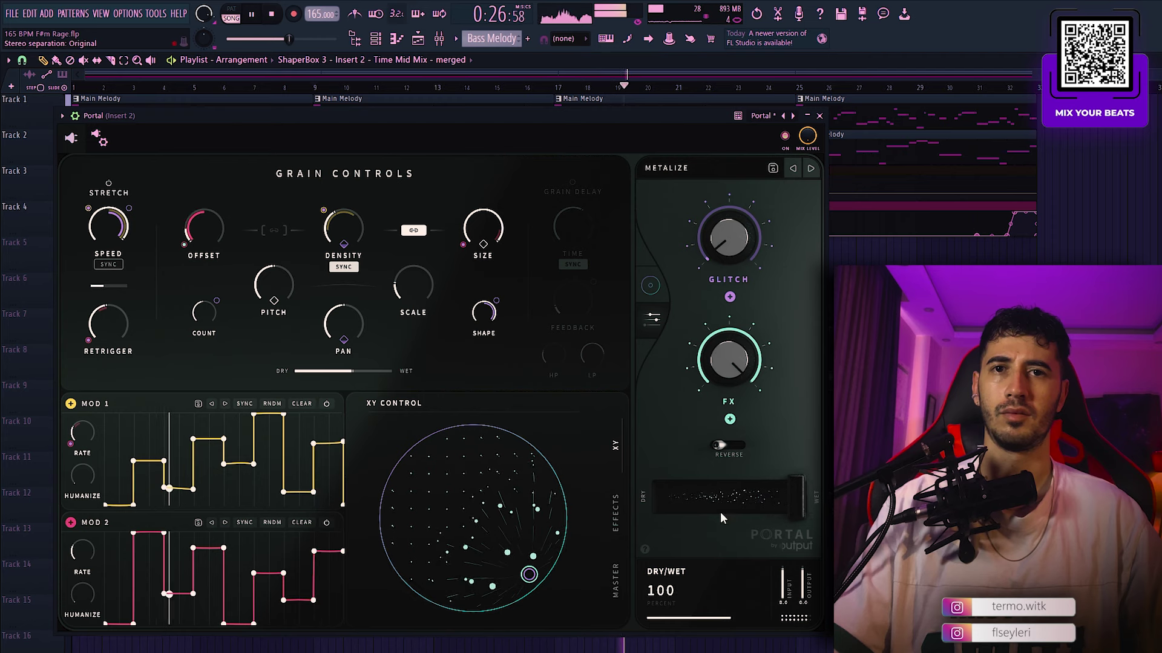
{"action": "left_click_drag", "start_coordinate": [530, 574], "coordinate": [523, 546]}
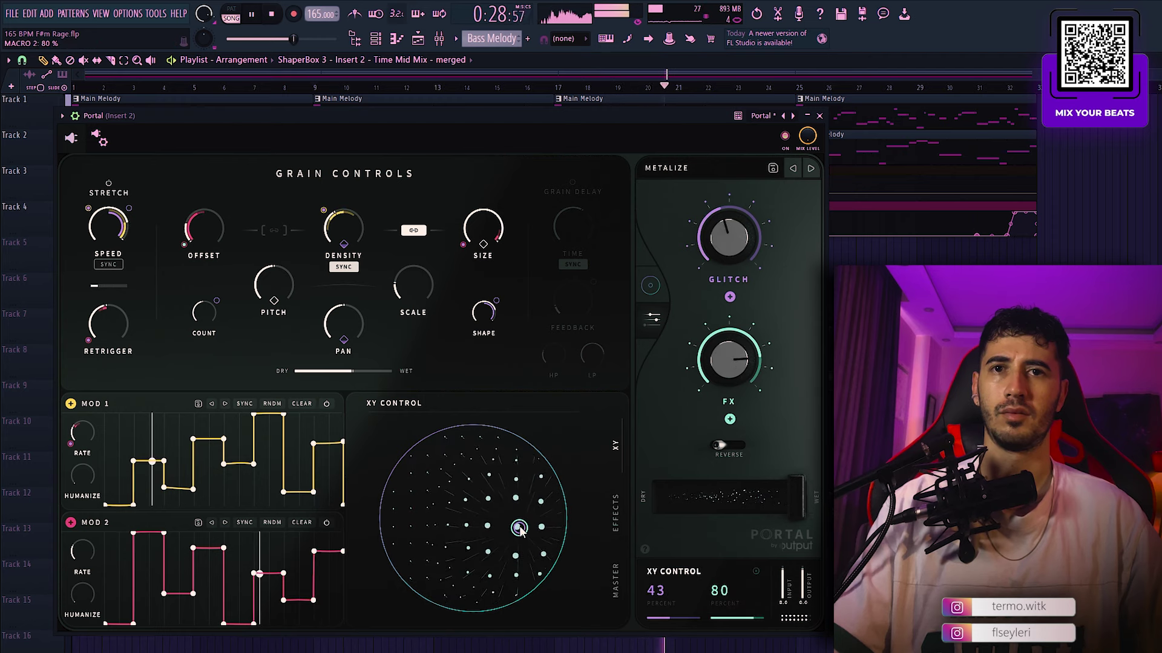
{"action": "left_click_drag", "start_coordinate": [793, 506], "coordinate": [747, 499]}
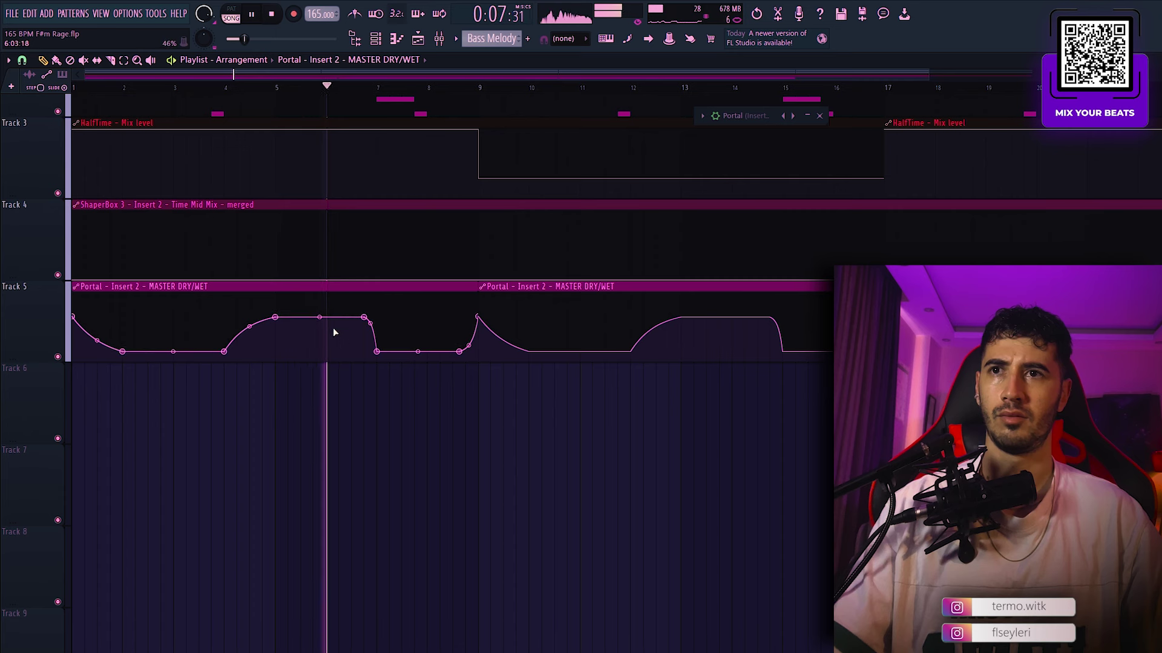
Step: In the Portal dry/wet automation, lower the bar 5 point and copy its value to the point just before bar 7
{"action": "left_click_drag", "start_coordinate": [278, 320], "coordinate": [277, 333]}
{"action": "right_click", "coordinate": [275, 331]}
{"action": "key", "text": "c"}
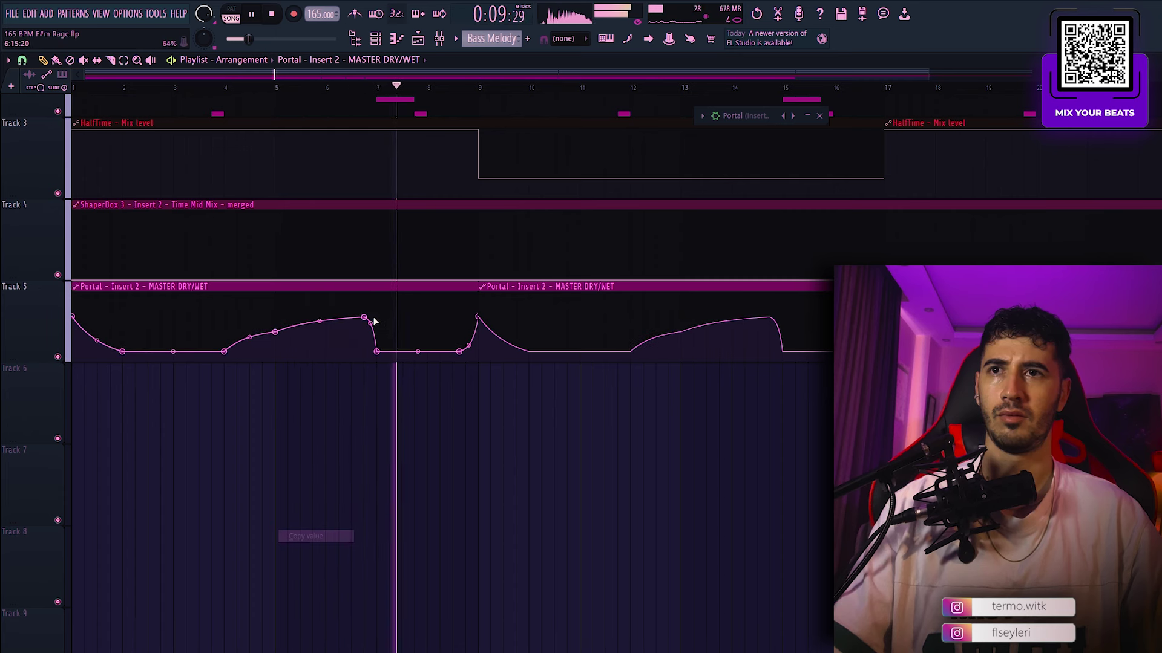
{"action": "right_click", "coordinate": [364, 318]}
{"action": "key", "text": "p"}
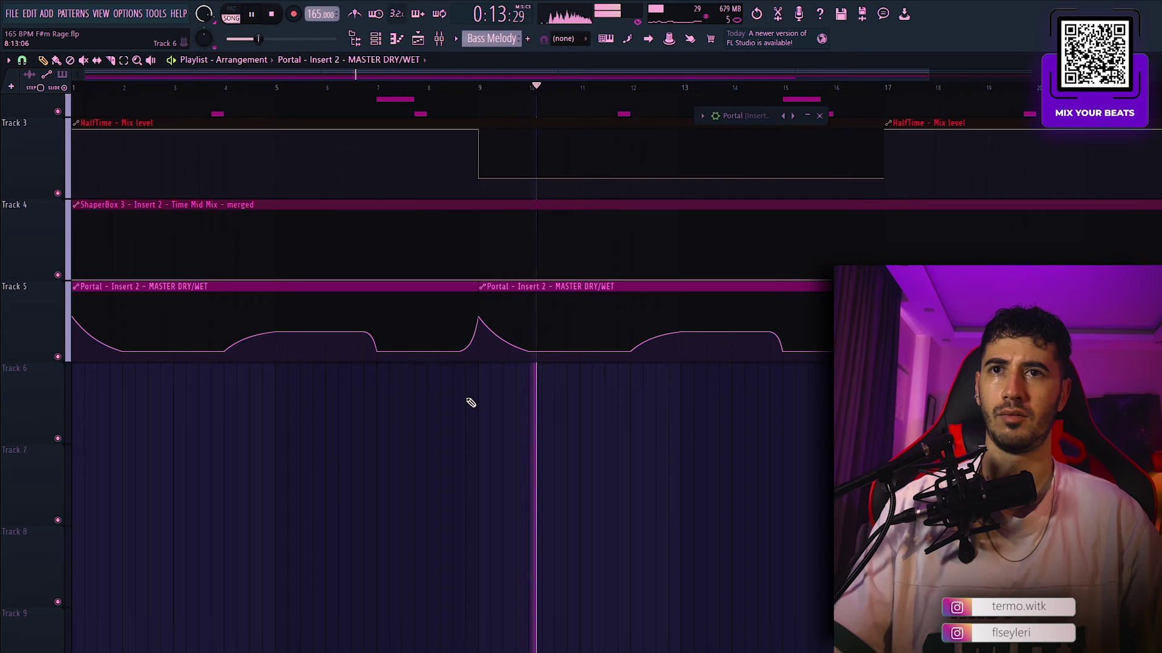
Step: Link the Toxic Biohazard channel to its own mixer and playlist track, and open its piano roll
{"action": "scroll", "coordinate": [471, 401], "scroll_direction": "up", "scroll_amount": 2}
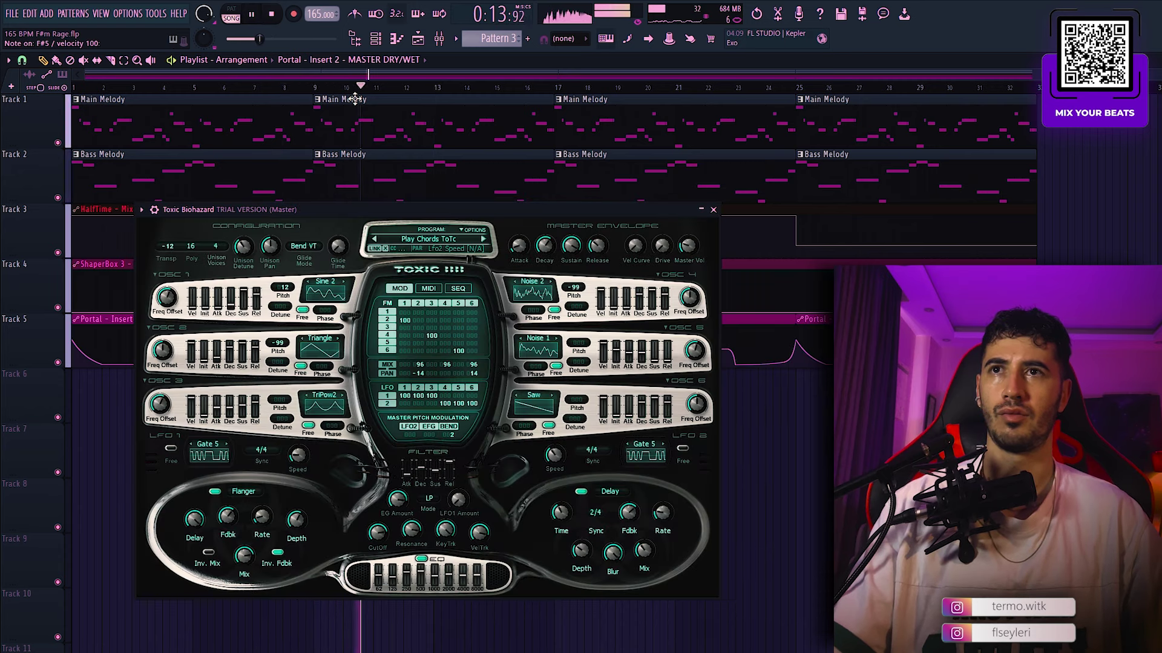
{"action": "left_click", "coordinate": [376, 39]}
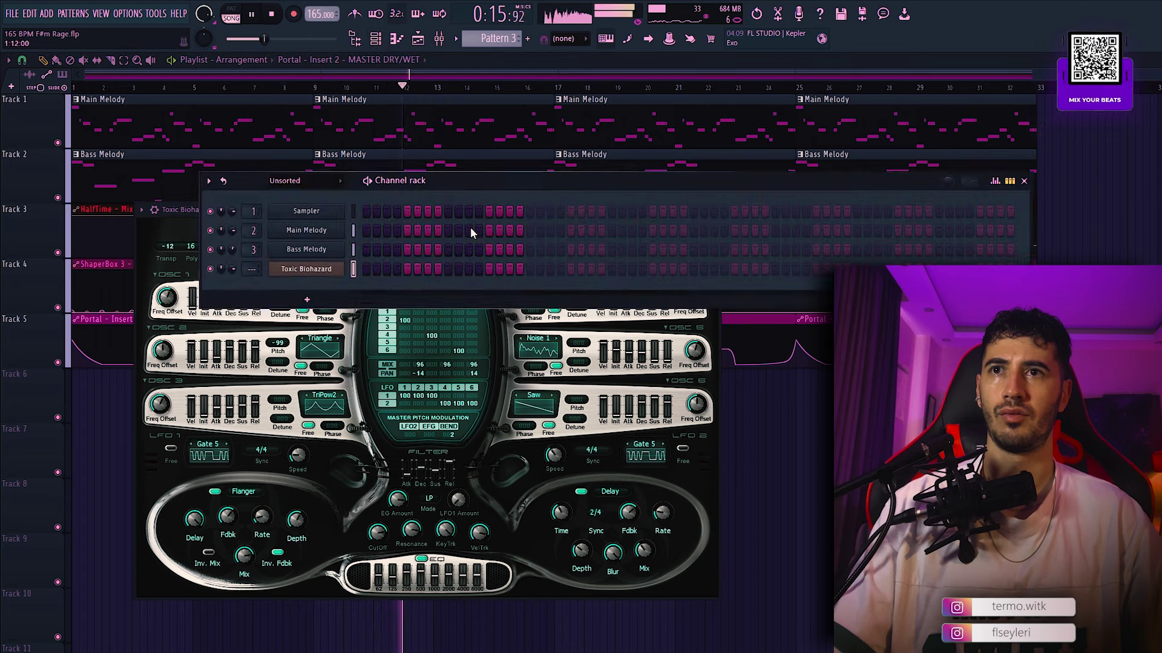
{"action": "key", "text": "ctrl+l"}
{"action": "right_click", "coordinate": [340, 269]}
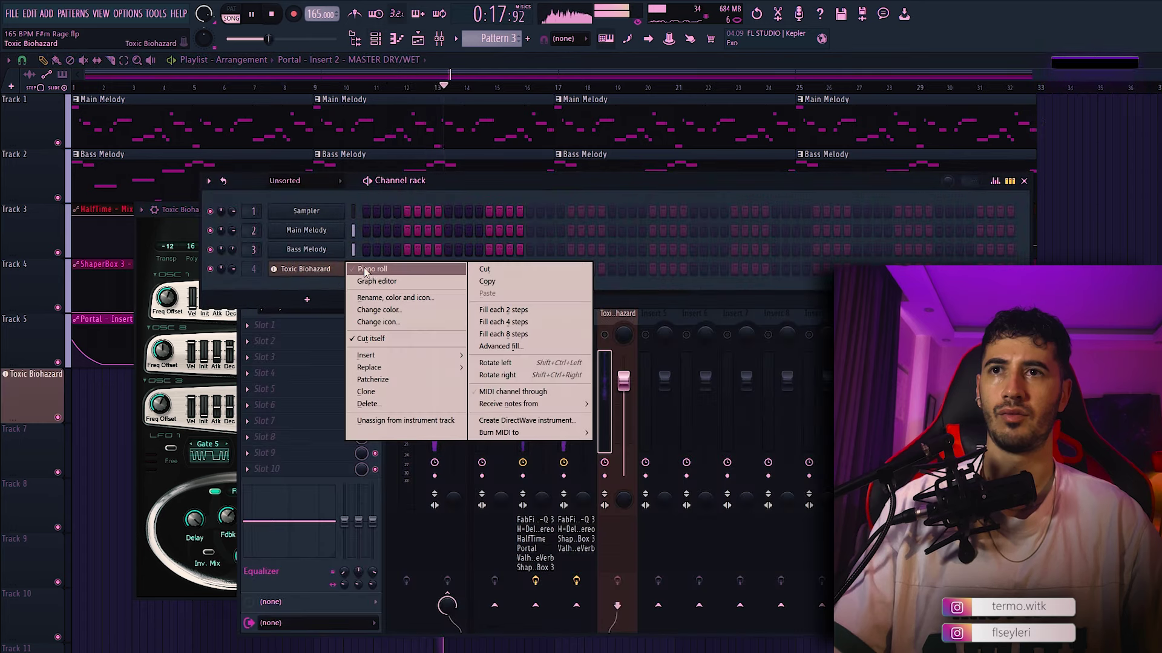
{"action": "left_click", "coordinate": [361, 267]}
{"action": "left_click", "coordinate": [1024, 181]}
{"action": "key", "text": "space"}
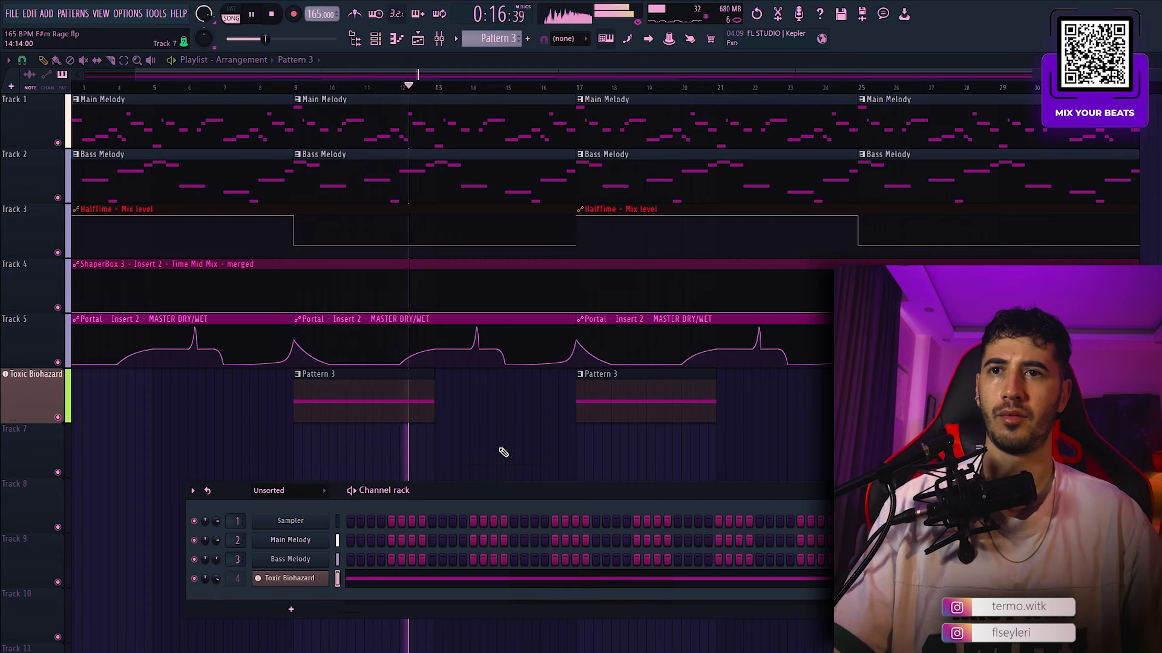
{"action": "key", "text": "space"}
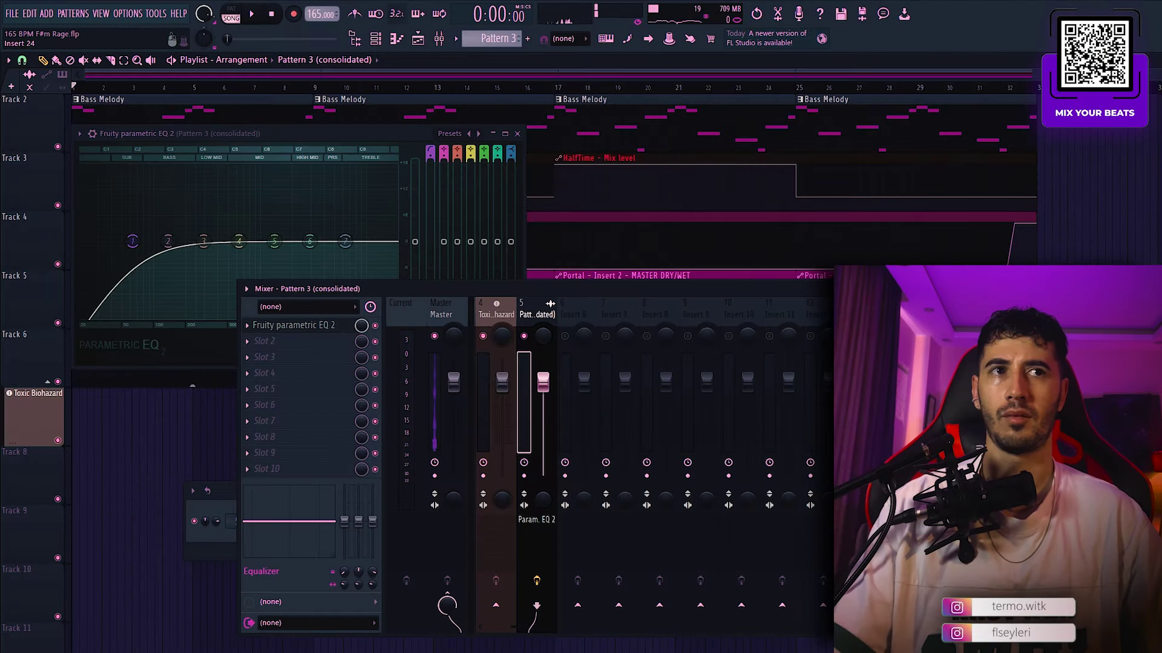
Step: On the consolidated Pattern 3 insert, raise Parametric EQ 2's high-pass to about 122 Hz and slightly boost band 4 during playback
{"action": "key", "text": "F9"}
{"action": "key", "text": "space"}
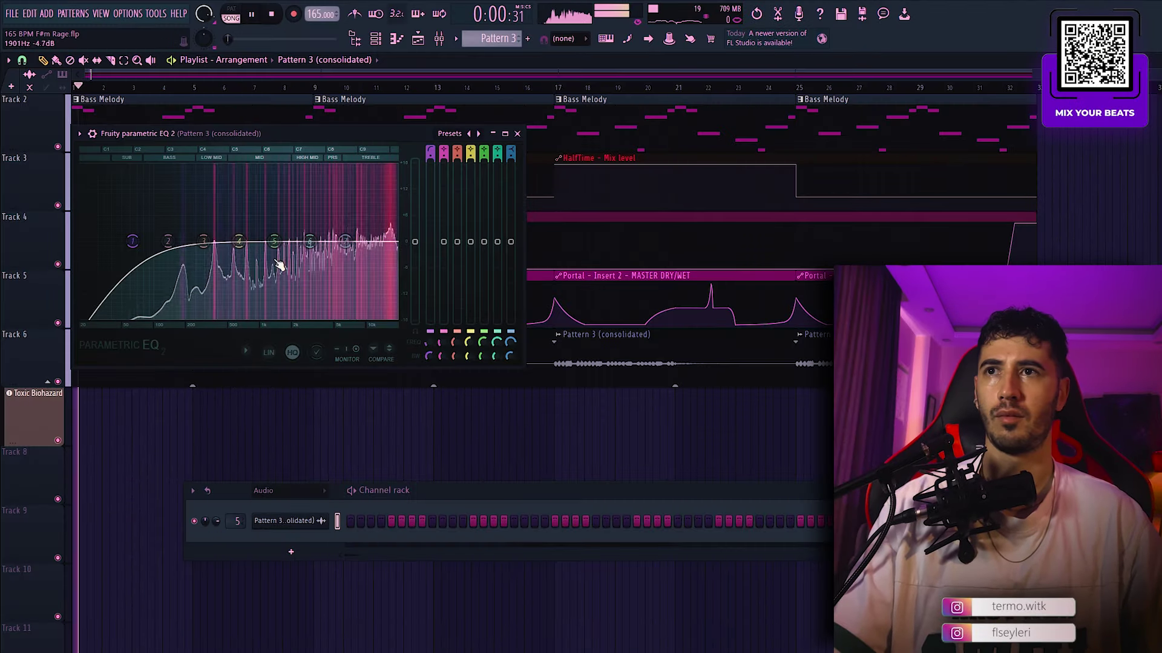
{"action": "left_click_drag", "start_coordinate": [133, 241], "coordinate": [163, 241]}
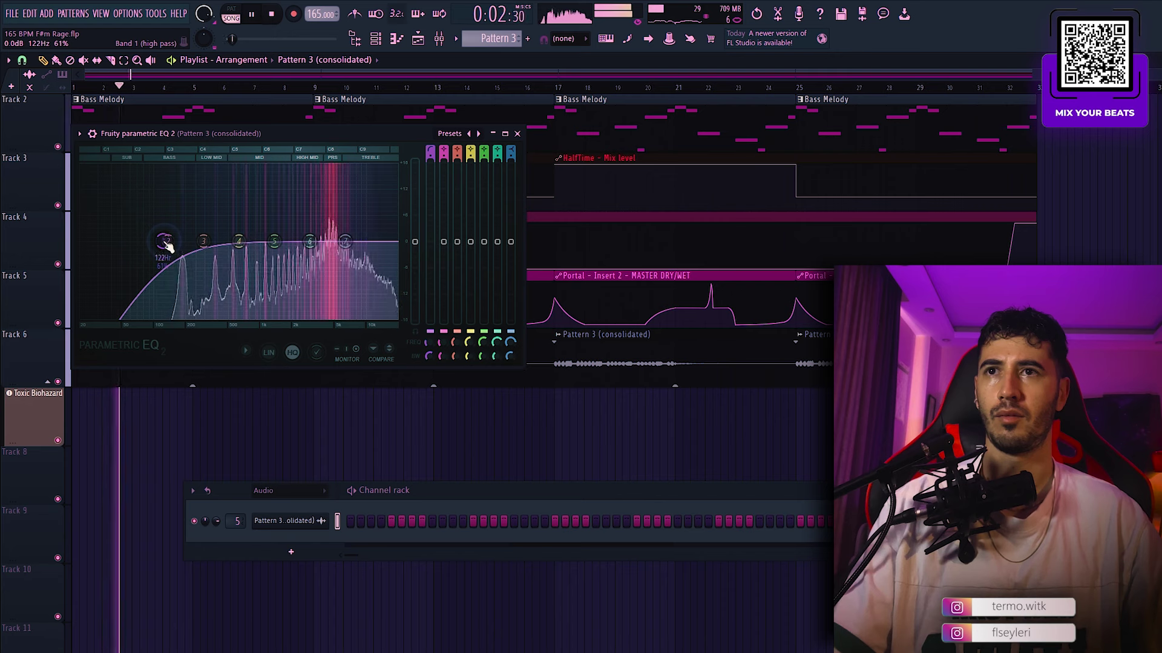
{"action": "left_click_drag", "start_coordinate": [239, 241], "coordinate": [242, 235]}
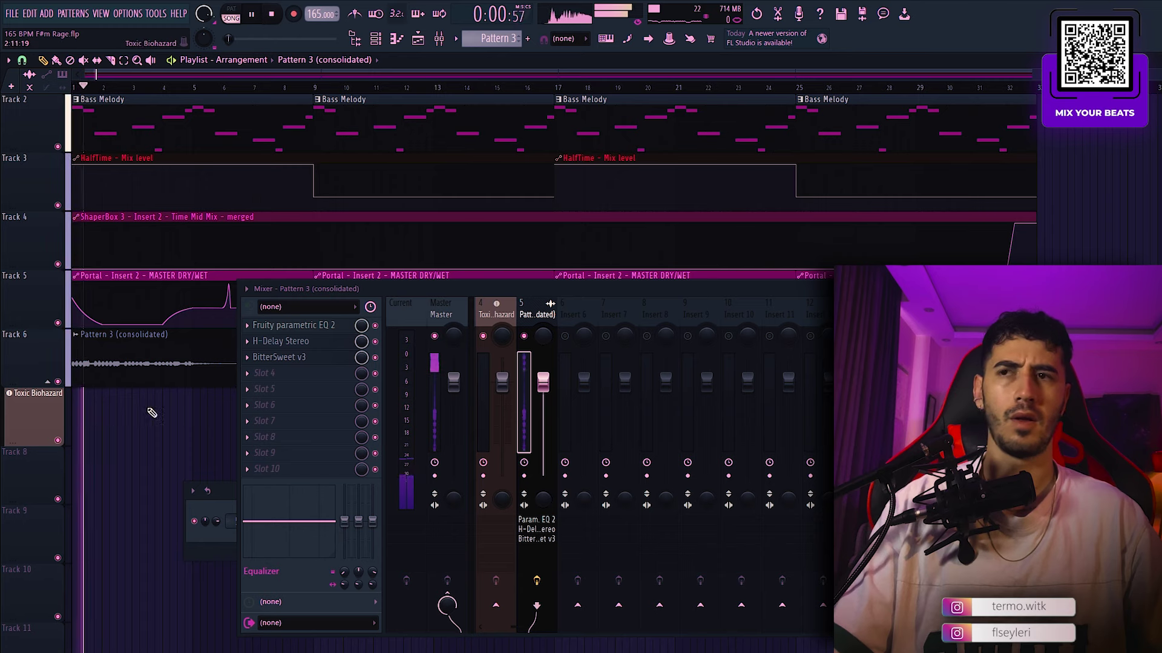
Step: Load the Wider plugin into slot 10 of the consolidated Pattern 3 insert
{"action": "left_click", "coordinate": [299, 469]}
{"action": "key", "text": "w"}
{"action": "key", "text": "w"}
{"action": "key", "text": "w"}
{"action": "key", "text": "w"}
{"action": "key", "text": "w"}
{"action": "key", "text": "w"}
{"action": "key", "text": "Return"}
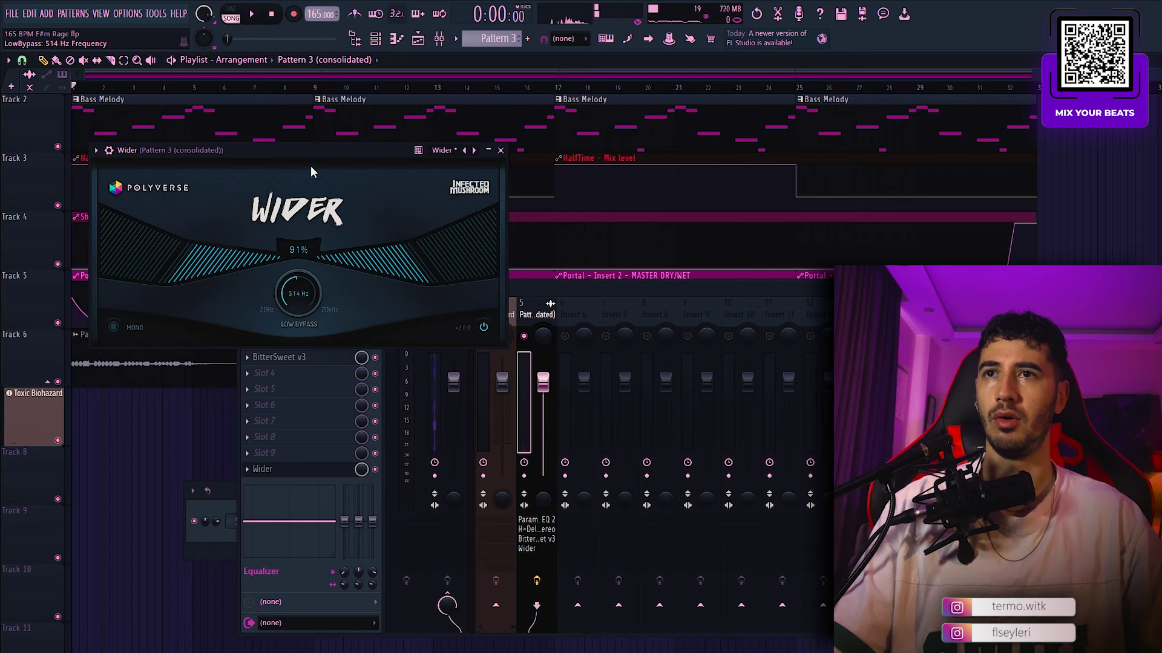
Step: Lower the consolidated Pattern 3 insert's volume to about -3.6 dB and add PanCake2 in slot 4
{"action": "key", "text": "space"}
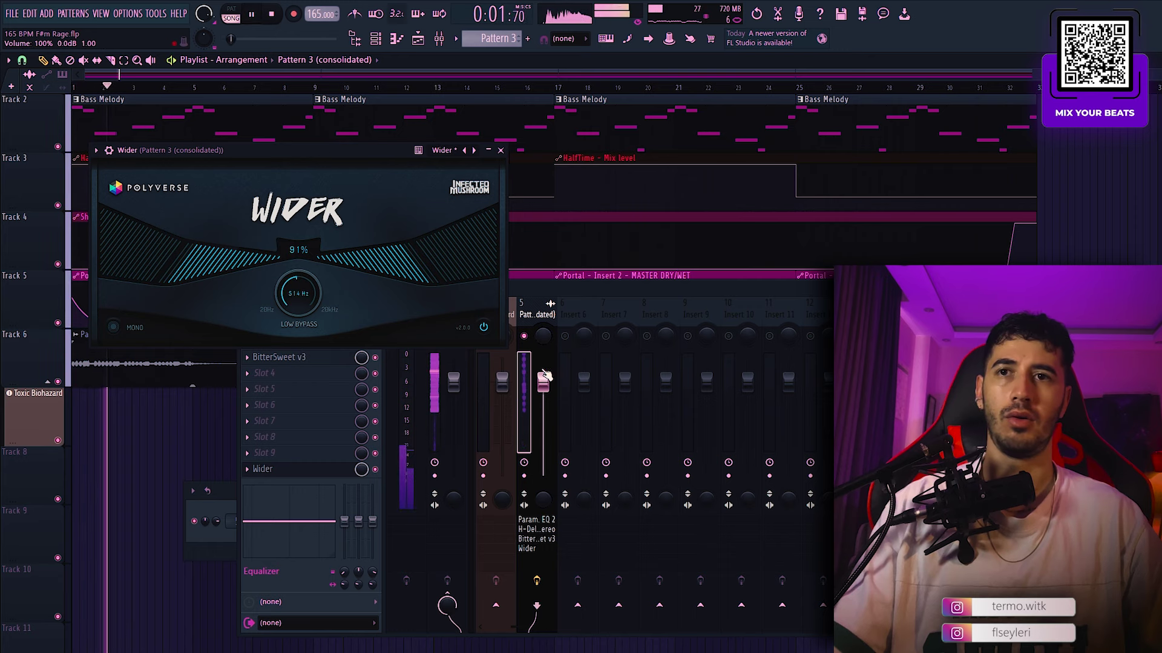
{"action": "left_click_drag", "start_coordinate": [543, 381], "coordinate": [542, 396]}
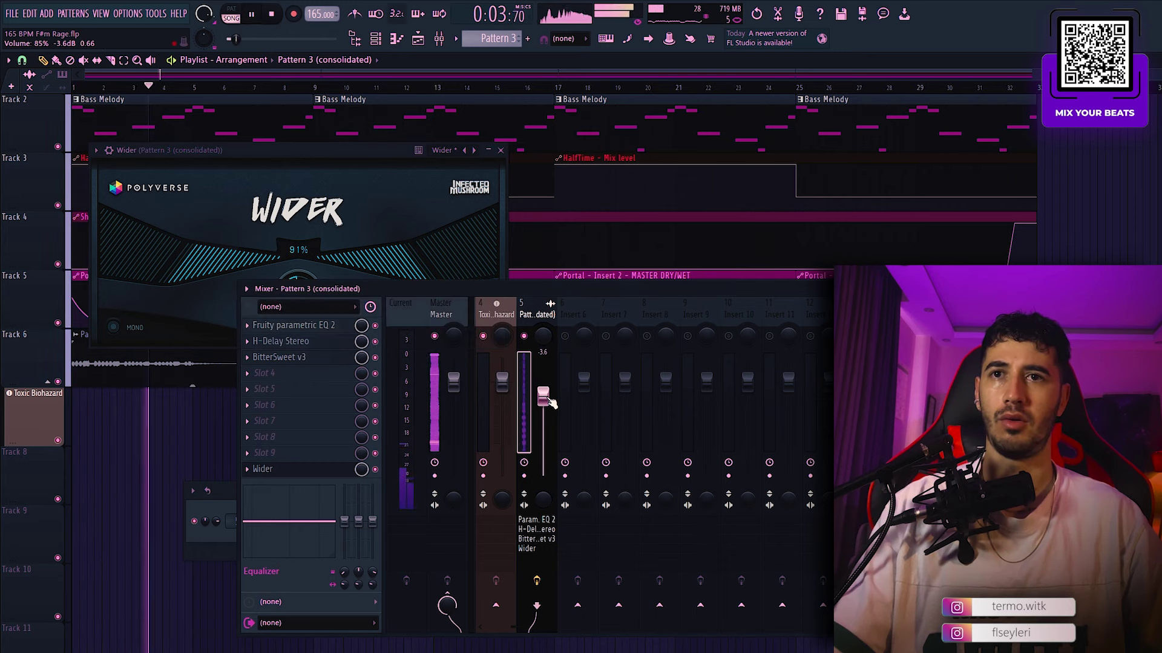
{"action": "key", "text": "space"}
{"action": "left_click", "coordinate": [324, 374]}
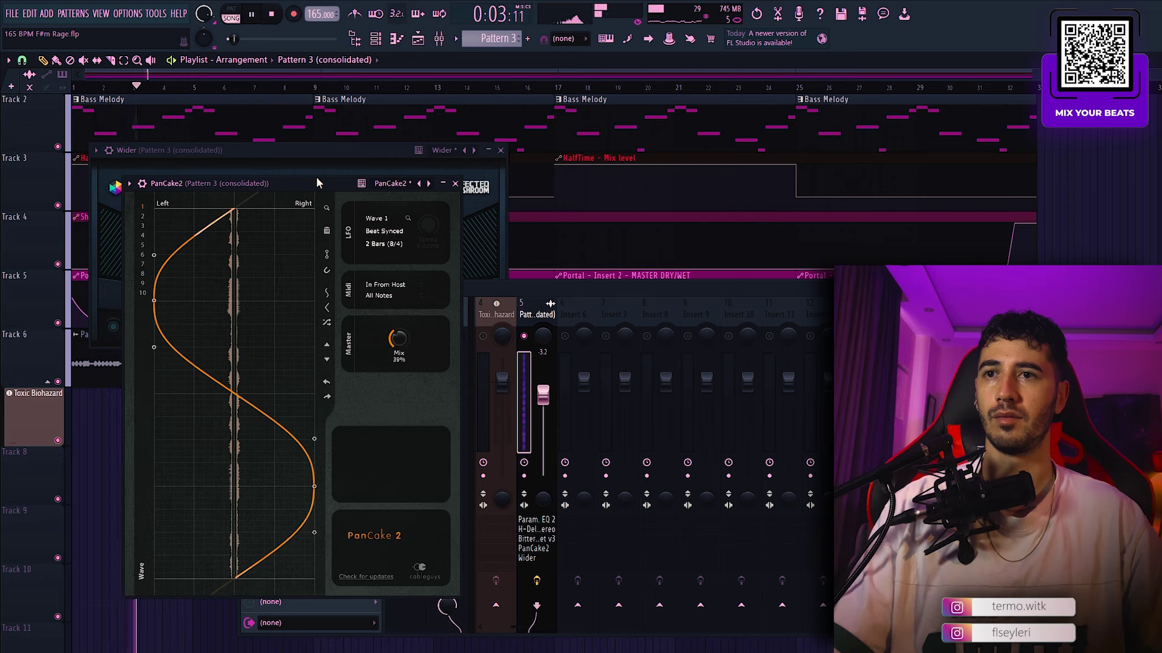
{"action": "left_click", "coordinate": [455, 184]}
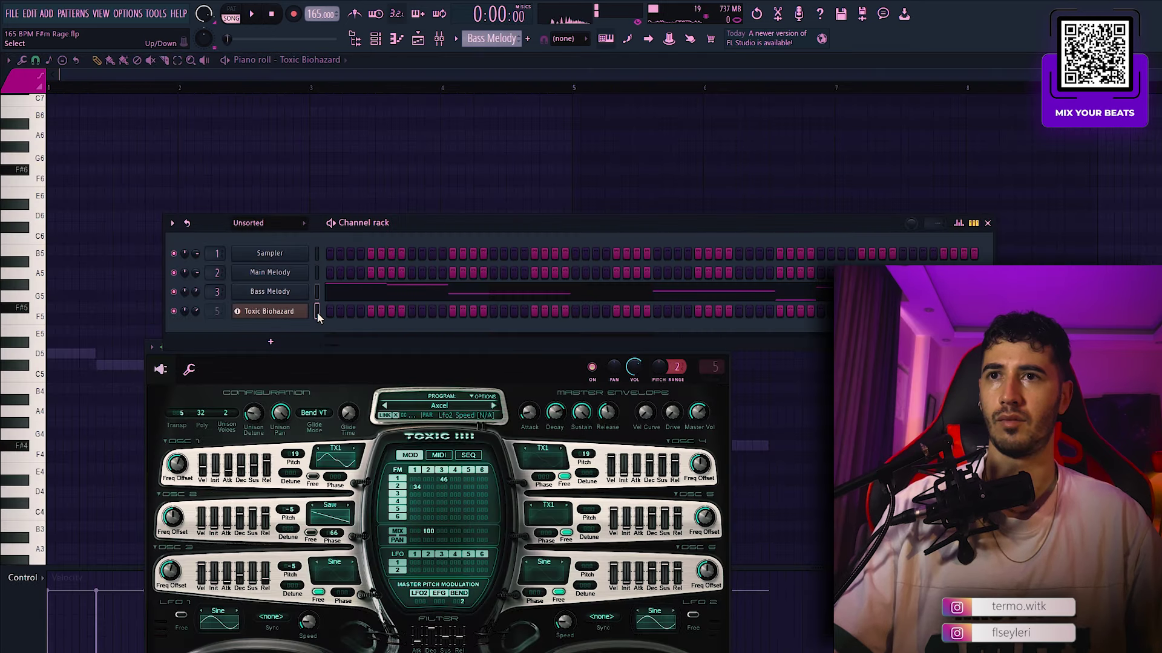
Step: Try the Bass Melody notes on the Axcel preset of Toxic Biohazard, pasting them, transposing them down an octave and playing them
{"action": "key", "text": "ctrl+v"}
{"action": "left_click", "coordinate": [330, 223]}
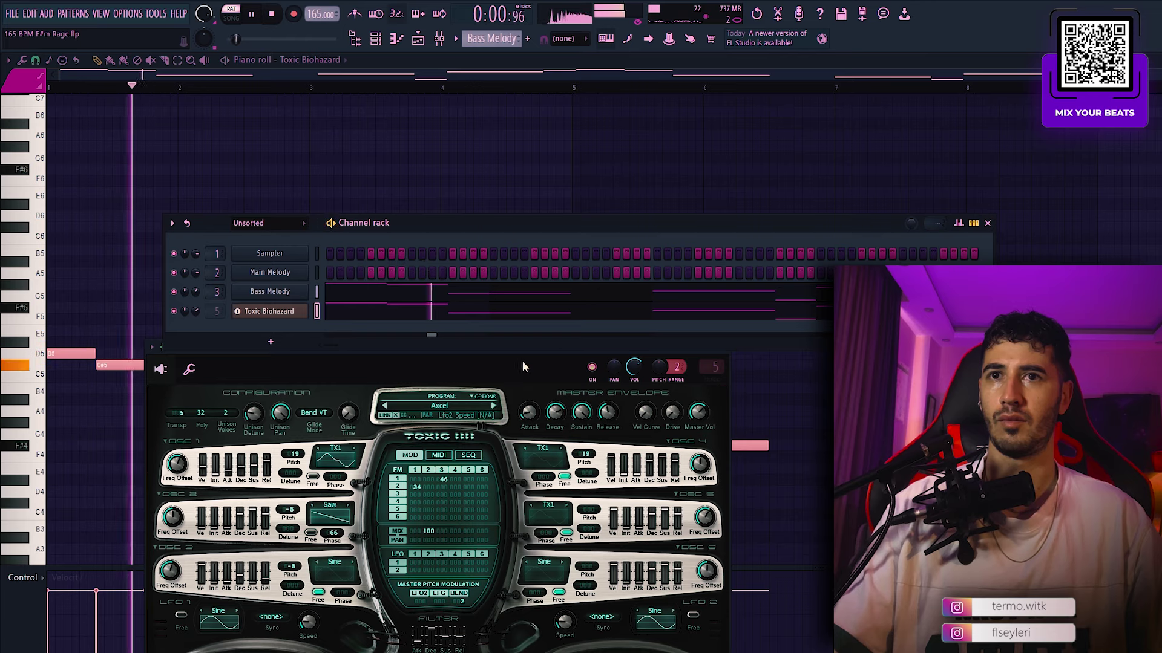
{"action": "key", "text": "space"}
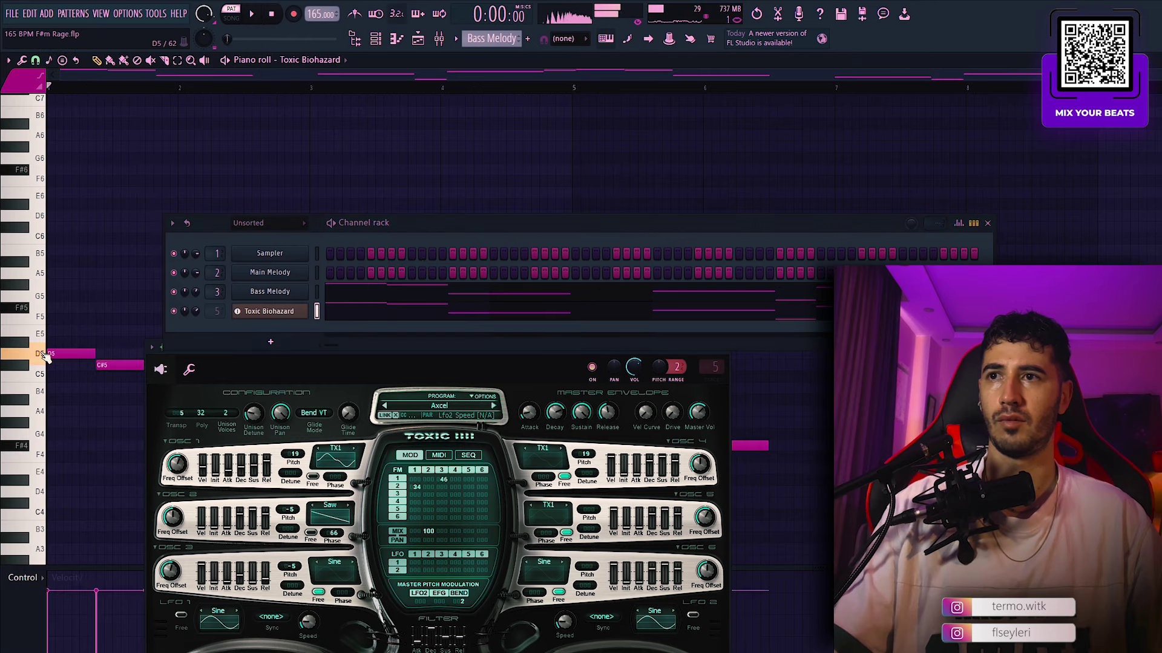
{"action": "scroll", "coordinate": [46, 363], "scroll_direction": "down", "scroll_amount": 3}
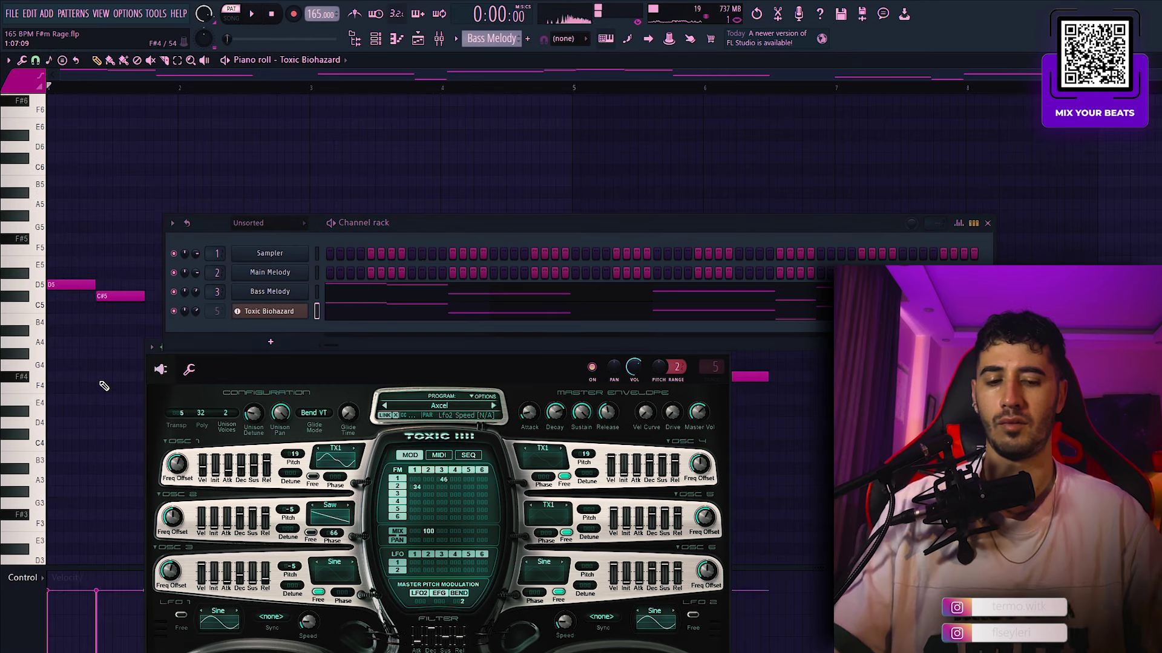
{"action": "scroll", "coordinate": [104, 387], "scroll_direction": "down", "scroll_amount": 1}
{"action": "key", "text": "ctrl+Down"}
{"action": "key", "text": "space"}
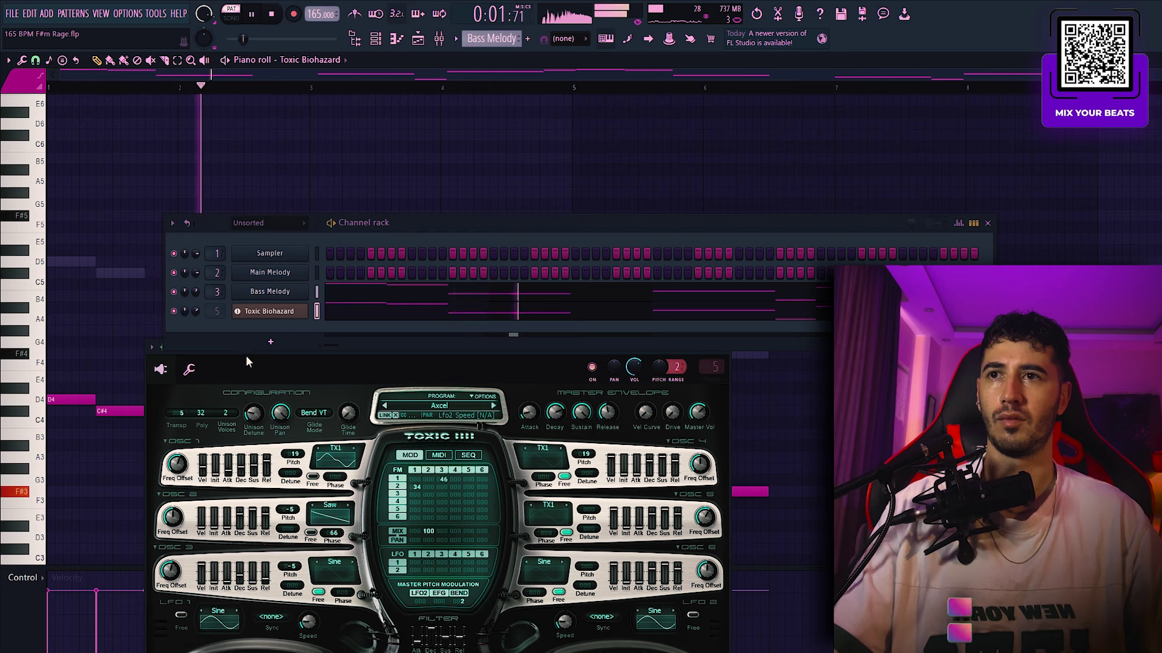
{"action": "left_click_drag", "start_coordinate": [445, 226], "coordinate": [440, 194]}
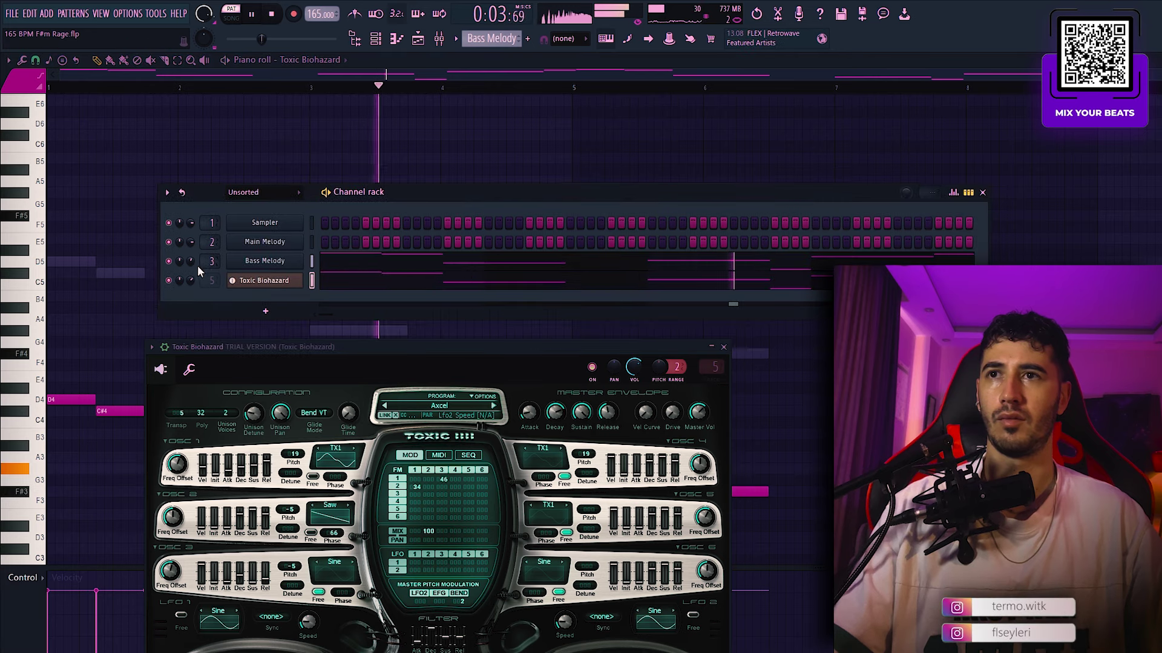
Step: Browse the Toxic Biohazard presets from Benzine to BigHouse
{"action": "left_click", "coordinate": [231, 18]}
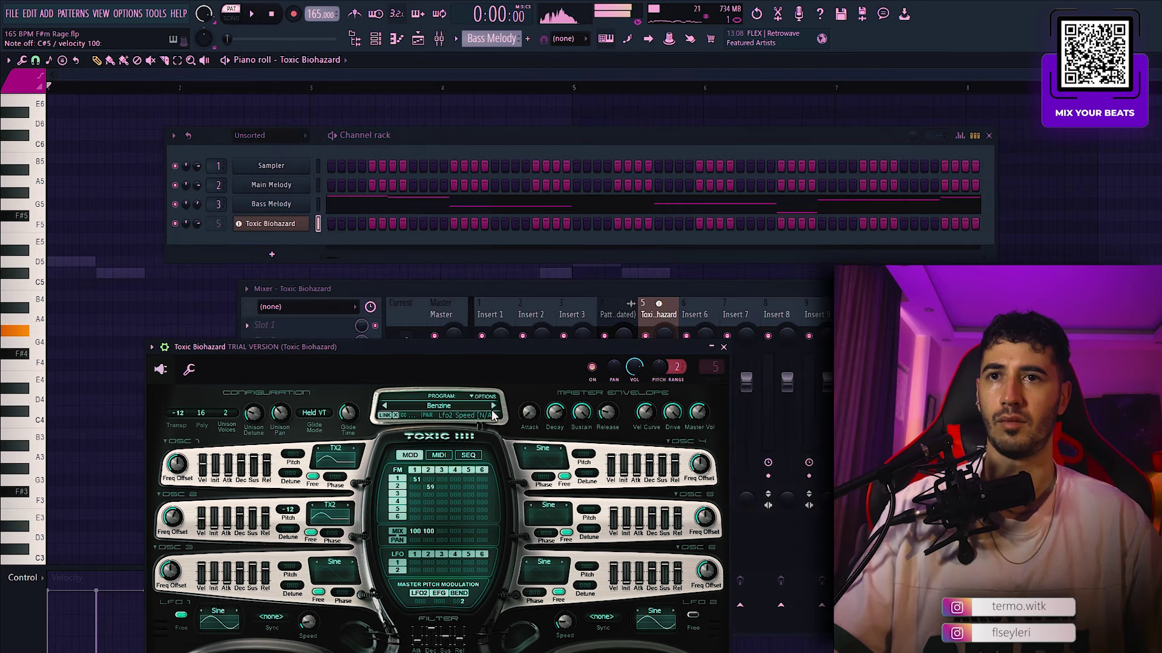
{"action": "left_click", "coordinate": [493, 407]}
{"action": "left_click", "coordinate": [493, 406]}
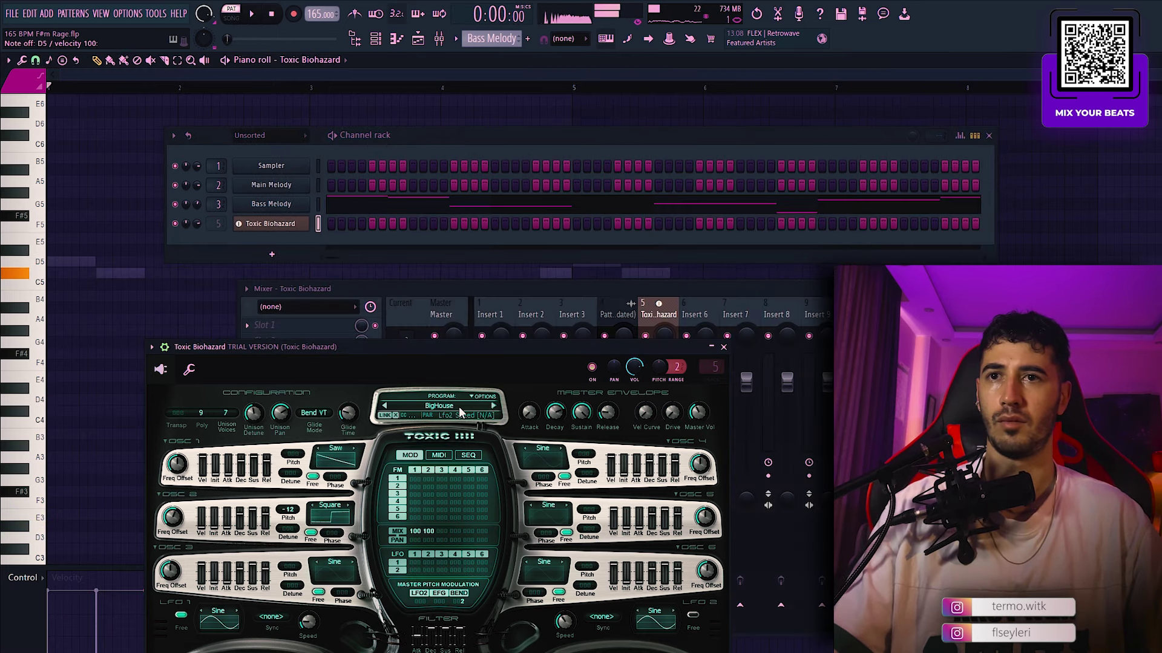
{"action": "key", "text": "n"}
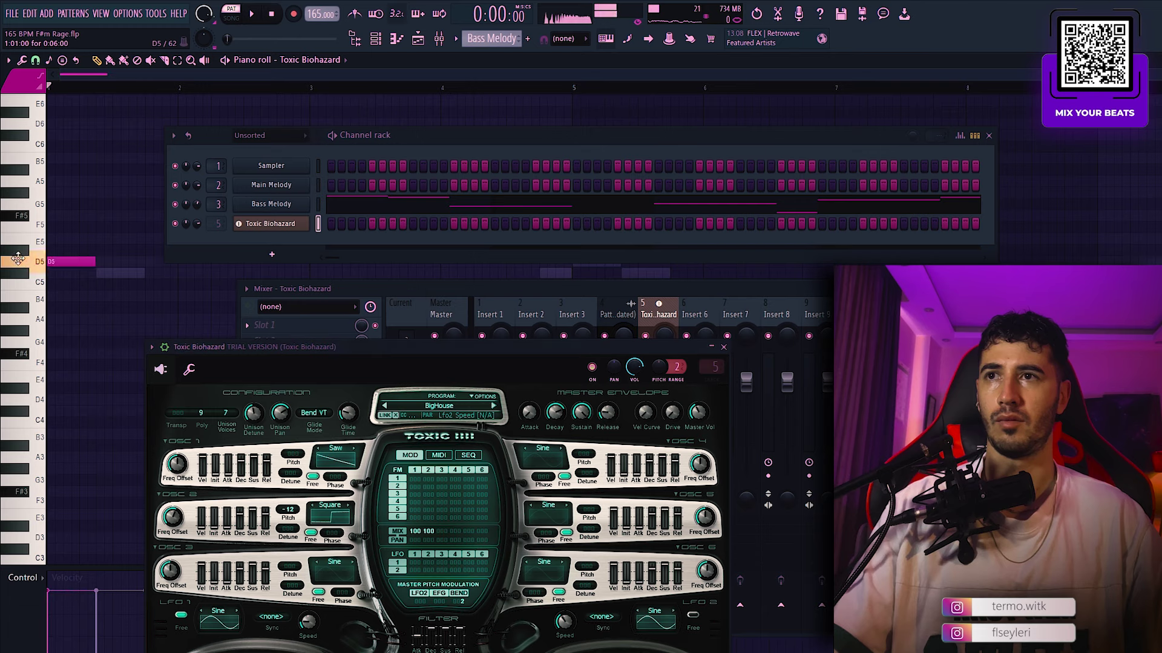
Step: Start the Toxic Biohazard melody with D5 and C#5 notes over the bass ghost notes, and hide the mixer and channel rack
{"action": "key", "text": "space"}
{"action": "left_click", "coordinate": [101, 273]}
{"action": "key", "text": "space"}
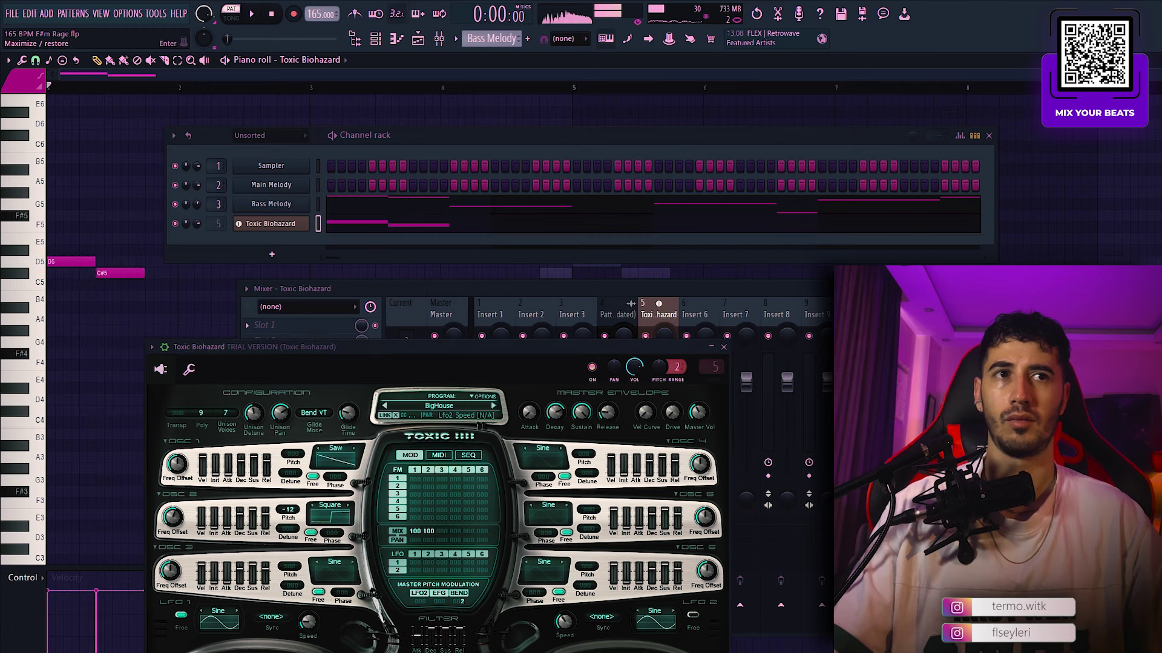
{"action": "key", "text": "F9"}
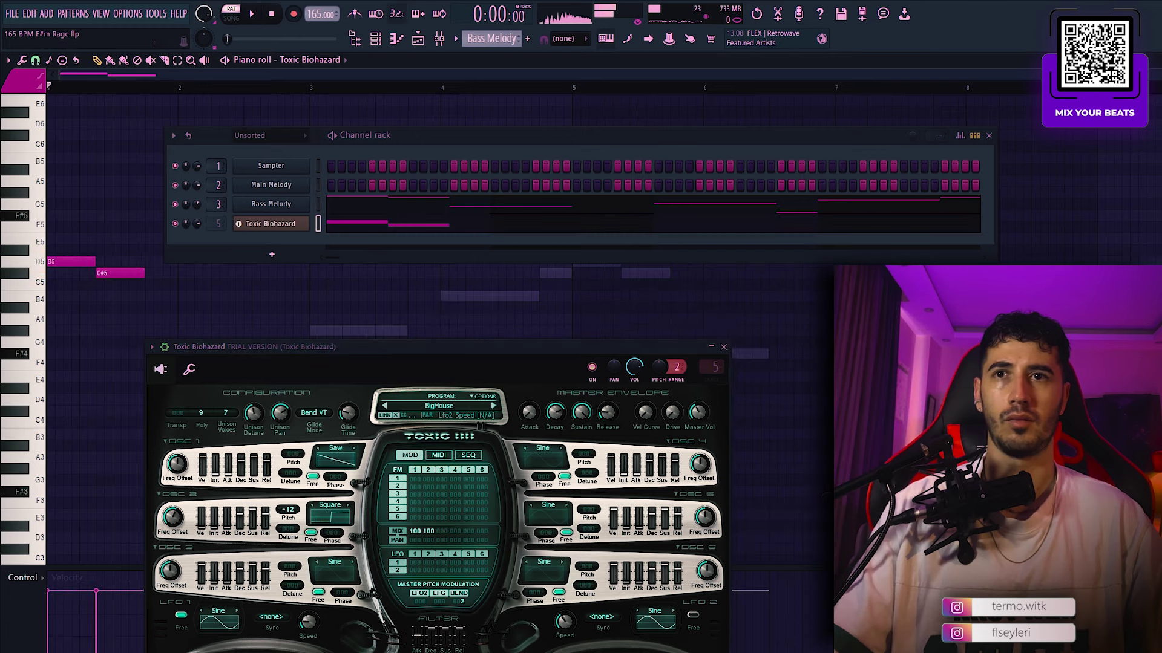
{"action": "left_click", "coordinate": [989, 136]}
Step: Continue the melody with an F#4 held until bar 3, a G#4 at bar 3, a B4 in bar 4 and a D5 at bar 5
{"action": "scroll", "coordinate": [315, 198], "scroll_direction": "down", "scroll_amount": 2}
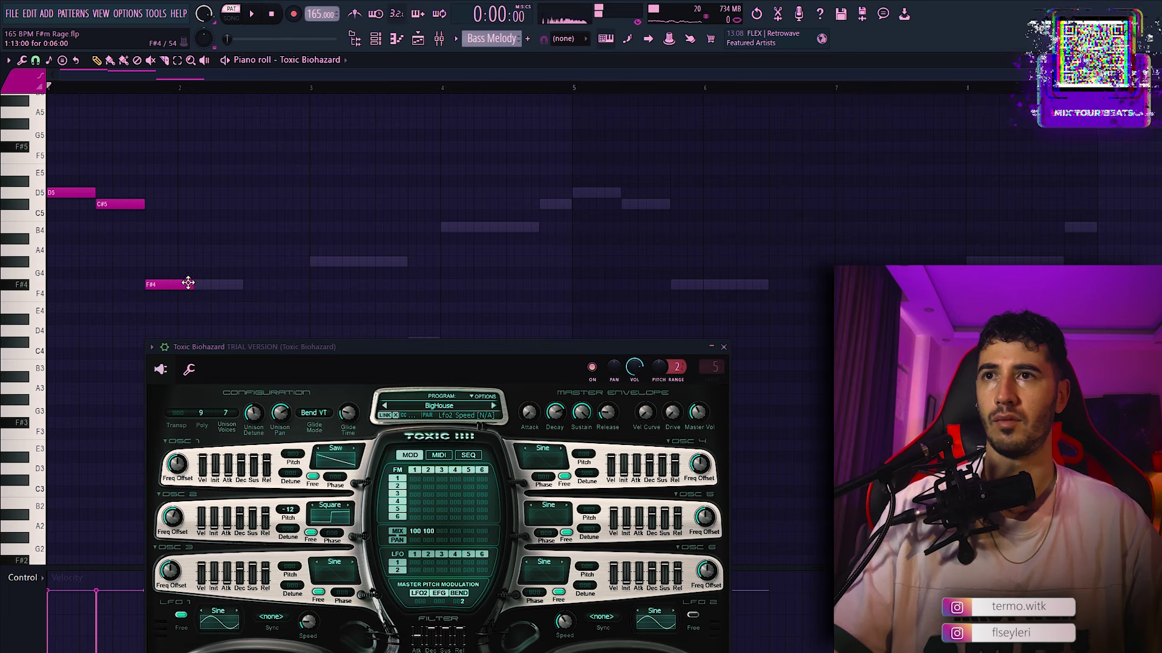
{"action": "left_click_drag", "start_coordinate": [171, 283], "coordinate": [308, 285]}
{"action": "key", "text": "space"}
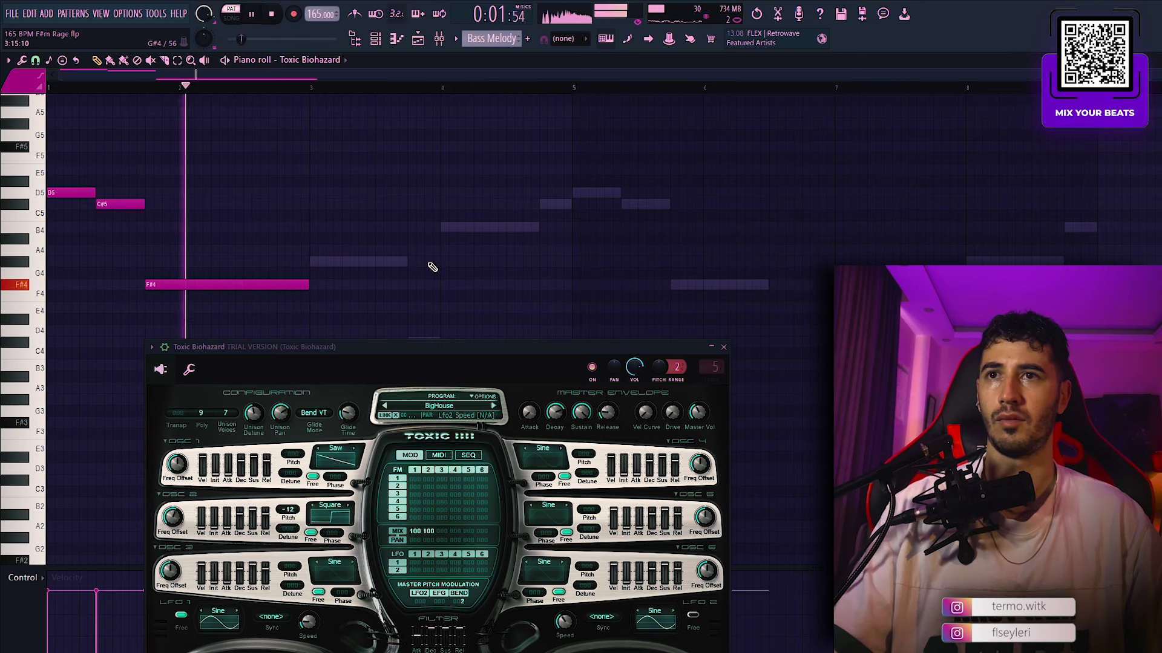
{"action": "left_click", "coordinate": [311, 261]}
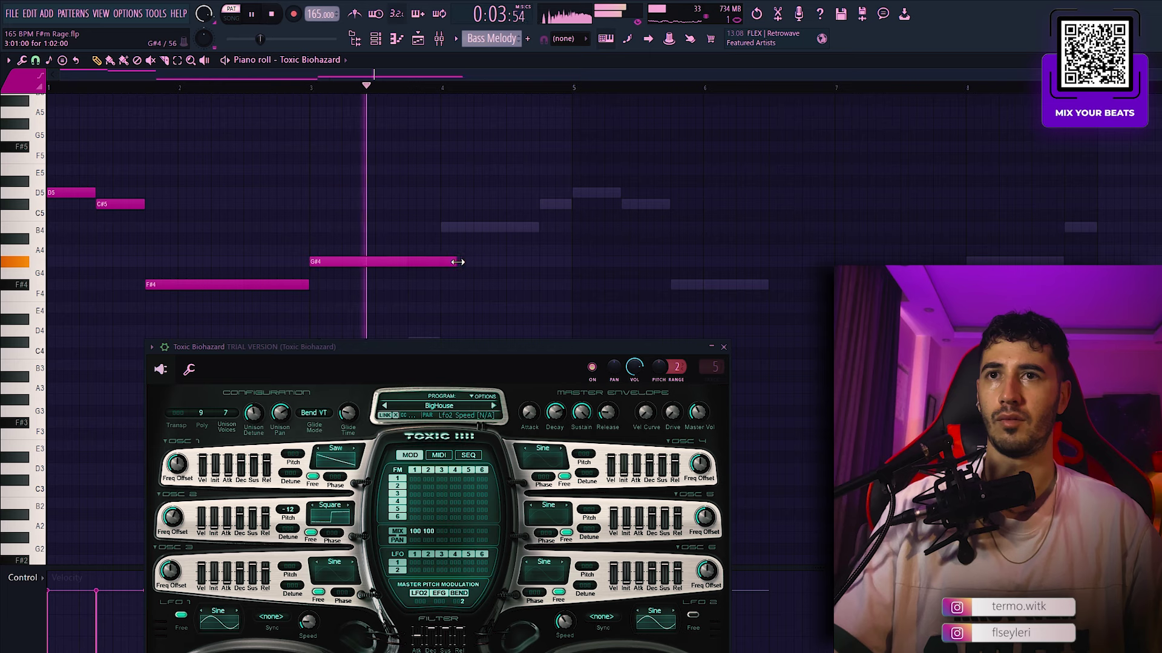
{"action": "left_click", "coordinate": [445, 228]}
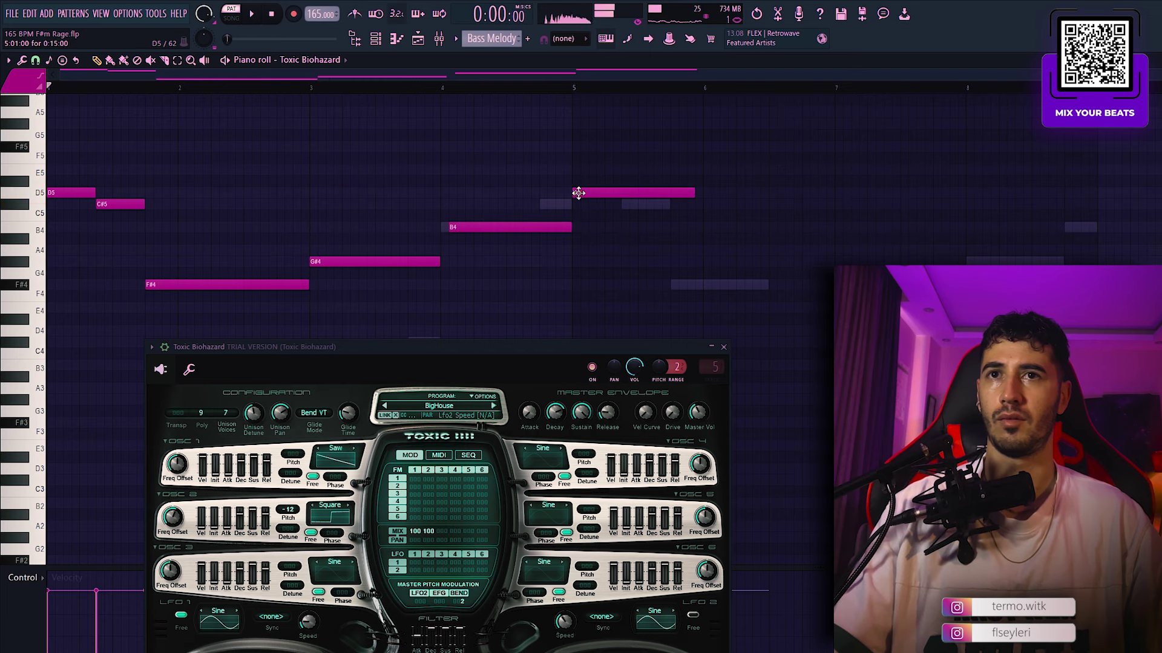
{"action": "left_click", "coordinate": [723, 347]}
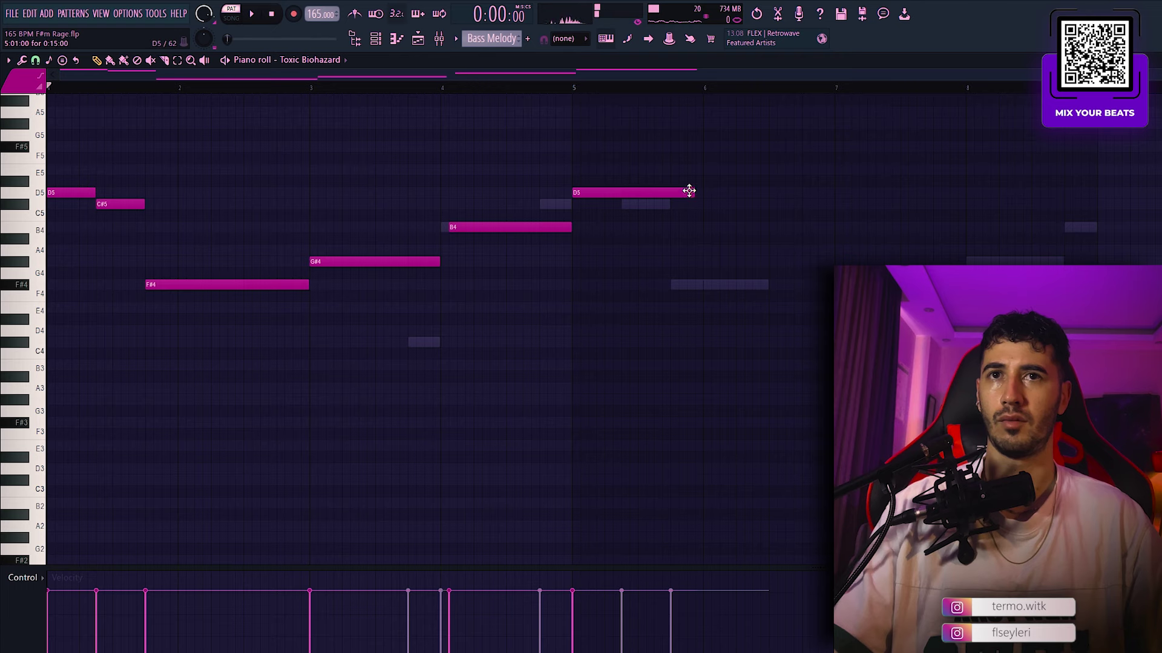
Step: Duplicate the first four bars of the Toxic Biohazard melody so the copy starts at bar 5
{"action": "left_click_drag", "start_coordinate": [569, 88], "coordinate": [3, 88]}
{"action": "key", "text": "ctrl+b"}
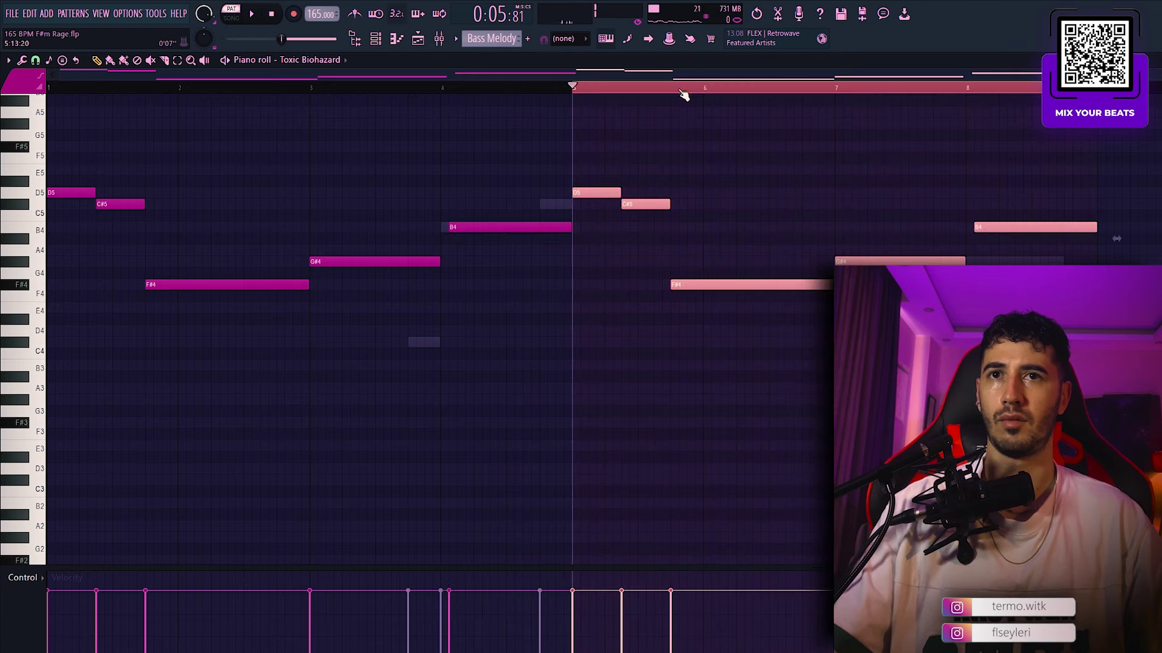
{"action": "scroll", "coordinate": [681, 85], "scroll_direction": "up", "scroll_amount": 5}
{"action": "key", "text": "ctrl+d"}
{"action": "scroll", "coordinate": [722, 163], "scroll_direction": "down", "scroll_amount": 5}
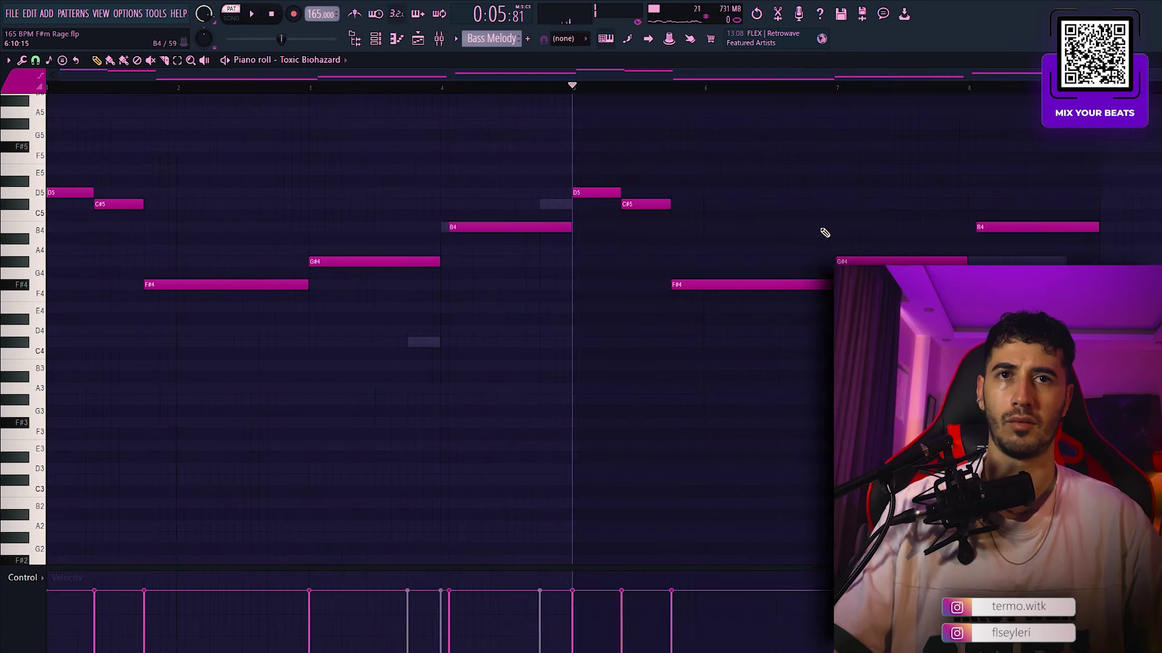
Step: In the melody's repeated half, mute the D5 and C#5 notes and end on a G#4 at bar 8, checking it by playback
{"action": "left_click_drag", "start_coordinate": [825, 230], "coordinate": [290, 213]}
{"action": "left_click_drag", "start_coordinate": [387, 260], "coordinate": [384, 300]}
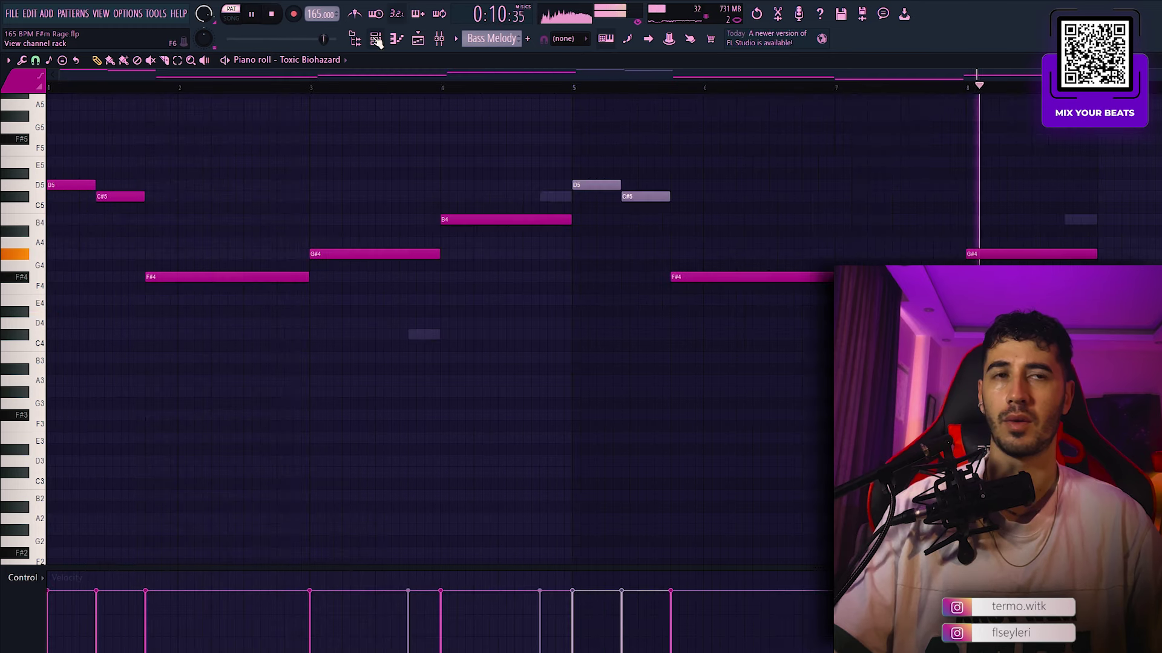
{"action": "key", "text": "space"}
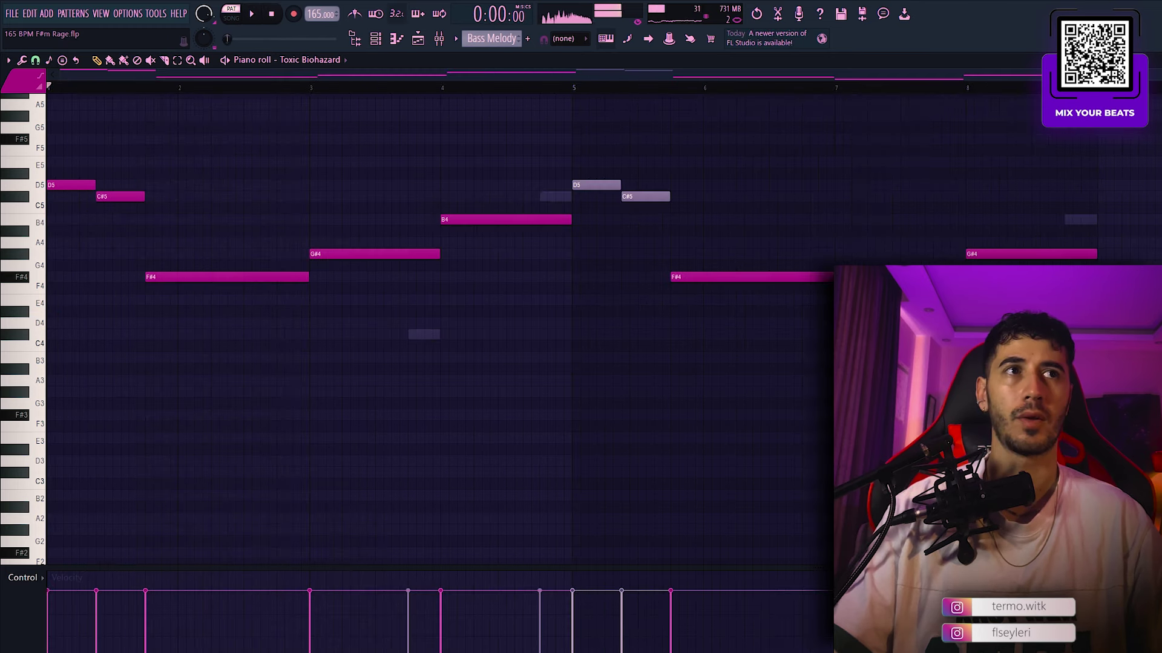
{"action": "left_click", "coordinate": [375, 39]}
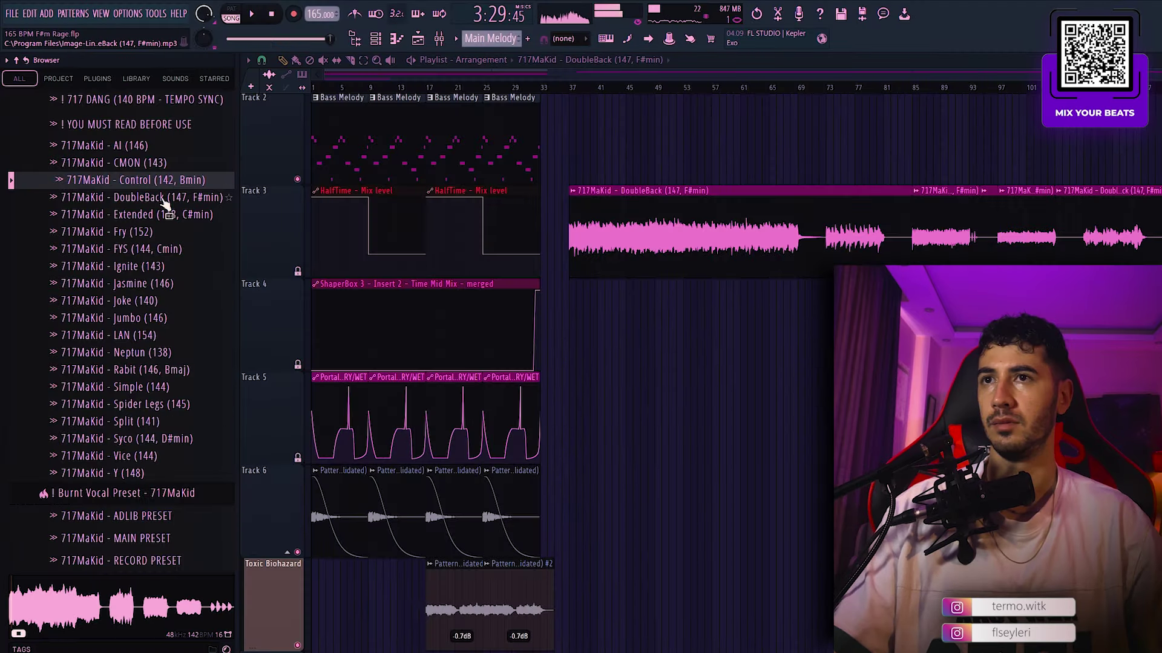
Step: Add the 717MaKid - Control (142, Bmin) sample to Track 5 of the playlist and audition it for usable parts
{"action": "left_click_drag", "start_coordinate": [162, 201], "coordinate": [799, 375]}
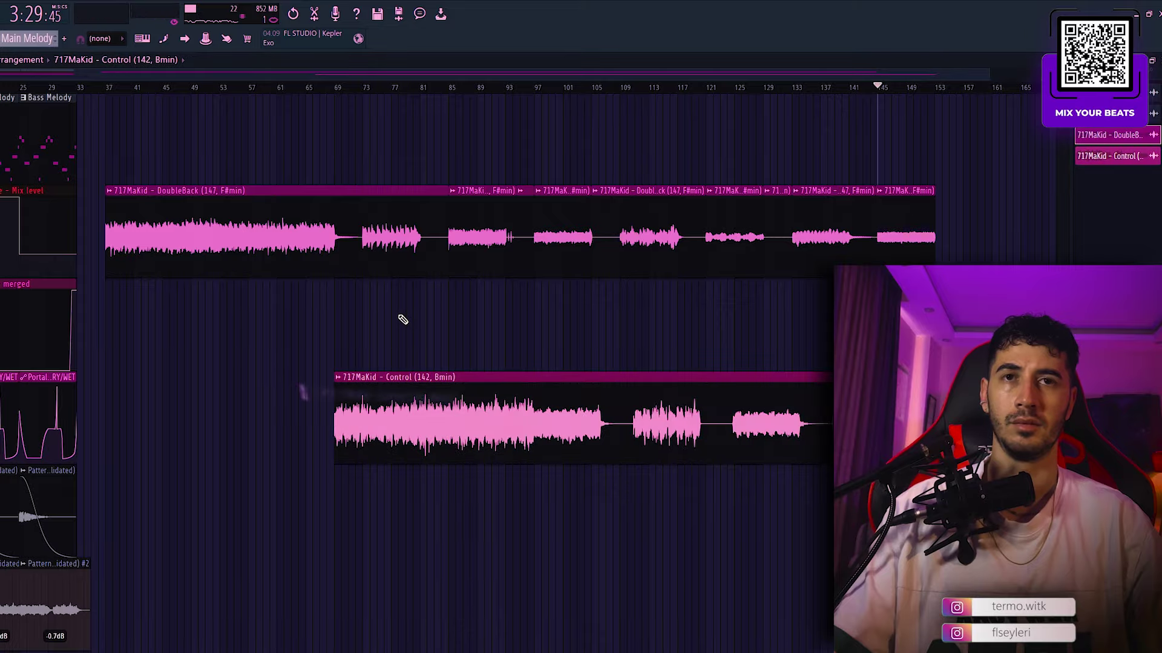
{"action": "right_click", "coordinate": [423, 260]}
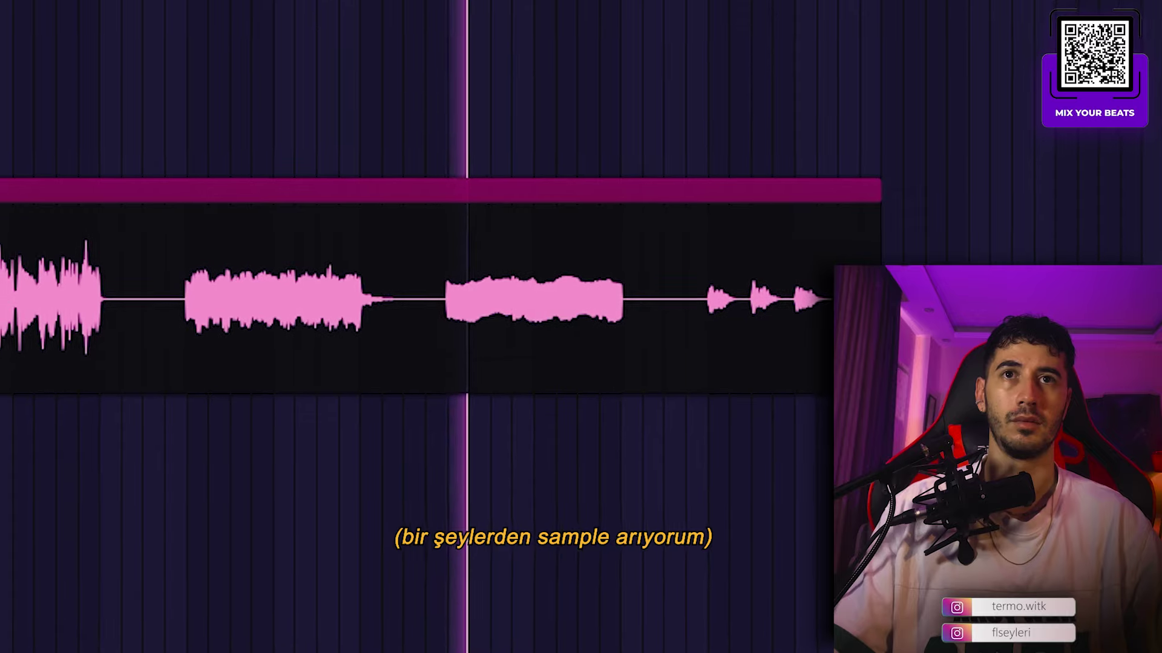
Step: Slice the long sustained vocal section out of the 717MaKid - Control sample and place it on Track 8 at bar 1
{"action": "key", "text": "c"}
{"action": "left_click", "coordinate": [446, 309]}
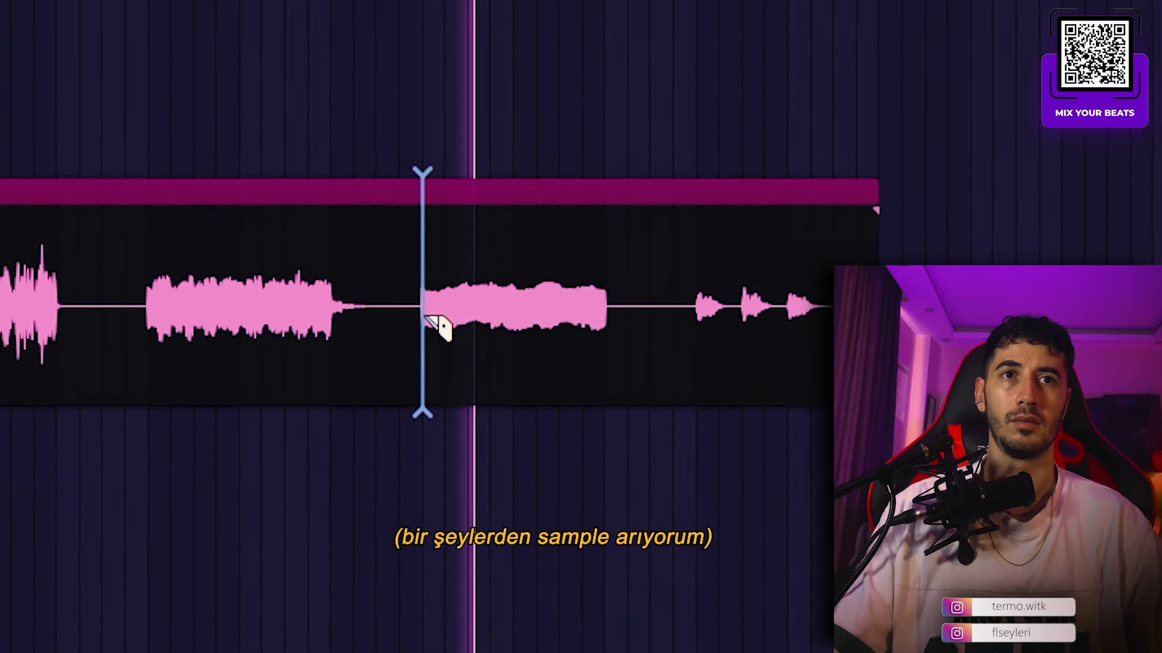
{"action": "left_click", "coordinate": [606, 320]}
{"action": "middle_click", "coordinate": [610, 318]}
{"action": "left_click", "coordinate": [661, 379]}
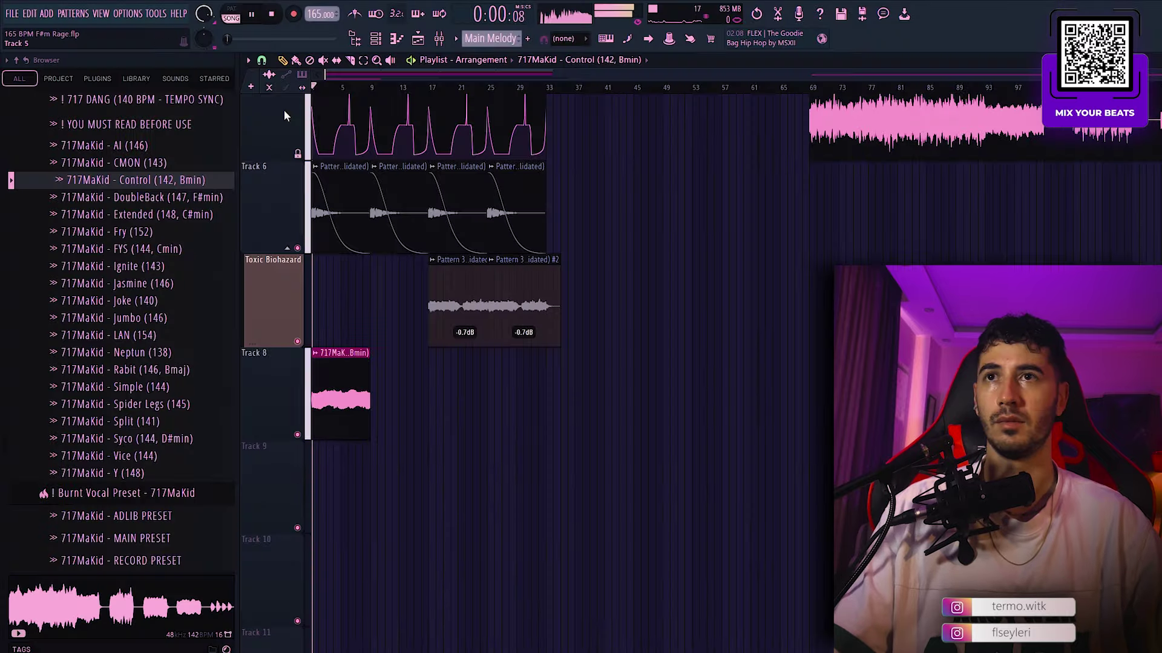
Step: Set the Track 8 vocal clip's gain to 3.9 dB and duplicate it so the copies run to bar 17
{"action": "scroll", "coordinate": [329, 295], "scroll_direction": "up", "scroll_amount": 3}
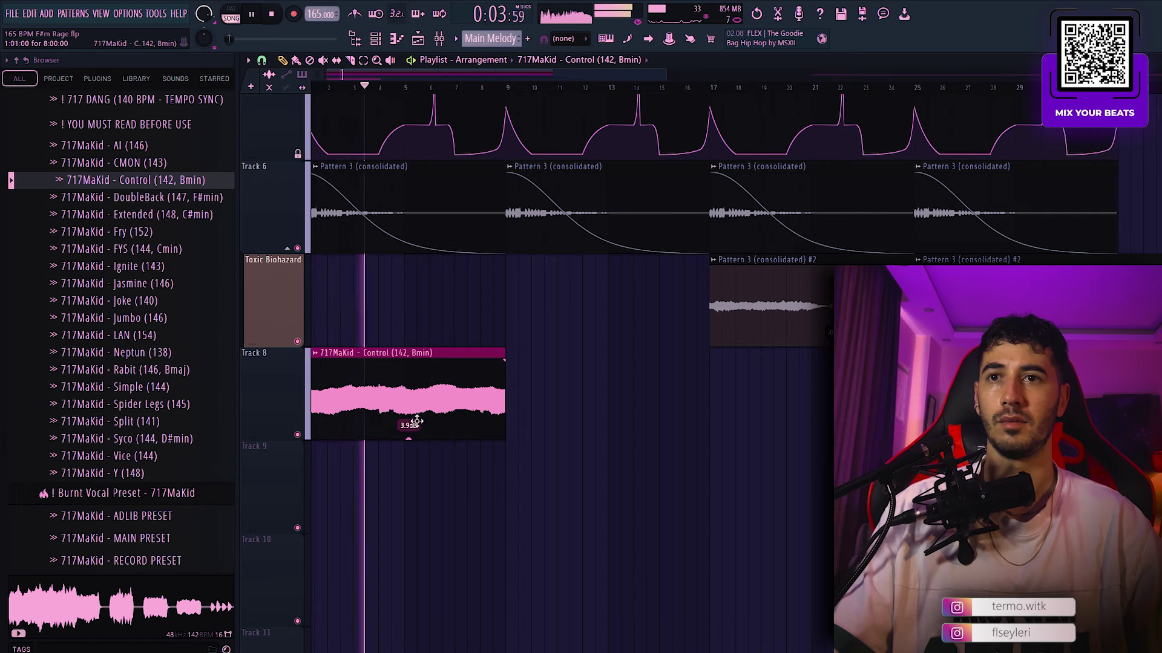
{"action": "key", "text": "ctrl+b"}
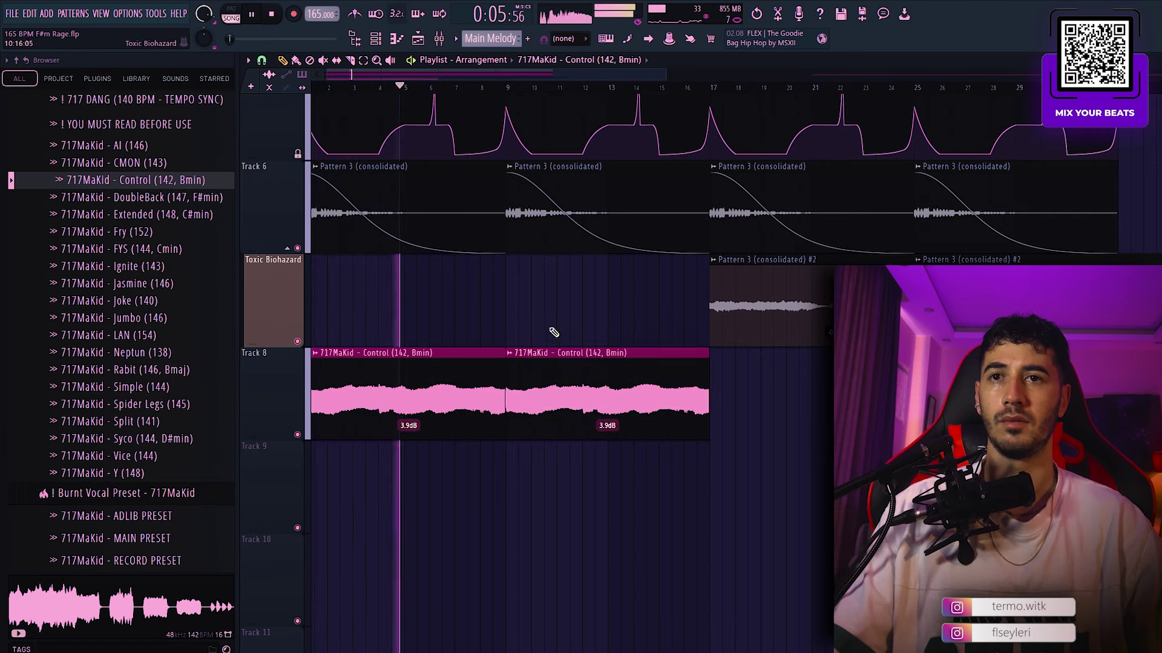
{"action": "scroll", "coordinate": [538, 338], "scroll_direction": "up", "scroll_amount": 5}
{"action": "scroll", "coordinate": [561, 336], "scroll_direction": "down", "scroll_amount": 5}
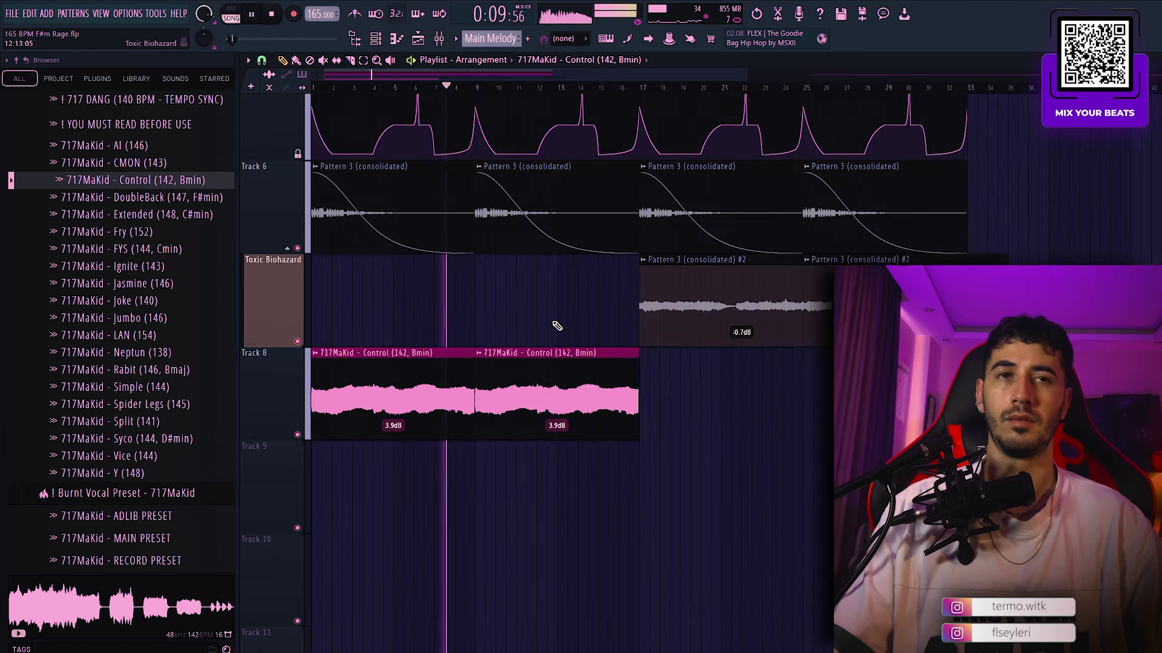
{"action": "scroll", "coordinate": [550, 322], "scroll_direction": "up", "scroll_amount": 3}
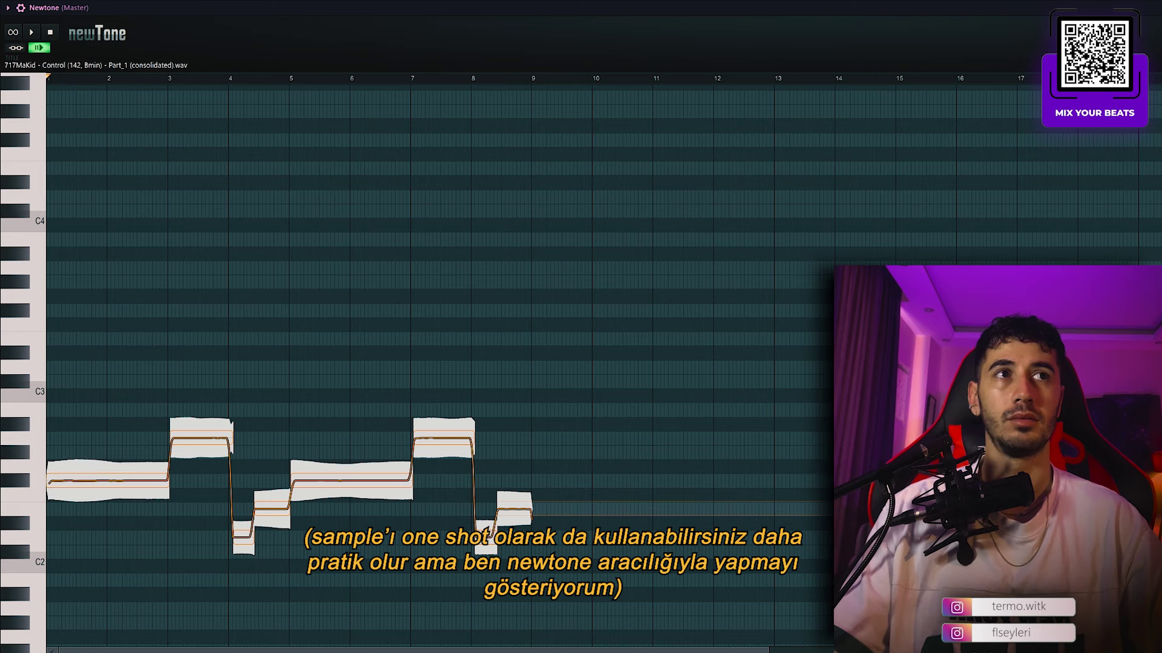
Step: In Newtone, lower the vocal's bar 3 note one semitone to G#2 and select the matching note in bar 7
{"action": "left_click_drag", "start_coordinate": [202, 434], "coordinate": [202, 447]}
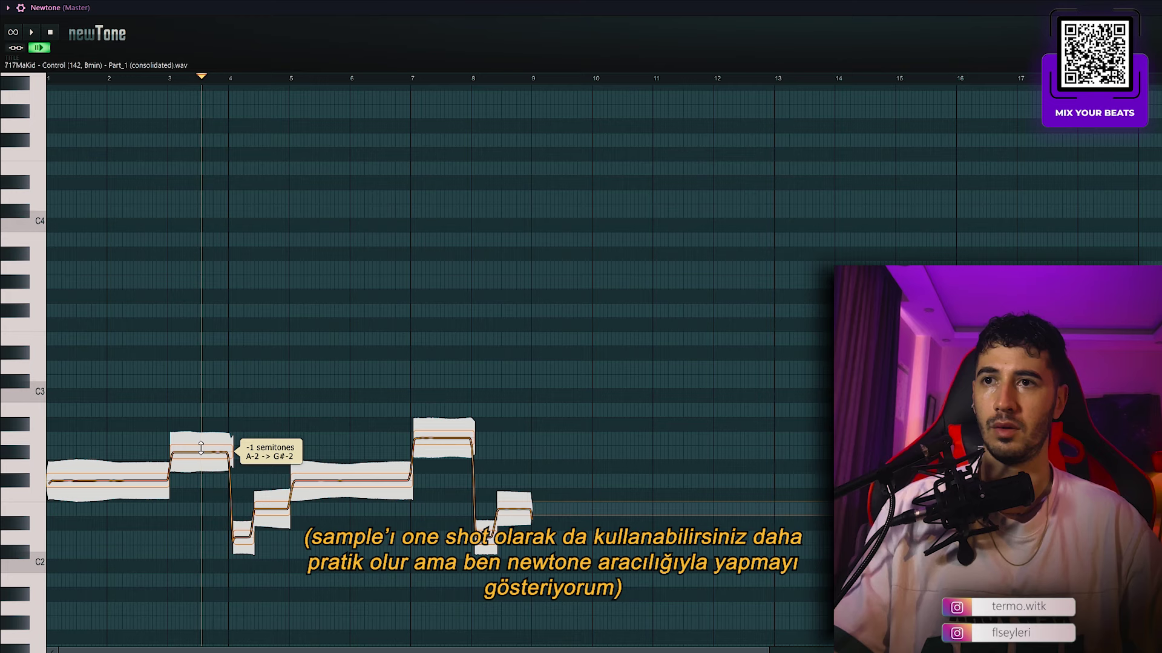
{"action": "left_click", "coordinate": [444, 439]}
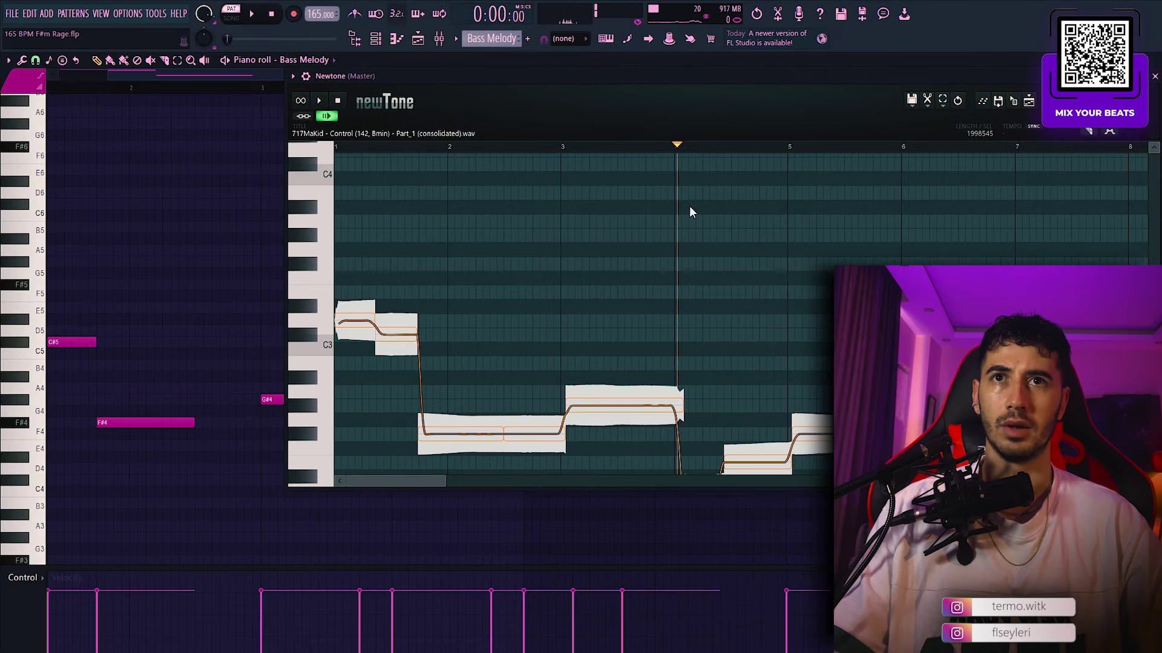
{"action": "scroll", "coordinate": [691, 211], "scroll_direction": "down", "scroll_amount": 3}
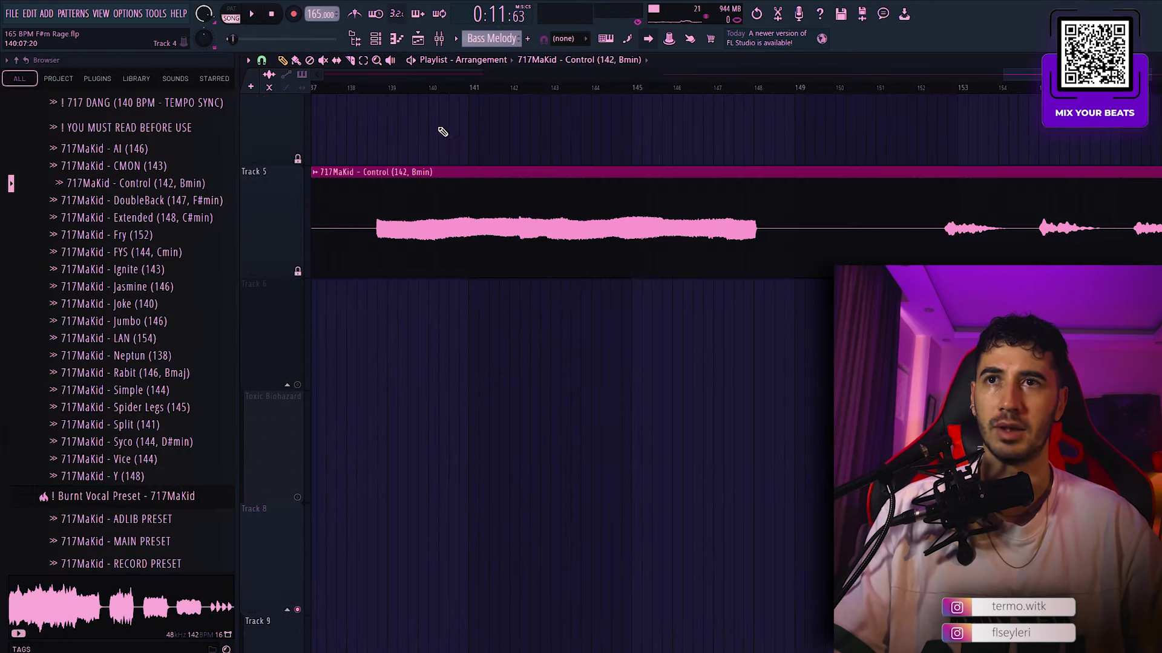
Step: Replay the sustained part of the Control sample on Track 5 and lay the consolidated vocal clips along Track 9 to bar 33
{"action": "left_click", "coordinate": [377, 91]}
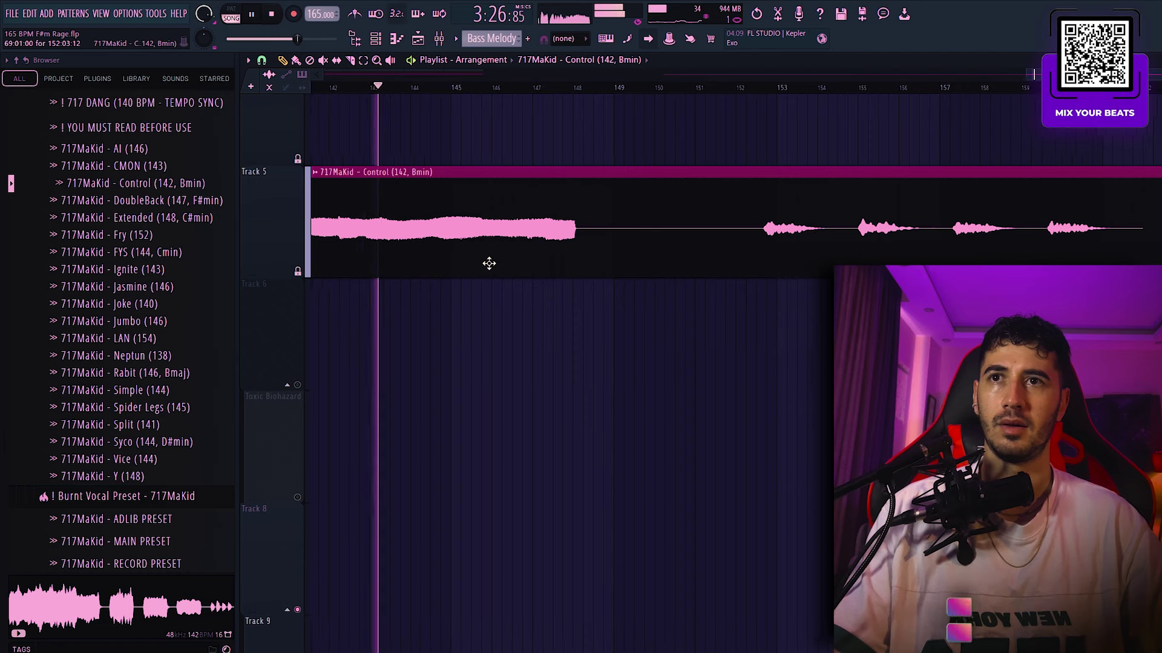
{"action": "key", "text": "space"}
{"action": "scroll", "coordinate": [489, 264], "scroll_direction": "down", "scroll_amount": 3}
{"action": "left_click_drag", "start_coordinate": [546, 341], "coordinate": [1150, 138]}
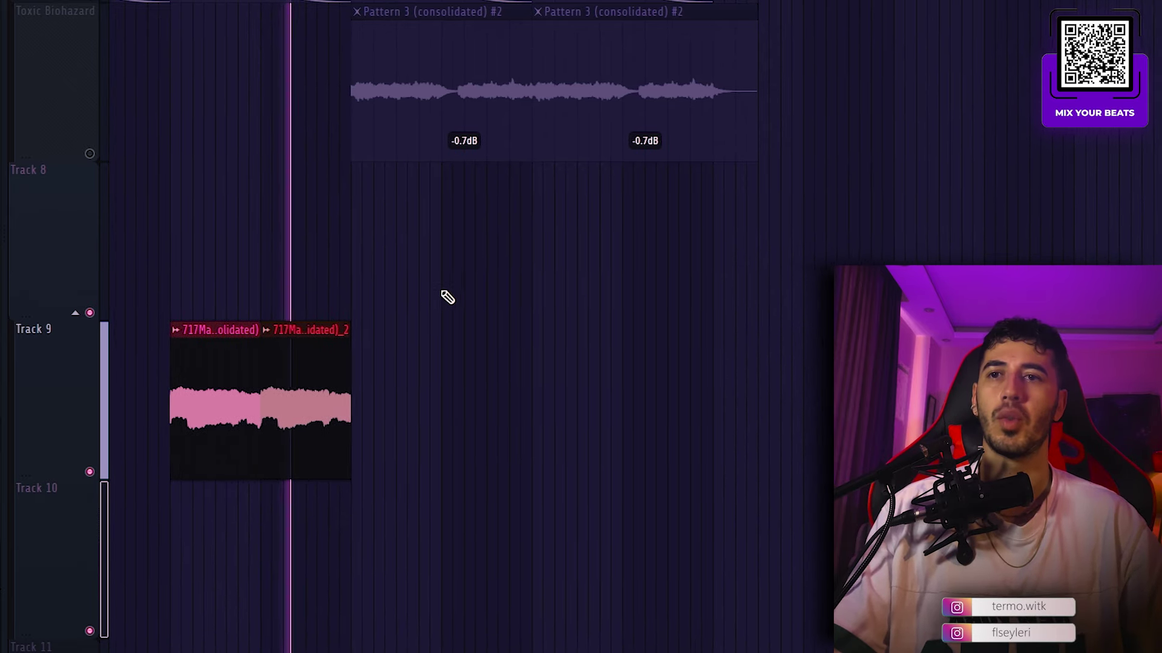
{"action": "key", "text": "space"}
{"action": "scroll", "coordinate": [458, 292], "scroll_direction": "down", "scroll_amount": 2}
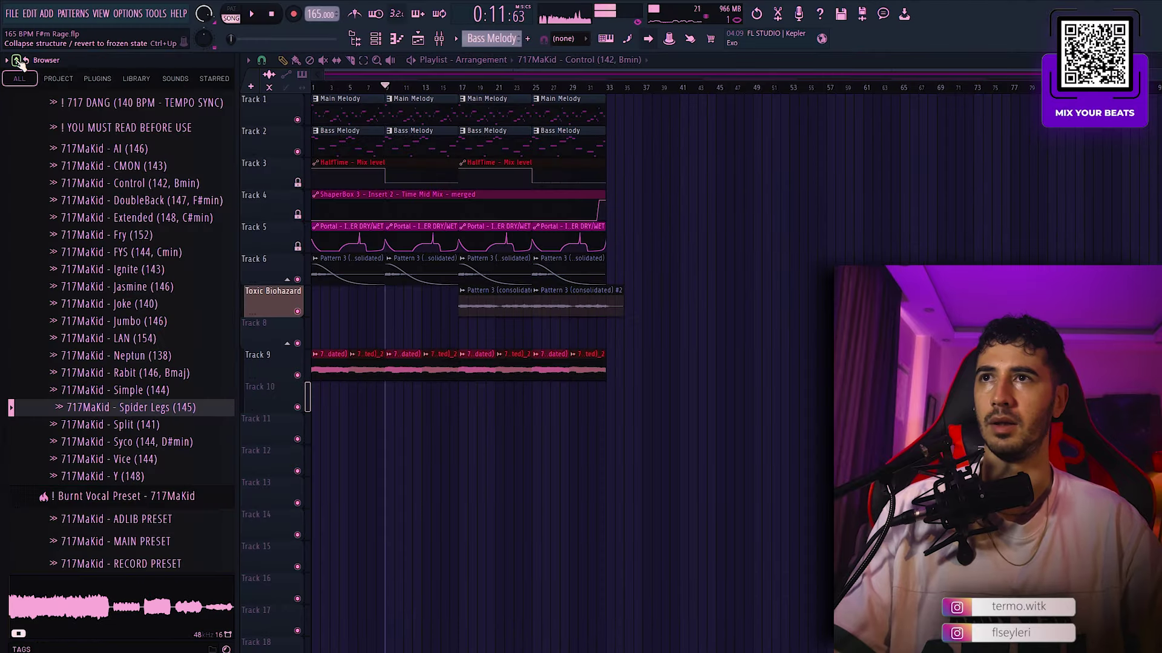
Step: Collapse the browser to its top-level folders, refresh it and open the channel rack
{"action": "left_click", "coordinate": [17, 60]}
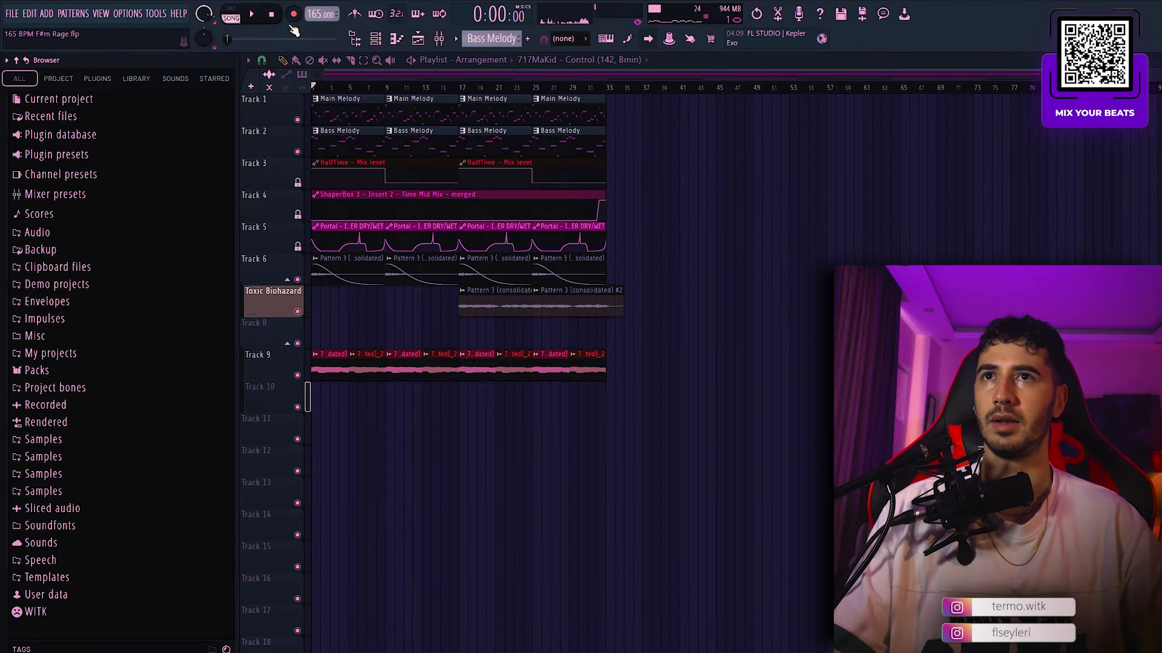
{"action": "left_click", "coordinate": [354, 40]}
{"action": "left_click", "coordinate": [361, 42]}
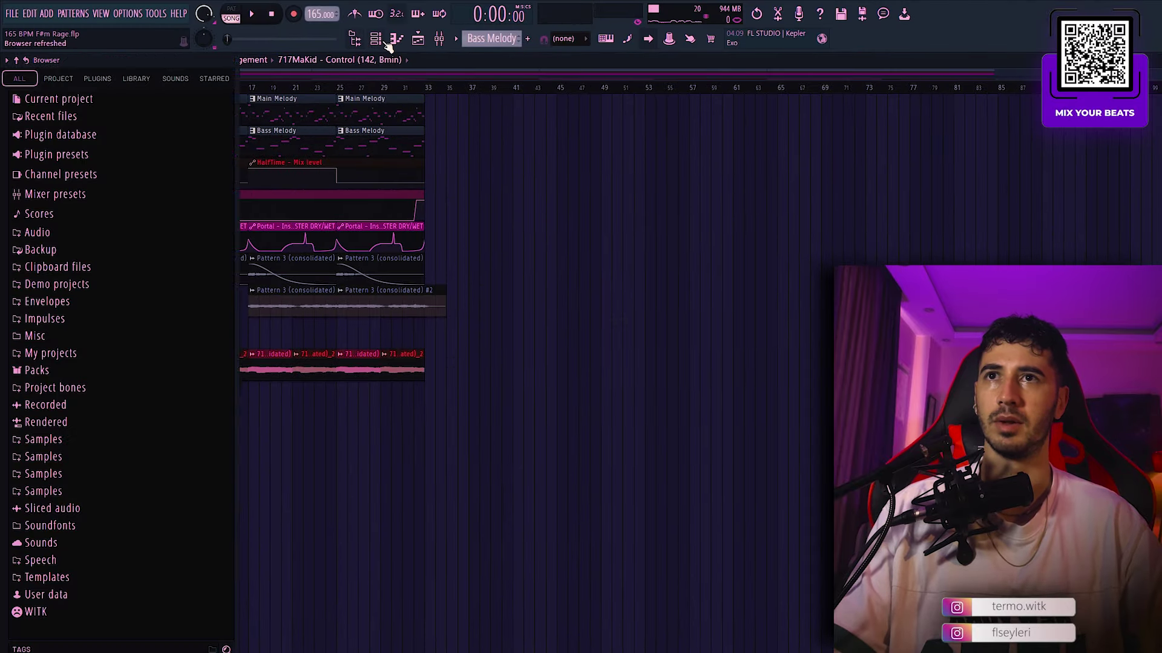
{"action": "left_click", "coordinate": [375, 39]}
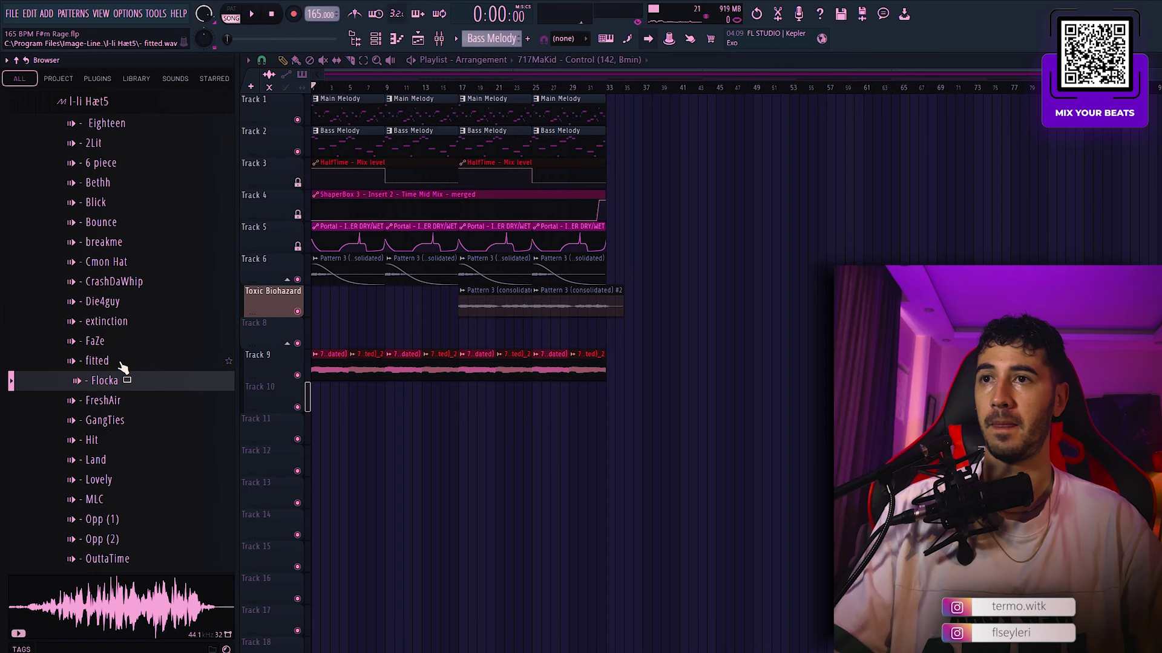
Step: Audition the hi-hat samples between Flocka and Die4guy and add extinction to the channel rack as a new channel
{"action": "key", "text": "Up"}
{"action": "key", "text": "Up"}
{"action": "key", "text": "Up"}
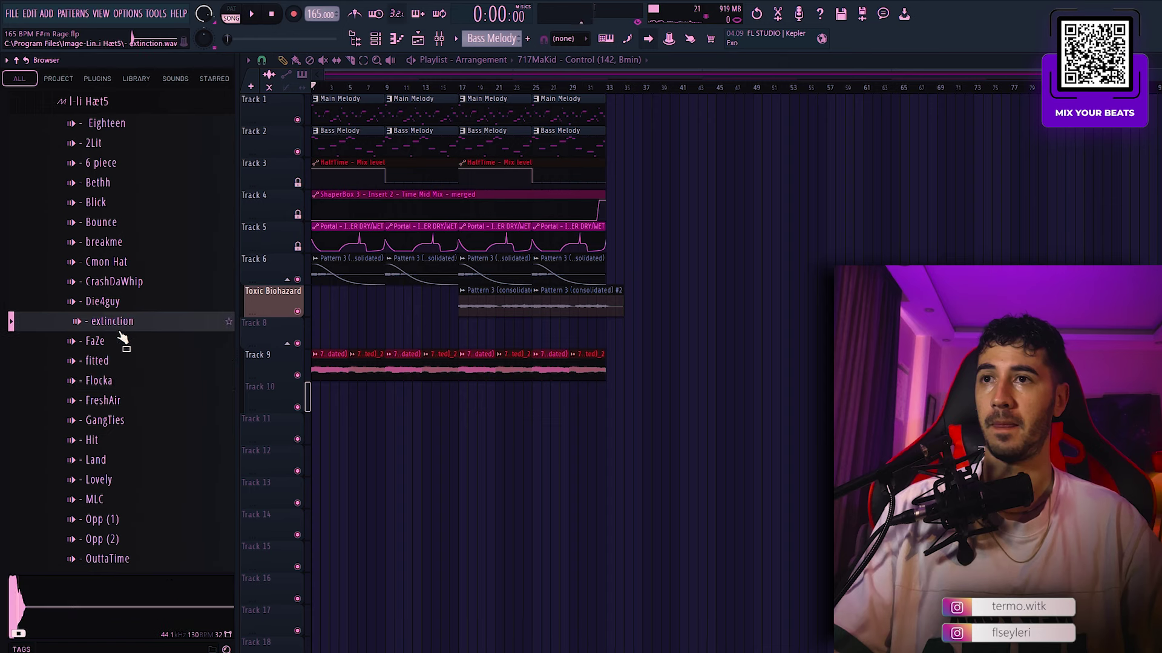
{"action": "left_click", "coordinate": [125, 302]}
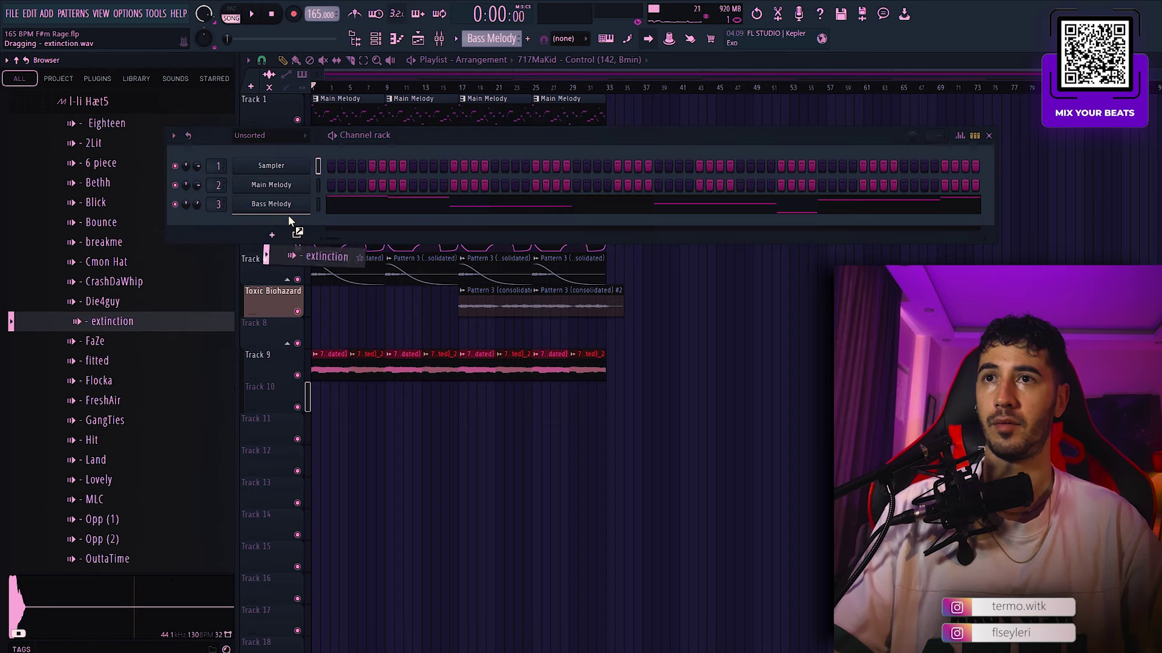
{"action": "left_click_drag", "start_coordinate": [288, 216], "coordinate": [284, 229]}
Step: Audition the hi-hats around Cmon Hat and add CrashDaWhip to the channel rack
{"action": "key", "text": "Up"}
{"action": "key", "text": "Up"}
{"action": "key", "text": "Up"}
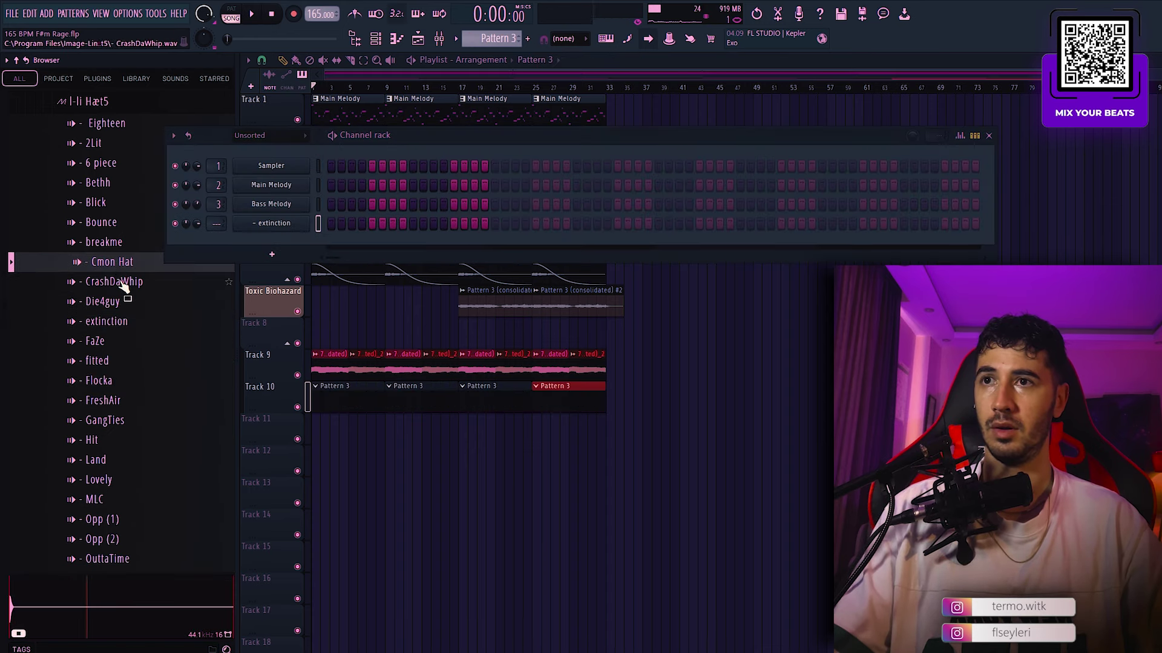
{"action": "left_click", "coordinate": [121, 283]}
{"action": "left_click_drag", "start_coordinate": [276, 247], "coordinate": [283, 249]}
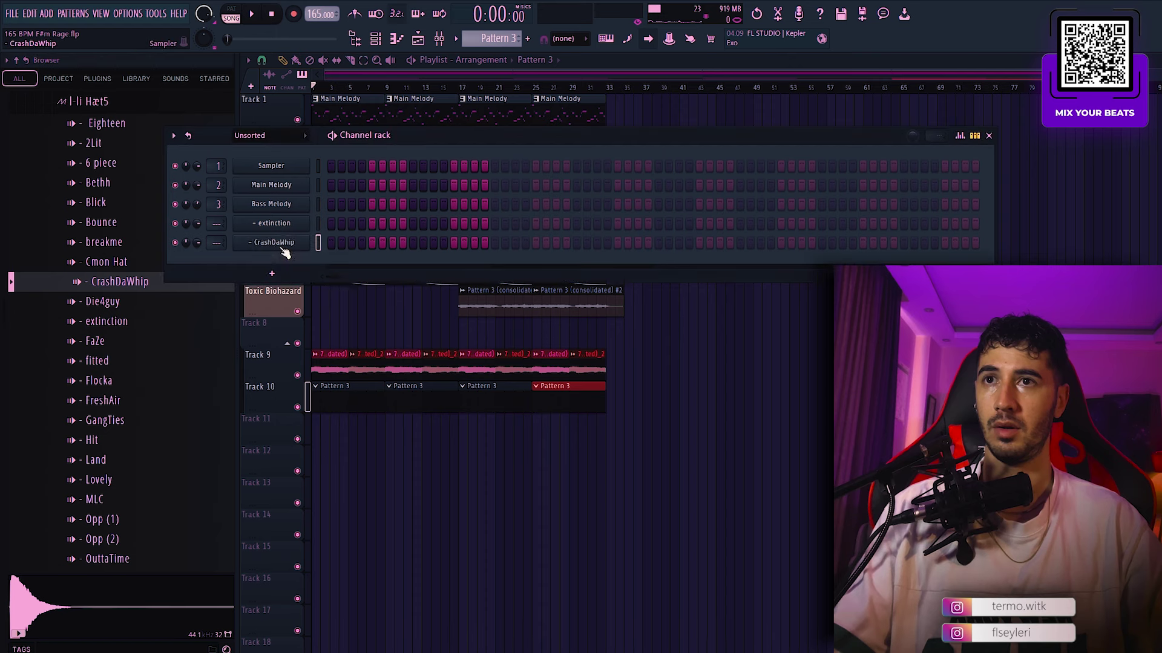
Step: Compare the Bounce, Blick, FreshAir, GangTies and Hit samples and replace the CrashDaWhip channel's sample with Hit
{"action": "left_click", "coordinate": [136, 222]}
{"action": "left_click", "coordinate": [114, 203]}
{"action": "left_click", "coordinate": [129, 401]}
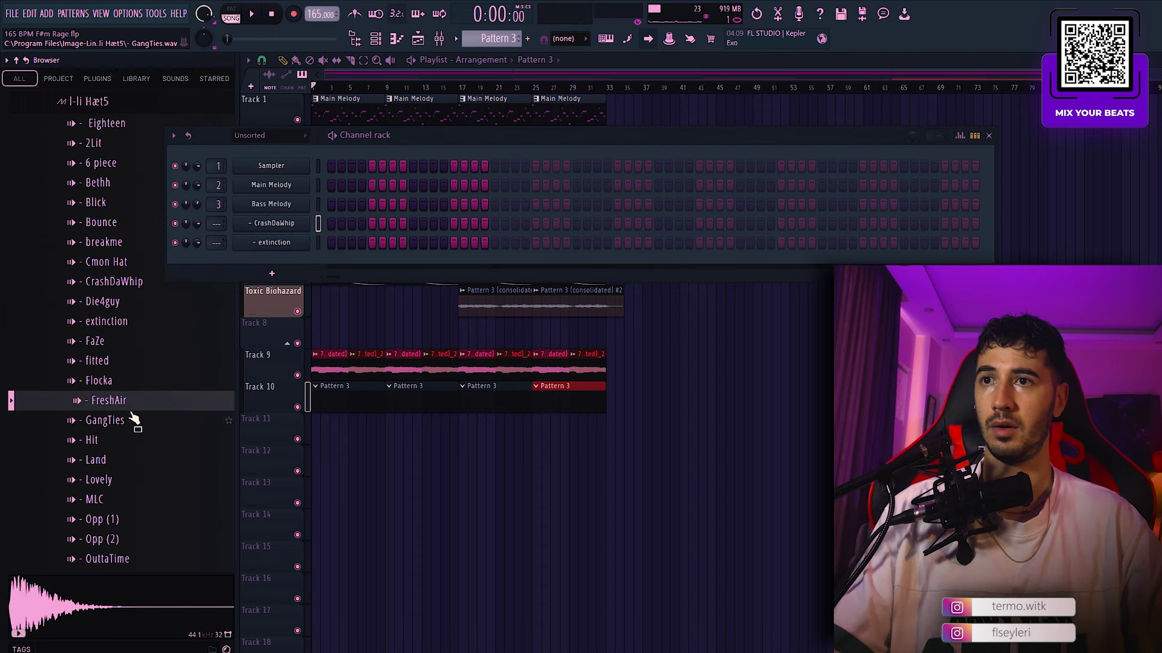
{"action": "left_click", "coordinate": [132, 420]}
{"action": "left_click", "coordinate": [137, 440]}
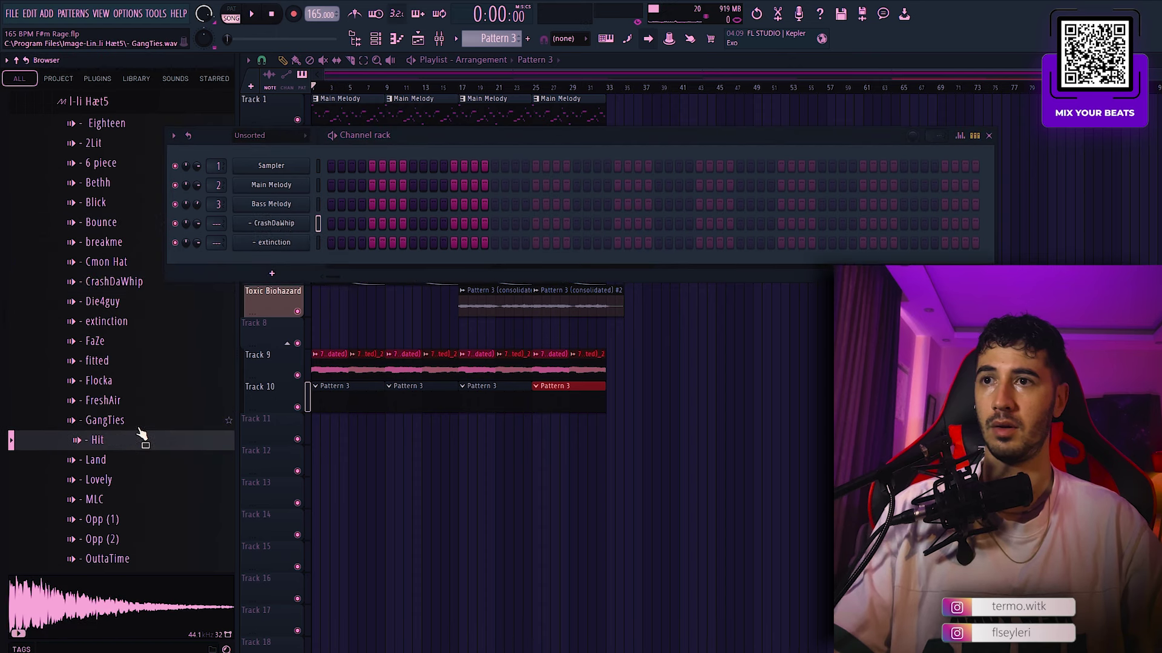
Step: Audition the hi-hat samples from Land through Professional for another layer
{"action": "left_click", "coordinate": [108, 463]}
{"action": "left_click", "coordinate": [124, 481]}
{"action": "left_click", "coordinate": [132, 499]}
{"action": "left_click", "coordinate": [140, 521]}
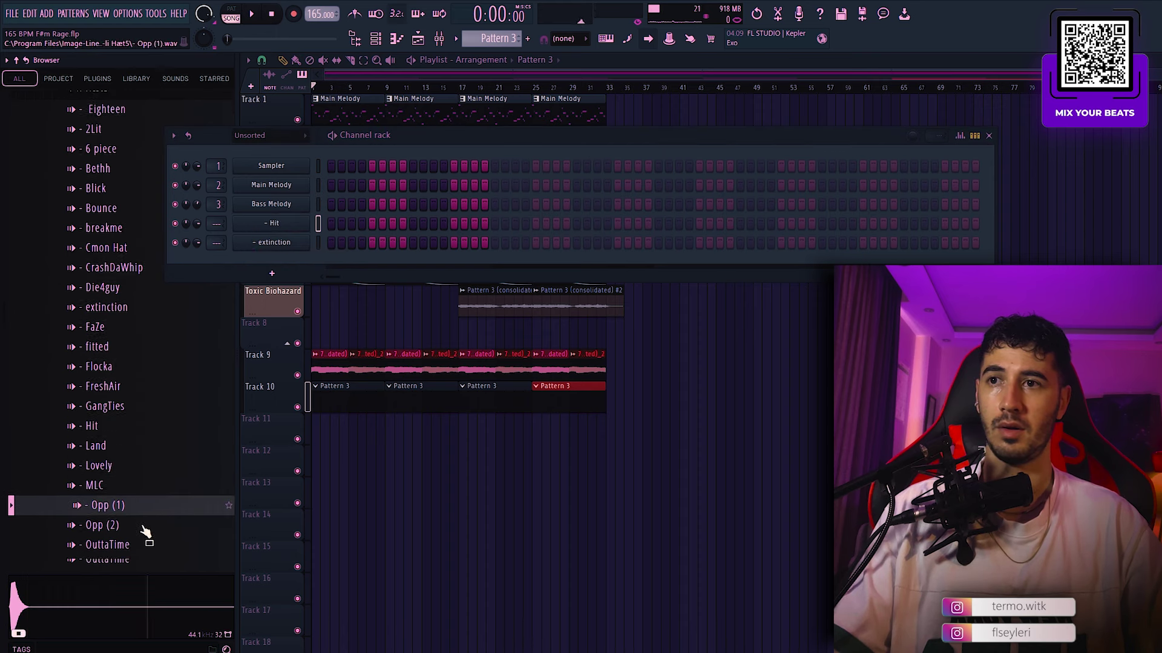
{"action": "left_click", "coordinate": [145, 526]}
{"action": "left_click", "coordinate": [143, 461]}
{"action": "left_click", "coordinate": [136, 484]}
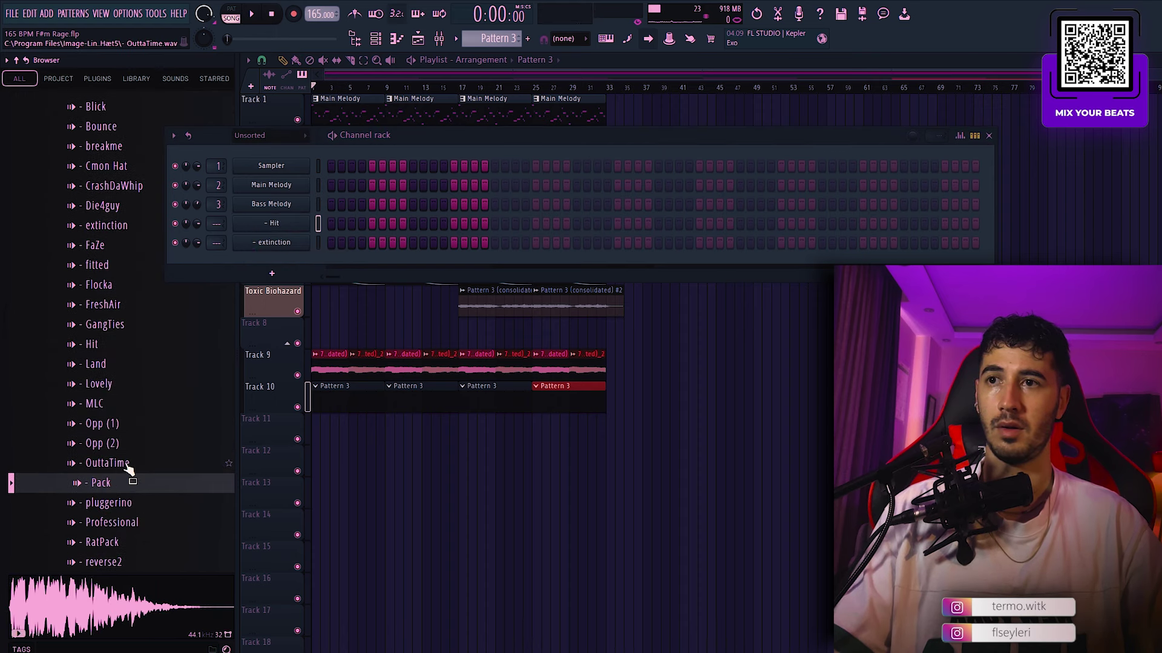
{"action": "left_click", "coordinate": [128, 464]}
{"action": "left_click", "coordinate": [130, 503]}
{"action": "left_click", "coordinate": [135, 522]}
{"action": "scroll", "coordinate": [135, 520], "scroll_direction": "down", "scroll_amount": 3}
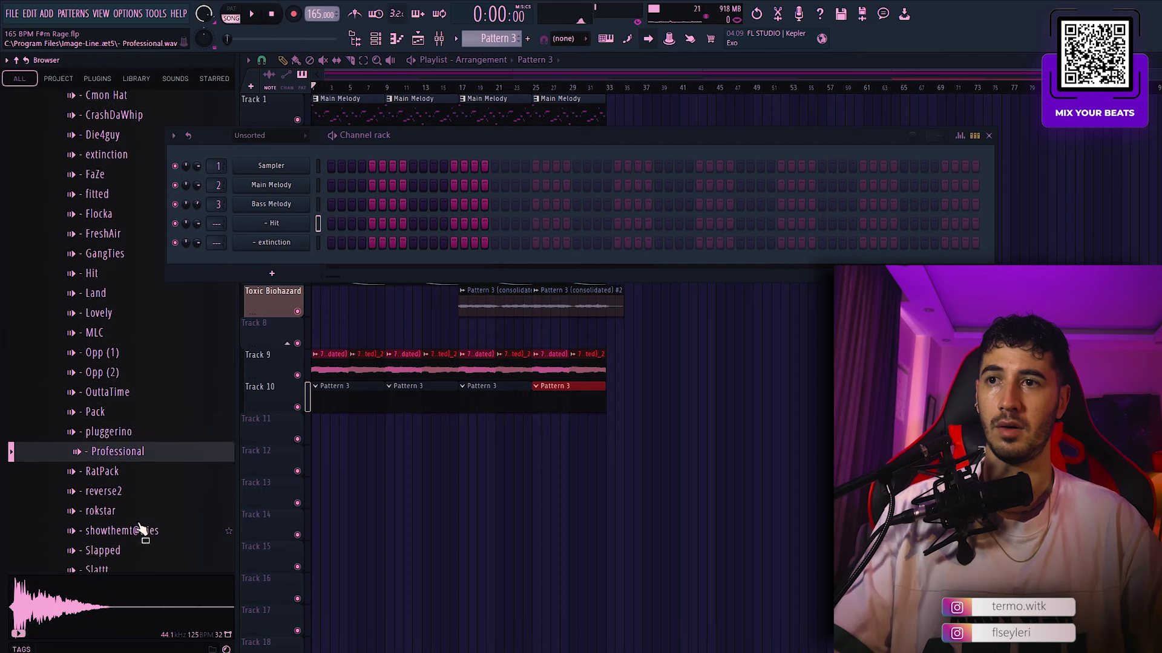
Step: Audition the hi-hats from Professional down to Sleigh and add Slattt to the channel rack as a new channel
{"action": "left_click", "coordinate": [126, 450]}
{"action": "left_click", "coordinate": [134, 474]}
{"action": "scroll", "coordinate": [136, 488], "scroll_direction": "down", "scroll_amount": 3}
{"action": "left_click", "coordinate": [136, 434]}
{"action": "left_click", "coordinate": [119, 374]}
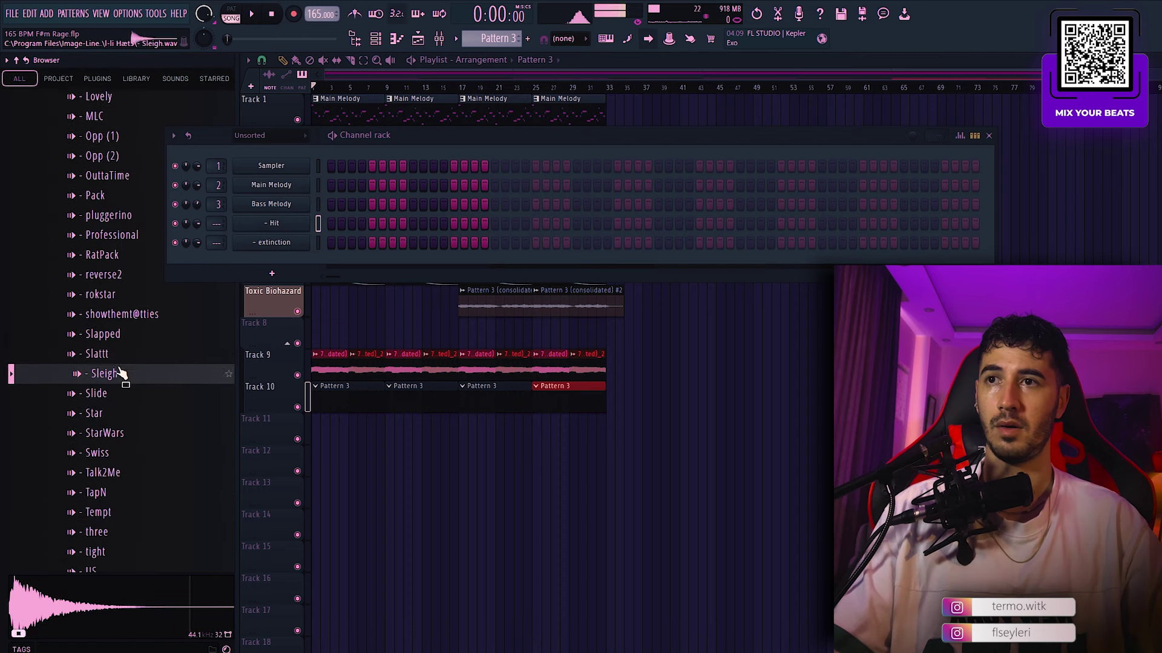
{"action": "left_click", "coordinate": [115, 356]}
Step: Try further hi-hats and the kray clap, add the LevelUp clap as a new channel and place its hit on step 9
{"action": "left_click", "coordinate": [129, 514]}
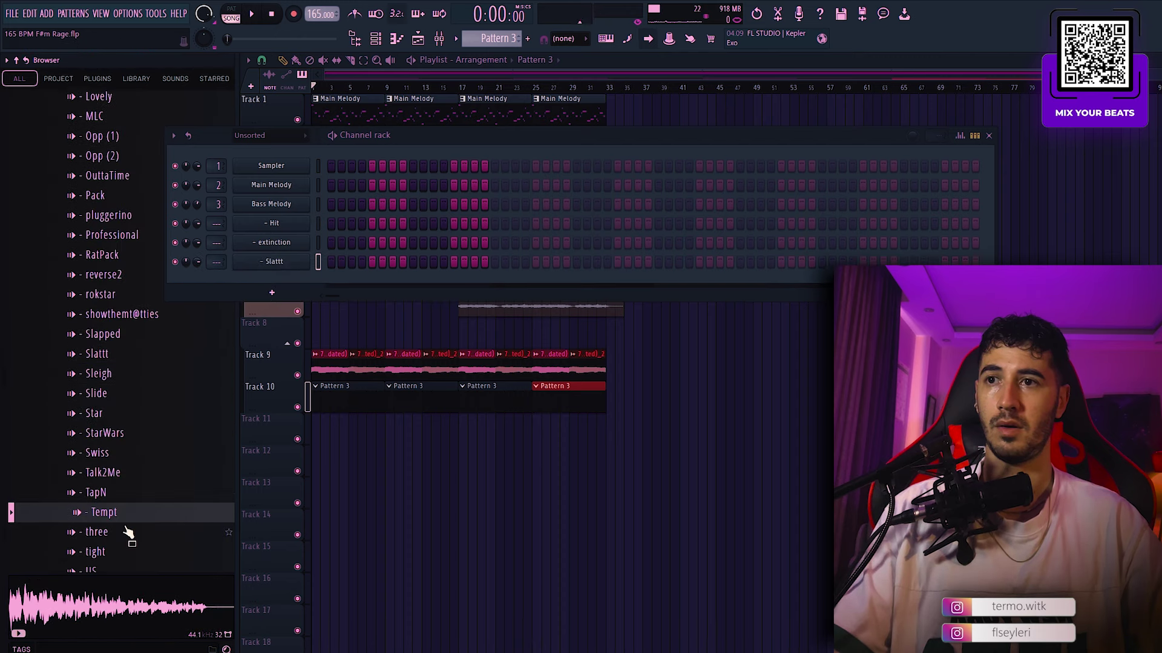
{"action": "left_click", "coordinate": [125, 533]}
{"action": "left_click", "coordinate": [101, 393]}
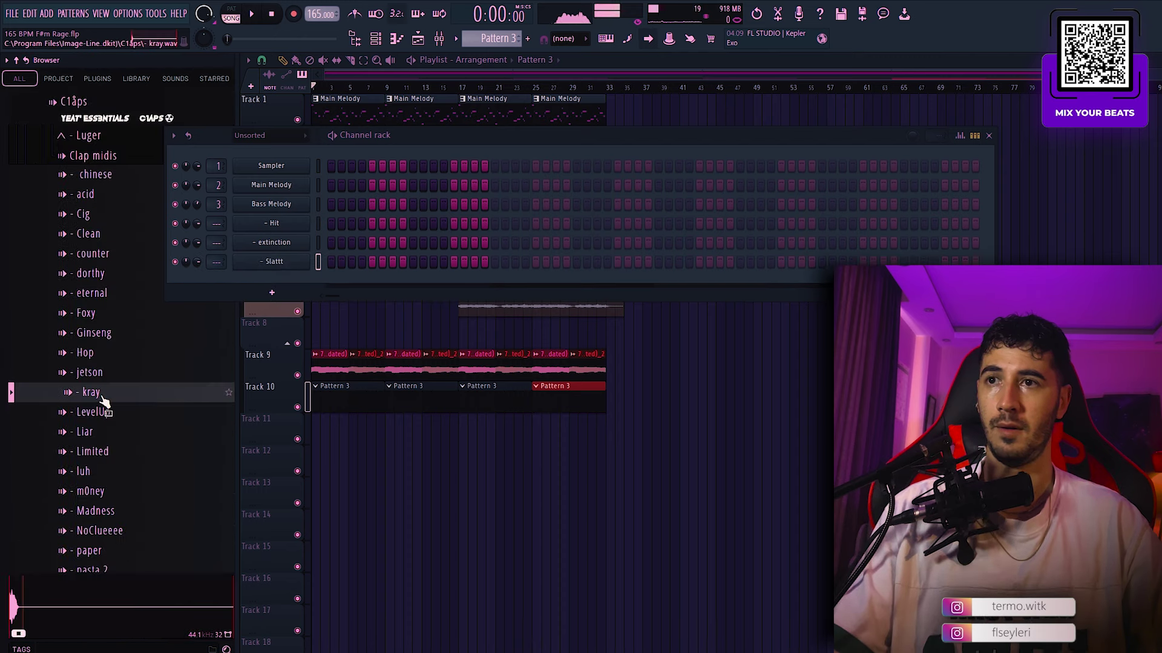
{"action": "left_click", "coordinate": [107, 414]}
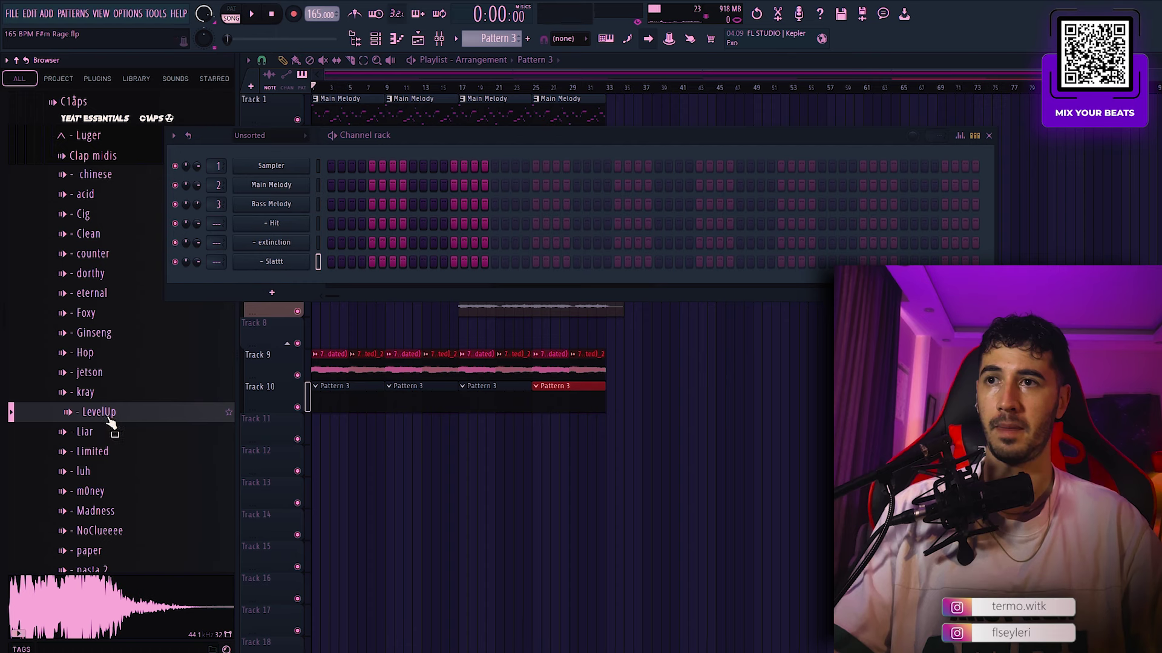
{"action": "left_click_drag", "start_coordinate": [295, 279], "coordinate": [391, 281]}
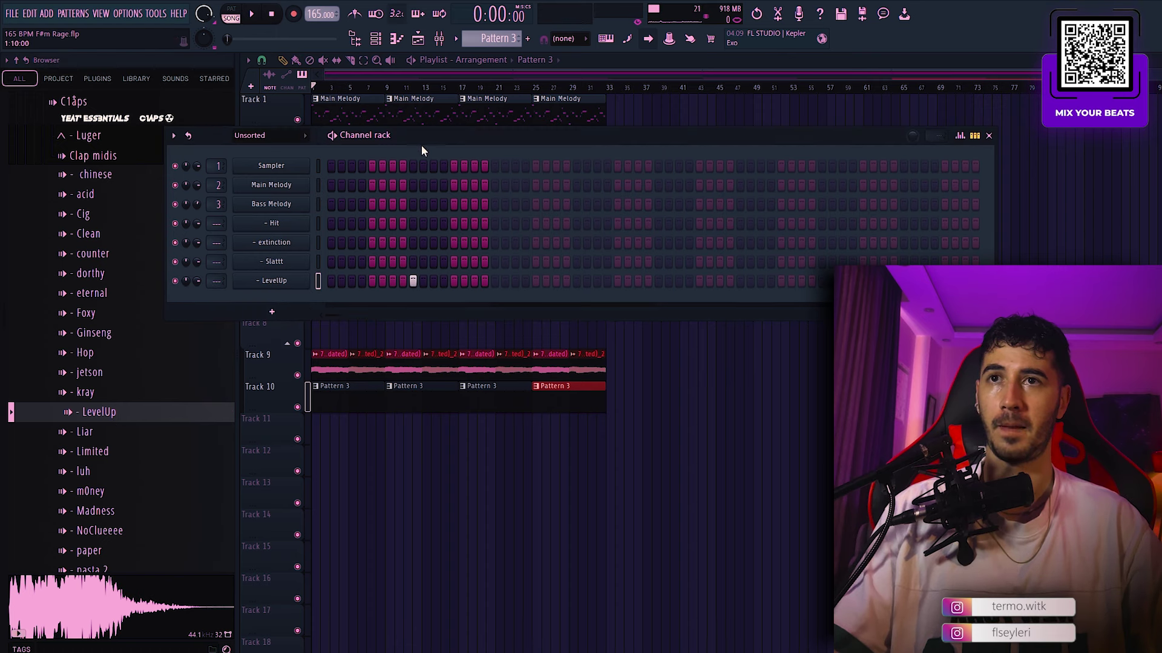
Step: Play the beat and place further LevelUp claps on steps 25 and 41
{"action": "key", "text": "space"}
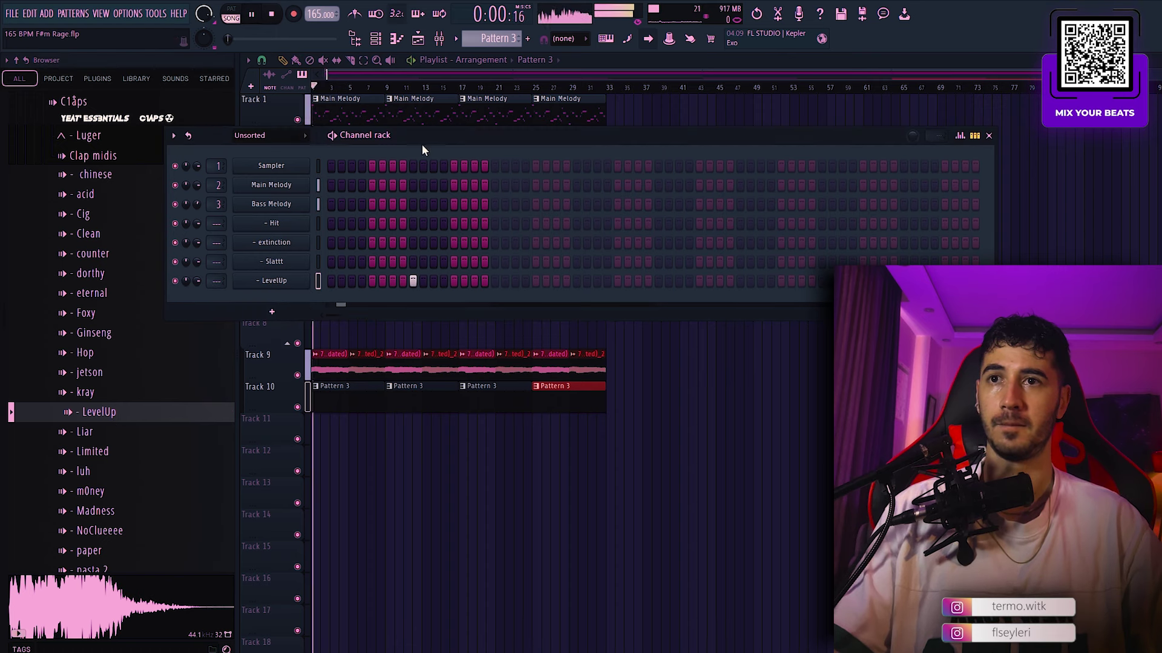
{"action": "left_click", "coordinate": [576, 281]}
{"action": "left_click", "coordinate": [739, 281]}
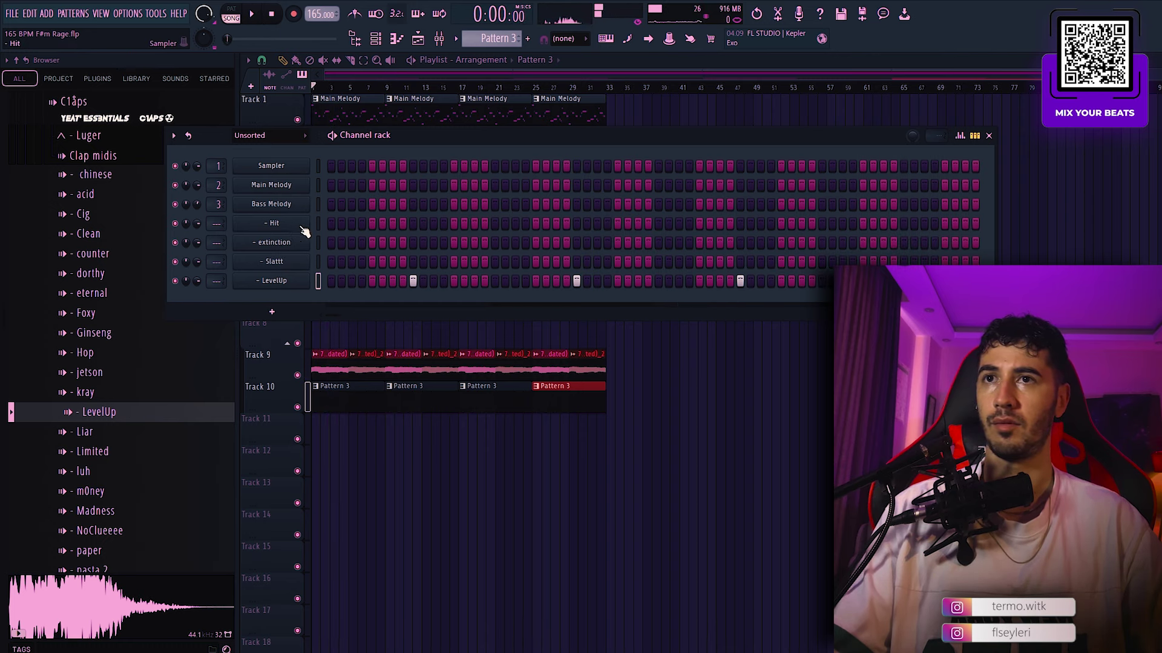
Step: Place Hit on steps 1 to 3 and repeat that group of three C5 notes every half bar through bar 4
{"action": "left_click_drag", "start_coordinate": [333, 226], "coordinate": [350, 226]}
{"action": "key", "text": "F7"}
{"action": "left_click_drag", "start_coordinate": [286, 87], "coordinate": [398, 87]}
{"action": "key", "text": "ctrl+b"}
{"action": "key", "text": "ctrl+b"}
{"action": "key", "text": "ctrl+b"}
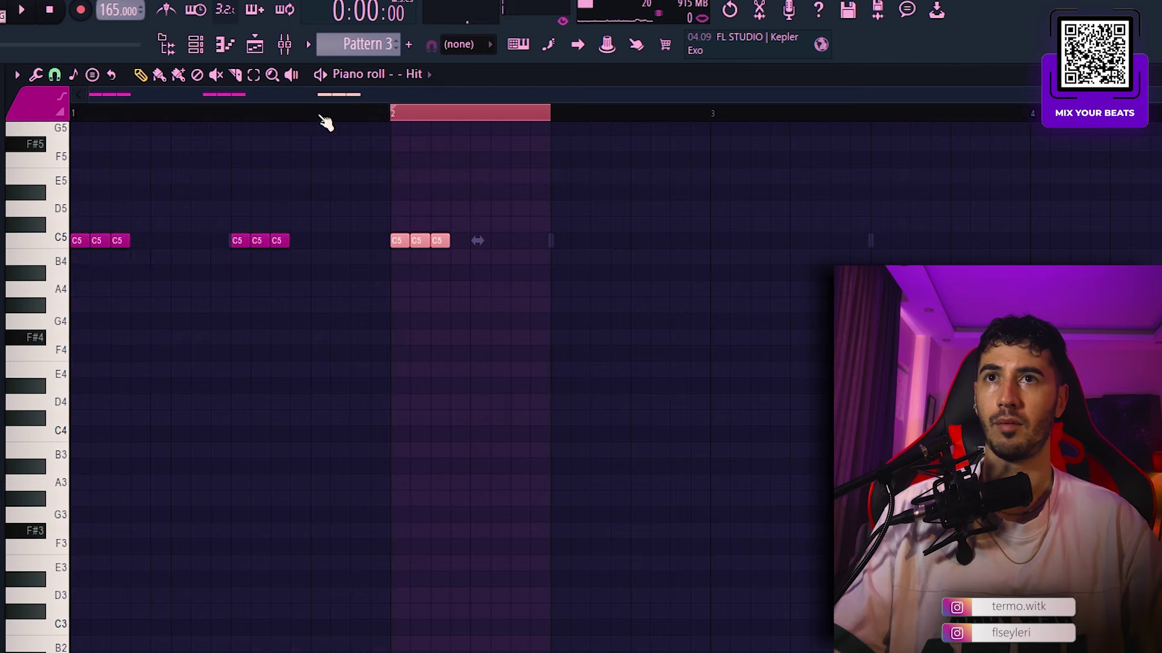
{"action": "key", "text": "ctrl+b"}
{"action": "key", "text": "ctrl+b"}
{"action": "key", "text": "ctrl+b"}
{"action": "key", "text": "ctrl+d"}
Step: Play the pattern, add a two-step Hit note on step 7 of bar 1 and lower it to G#4
{"action": "key", "text": "space"}
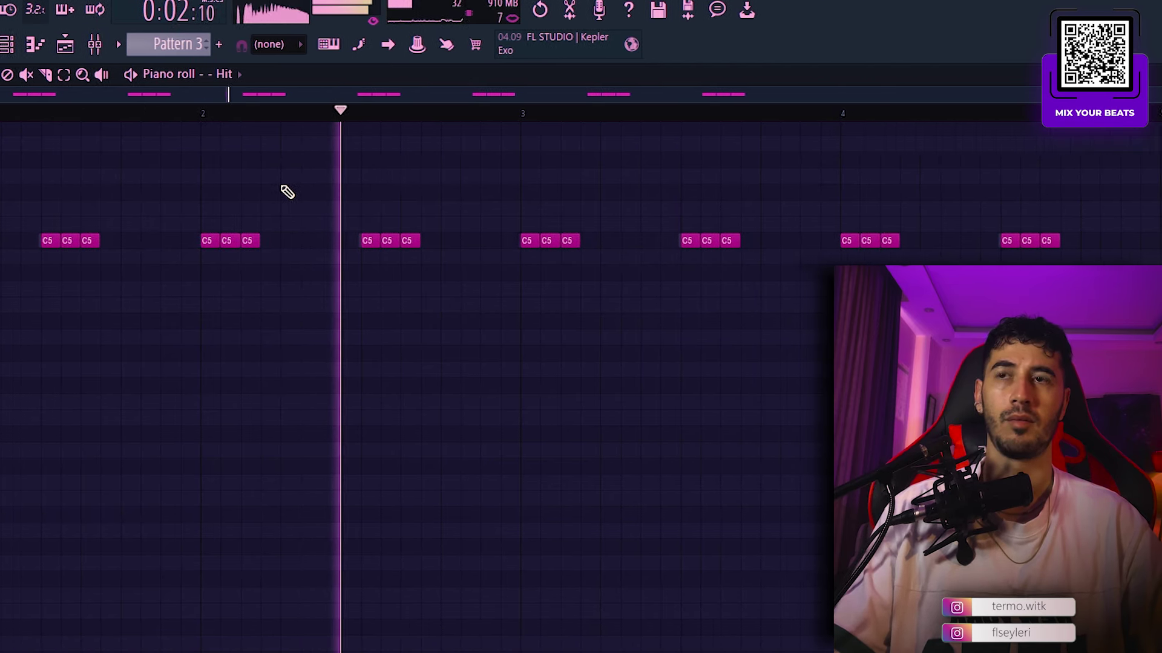
{"action": "key", "text": "space"}
{"action": "key", "text": "space"}
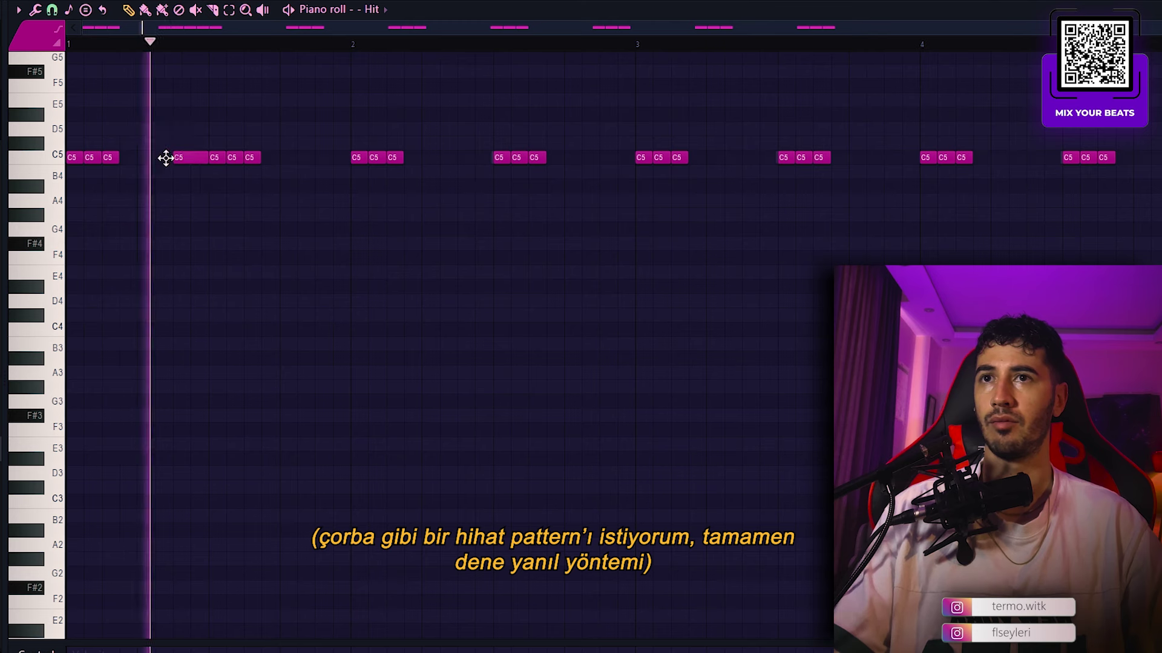
{"action": "key", "text": "space"}
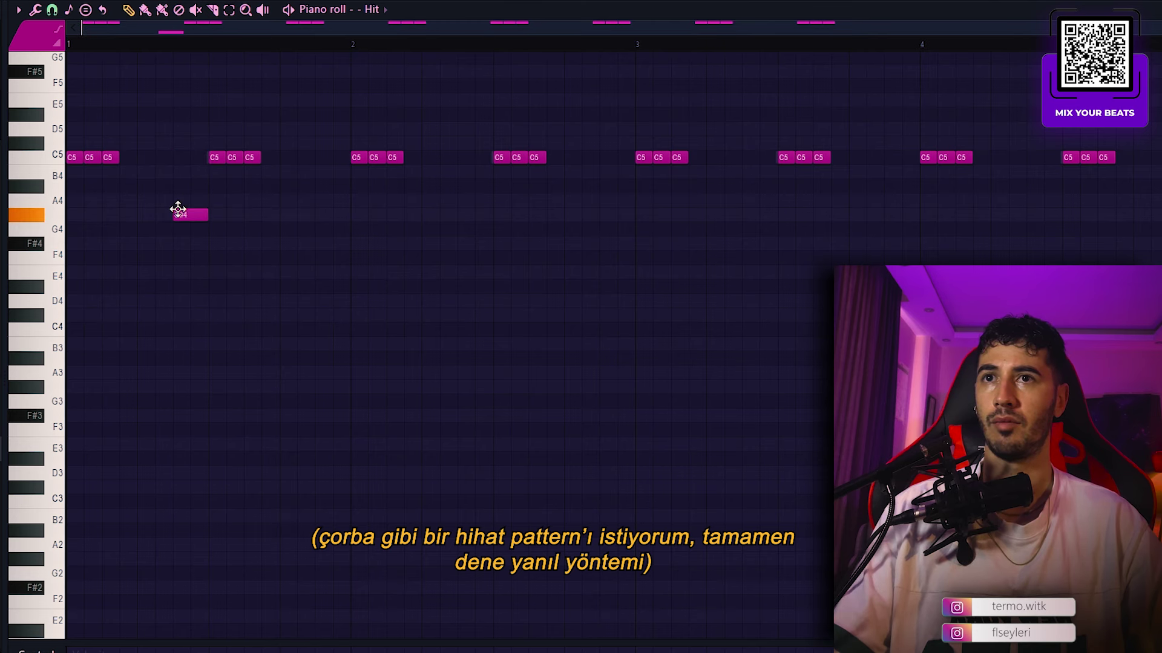
{"action": "key", "text": "space"}
{"action": "key", "text": "space"}
Step: Chop the G#4 note in bar 1 into a four-hit roll and shorten the roll to one step
{"action": "left_click", "coordinate": [193, 218], "text": "ctrl"}
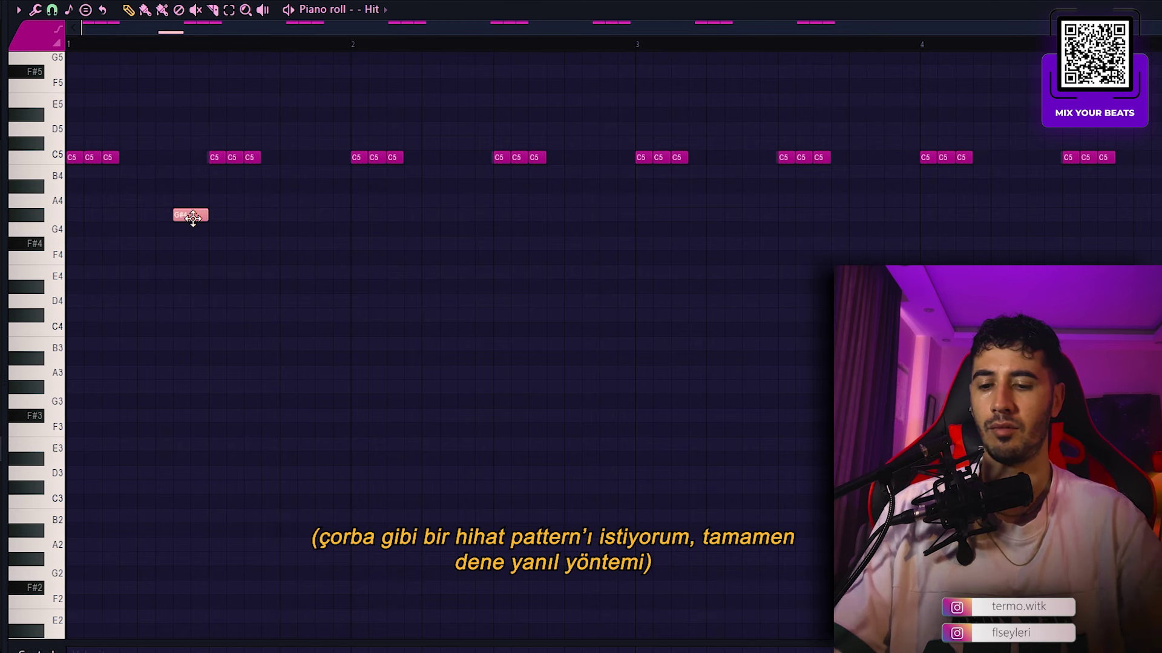
{"action": "key", "text": "ctrl+u"}
{"action": "left_click", "coordinate": [812, 447]}
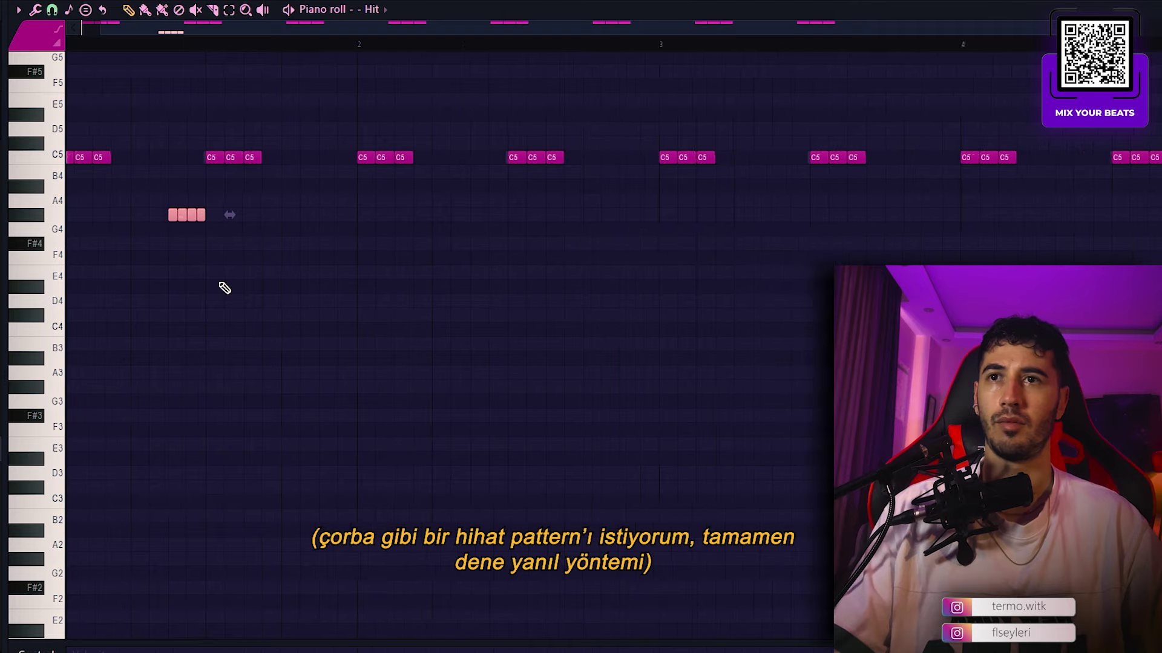
{"action": "scroll", "coordinate": [403, 298], "scroll_direction": "up", "scroll_amount": 2}
{"action": "key", "text": "space"}
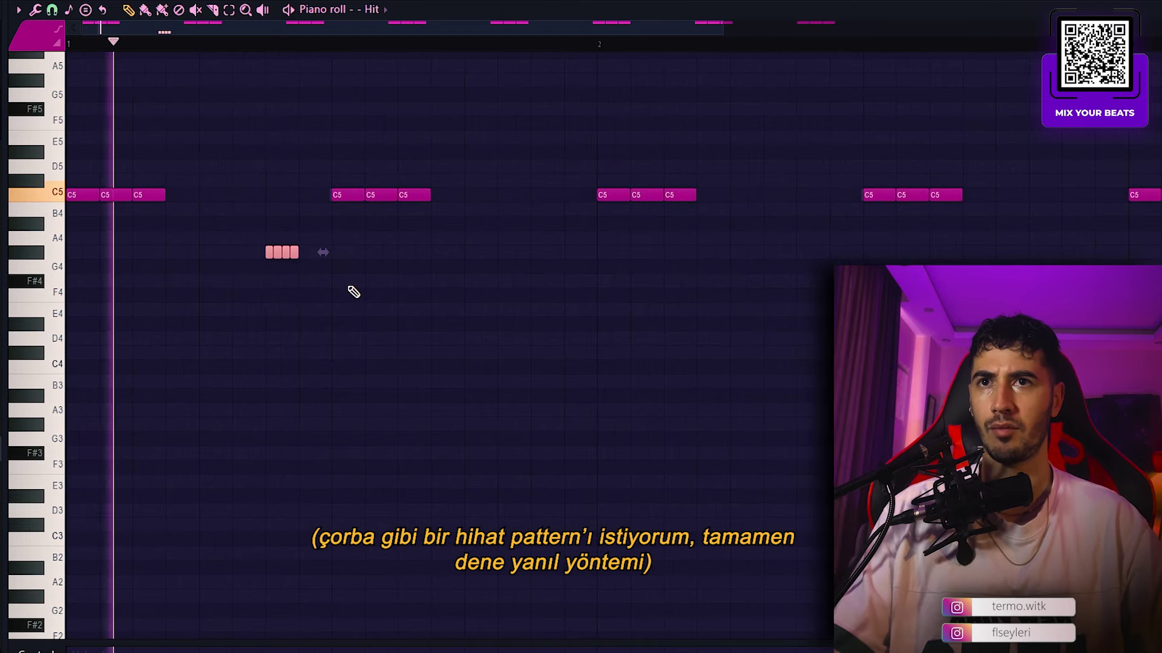
Step: Try a copy of the G#4 roll on step 15 of bar 1, listen to it and delete the copy
{"action": "key", "text": "ctrl+d"}
{"action": "scroll", "coordinate": [352, 291], "scroll_direction": "down", "scroll_amount": 2}
{"action": "left_click_drag", "start_coordinate": [207, 245], "coordinate": [314, 254]}
{"action": "key", "text": "ctrl+d"}
{"action": "key", "text": "space"}
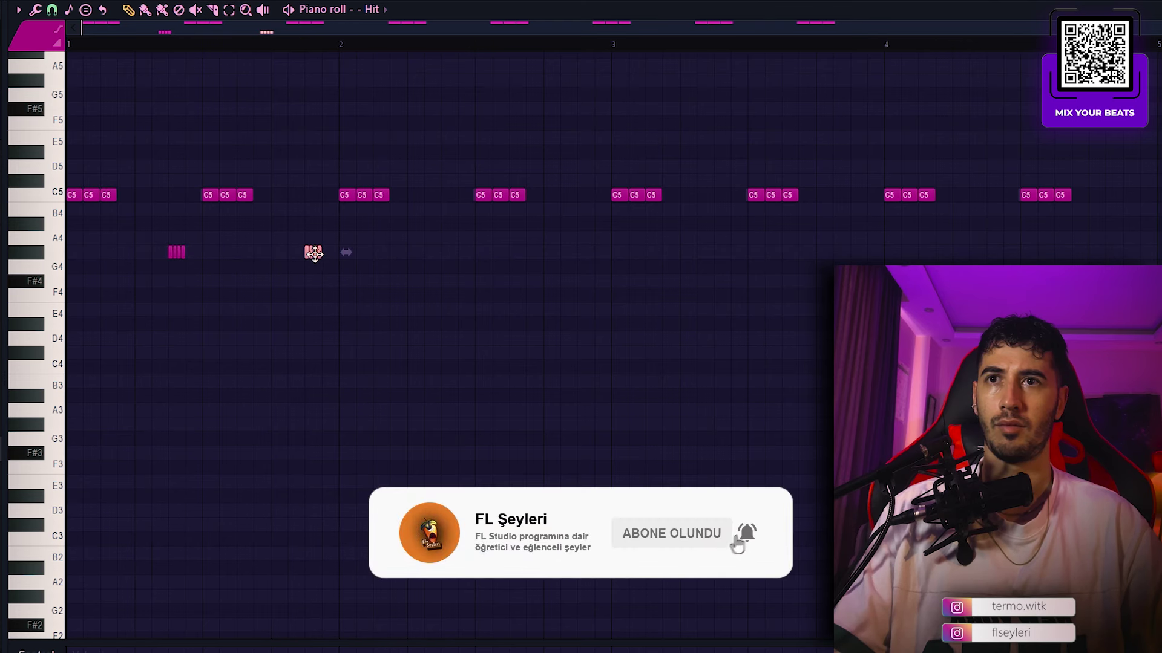
{"action": "key", "text": "space"}
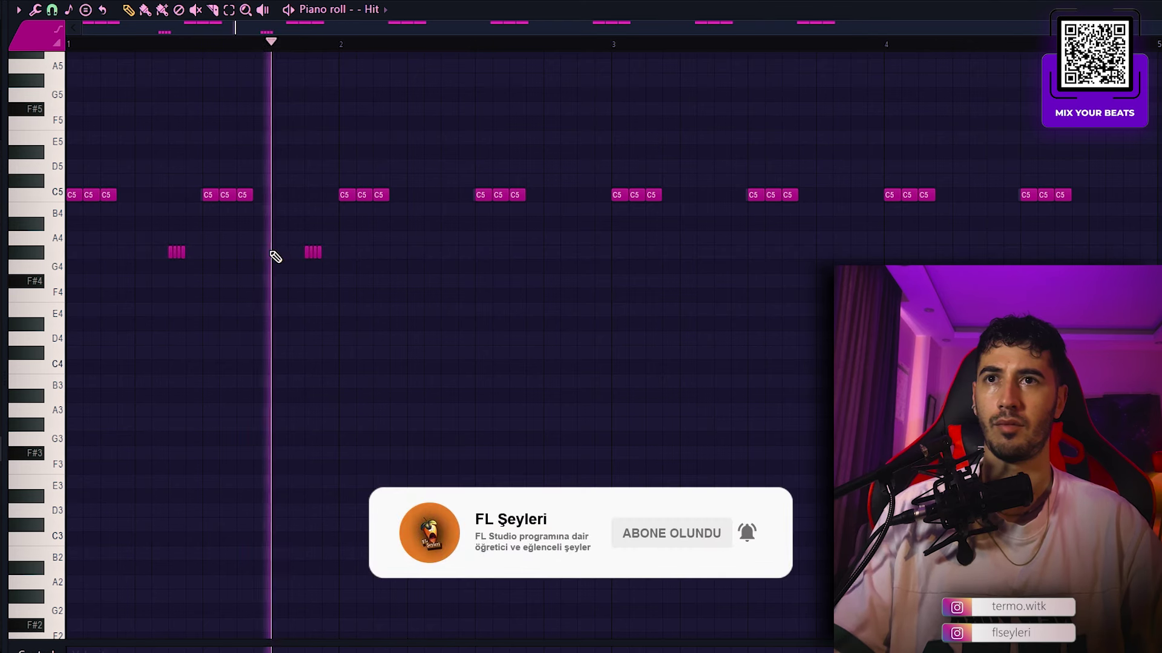
{"action": "key", "text": "space"}
{"action": "right_click", "coordinate": [313, 253]}
{"action": "key", "text": "space"}
{"action": "key", "text": "space"}
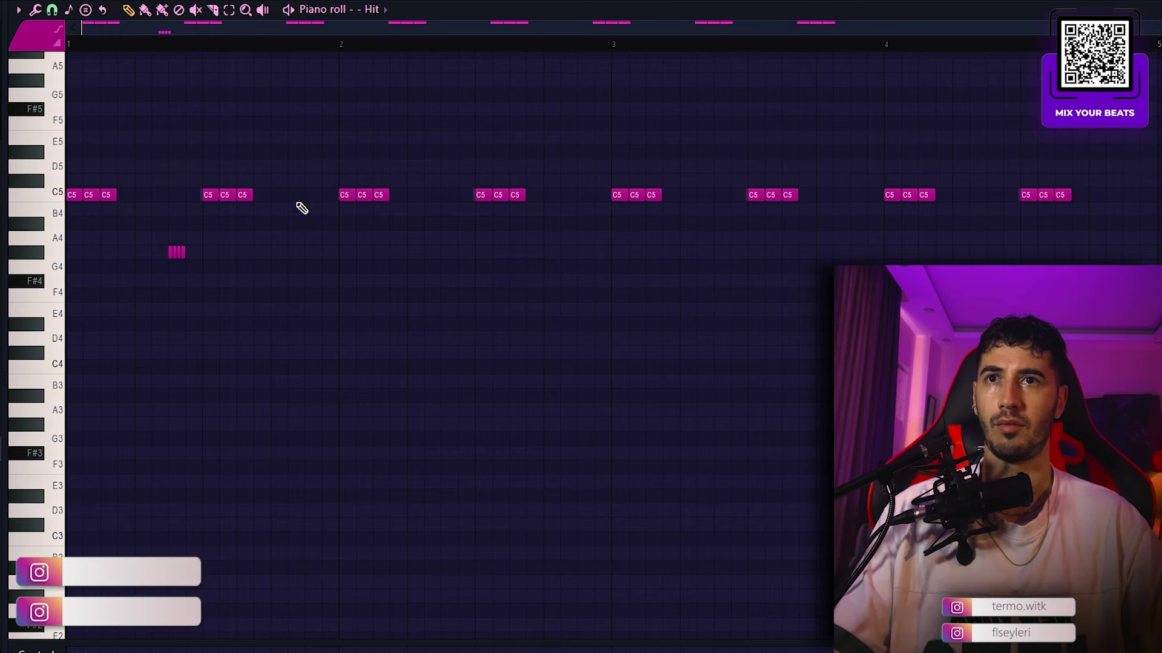
Step: Place short C5 hits on steps 13 and 15 of bar 1, removing the extra hit on step 16, and play the result
{"action": "right_click", "coordinate": [290, 195]}
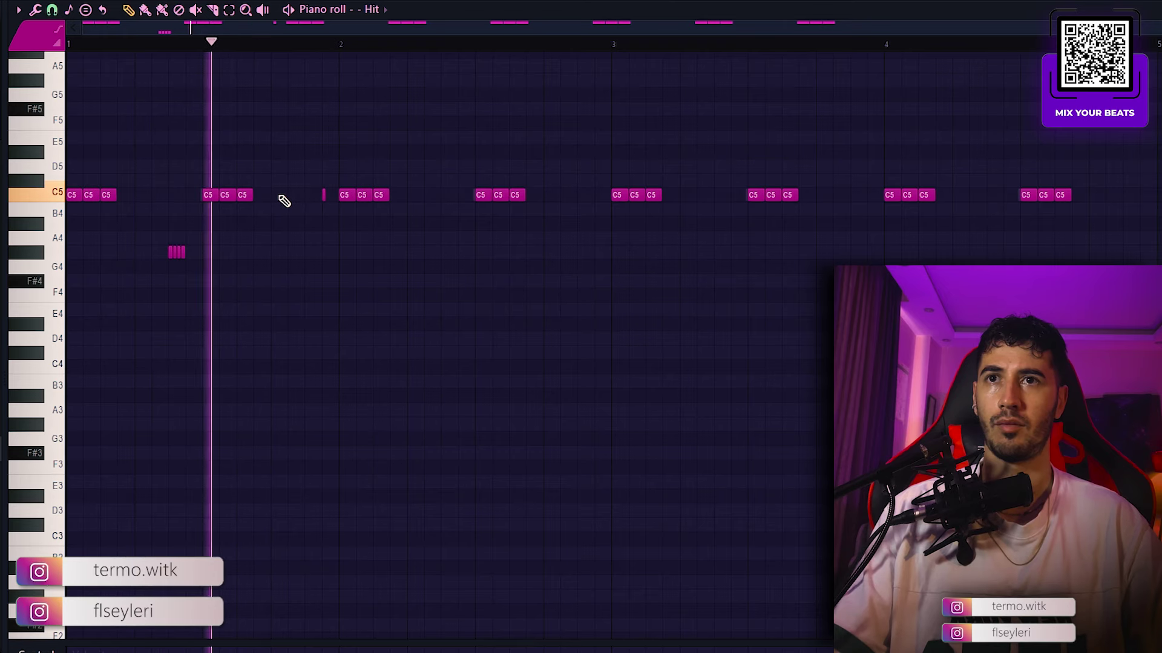
{"action": "left_click", "coordinate": [276, 195]}
{"action": "left_click", "coordinate": [306, 196]}
{"action": "right_click", "coordinate": [324, 196]}
{"action": "key", "text": "space"}
{"action": "key", "text": "space"}
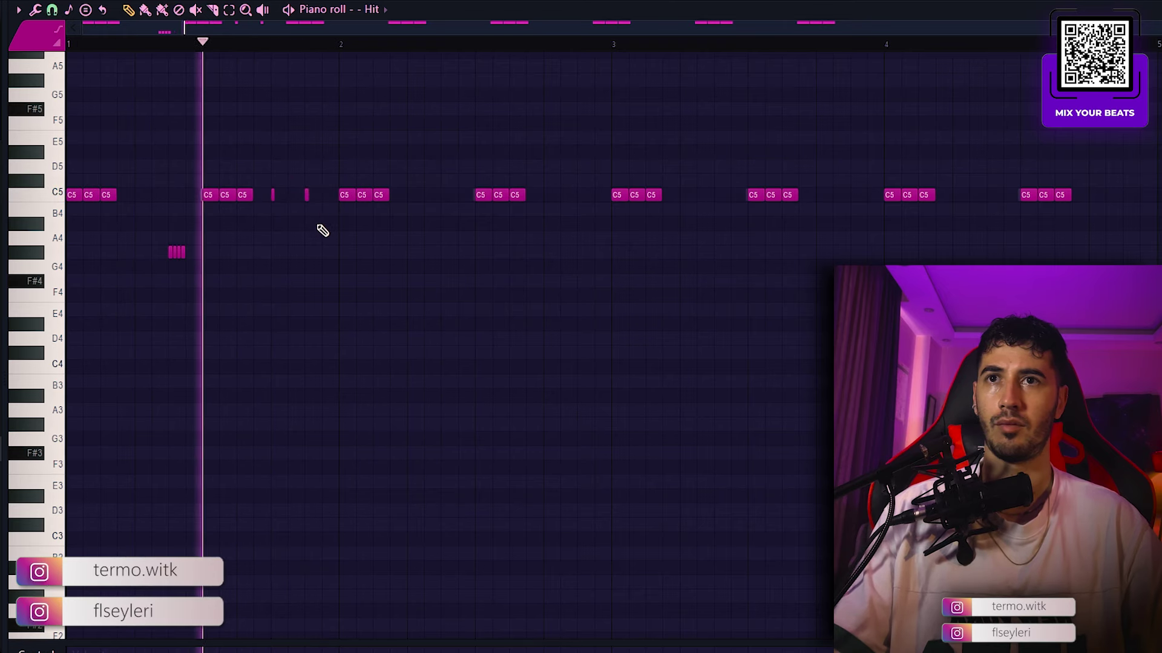
{"action": "key", "text": "space"}
{"action": "key", "text": "space"}
Step: Mute the three C5 notes at the start of bar 2 and copy the G#4 roll to steps 5 and 7 of that bar
{"action": "left_click_drag", "start_coordinate": [336, 185], "coordinate": [399, 236]}
{"action": "key", "text": "space"}
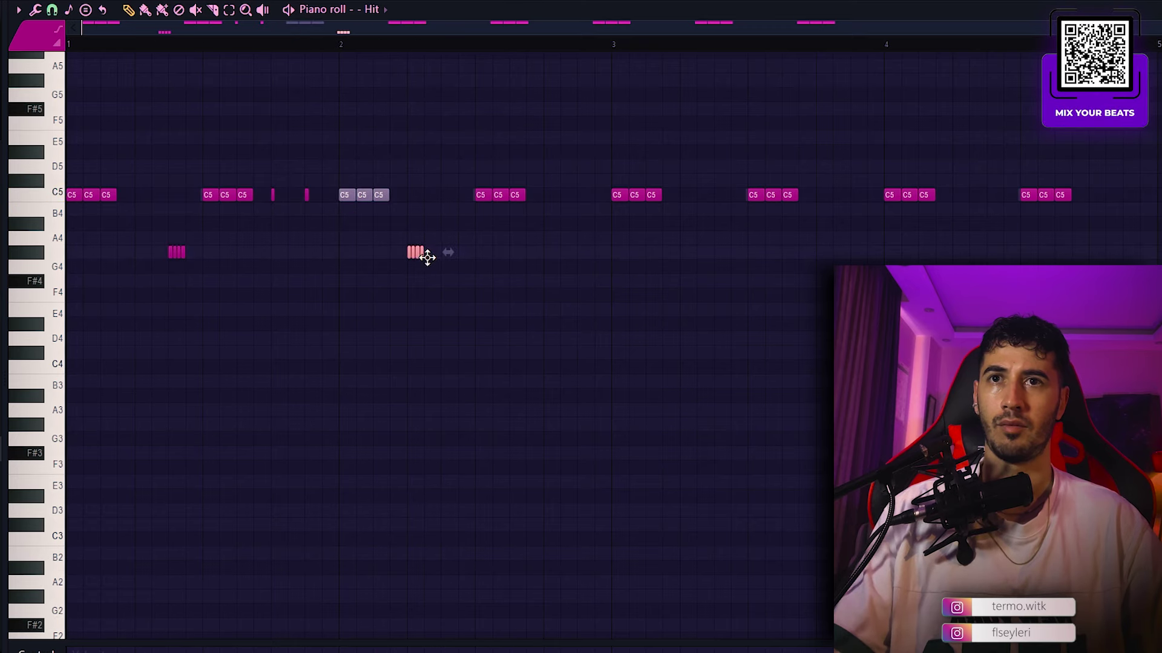
{"action": "key", "text": "space"}
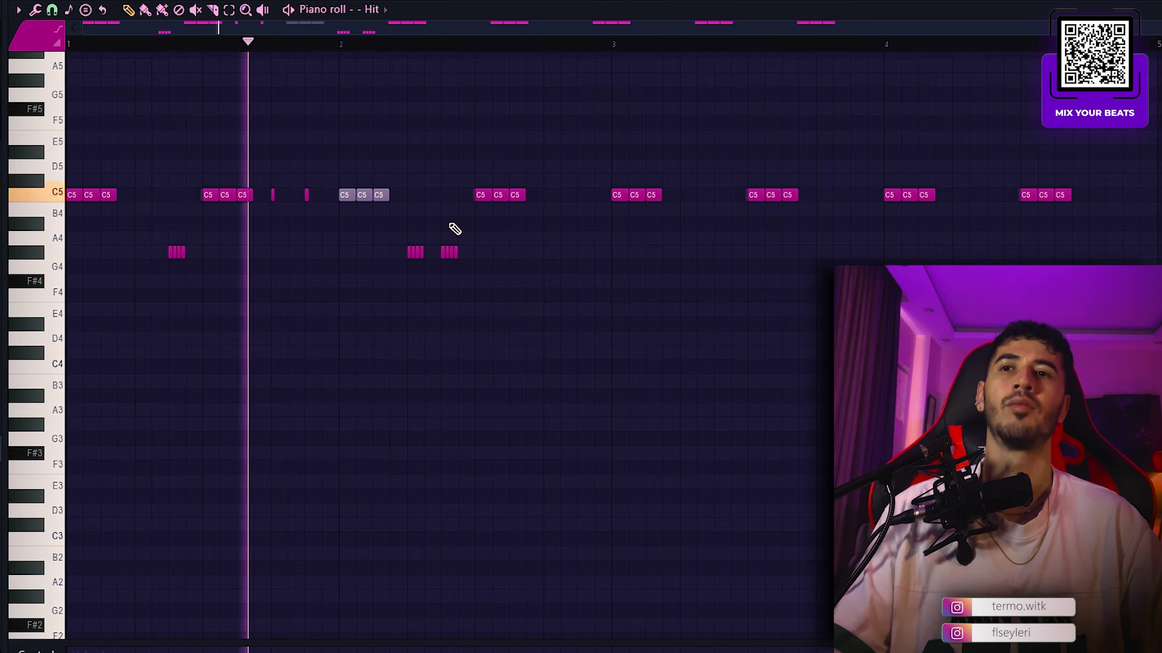
{"action": "key", "text": "space"}
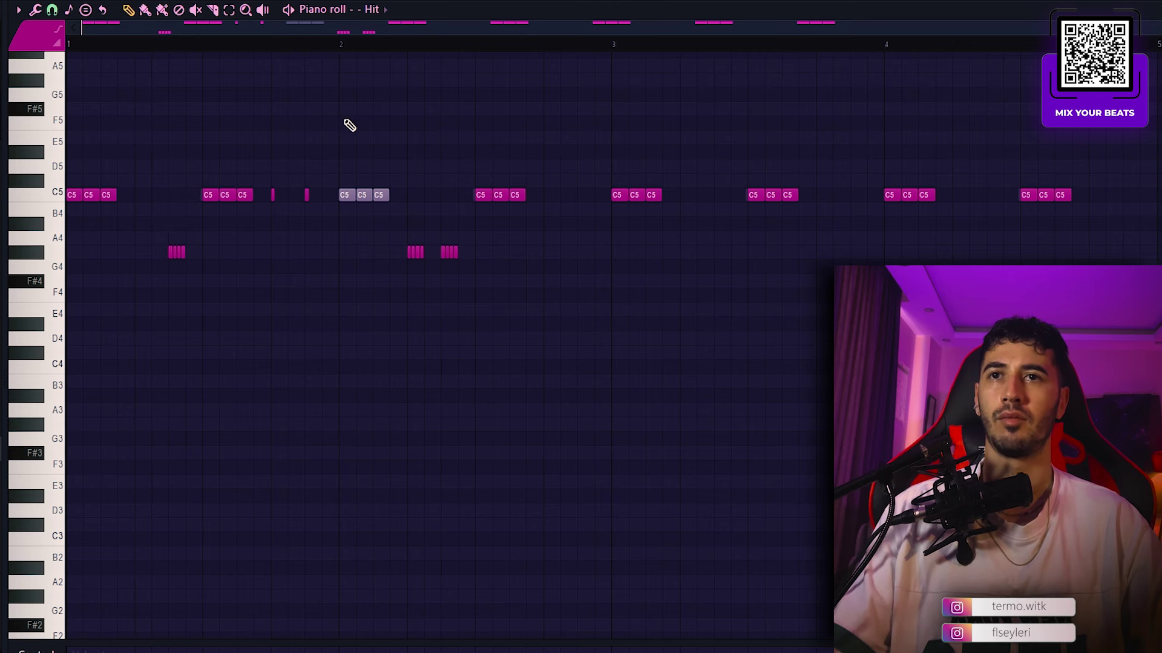
Step: Play from bar 2, add another four-hit G#4 roll on step 3 of that bar and compress it to half a step
{"action": "scroll", "coordinate": [442, 255], "scroll_direction": "up", "scroll_amount": 2, "text": "ctrl"}
{"action": "left_click", "coordinate": [303, 48]}
{"action": "key", "text": "space"}
{"action": "scroll", "coordinate": [349, 259], "scroll_direction": "down", "scroll_amount": 3, "text": "ctrl"}
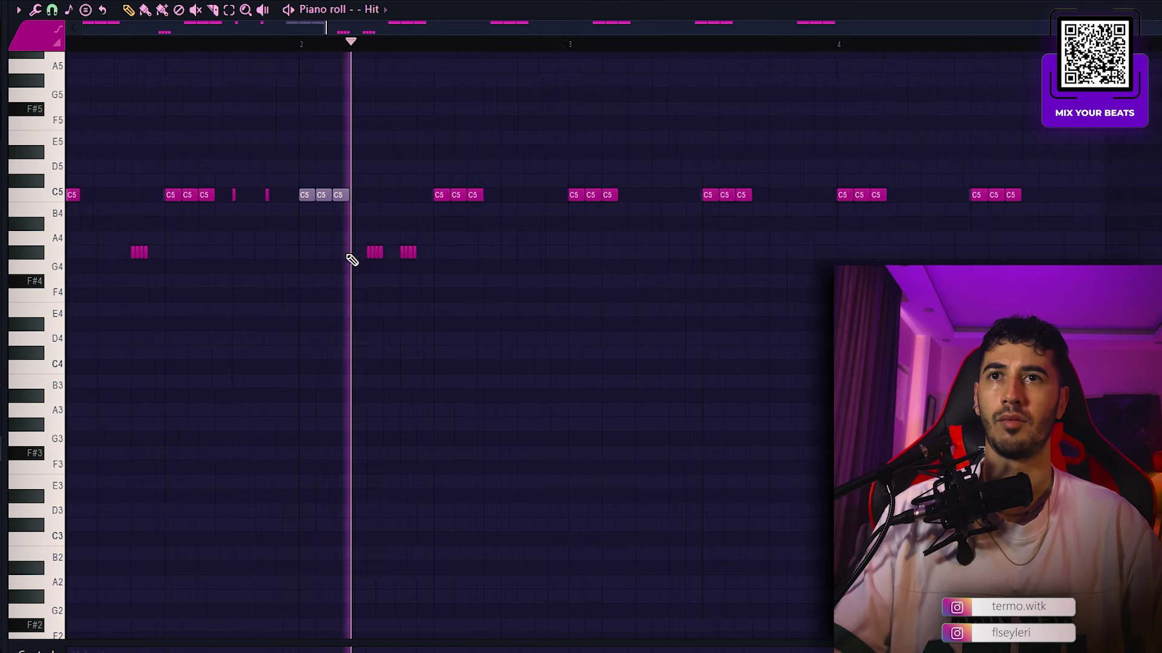
{"action": "key", "text": "space"}
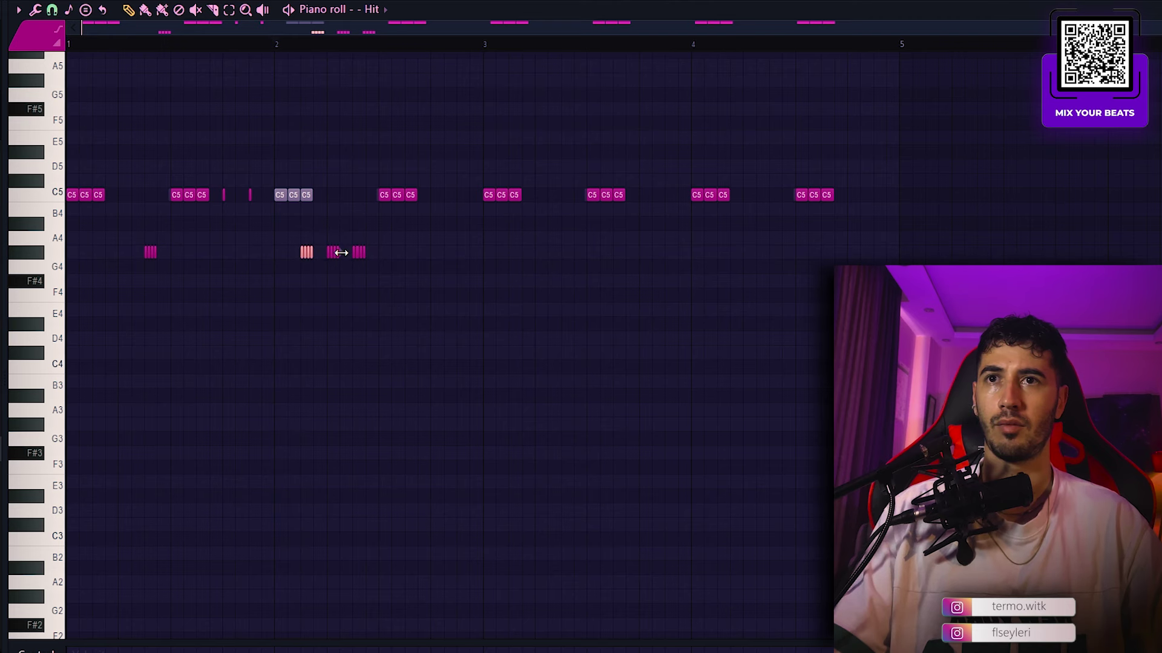
{"action": "key", "text": "space"}
{"action": "scroll", "coordinate": [282, 283], "scroll_direction": "up", "scroll_amount": 2, "text": "ctrl"}
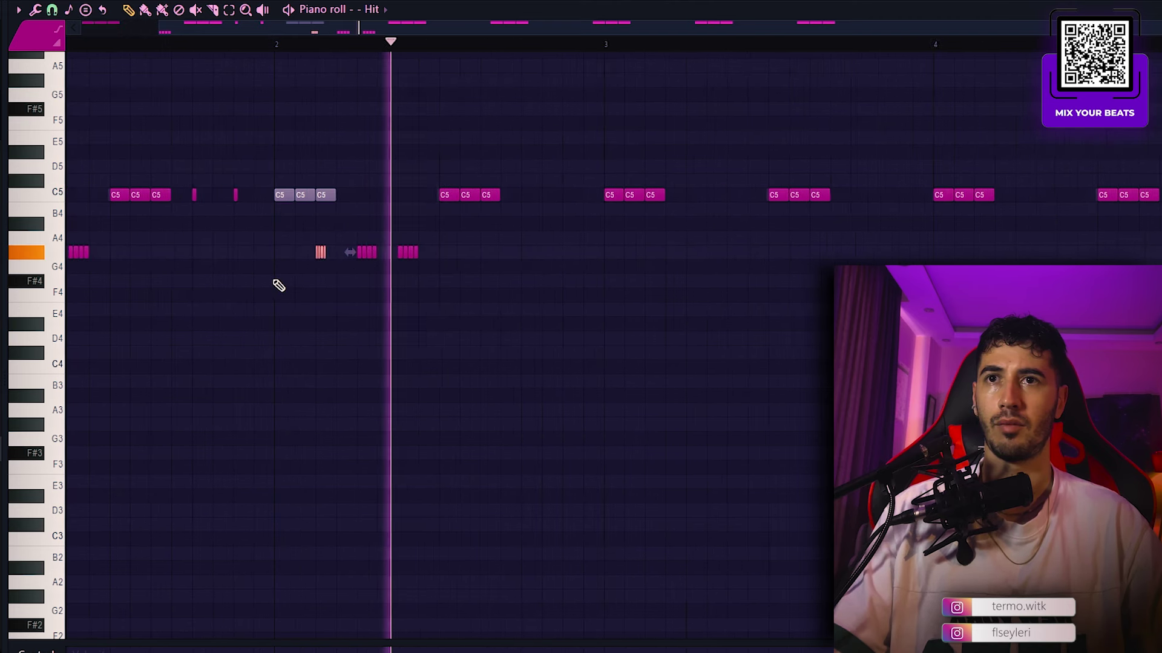
{"action": "key", "text": "space"}
{"action": "scroll", "coordinate": [209, 170], "scroll_direction": "down", "scroll_amount": 2, "text": "ctrl"}
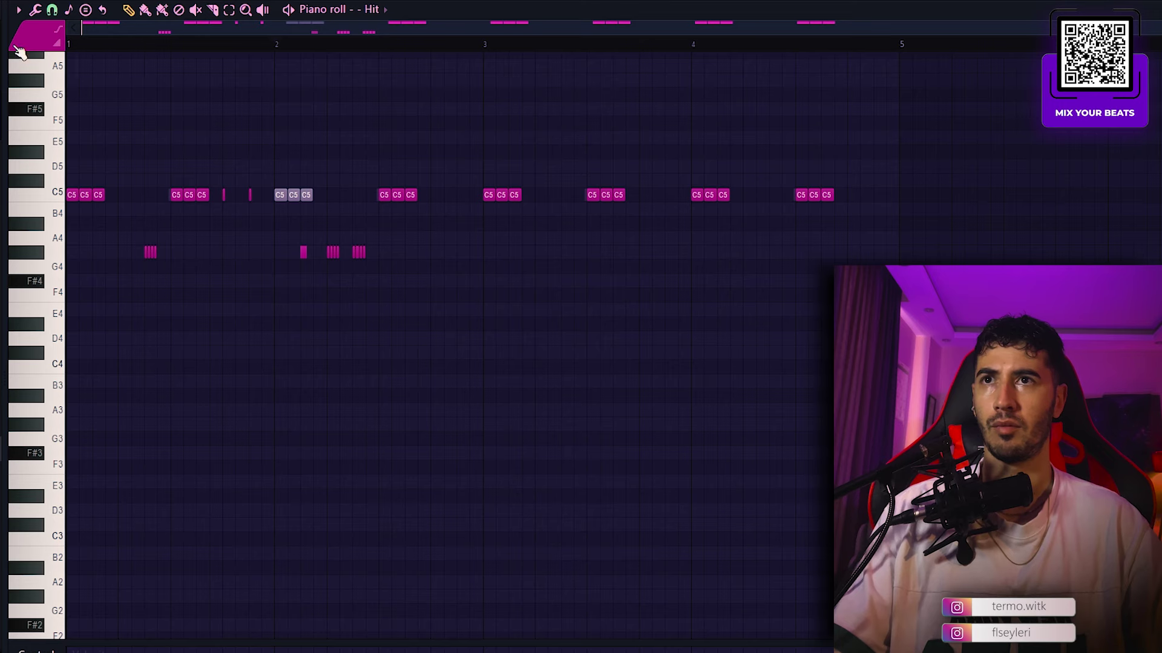
Step: Lower the two short hits at the end of bar 1 to one-step A#4 notes and repeat them at the end of bar 2
{"action": "key", "text": "space"}
{"action": "scroll", "coordinate": [121, 227], "scroll_direction": "up", "scroll_amount": 2, "text": "ctrl"}
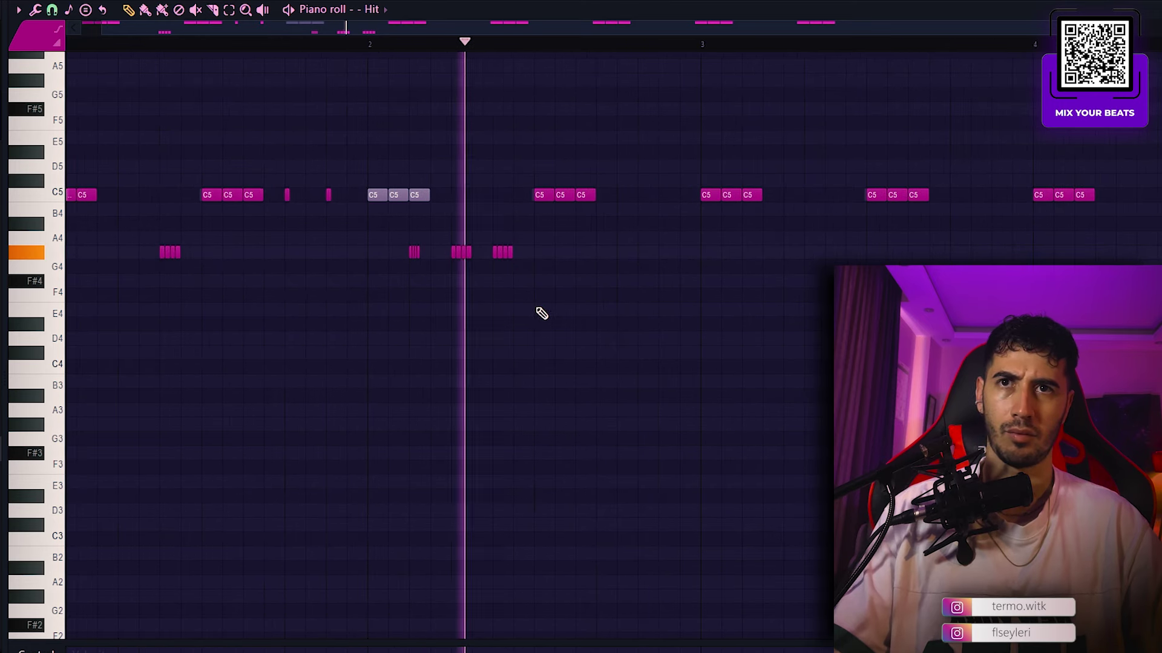
{"action": "key", "text": "space"}
{"action": "scroll", "coordinate": [359, 247], "scroll_direction": "down", "scroll_amount": 1, "text": "ctrl"}
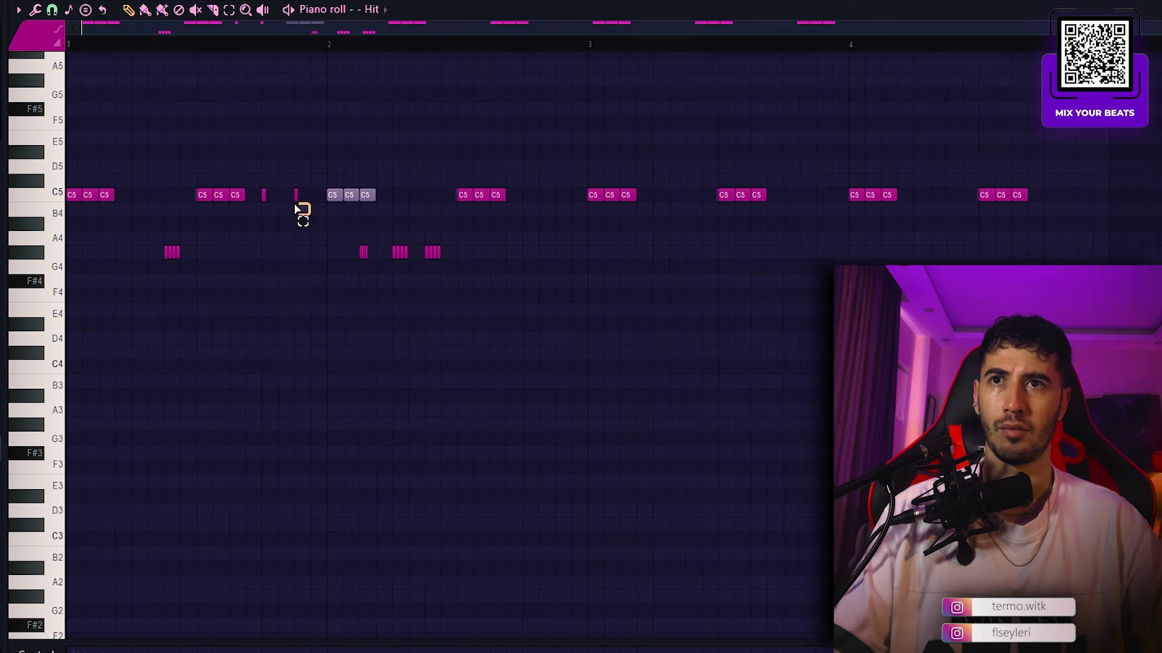
{"action": "left_click_drag", "start_coordinate": [295, 204], "coordinate": [266, 189]}
{"action": "left_click_drag", "start_coordinate": [455, 301], "coordinate": [144, 233]}
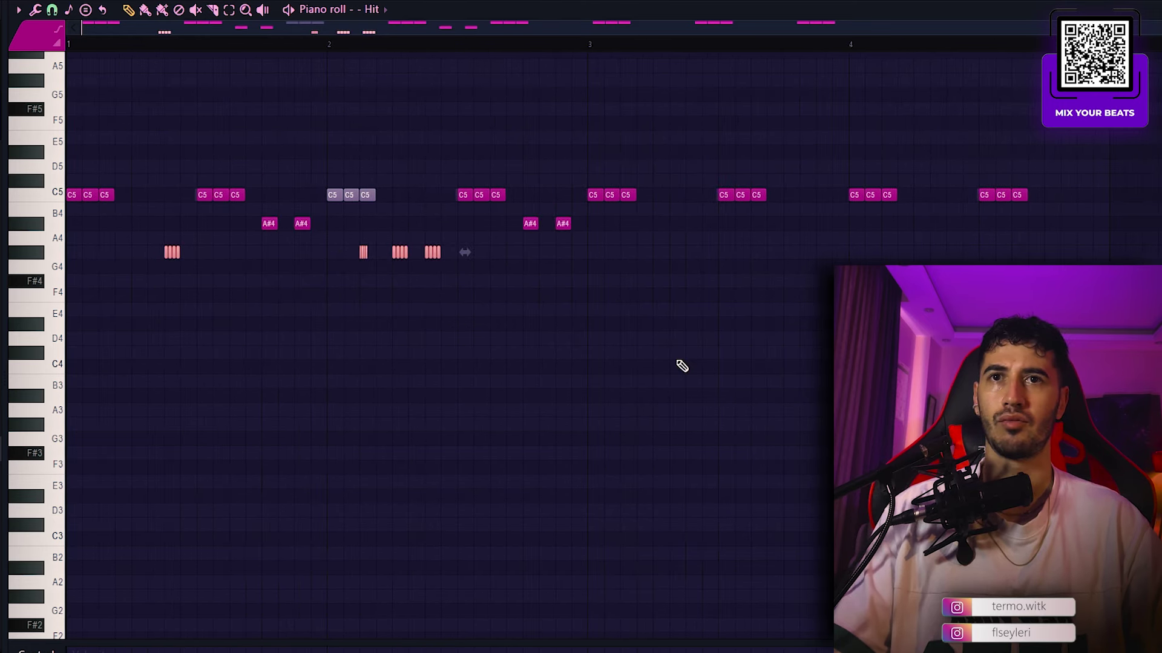
Step: Copy the G#4 rolls and A#4 hits of bars 1 and 2 to bars 3 and 4, and lower bar 2's shortest roll to F#4
{"action": "left_click_drag", "start_coordinate": [683, 363], "coordinate": [140, 233]}
{"action": "left_click_drag", "start_coordinate": [269, 223], "coordinate": [786, 221]}
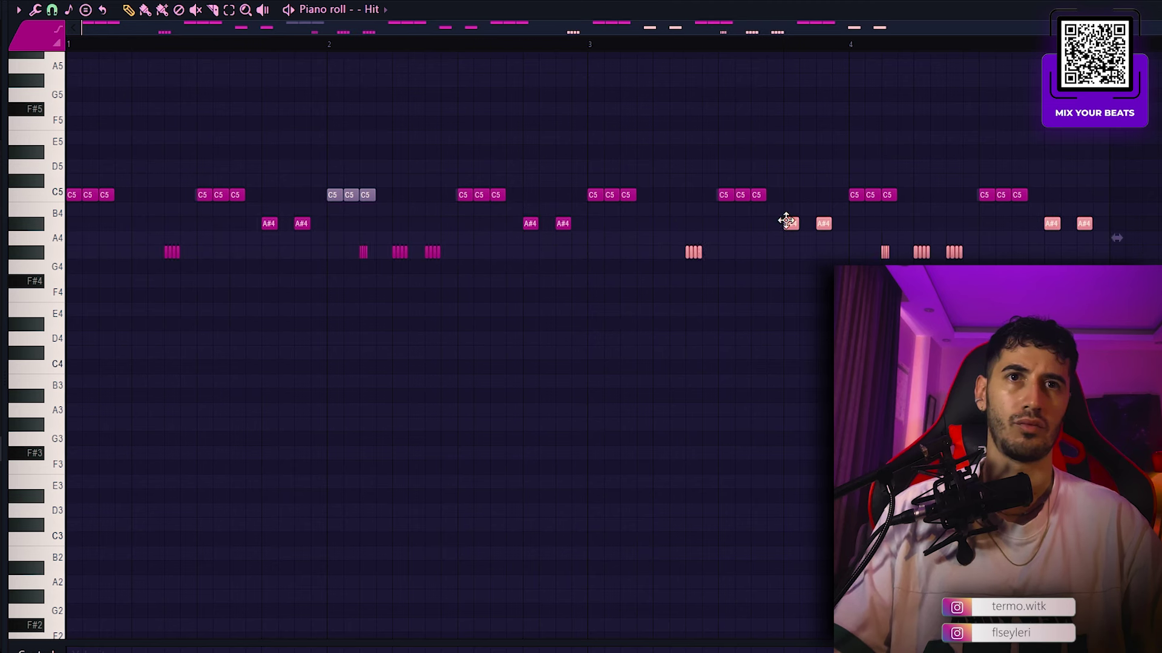
{"action": "left_click", "coordinate": [751, 139], "text": "ctrl"}
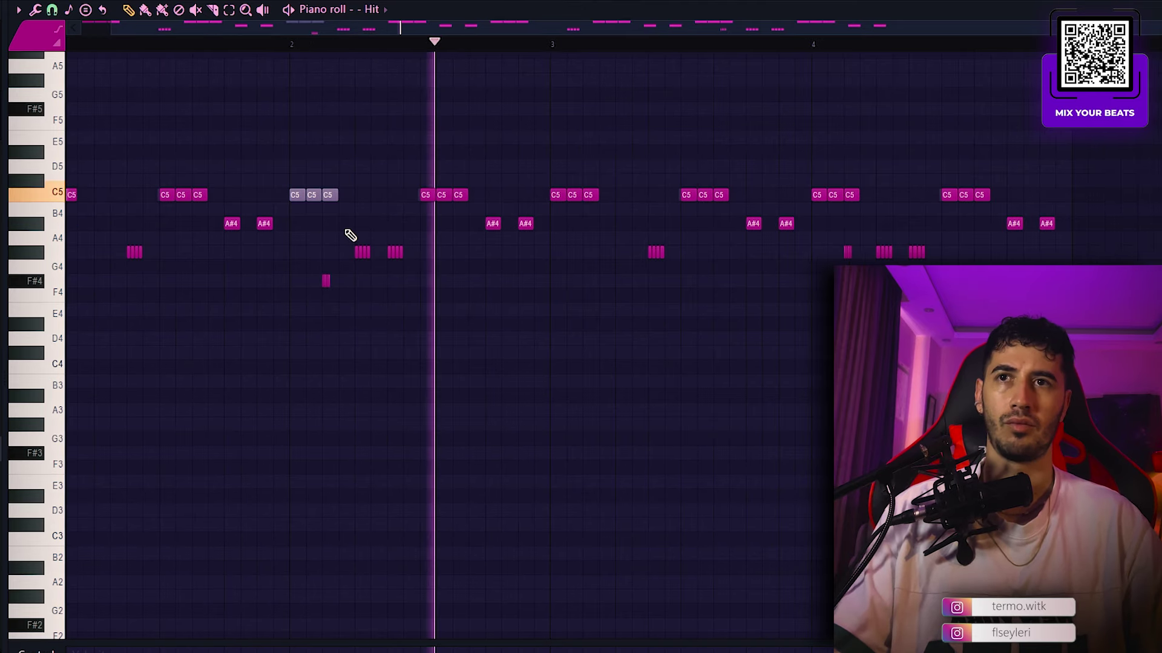
Step: Delete the three muted C5 notes at the start of bar 2
{"action": "right_click", "coordinate": [329, 195]}
{"action": "right_click", "coordinate": [312, 195]}
{"action": "right_click", "coordinate": [296, 194]}
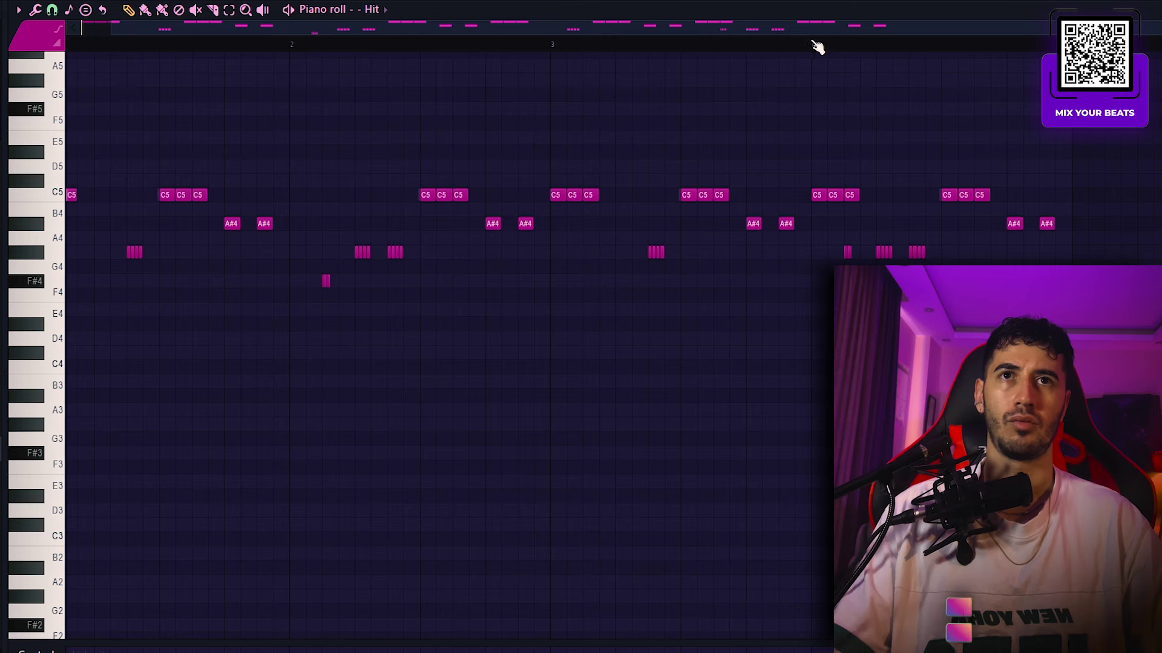
Step: Play from bar 4 and delete the middle C5 note of the last three-note group in that bar
{"action": "left_click", "coordinate": [812, 44]}
{"action": "key", "text": "space"}
{"action": "scroll", "coordinate": [1116, 241], "scroll_direction": "up", "scroll_amount": 2, "text": "ctrl"}
{"action": "key", "text": "space"}
{"action": "right_click", "coordinate": [878, 196]}
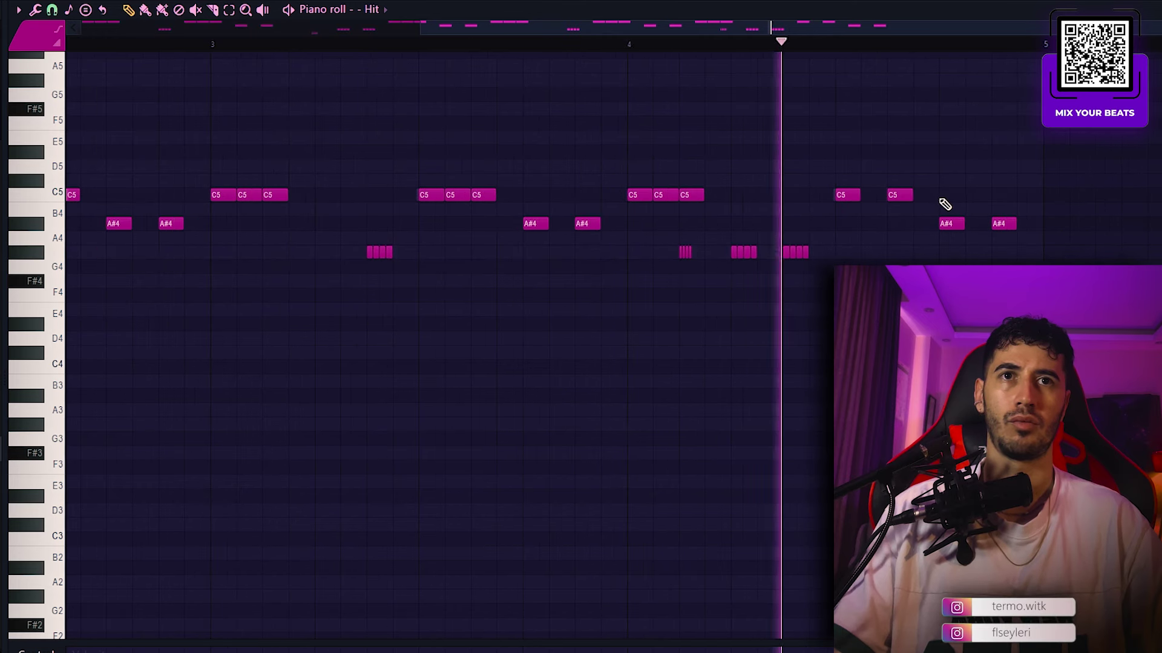
{"action": "key", "text": "space"}
Step: Set the snap to 1/3 step and replace the last two C5 notes of bar 4 with rolls of three short C5 hits
{"action": "left_click", "coordinate": [52, 9]}
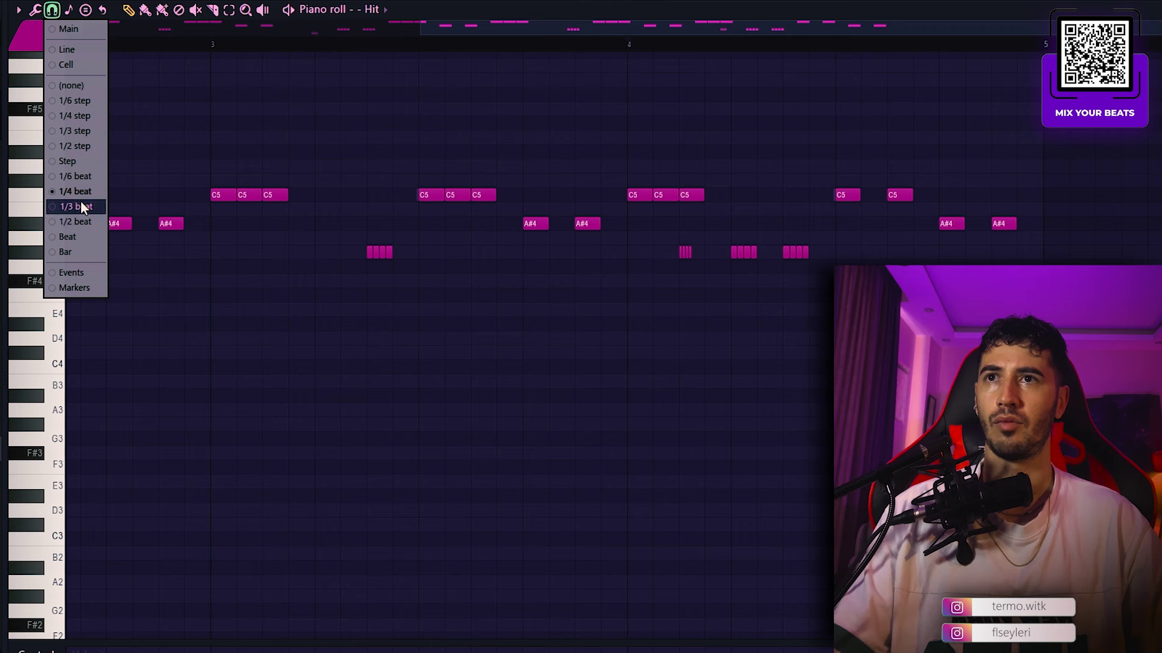
{"action": "left_click", "coordinate": [81, 132]}
{"action": "scroll", "coordinate": [744, 202], "scroll_direction": "up", "scroll_amount": 3}
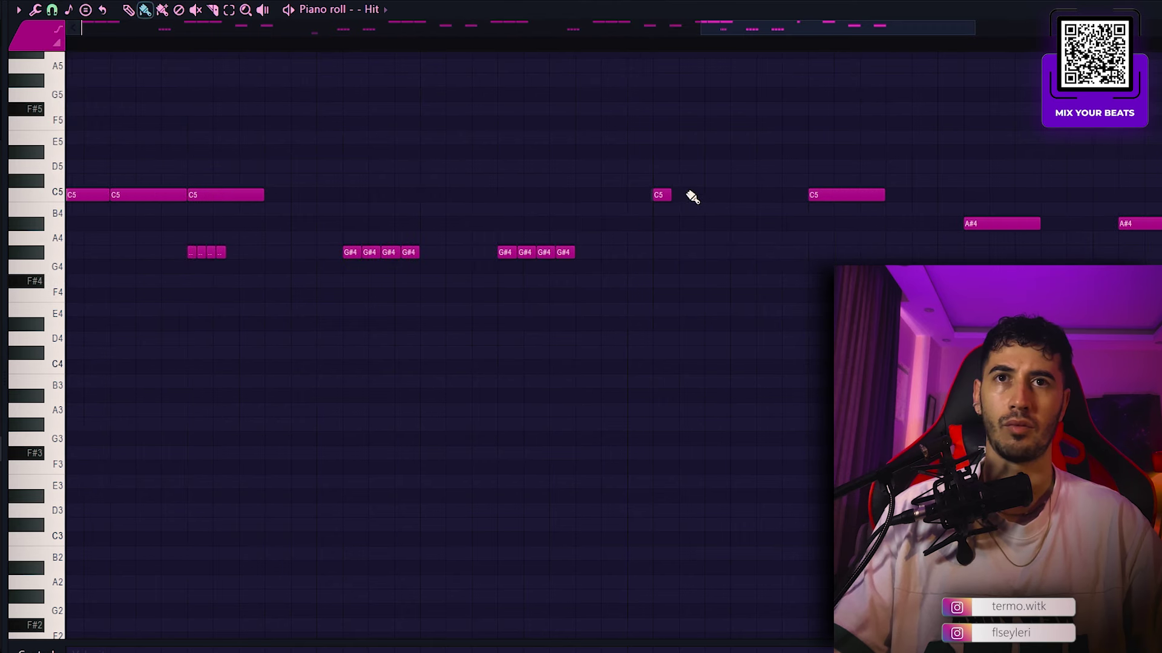
{"action": "key", "text": "space"}
{"action": "scroll", "coordinate": [732, 207], "scroll_direction": "down", "scroll_amount": 2}
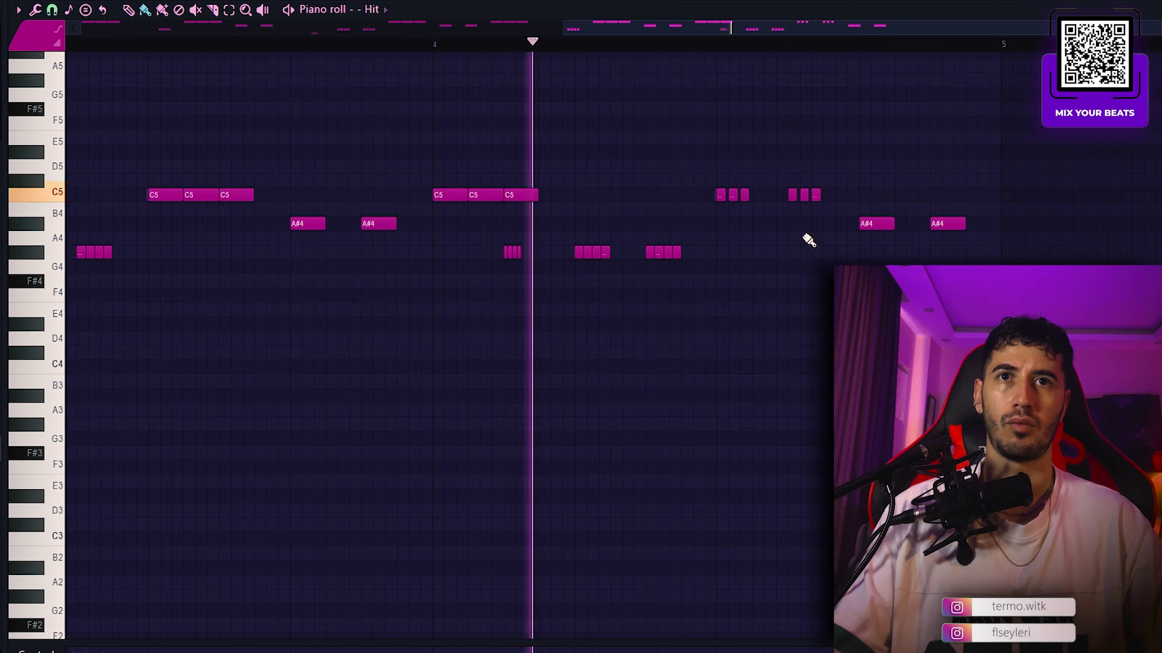
Step: Add a fourth short hit to the first C5 triplet roll in bar 4, and try one on the second roll before deleting it
{"action": "scroll", "coordinate": [780, 233], "scroll_direction": "up", "scroll_amount": 1}
{"action": "scroll", "coordinate": [780, 232], "scroll_direction": "up", "scroll_amount": 1}
{"action": "left_click", "coordinate": [738, 195]}
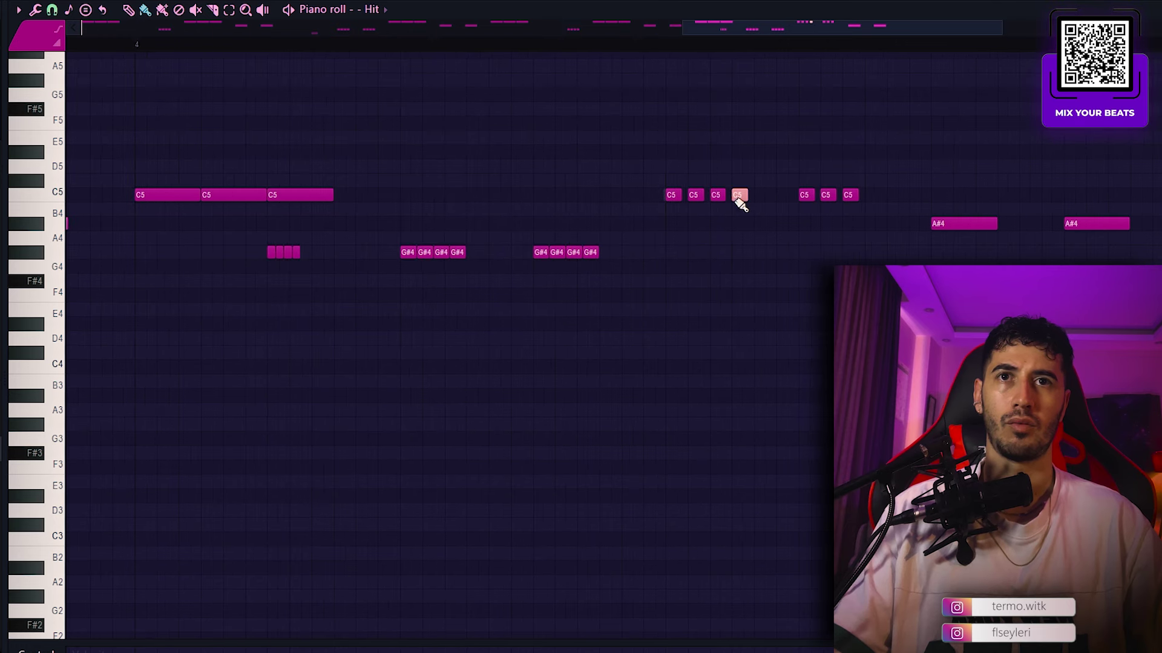
{"action": "scroll", "coordinate": [779, 241], "scroll_direction": "down", "scroll_amount": 1}
{"action": "left_click", "coordinate": [841, 195]}
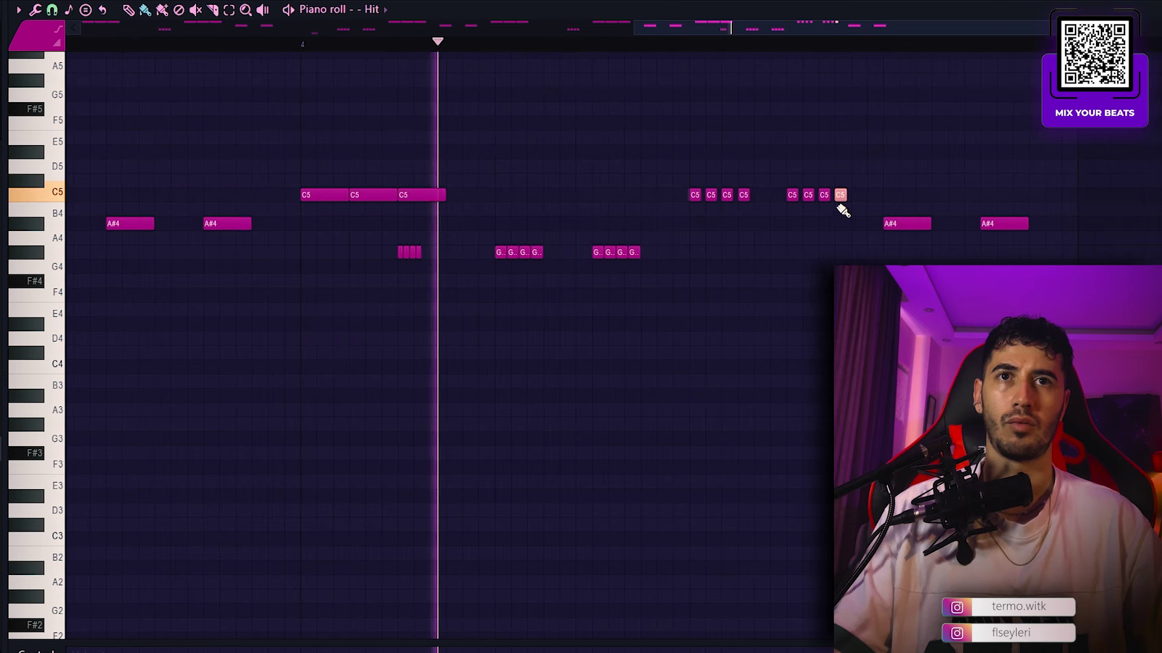
{"action": "right_click", "coordinate": [838, 196]}
Step: Paint three-hit G#4 rolls beneath the two A#4 hits at the end of bar 4 and compress them closer together
{"action": "scroll", "coordinate": [846, 212], "scroll_direction": "down", "scroll_amount": 1}
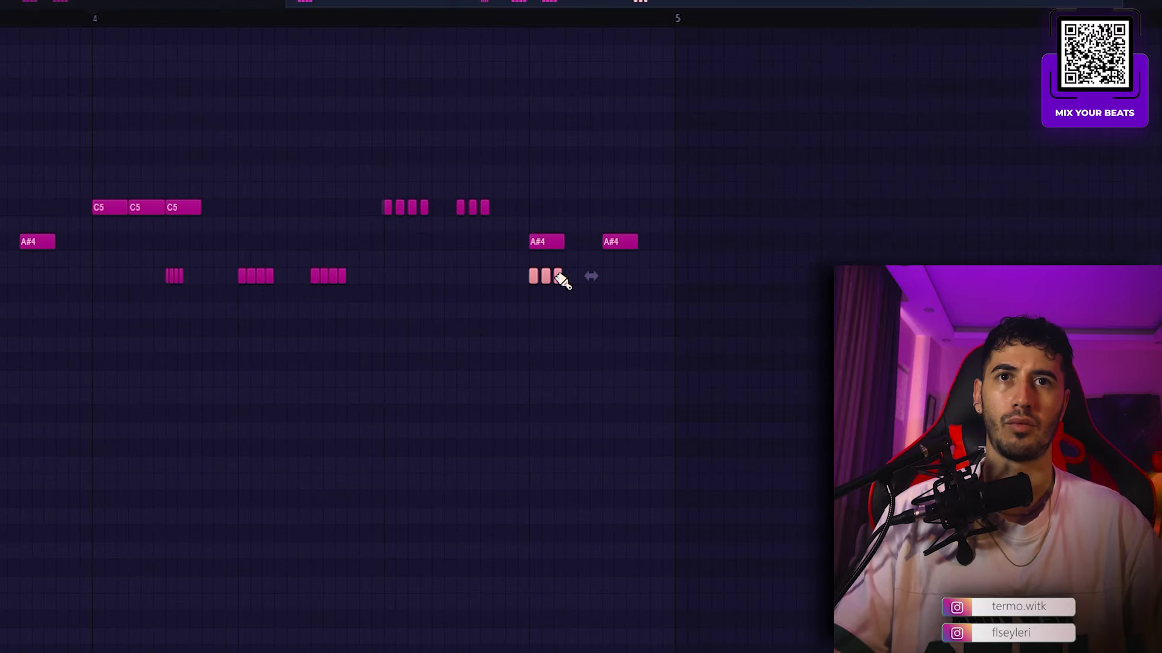
{"action": "left_click_drag", "start_coordinate": [636, 280], "coordinate": [636, 280]}
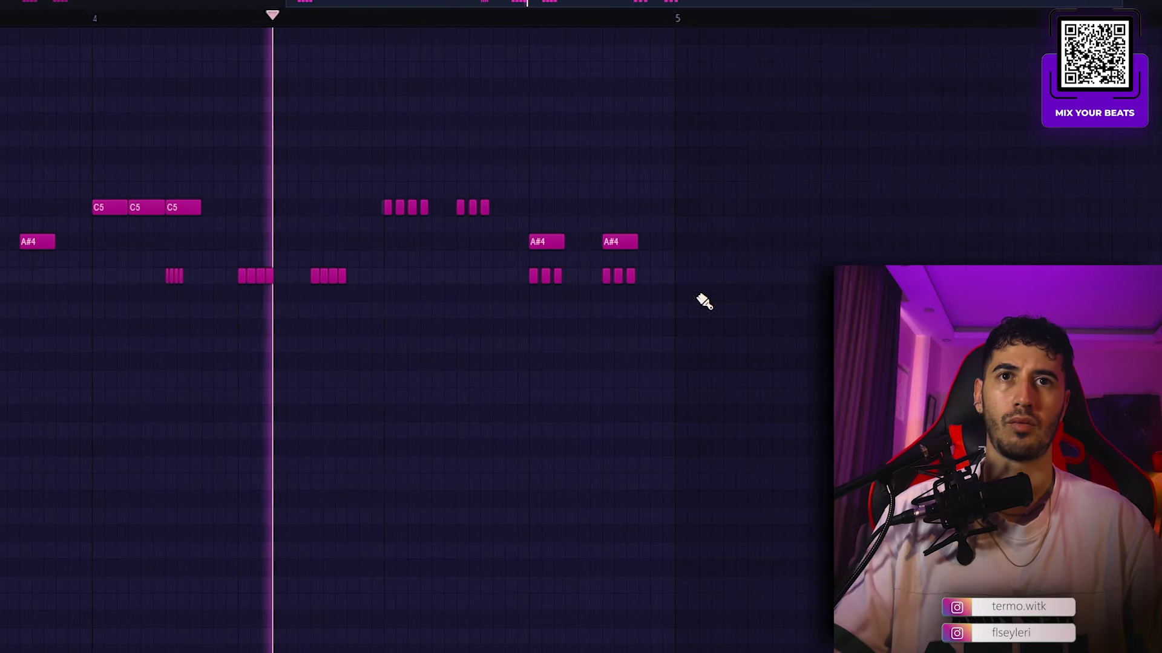
{"action": "scroll", "coordinate": [708, 306], "scroll_direction": "down", "scroll_amount": 2}
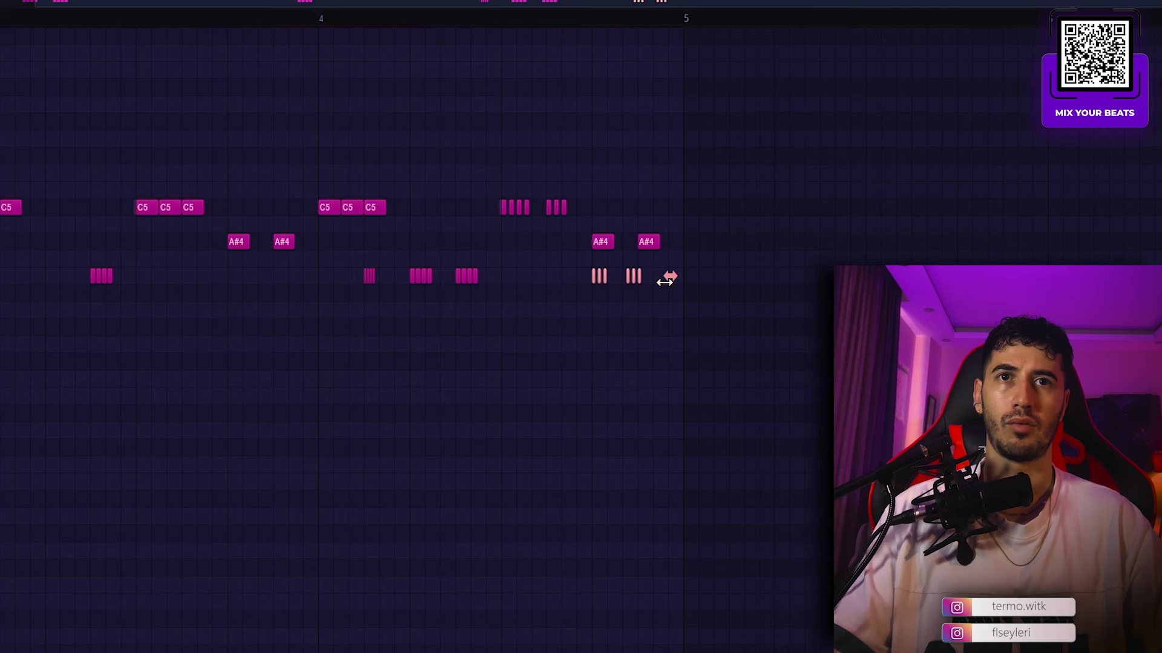
Step: Arrange the three-note G#4 rolls in the last beat of bar 4 and play back the passage
{"action": "scroll", "coordinate": [563, 290], "scroll_direction": "up", "scroll_amount": 3}
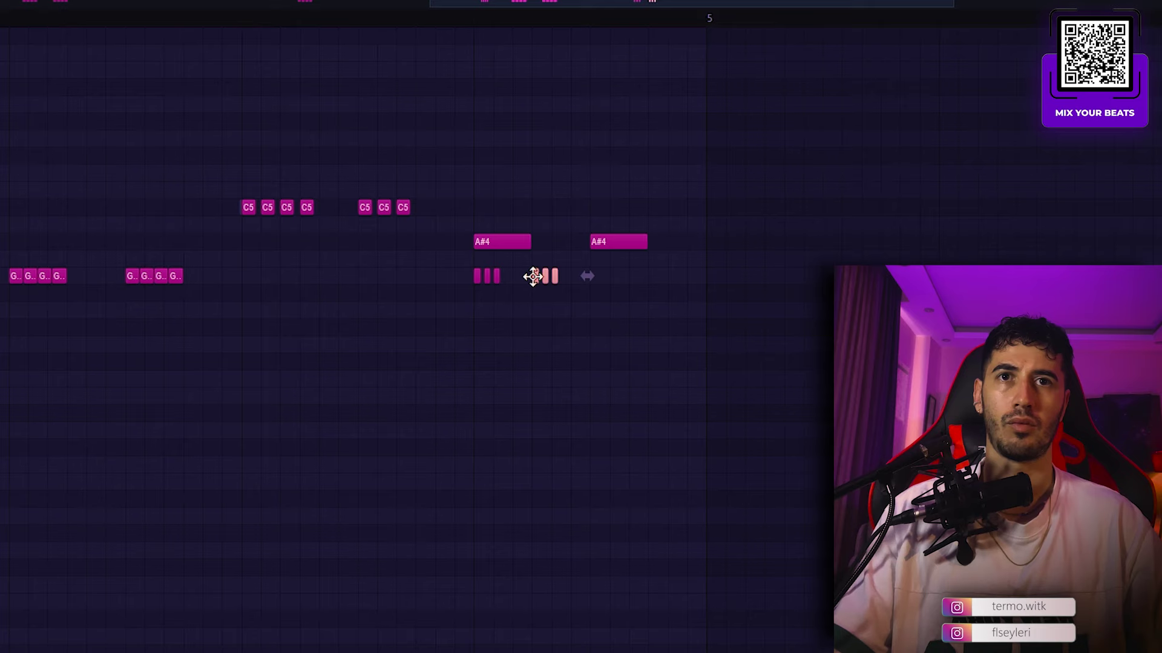
{"action": "scroll", "coordinate": [641, 318], "scroll_direction": "down", "scroll_amount": 1}
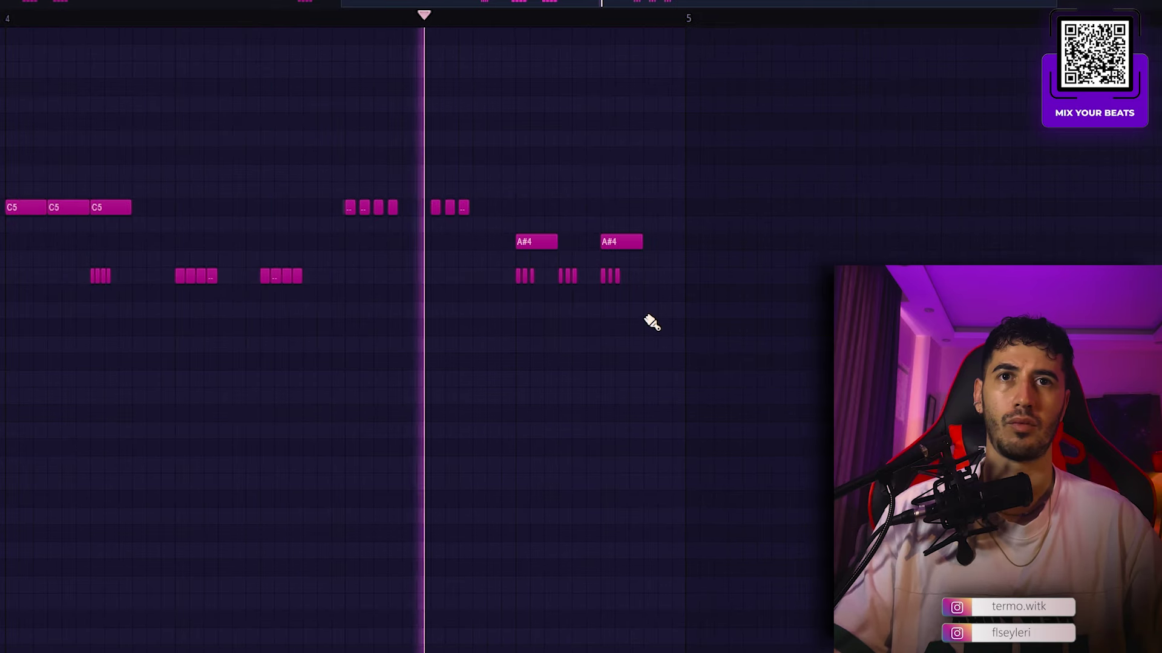
{"action": "key", "text": "space"}
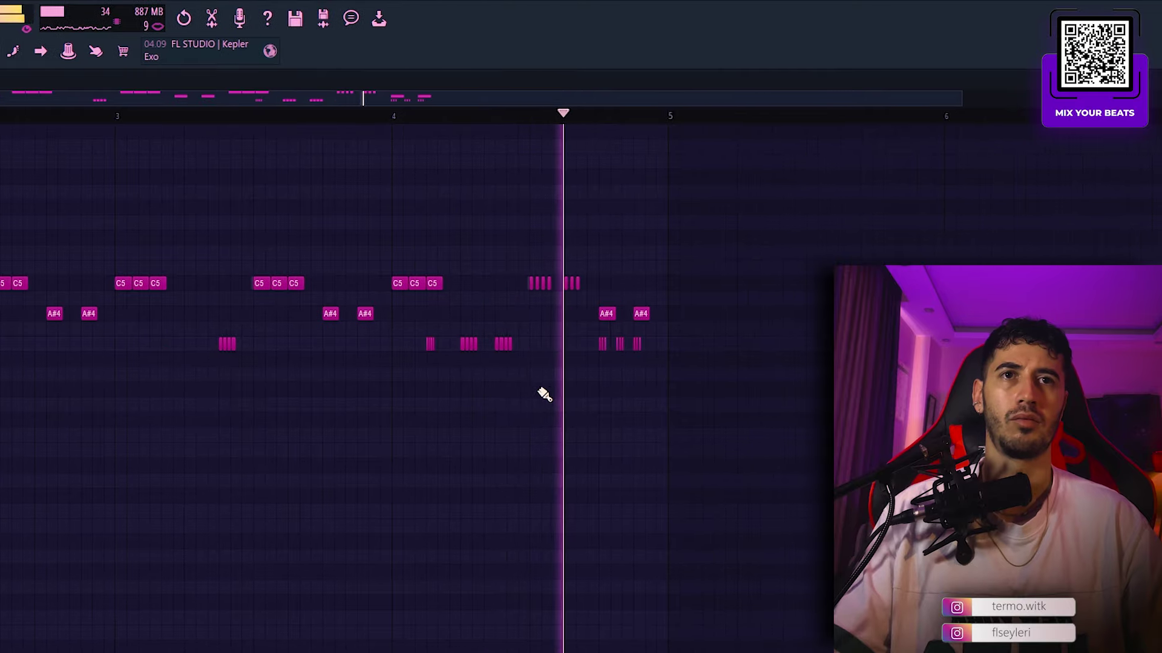
{"action": "key", "text": "space"}
Step: Place extinction hits on steps 5 and 7 of Pattern 3, removing the trial hit on step 3
{"action": "middle_click", "coordinate": [313, 393]}
{"action": "left_click", "coordinate": [335, 419]}
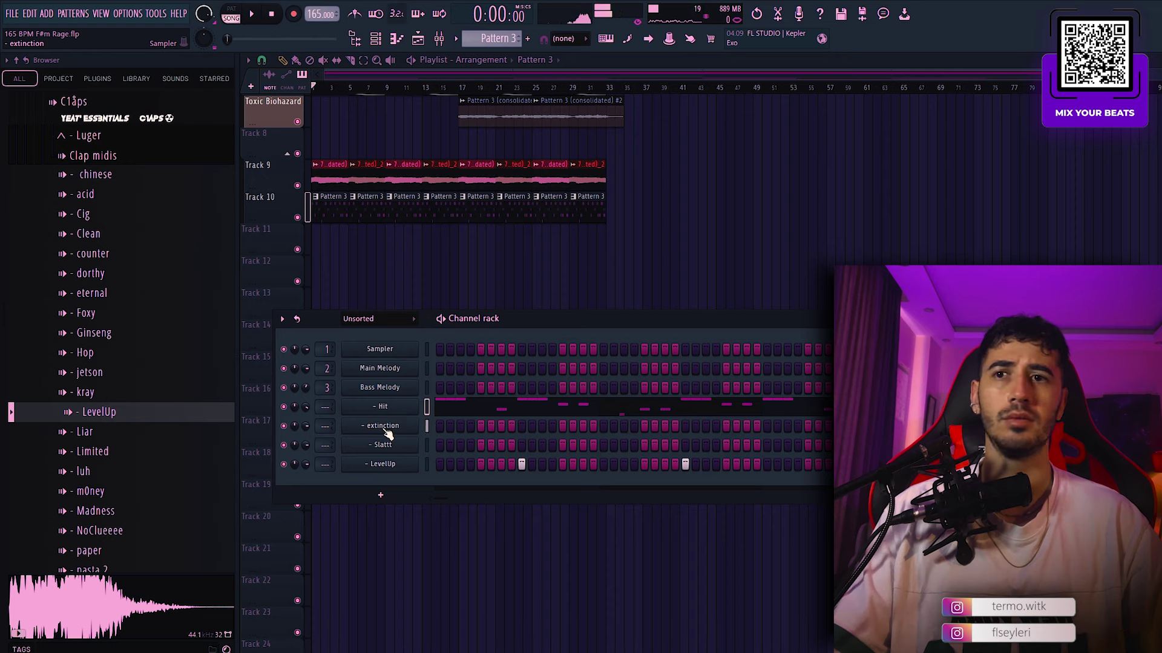
{"action": "left_click", "coordinate": [461, 426]}
{"action": "key", "text": "space"}
{"action": "key", "text": "space"}
{"action": "key", "text": "space"}
{"action": "key", "text": "space"}
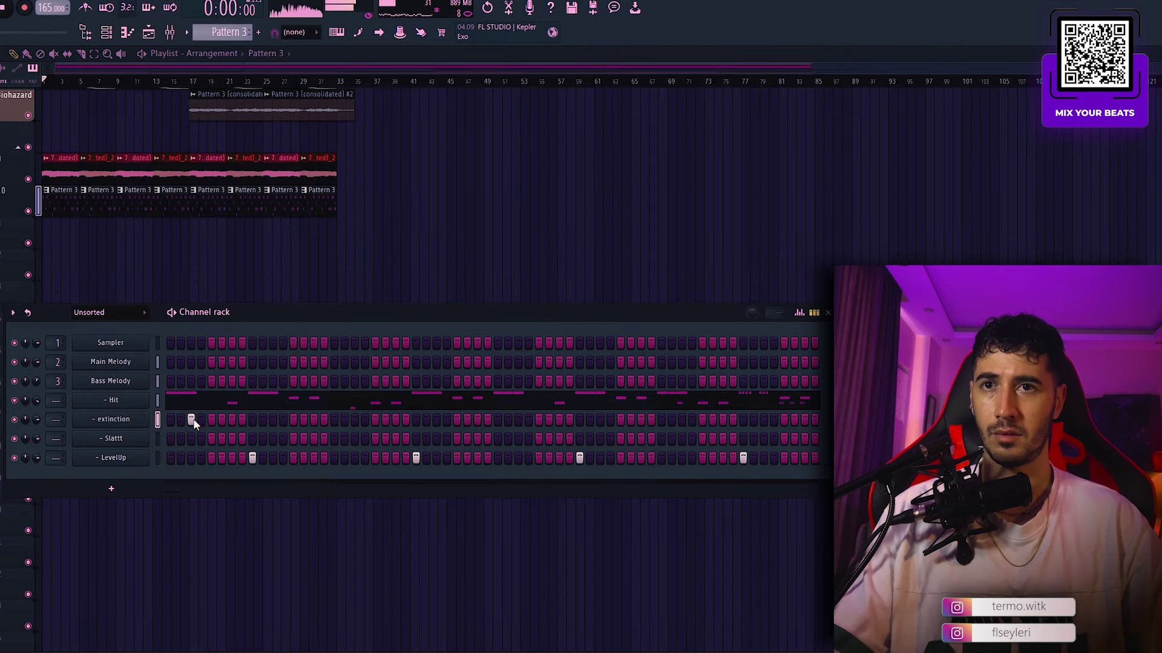
{"action": "right_click", "coordinate": [461, 426]}
{"action": "left_click", "coordinate": [481, 425]}
{"action": "key", "text": "space"}
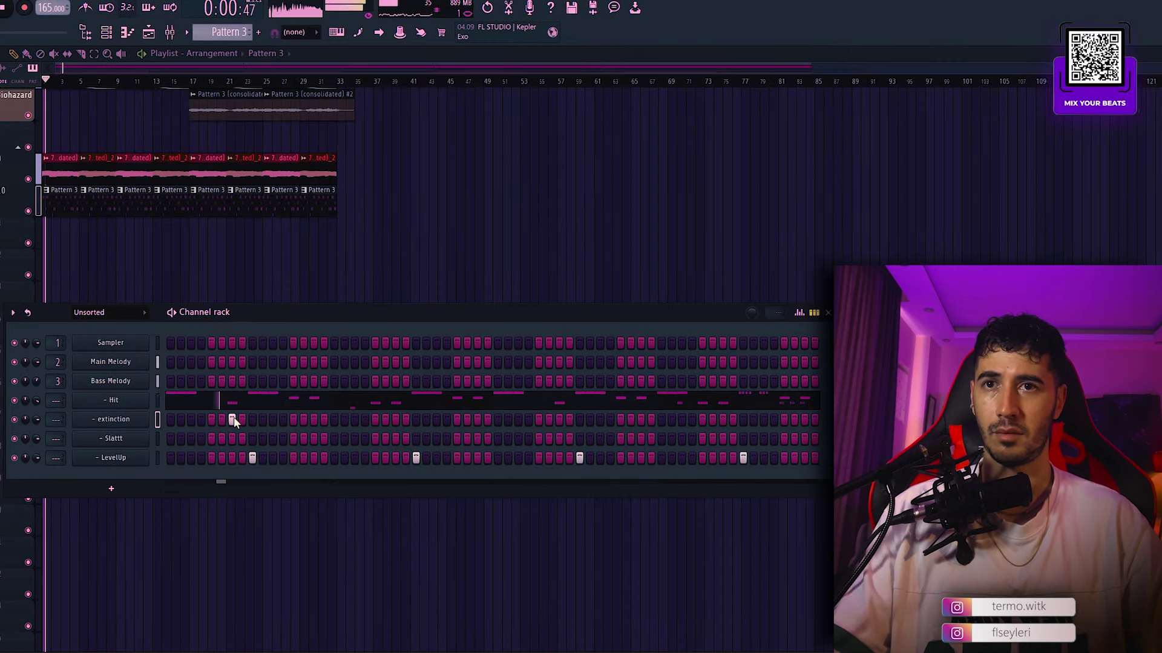
{"action": "left_click", "coordinate": [211, 418]}
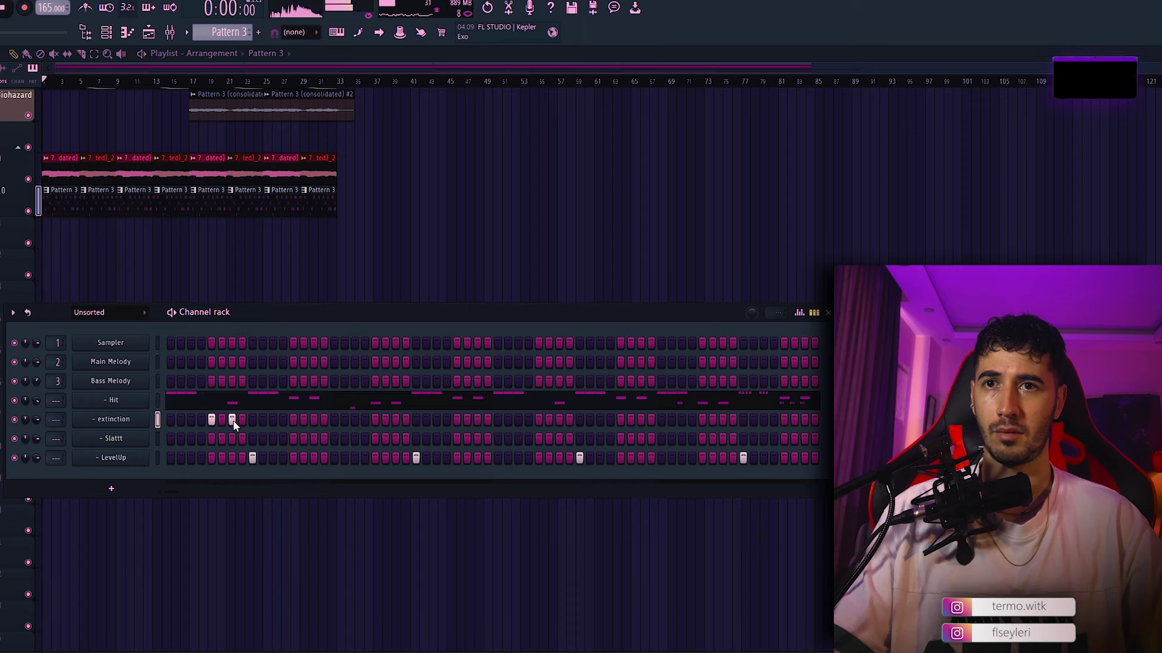
Step: Lower the extinction channel's volume and remove its hit on step 7
{"action": "left_click_drag", "start_coordinate": [37, 420], "coordinate": [37, 440]}
{"action": "key", "text": "space"}
{"action": "key", "text": "space"}
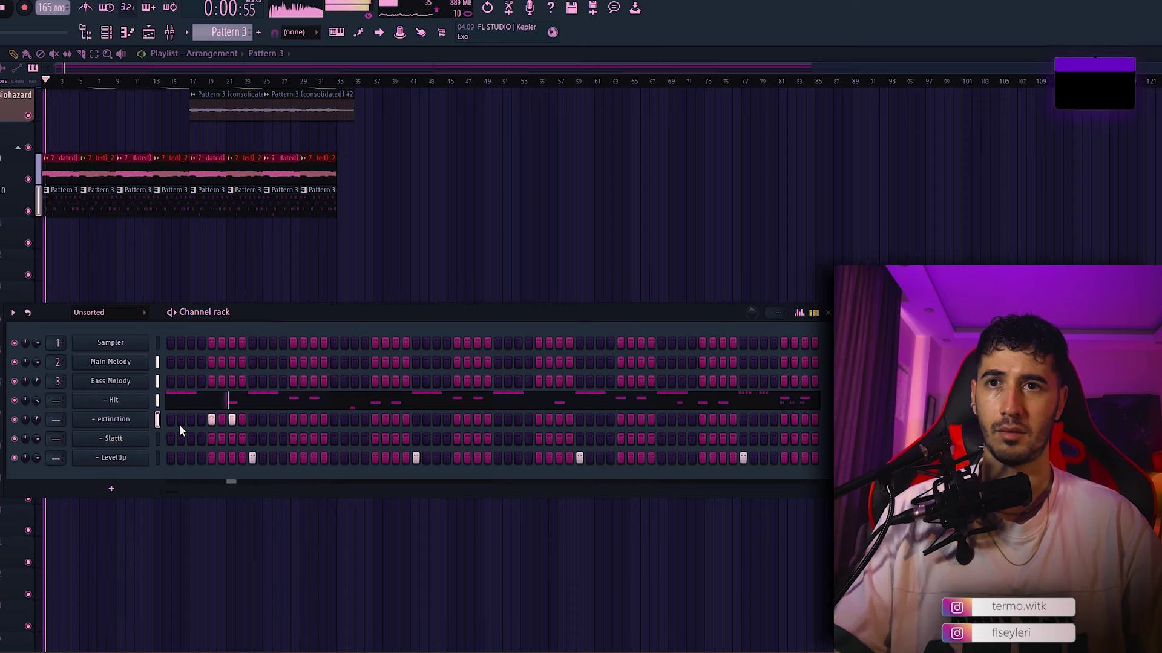
{"action": "key", "text": "space"}
{"action": "left_click", "coordinate": [232, 419]}
{"action": "key", "text": "space"}
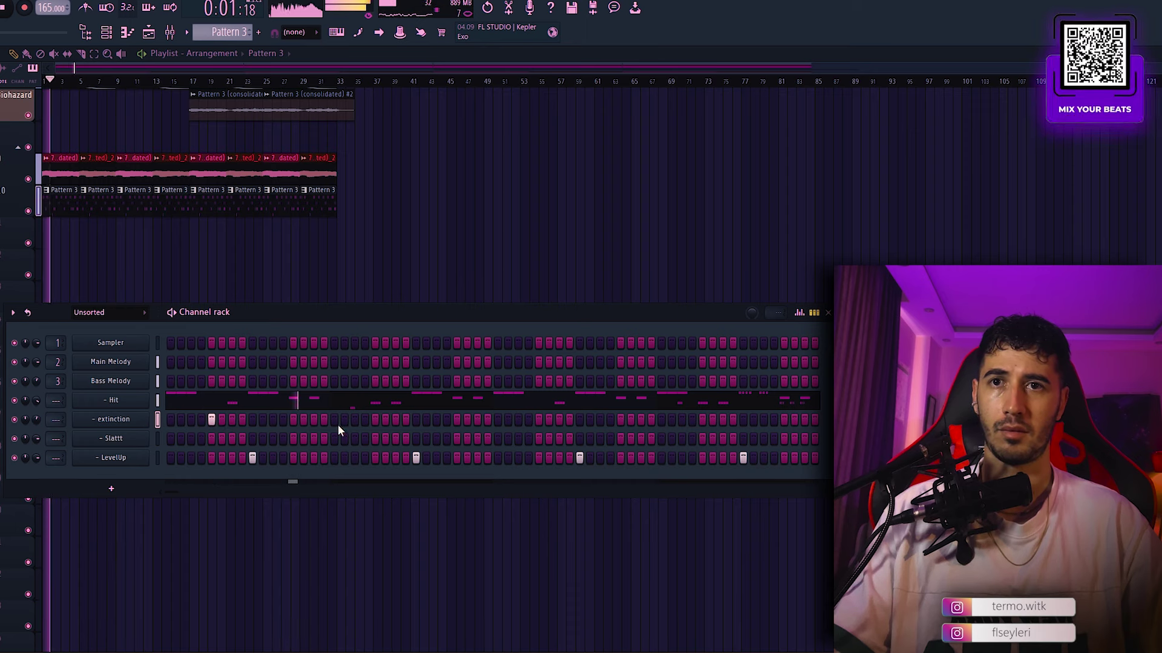
Step: Add extinction hits on steps 19, 21, 35 and 53, and check the channel's sampler settings during playback
{"action": "left_click", "coordinate": [355, 419]}
{"action": "key", "text": "space"}
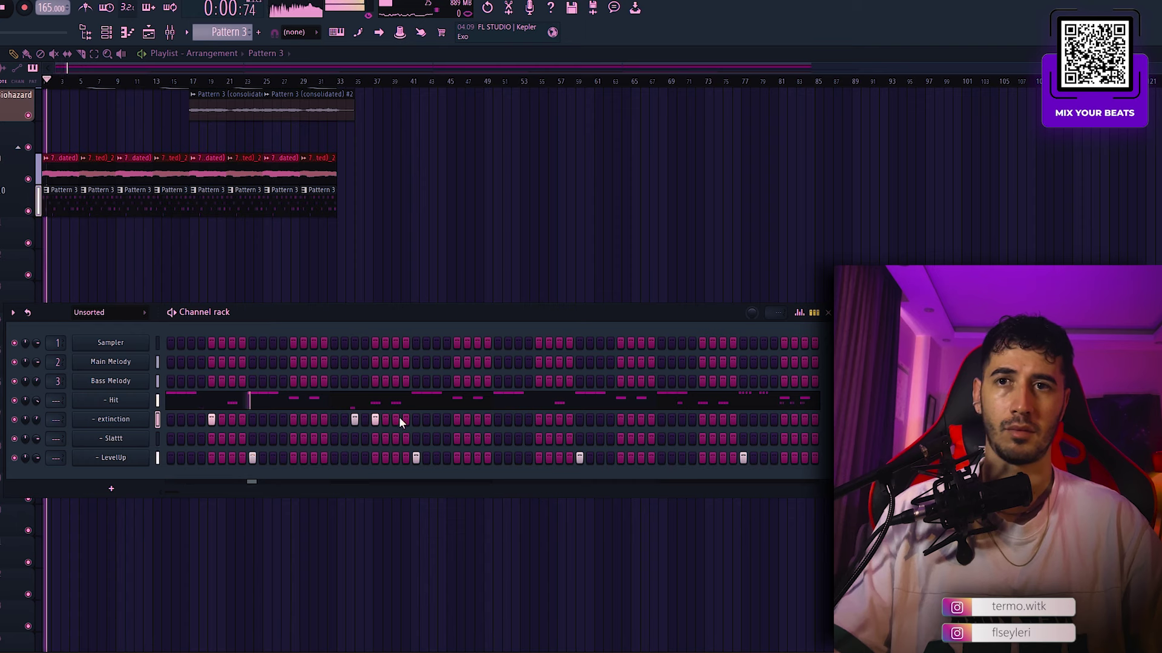
{"action": "left_click", "coordinate": [518, 419]}
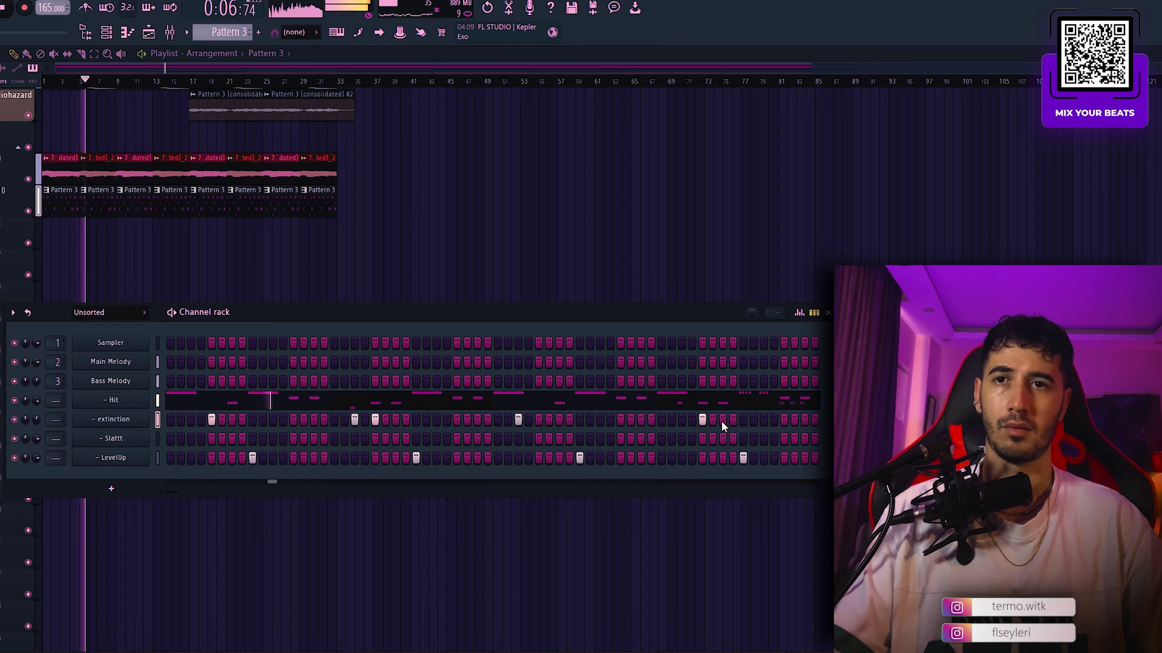
{"action": "left_click", "coordinate": [106, 423]}
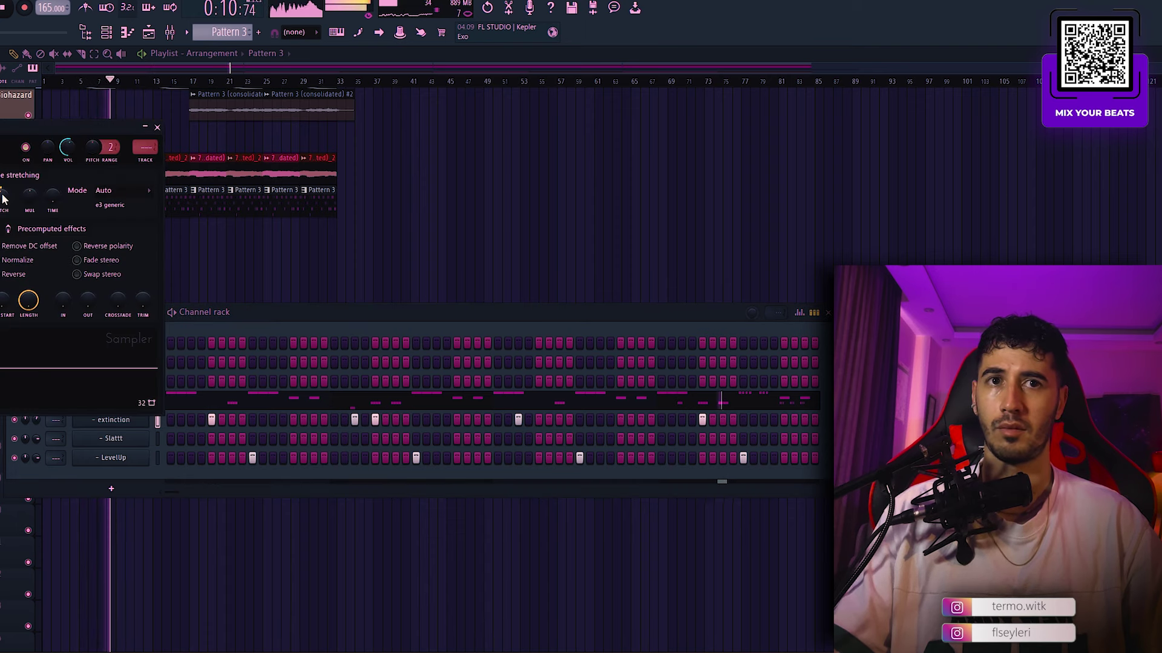
{"action": "left_click", "coordinate": [158, 128]}
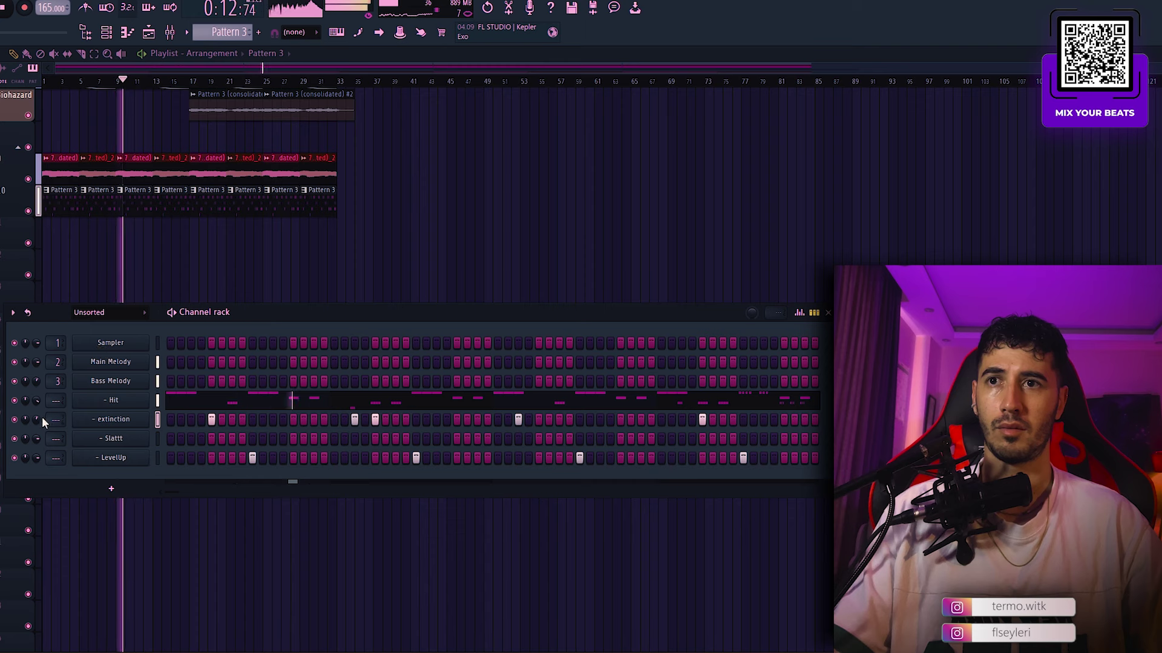
{"action": "key", "text": "space"}
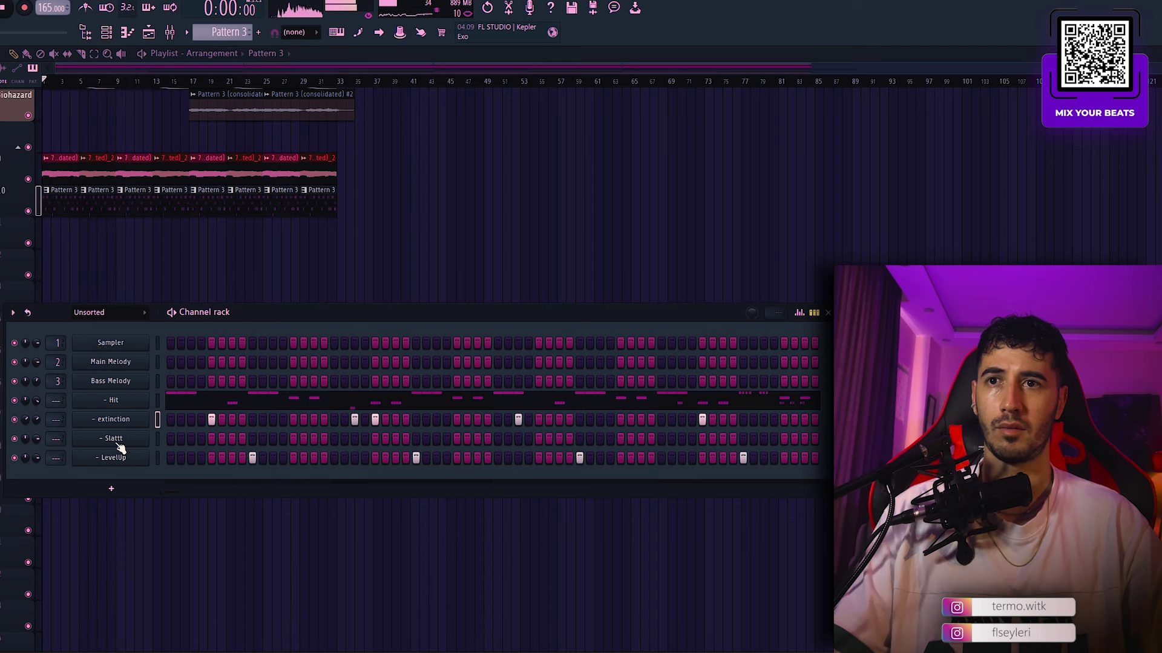
Step: Place Slattt hits on steps 3 and 31, removing the trial hit on step 35
{"action": "left_click", "coordinate": [190, 439]}
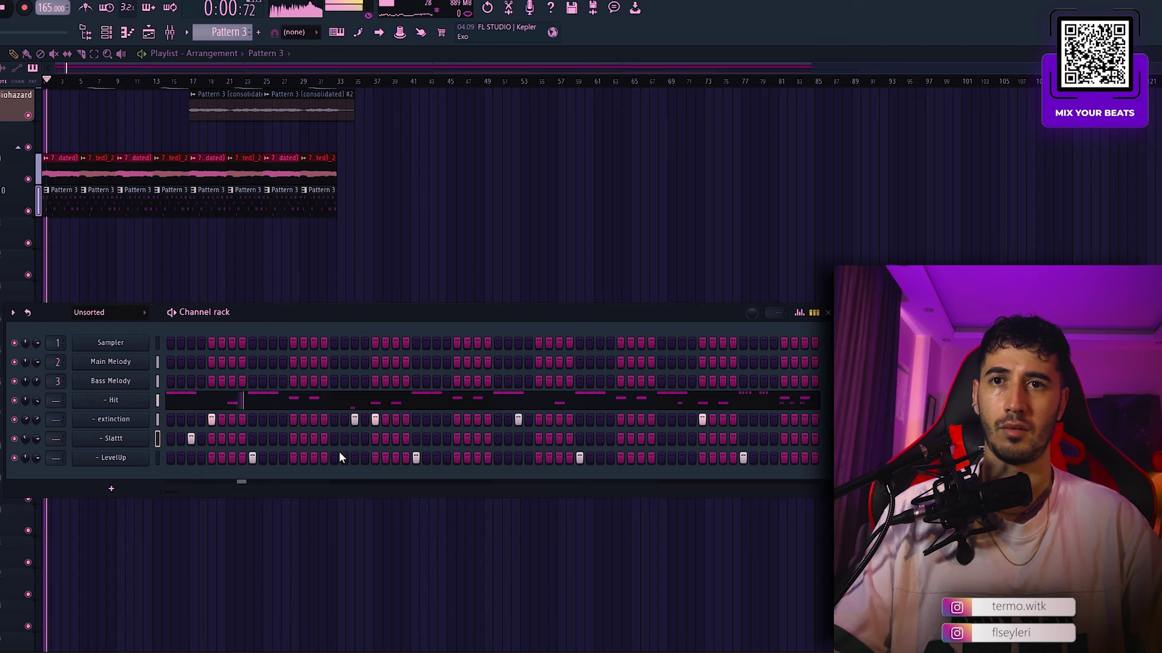
{"action": "left_click", "coordinate": [477, 440]}
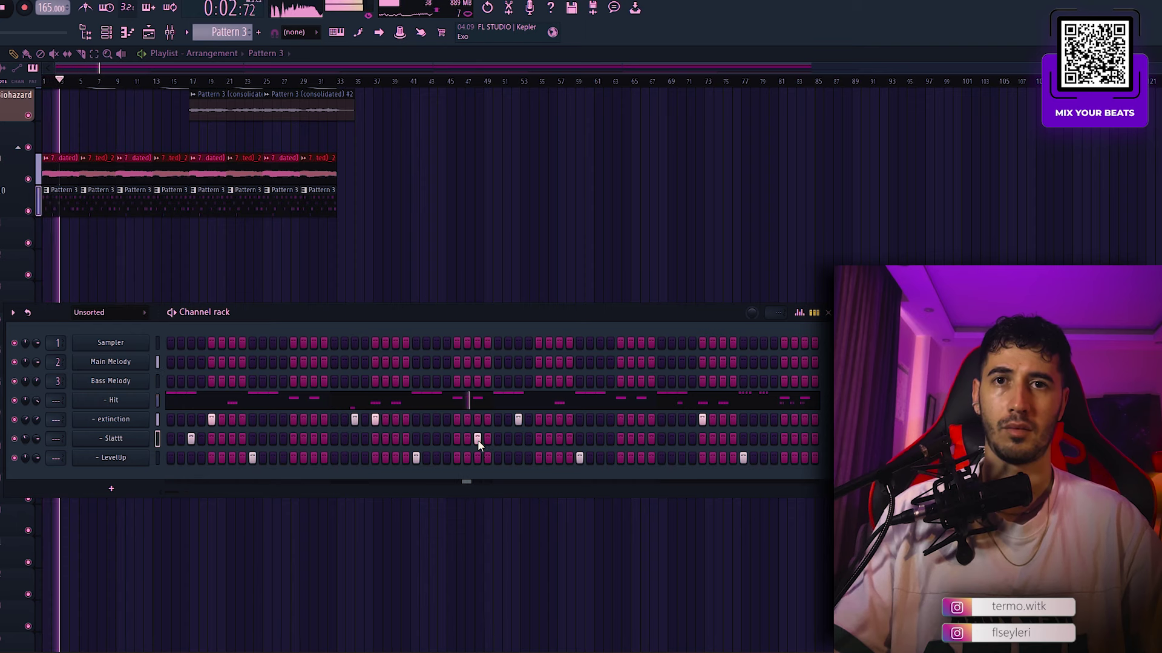
{"action": "key", "text": "space"}
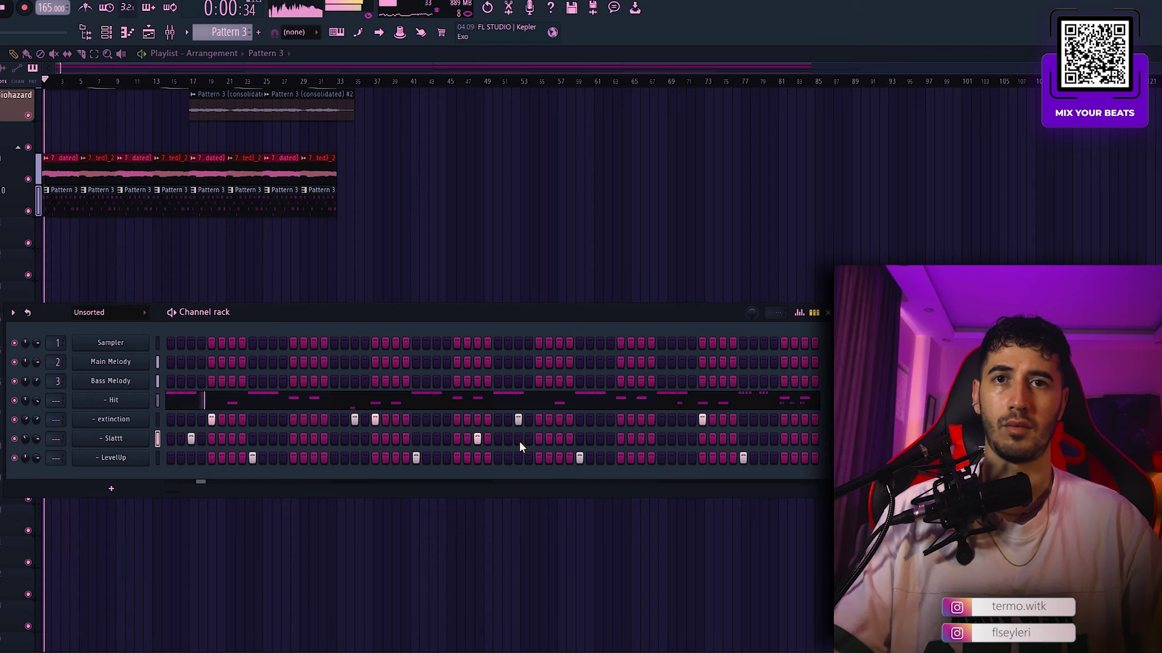
{"action": "left_click", "coordinate": [520, 440]}
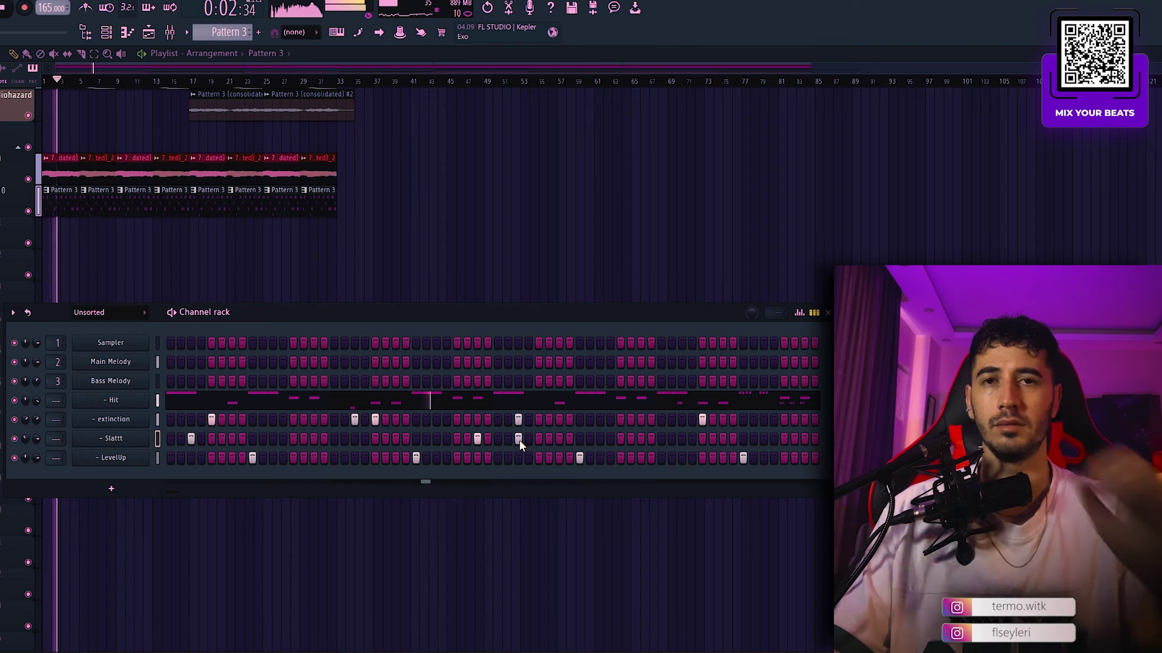
{"action": "left_click", "coordinate": [519, 440]}
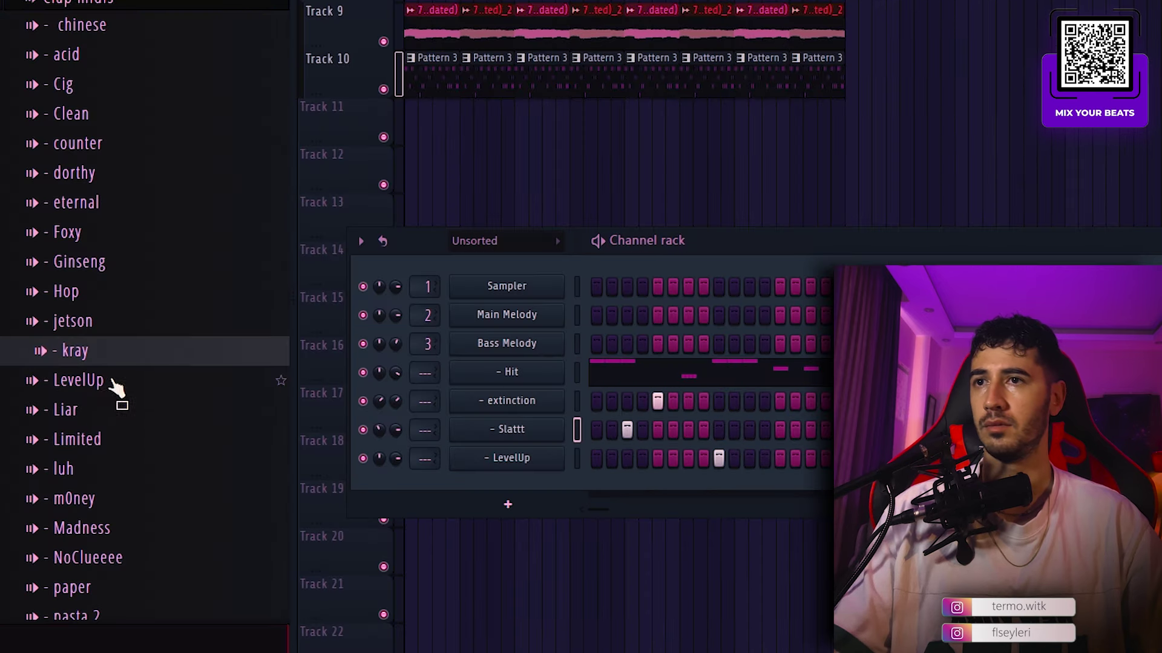
Step: Add the m0ney sample as a new channel and place its hits on steps 3, 31, 35 and 63
{"action": "left_click_drag", "start_coordinate": [85, 439], "coordinate": [644, 498]}
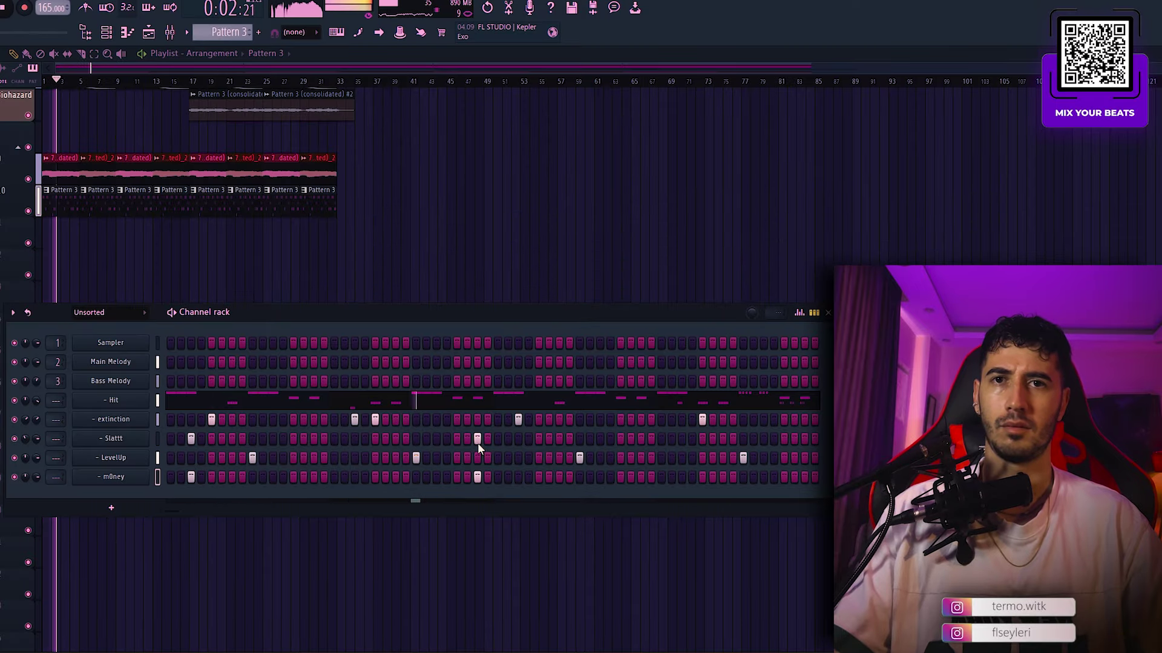
{"action": "key", "text": "space"}
{"action": "key", "text": "space"}
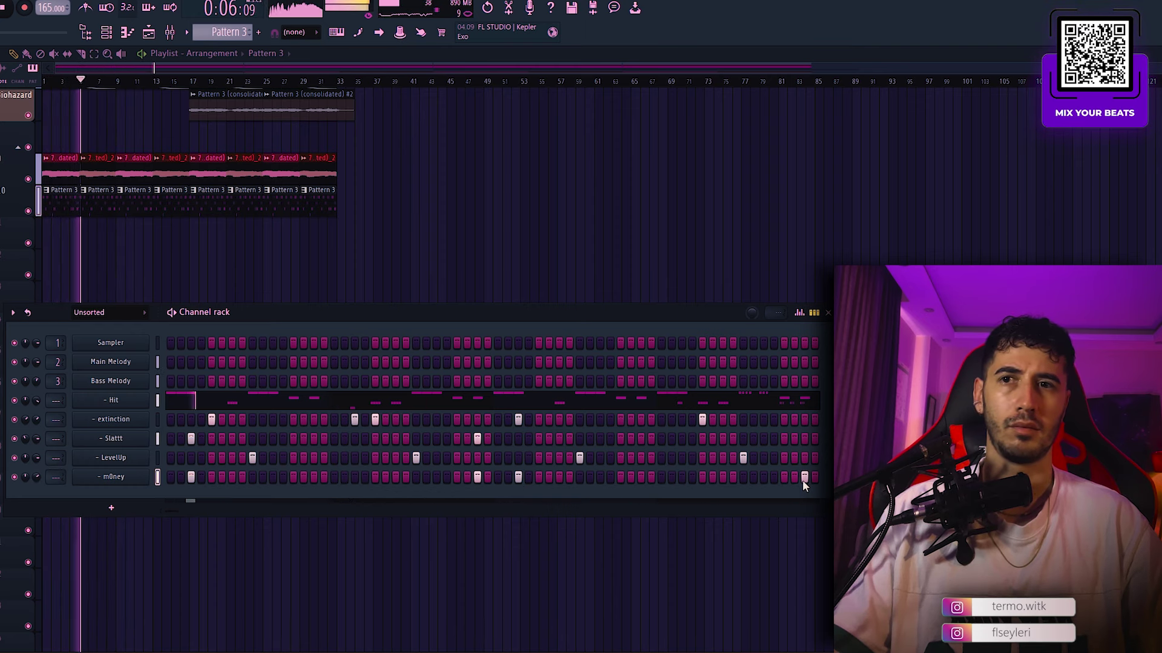
{"action": "left_click", "coordinate": [763, 478]}
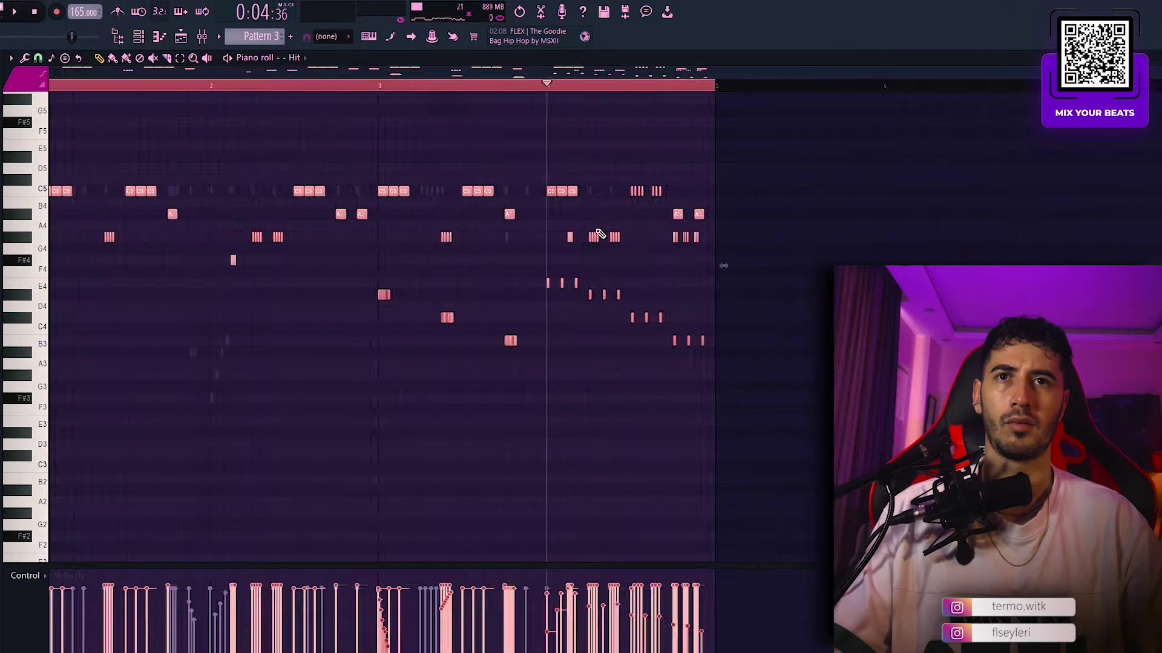
Step: Duplicate the whole four-bar Hit note sequence into bars 5 to 8 and clear the selection
{"action": "key", "text": "ctrl+b"}
{"action": "key", "text": "ctrl+d"}
Step: Place a four-note G#4 roll above each of the three E4 notes starting bar 8, and delete those E4 notes
{"action": "scroll", "coordinate": [868, 156], "scroll_direction": "up", "scroll_amount": 3}
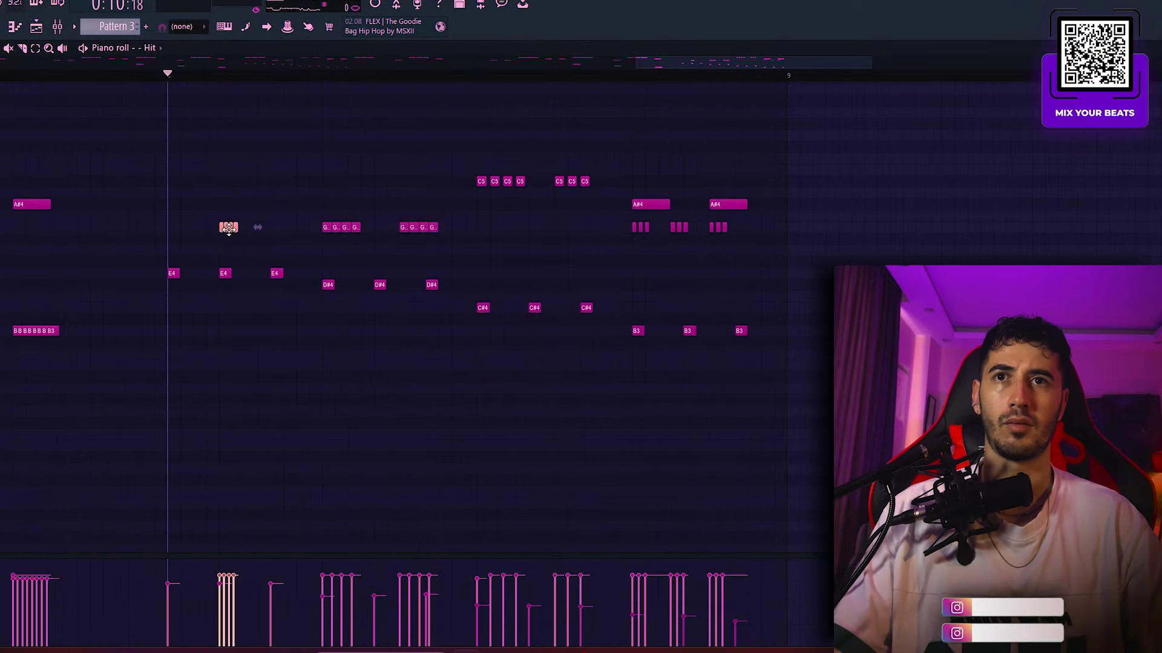
{"action": "left_click_drag", "start_coordinate": [229, 228], "coordinate": [177, 228]}
{"action": "left_click_drag", "start_coordinate": [177, 228], "coordinate": [280, 228]}
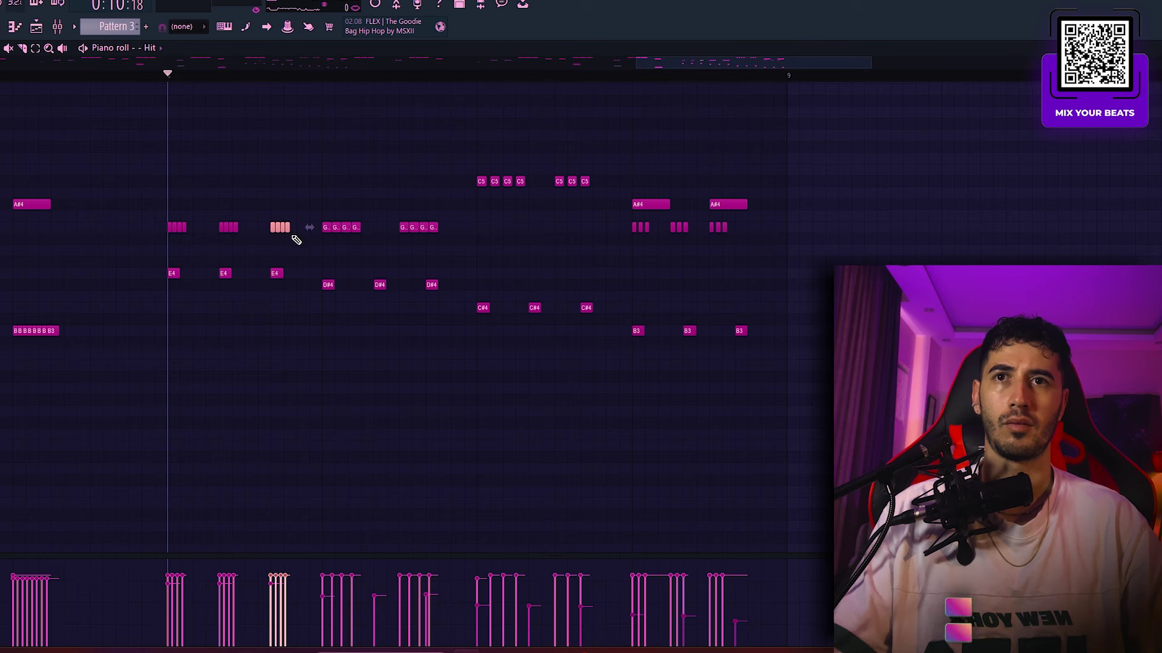
{"action": "right_click", "coordinate": [275, 273]}
{"action": "right_click", "coordinate": [224, 272]}
{"action": "right_click", "coordinate": [172, 273]}
Step: Transpose the three four-note rolls in the first beat of bar 8 down to E4 and play them back
{"action": "left_click_drag", "start_coordinate": [156, 223], "coordinate": [269, 227]}
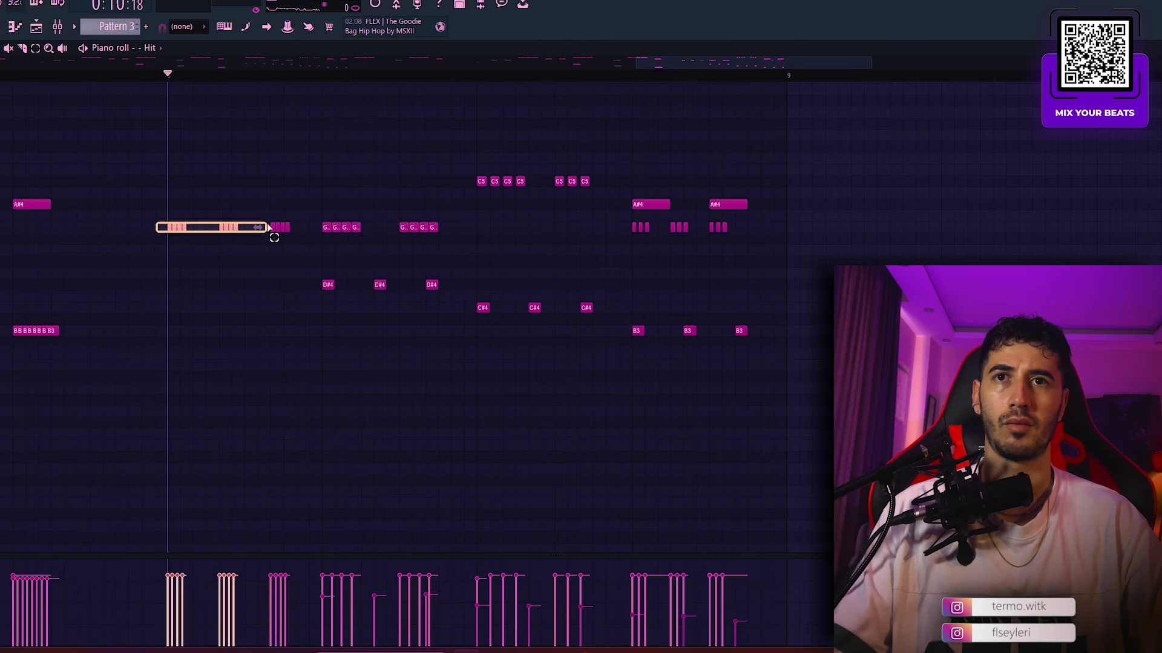
{"action": "key", "text": "Down"}
{"action": "key", "text": "Down"}
{"action": "key", "text": "Down"}
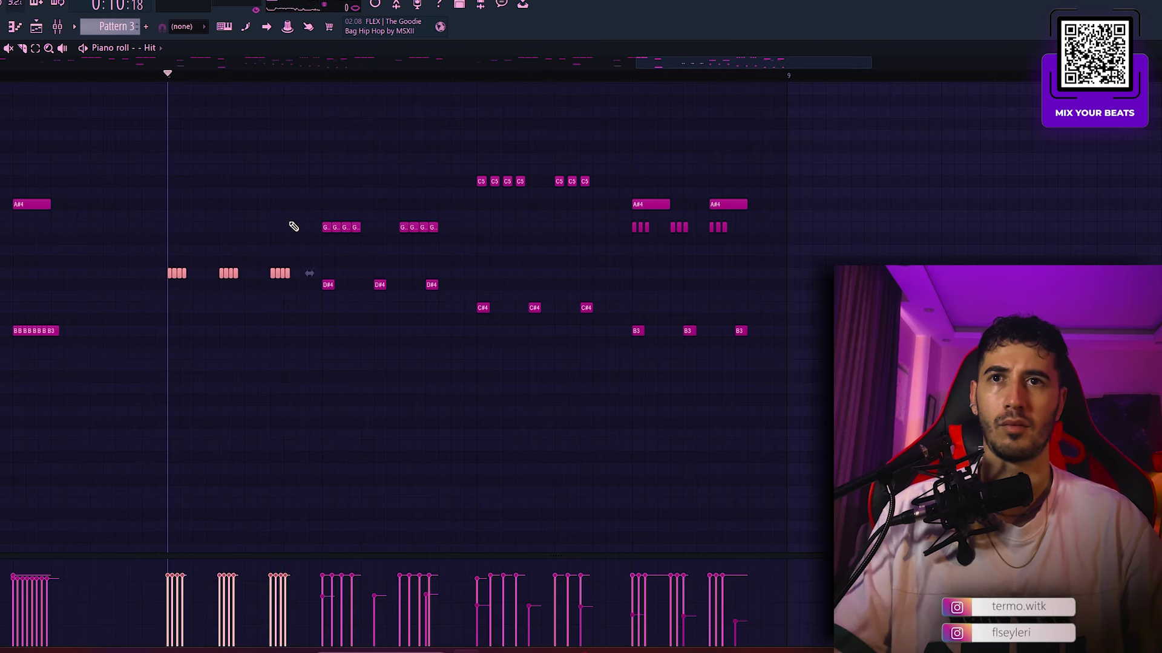
{"action": "key", "text": "ctrl+d"}
{"action": "key", "text": "space"}
{"action": "key", "text": "space"}
Step: Replace the three D#4 notes in the second beat of bar 8 with three evenly spaced four-note G#4 rolls
{"action": "left_click_drag", "start_coordinate": [455, 215], "coordinate": [384, 249]}
{"action": "scroll", "coordinate": [363, 257], "scroll_direction": "up", "scroll_amount": 2}
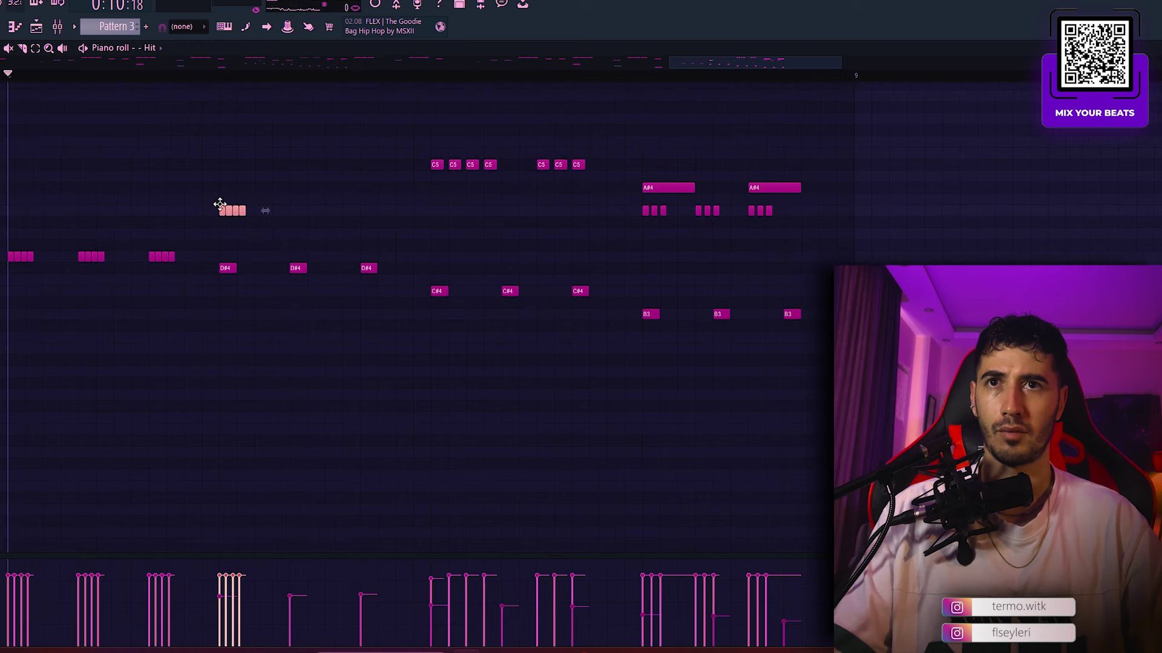
{"action": "mouse_move", "coordinate": [227, 210]}
{"action": "left_mouse_down"}
{"action": "mouse_move", "coordinate": [374, 210]}
{"action": "mouse_move", "coordinate": [316, 225]}
{"action": "mouse_move", "coordinate": [208, 205]}
{"action": "left_mouse_up"}
{"action": "key", "text": "ctrl+d"}
{"action": "key", "text": "space"}
{"action": "key", "text": "space"}
{"action": "key", "text": "space"}
{"action": "key", "text": "space"}
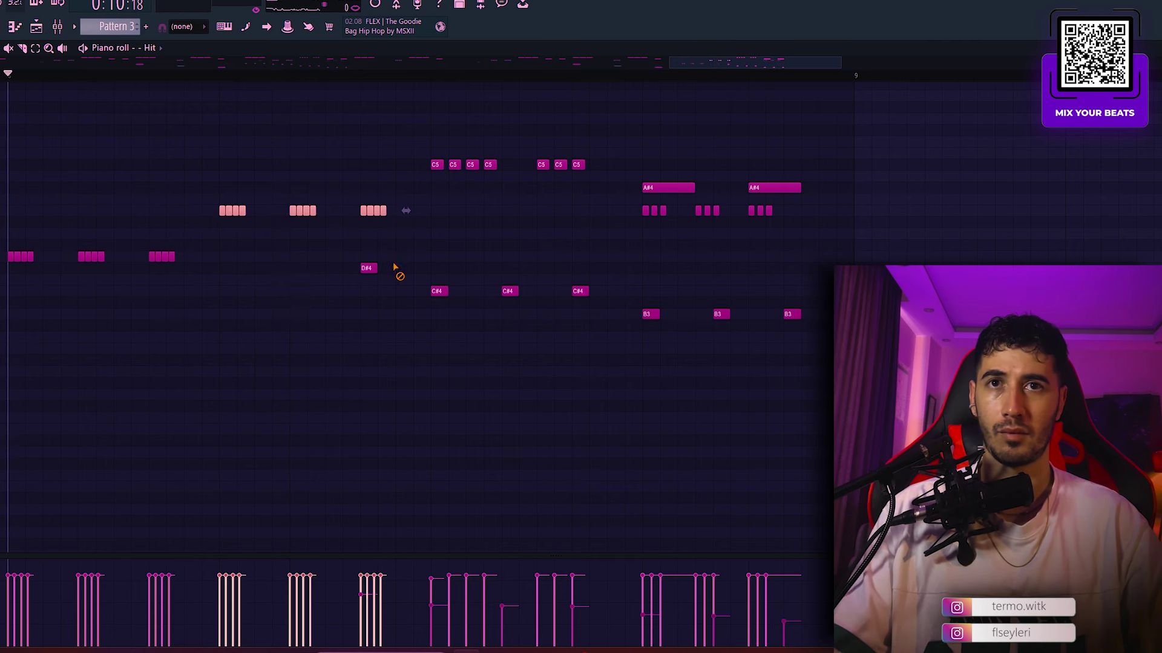
{"action": "right_click", "coordinate": [363, 269]}
Step: Transpose the three rolls in the second beat of bar 8 down to D4 and play them back
{"action": "left_click_drag", "start_coordinate": [403, 224], "coordinate": [215, 205]}
{"action": "key", "text": "shift+Down"}
{"action": "key", "text": "shift+Down"}
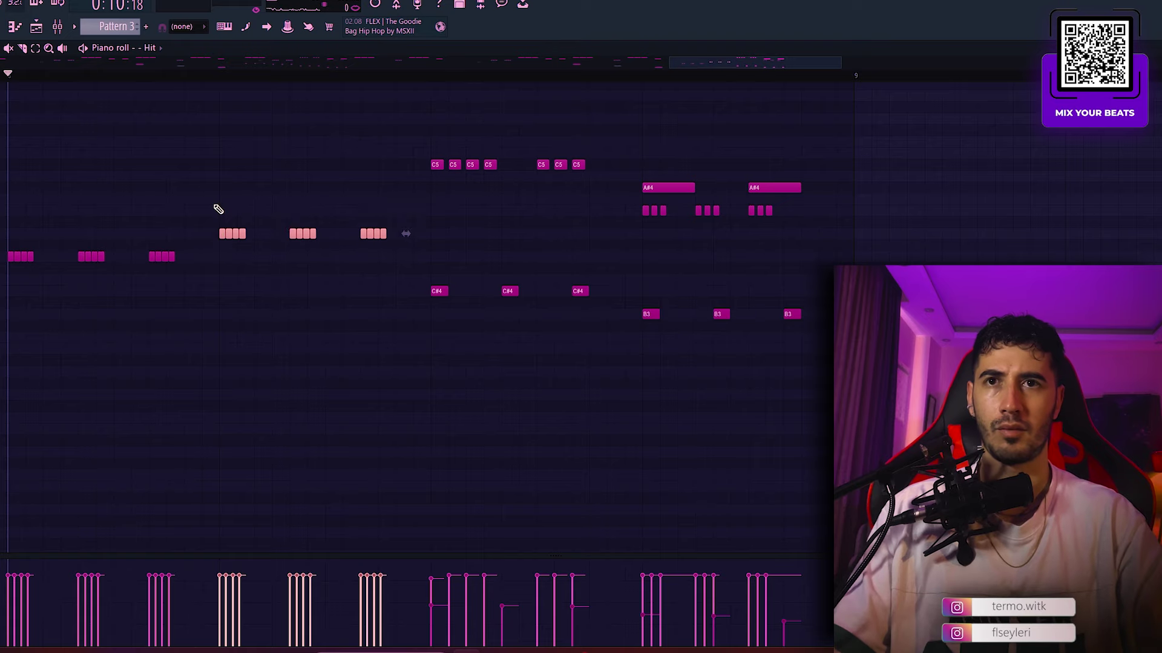
{"action": "key", "text": "shift+Down"}
{"action": "key", "text": "shift+Down"}
{"action": "key", "text": "shift+Down"}
{"action": "key", "text": "space"}
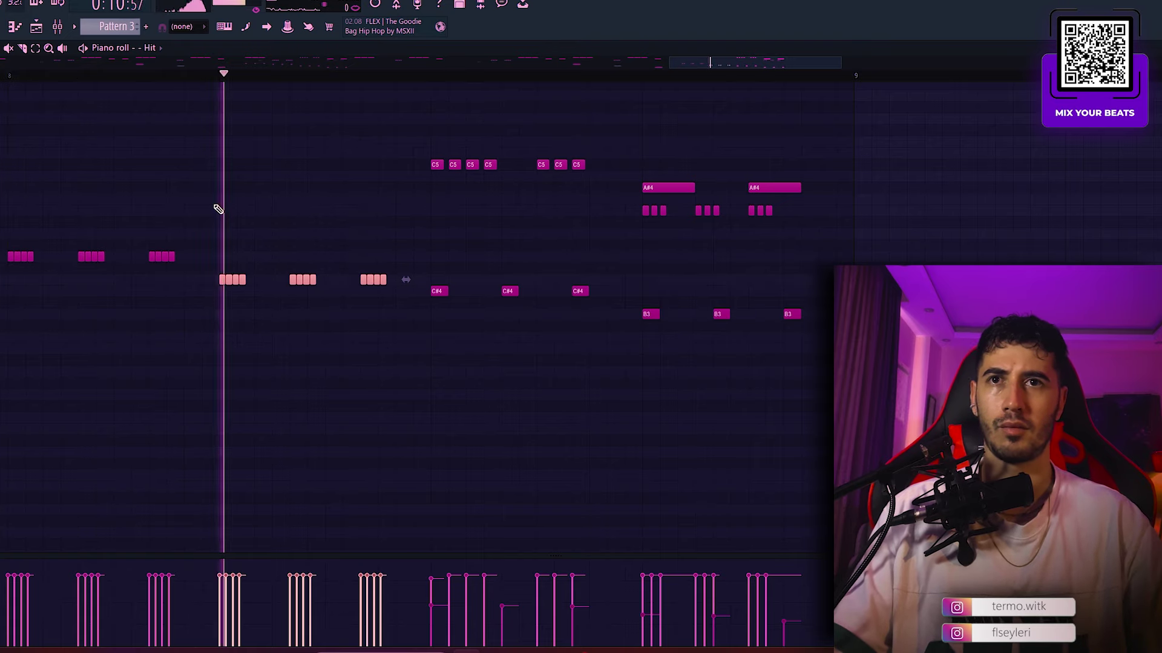
{"action": "scroll", "coordinate": [254, 230], "scroll_direction": "down", "scroll_amount": 2}
{"action": "key", "text": "space"}
Step: Thin each of the three D4 rolls to its first note only and audition the bar
{"action": "left_click", "coordinate": [262, 286], "text": "ctrl"}
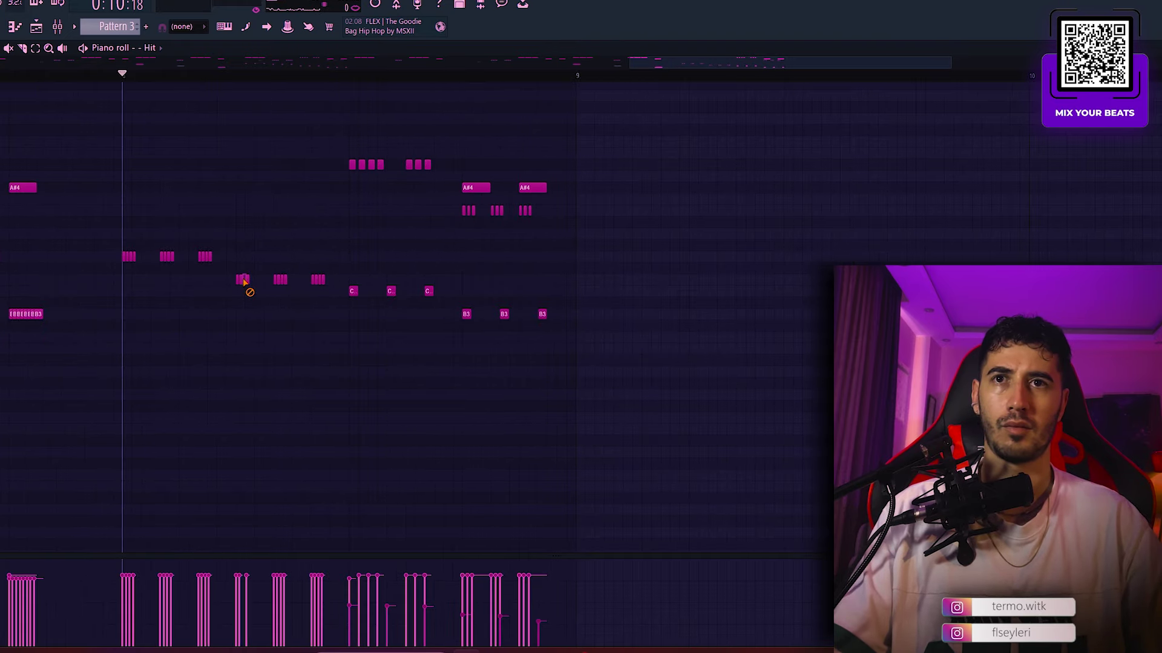
{"action": "right_click", "coordinate": [244, 282]}
{"action": "right_click", "coordinate": [282, 281]}
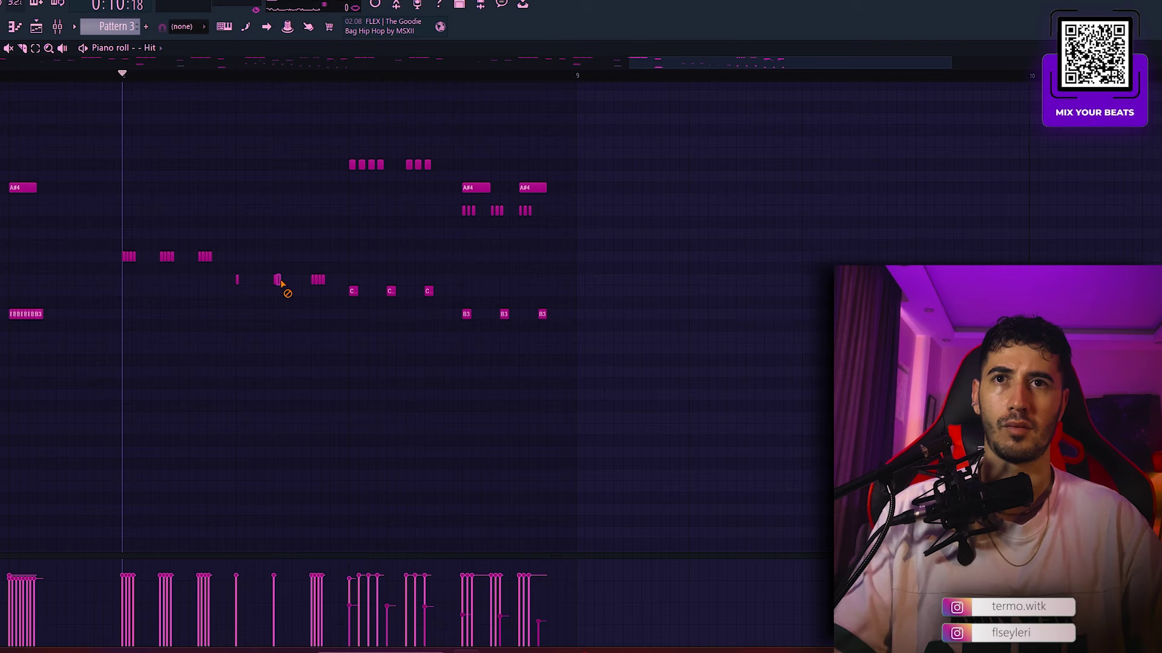
{"action": "right_click", "coordinate": [319, 280]}
{"action": "key", "text": "space"}
{"action": "key", "text": "space"}
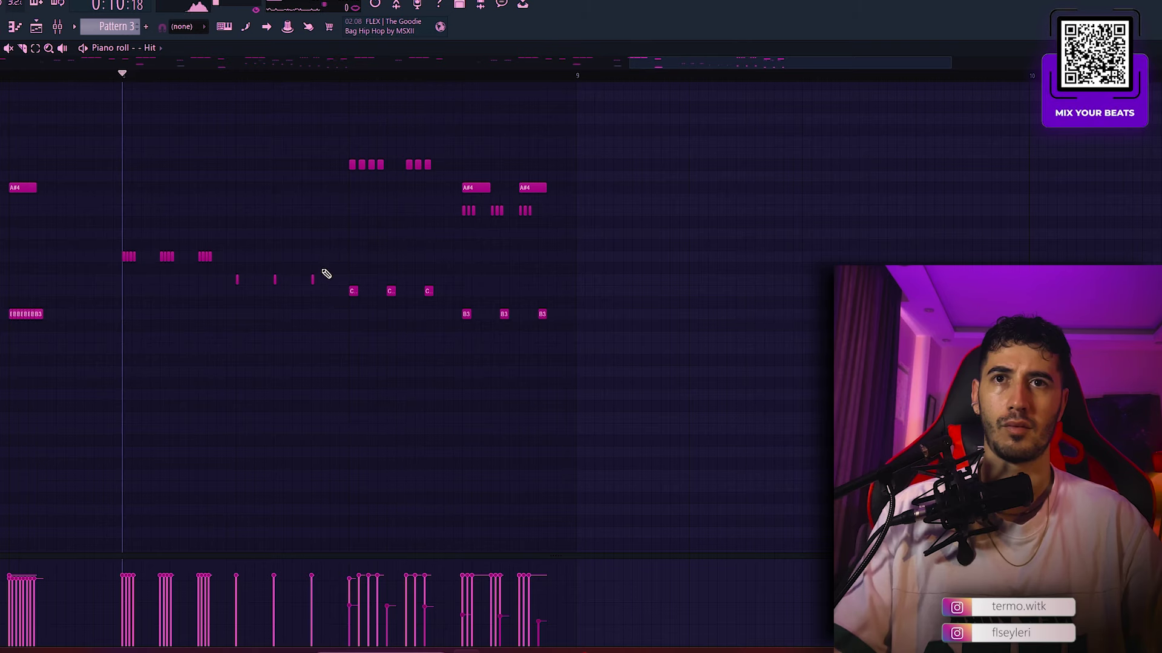
Step: Try discarding the note lengths of the three single D4 notes, undo it, and play back bar 8
{"action": "scroll", "coordinate": [322, 278], "scroll_direction": "up", "scroll_amount": 3}
{"action": "left_click_drag", "start_coordinate": [332, 265], "coordinate": [188, 281]}
{"action": "key", "text": "space"}
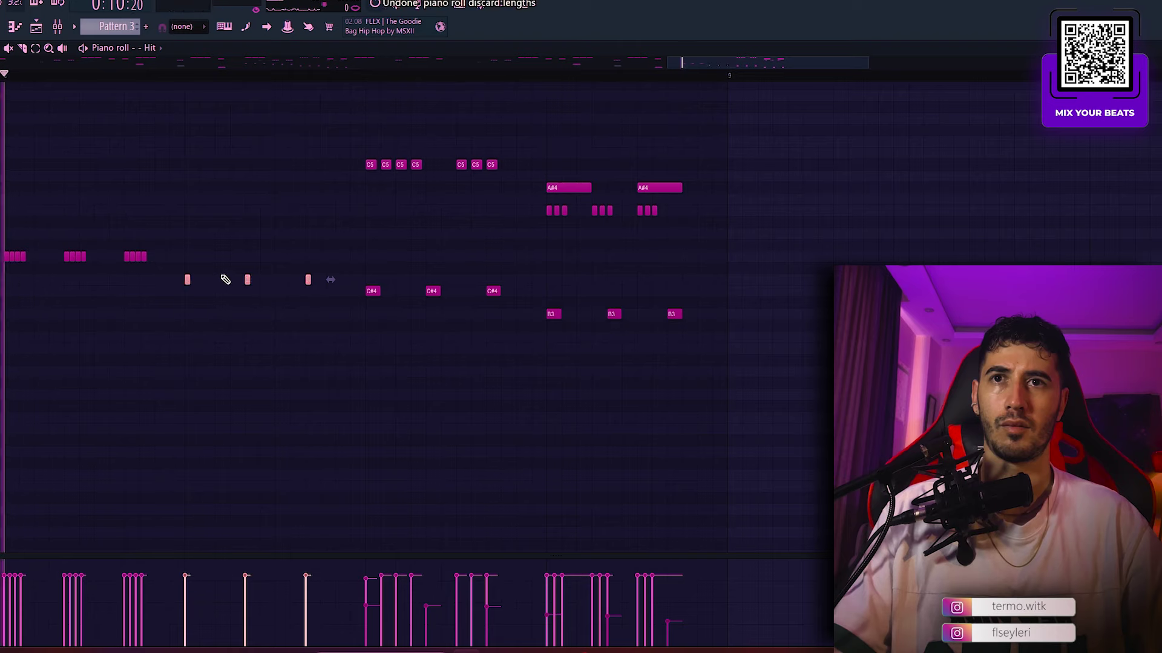
{"action": "scroll", "coordinate": [315, 261], "scroll_direction": "down", "scroll_amount": 2}
{"action": "key", "text": "space"}
{"action": "left_click_drag", "start_coordinate": [463, 272], "coordinate": [336, 251]}
{"action": "key", "text": "space"}
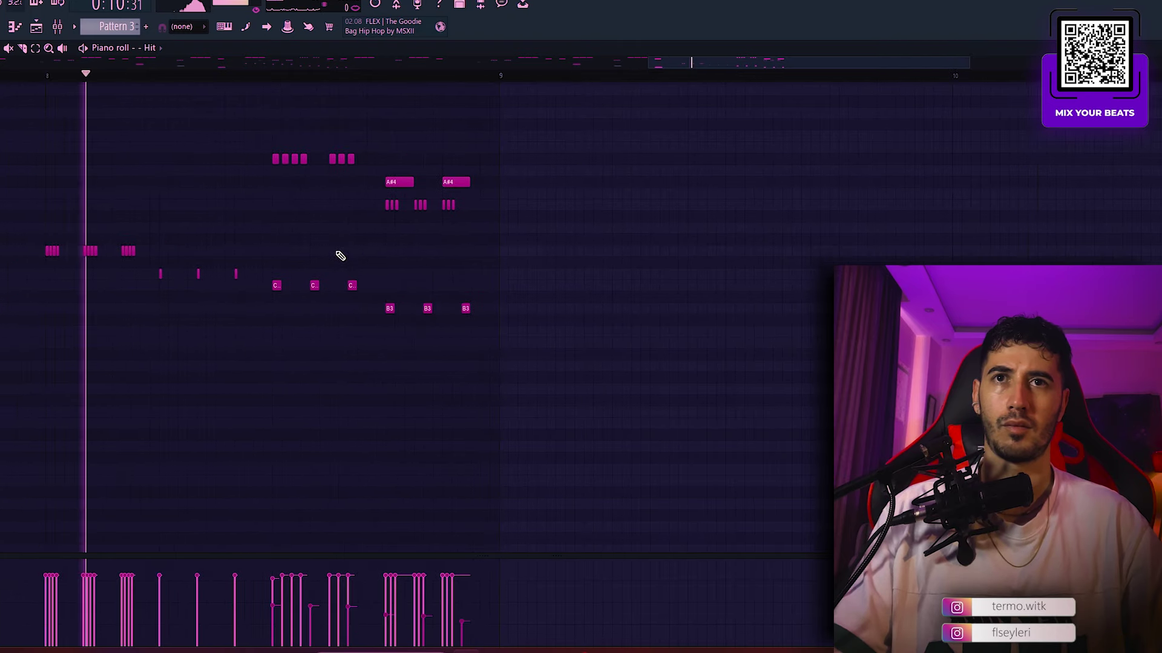
Step: Delete the three C#4 notes beneath the C5 notes in bar 8
{"action": "scroll", "coordinate": [333, 241], "scroll_direction": "up", "scroll_amount": 2}
{"action": "scroll", "coordinate": [330, 207], "scroll_direction": "up", "scroll_amount": 2}
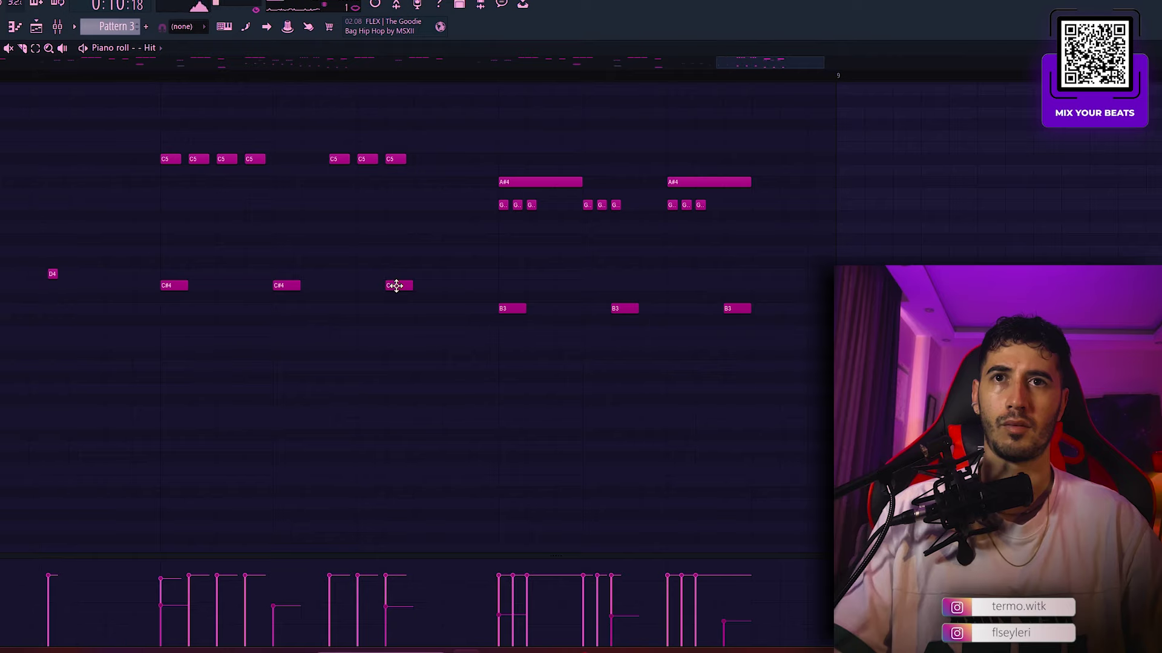
{"action": "right_click", "coordinate": [175, 286]}
{"action": "scroll", "coordinate": [303, 280], "scroll_direction": "down", "scroll_amount": 2}
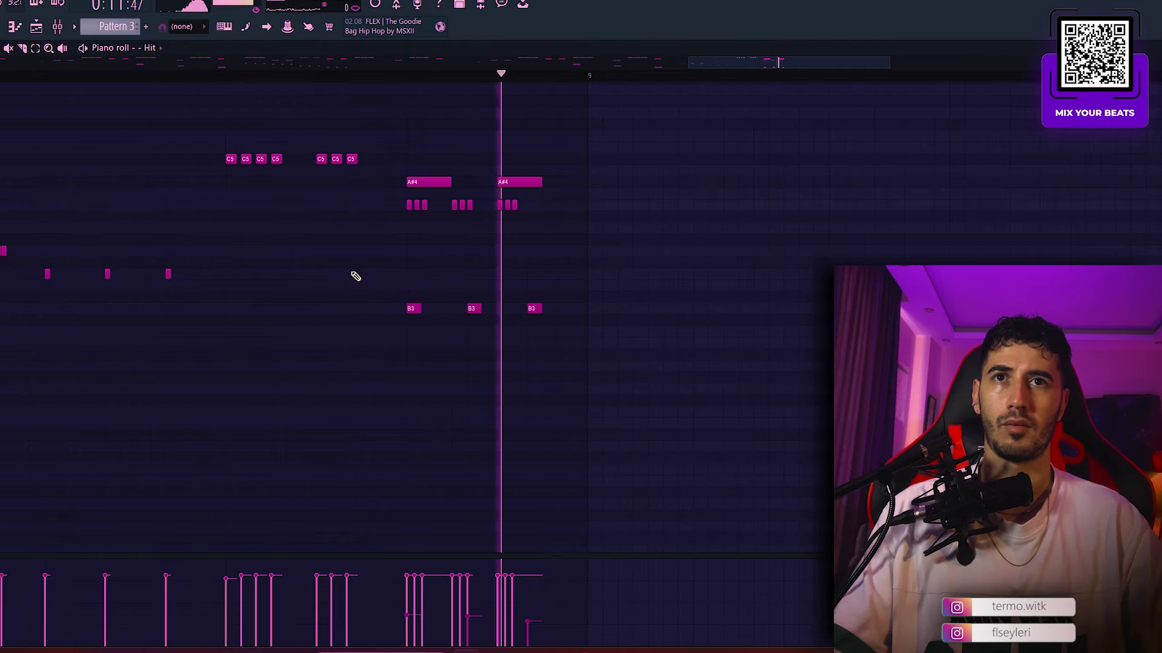
{"action": "scroll", "coordinate": [490, 274], "scroll_direction": "down", "scroll_amount": 3}
{"action": "scroll", "coordinate": [530, 253], "scroll_direction": "up", "scroll_amount": 3}
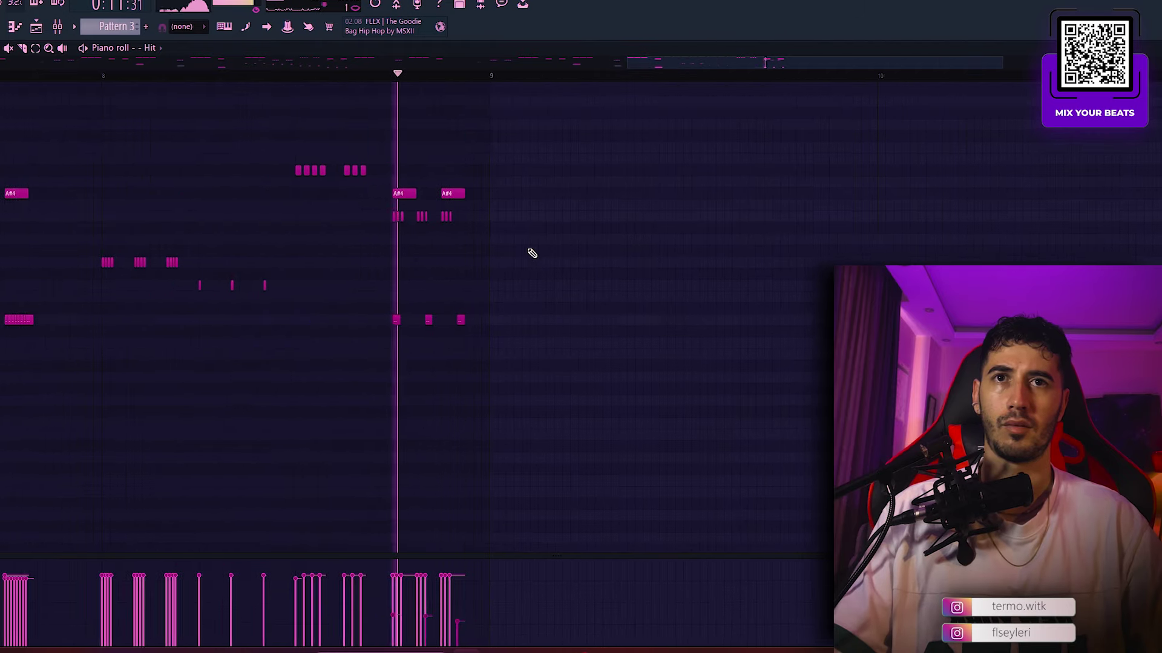
{"action": "scroll", "coordinate": [336, 242], "scroll_direction": "up", "scroll_amount": 2}
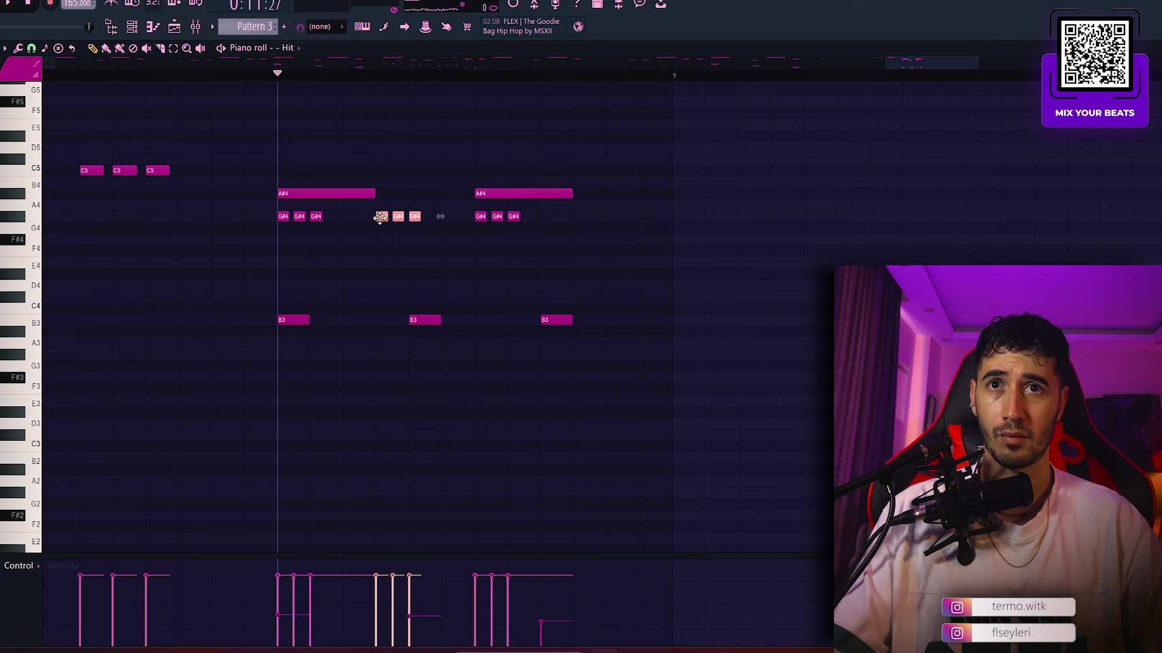
Step: Shift the second group of three G#4 notes in bar 8 to start with the second B3 note, and select the third group
{"action": "left_click_drag", "start_coordinate": [383, 217], "coordinate": [412, 216]}
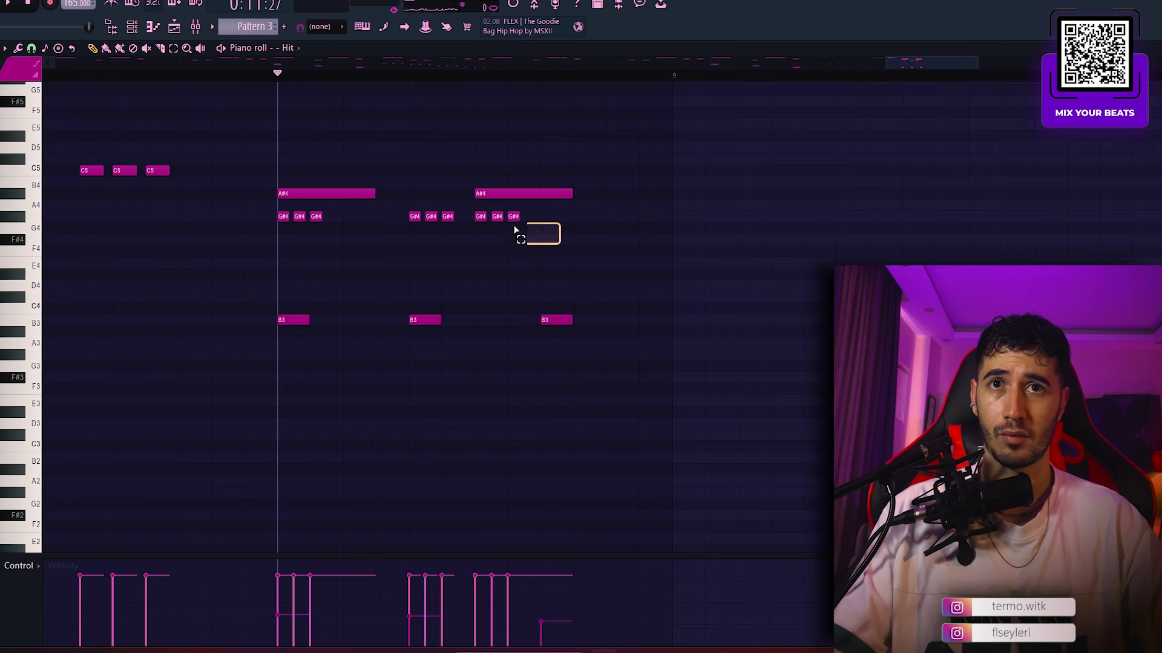
{"action": "left_click_drag", "start_coordinate": [514, 229], "coordinate": [561, 193]}
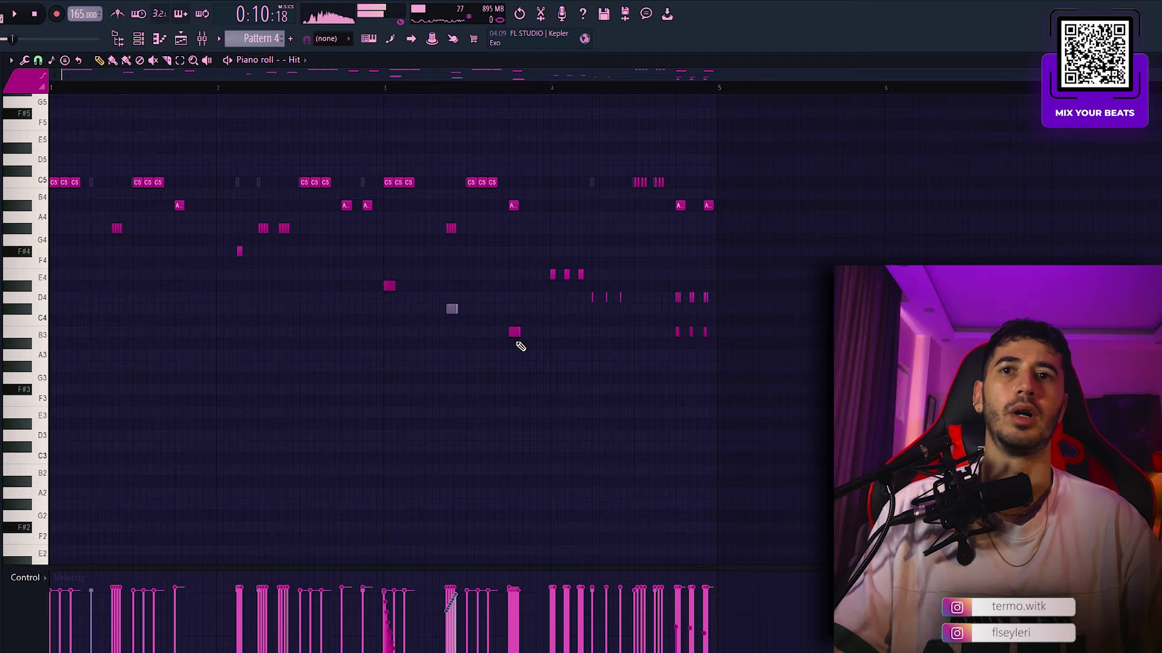
{"action": "right_click", "coordinate": [444, 310]}
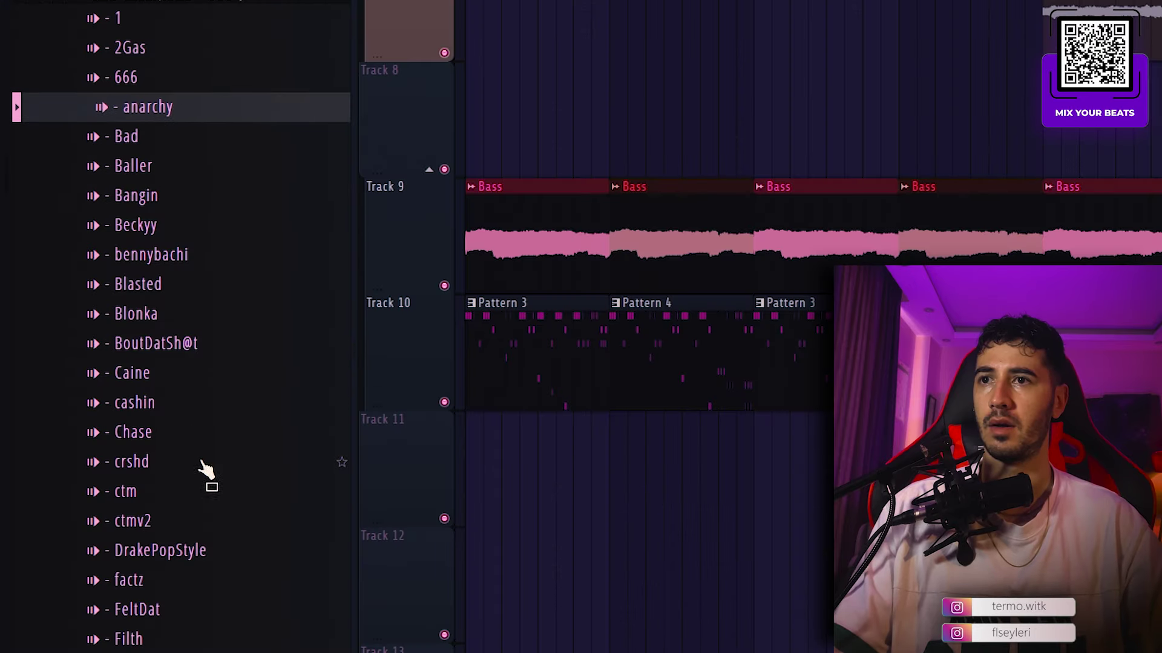
Step: Add the crshd sample to the Bass Melody pattern and enter D5, C#5 and F#5 notes at the first three ghost note positions
{"action": "left_click", "coordinate": [202, 464]}
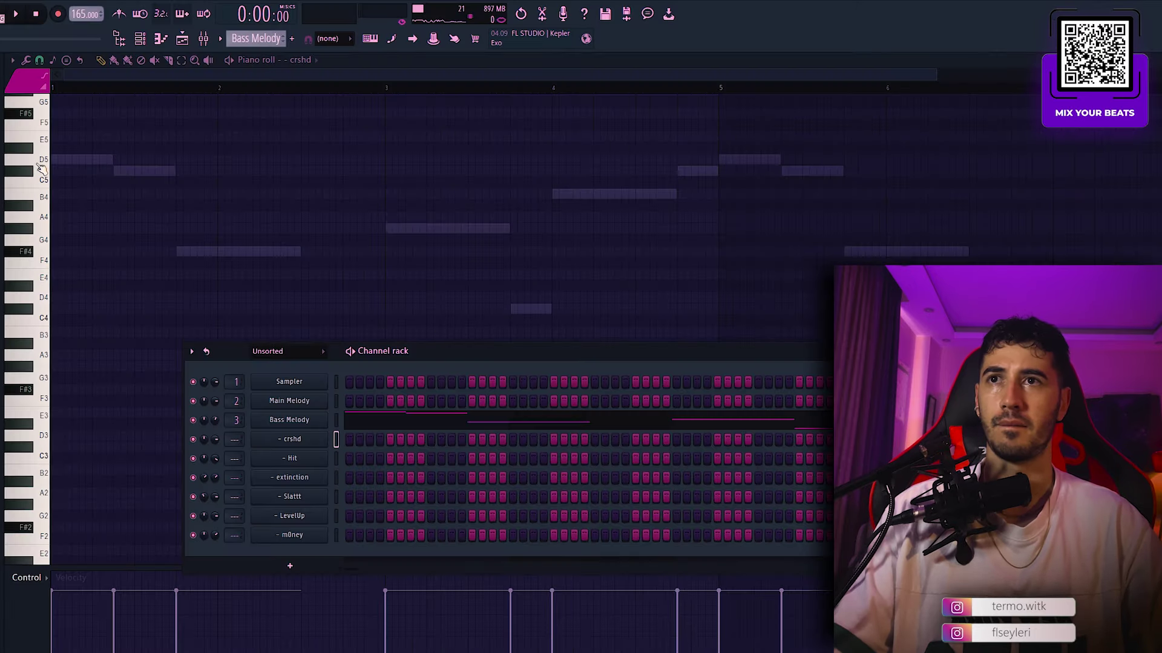
{"action": "left_click", "coordinate": [30, 159]}
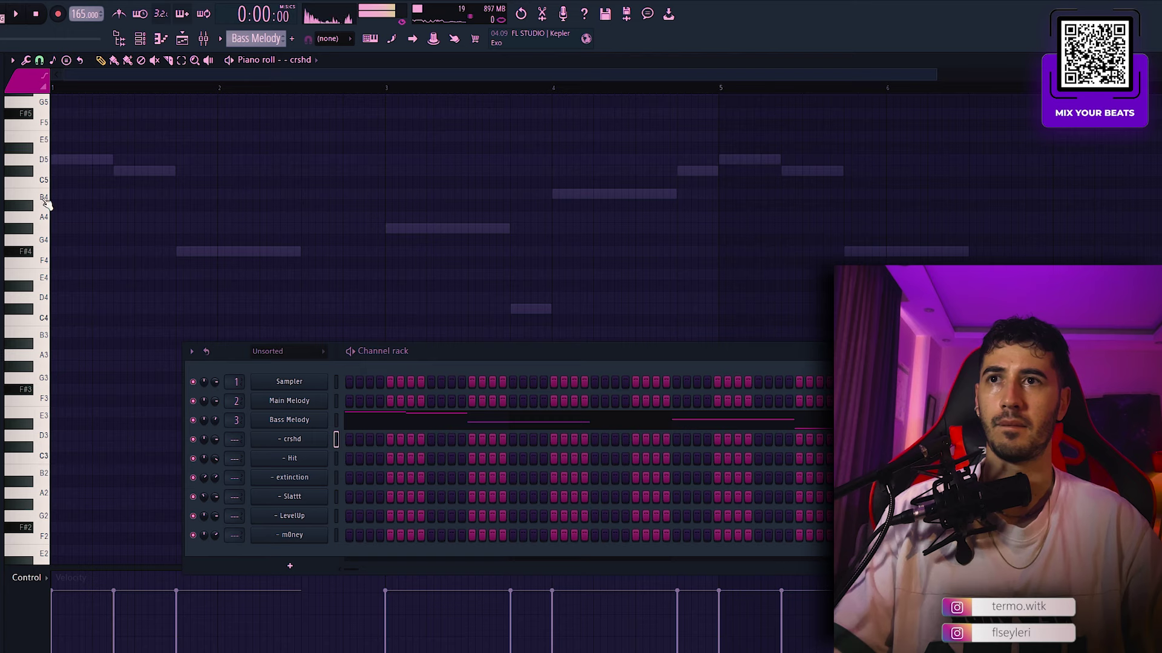
{"action": "left_click_drag", "start_coordinate": [23, 156], "coordinate": [53, 160]}
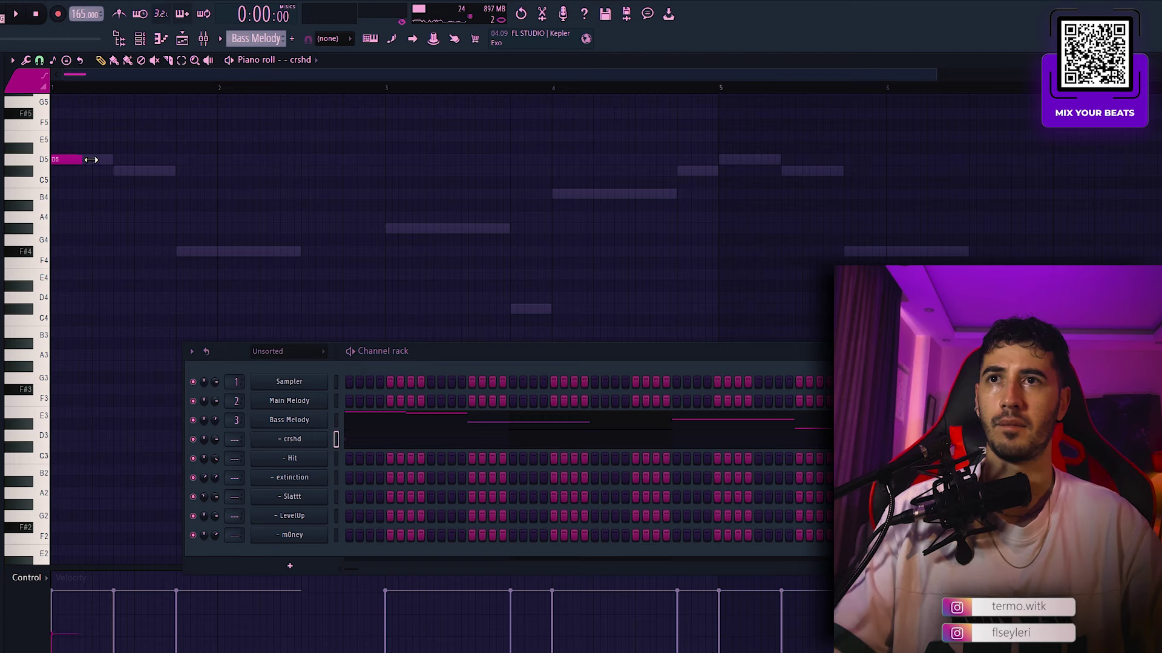
{"action": "left_click", "coordinate": [124, 174]}
{"action": "left_click", "coordinate": [174, 250]}
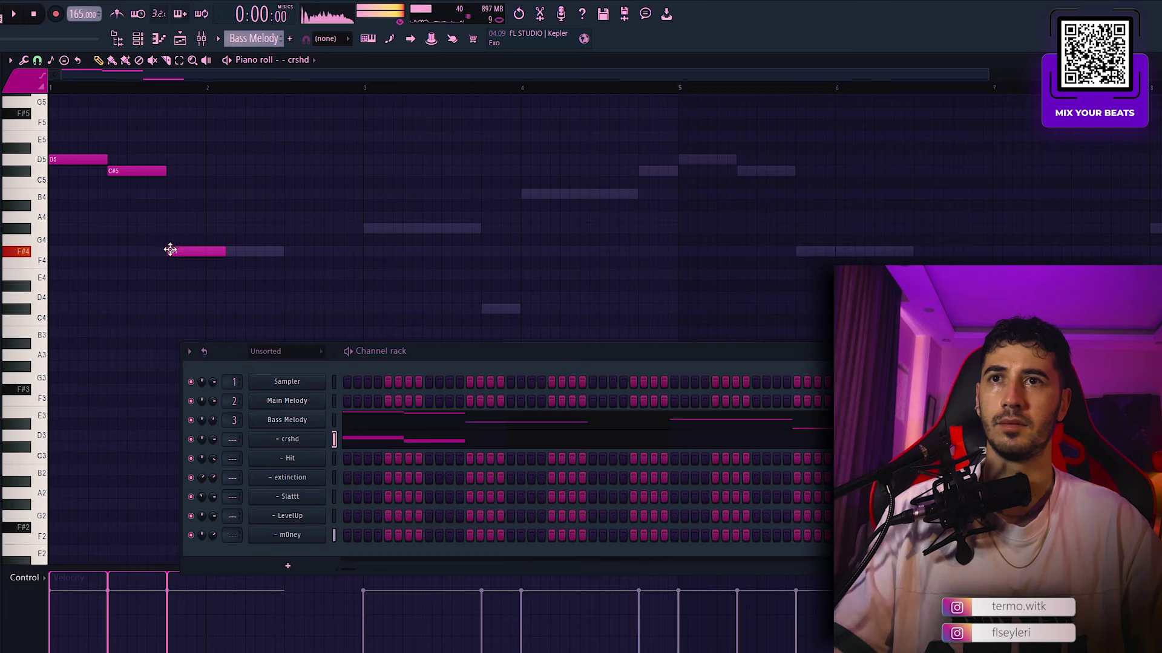
{"action": "key", "text": "ctrl+Up"}
{"action": "key", "text": "space"}
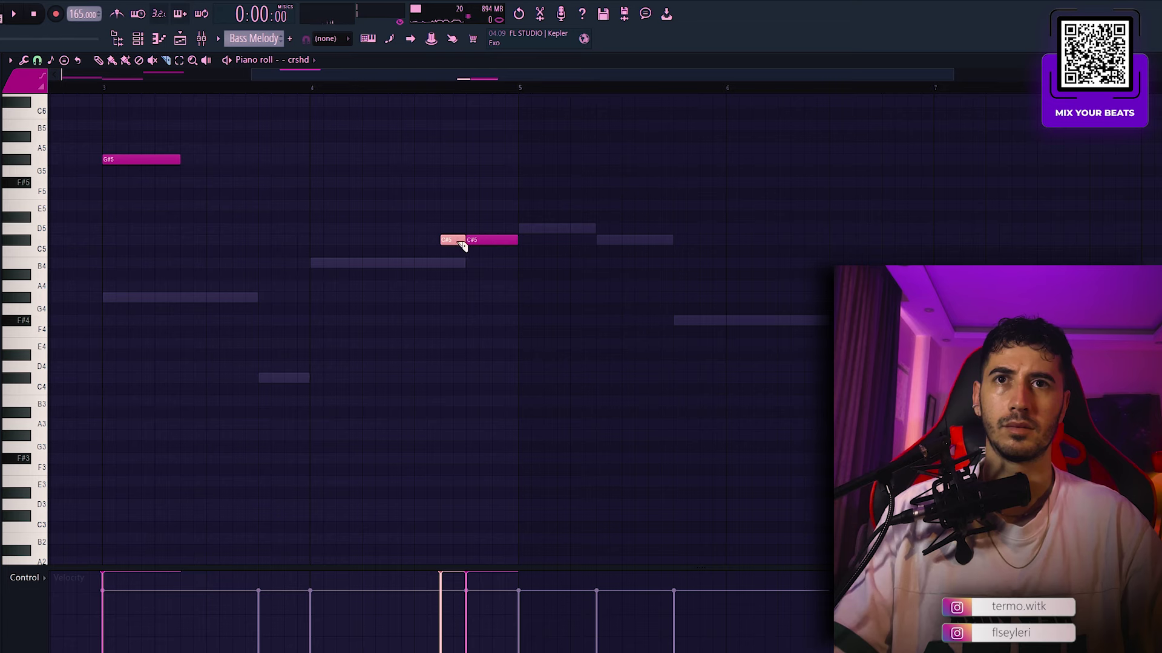
Step: Slice the C#5 note at the end of bar 4 into shorter repeats, rearrange them and play them back
{"action": "left_click_drag", "start_coordinate": [492, 232], "coordinate": [495, 245]}
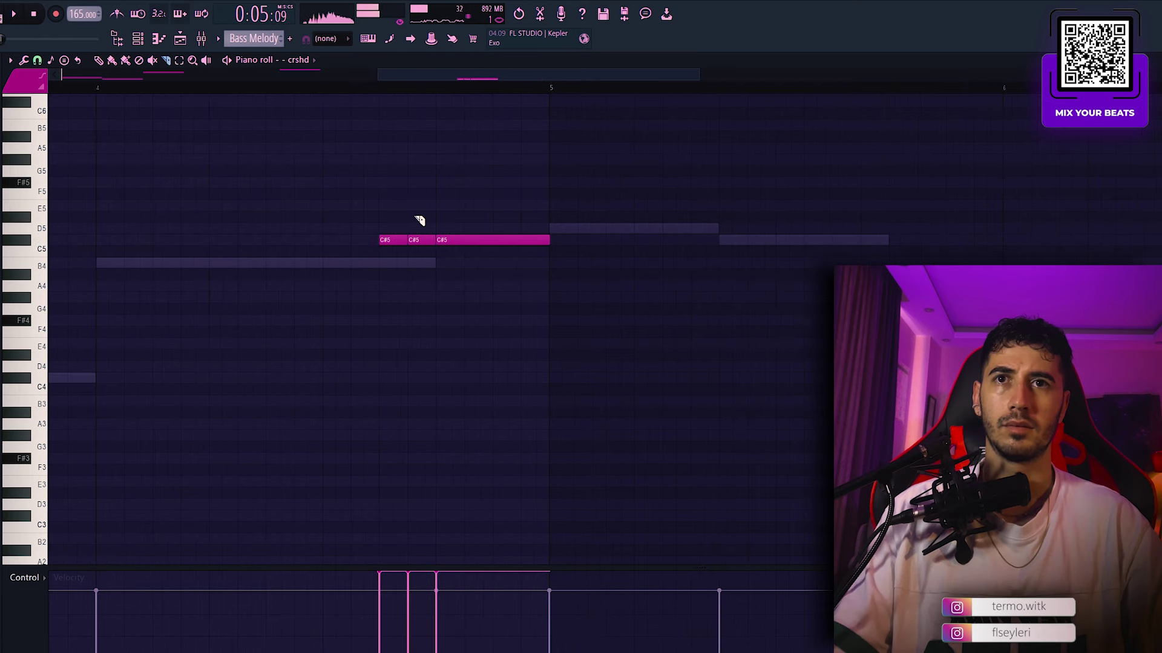
{"action": "right_click", "coordinate": [458, 197]}
{"action": "left_click", "coordinate": [478, 220]}
{"action": "left_click_drag", "start_coordinate": [349, 212], "coordinate": [517, 254]}
{"action": "left_click_drag", "start_coordinate": [530, 241], "coordinate": [501, 242]}
{"action": "key", "text": "ctrl+d"}
{"action": "key", "text": "space"}
{"action": "key", "text": "space"}
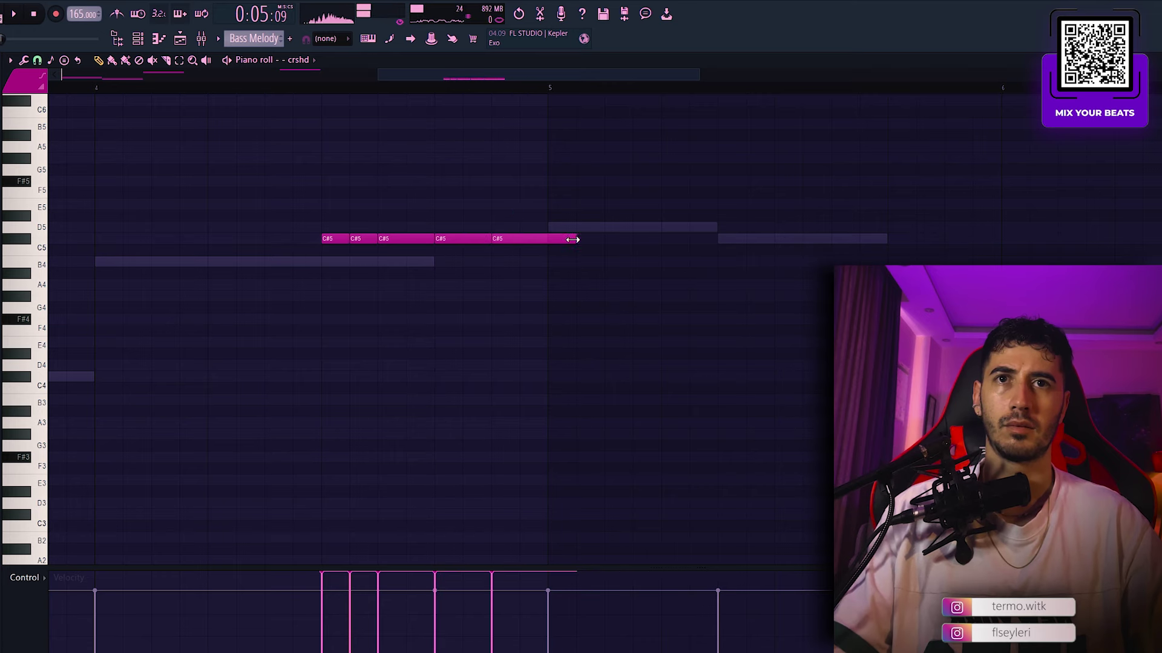
Step: Clear the time selection over the first four bars and play back the repeated phrase from bar 5
{"action": "scroll", "coordinate": [550, 240], "scroll_direction": "up", "scroll_amount": 4}
{"action": "scroll", "coordinate": [549, 240], "scroll_direction": "down", "scroll_amount": 3}
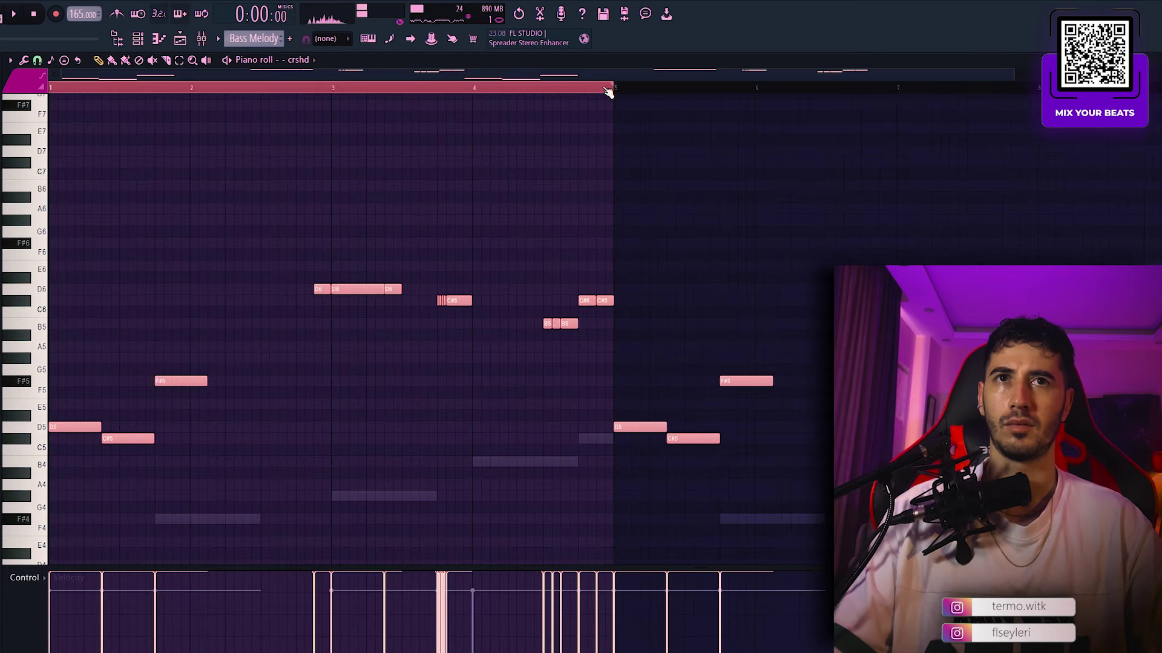
{"action": "left_click", "coordinate": [610, 91]}
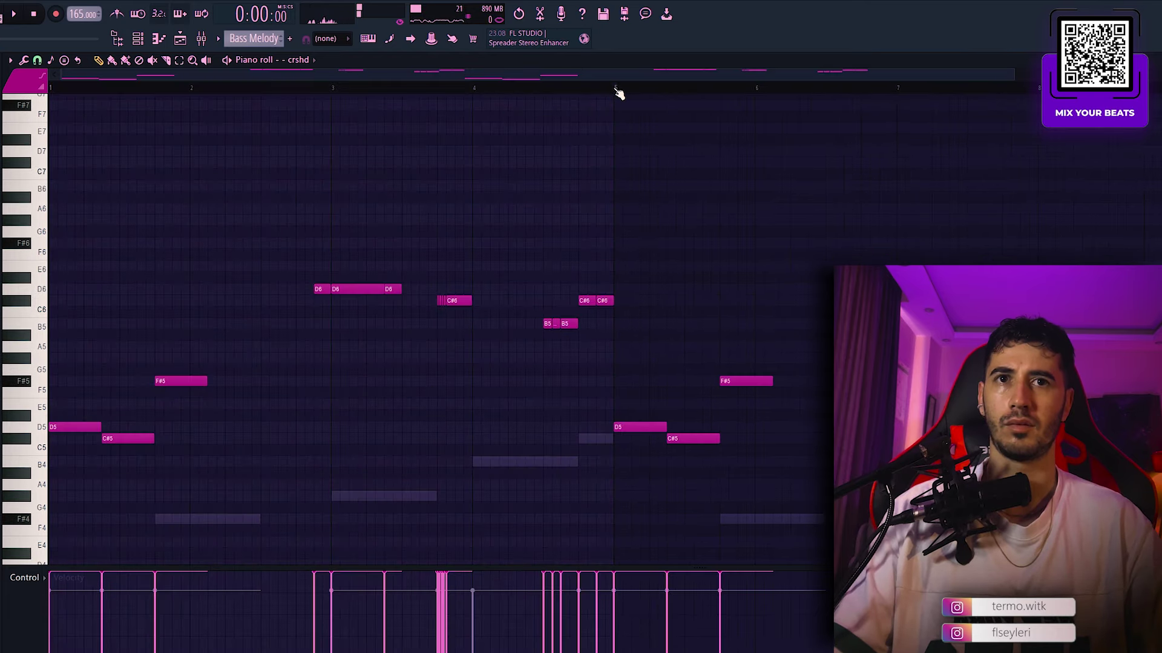
{"action": "left_click_drag", "start_coordinate": [720, 220], "coordinate": [492, 74]}
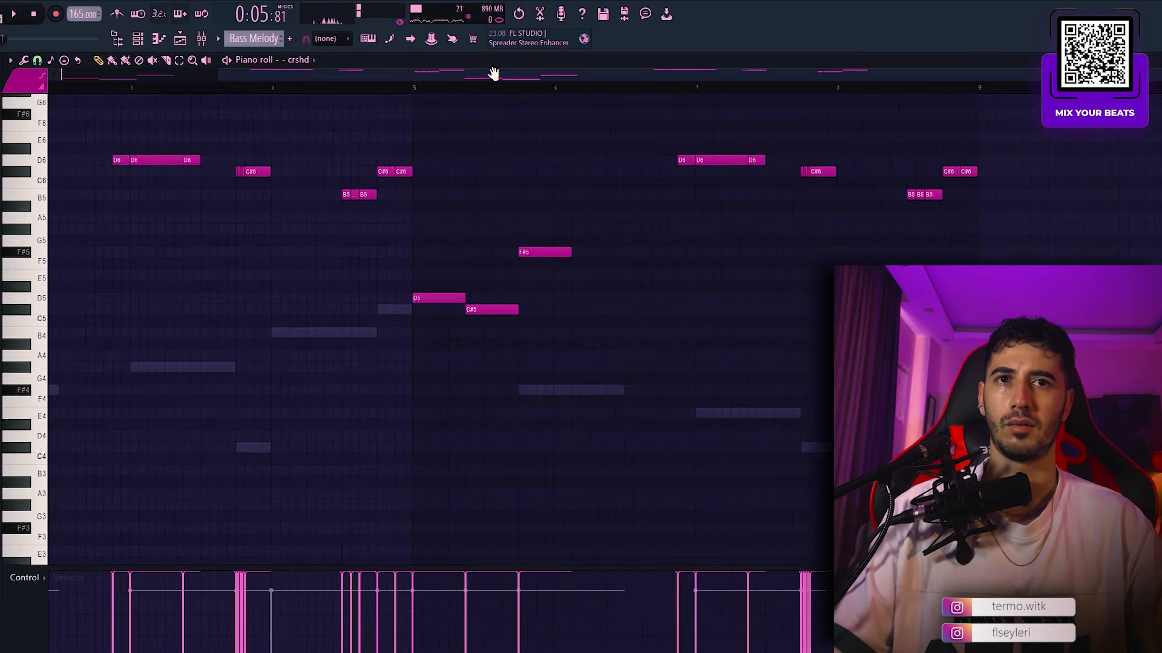
{"action": "left_click", "coordinate": [398, 89]}
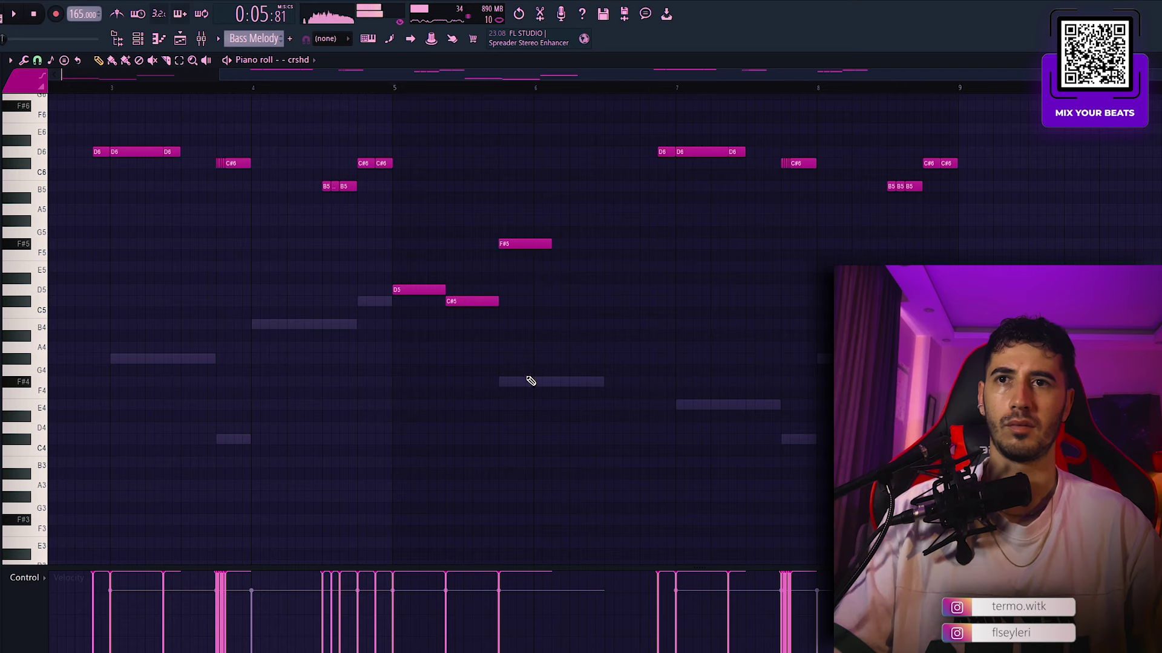
{"action": "left_click_drag", "start_coordinate": [658, 354], "coordinate": [459, 378]}
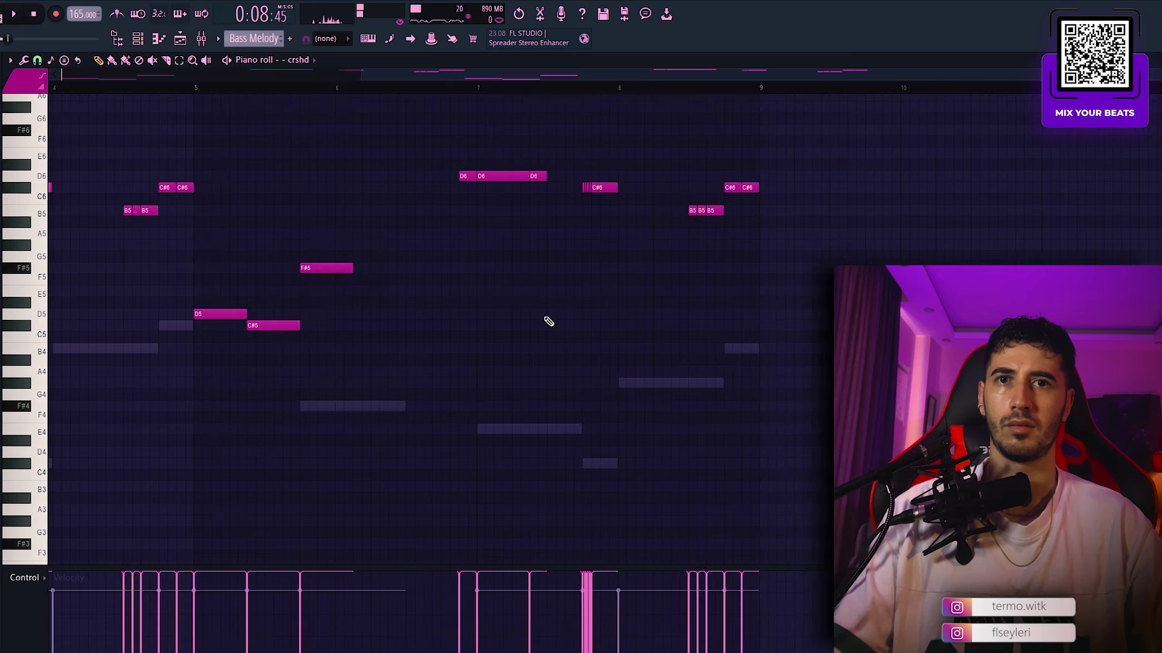
Step: Raise the three D6 notes around the start of bar 7 to E6 and play them back
{"action": "scroll", "coordinate": [548, 321], "scroll_direction": "up", "scroll_amount": 4, "text": "ctrl"}
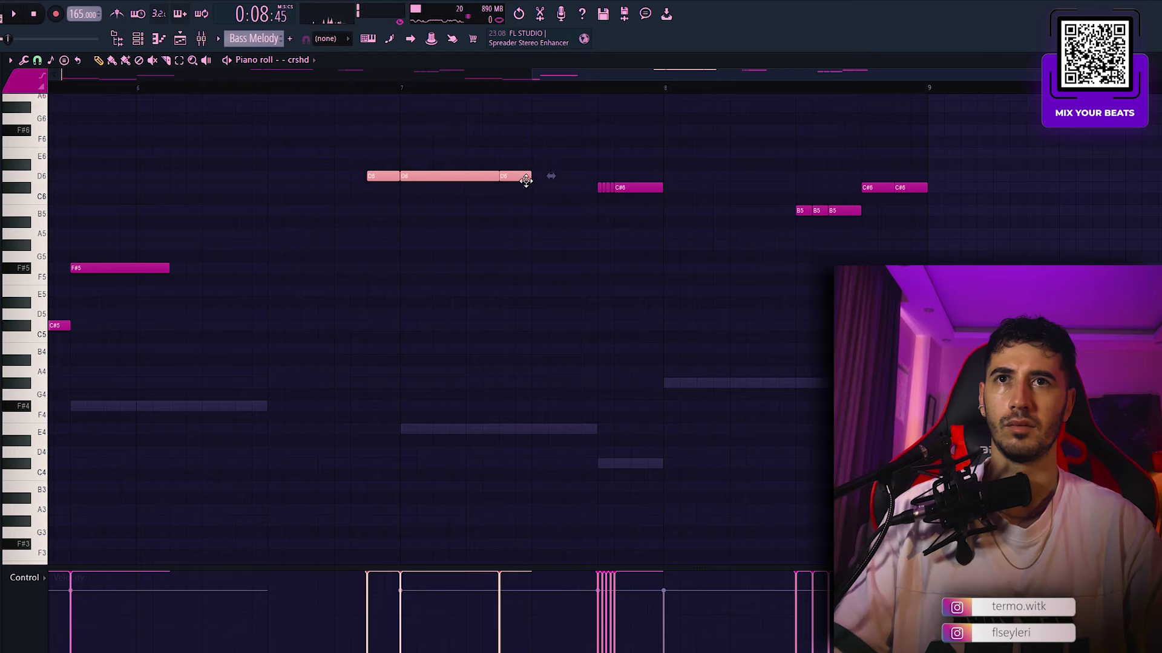
{"action": "scroll", "coordinate": [538, 189], "scroll_direction": "down", "scroll_amount": 4, "text": "ctrl"}
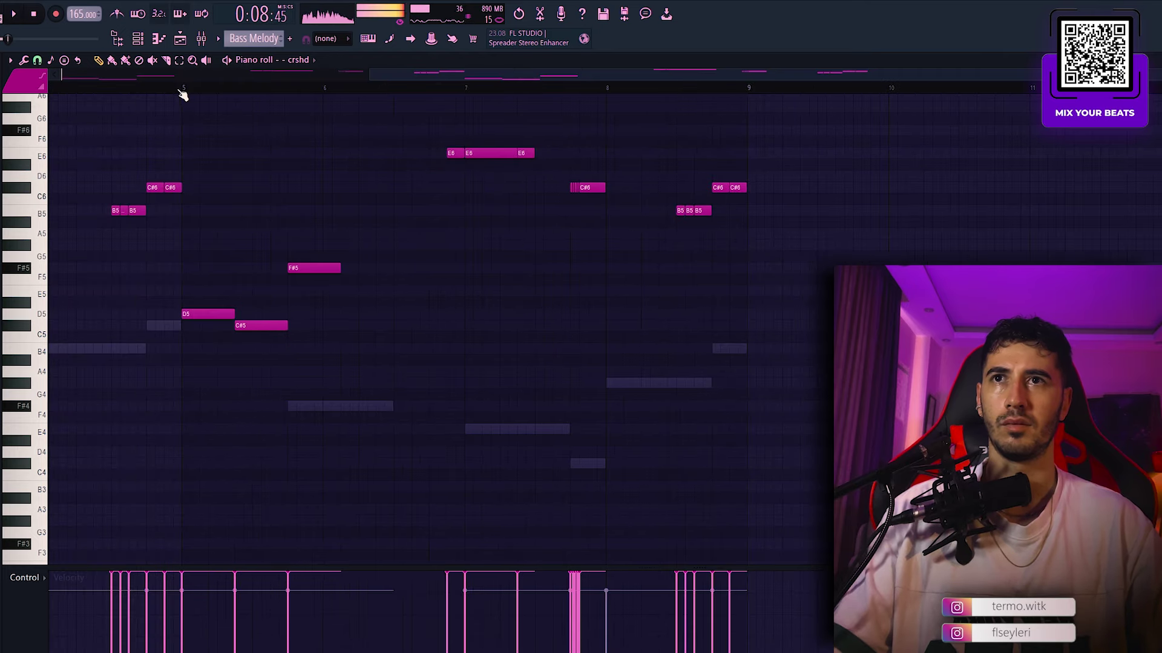
{"action": "scroll", "coordinate": [511, 311], "scroll_direction": "up", "scroll_amount": 4, "text": "ctrl"}
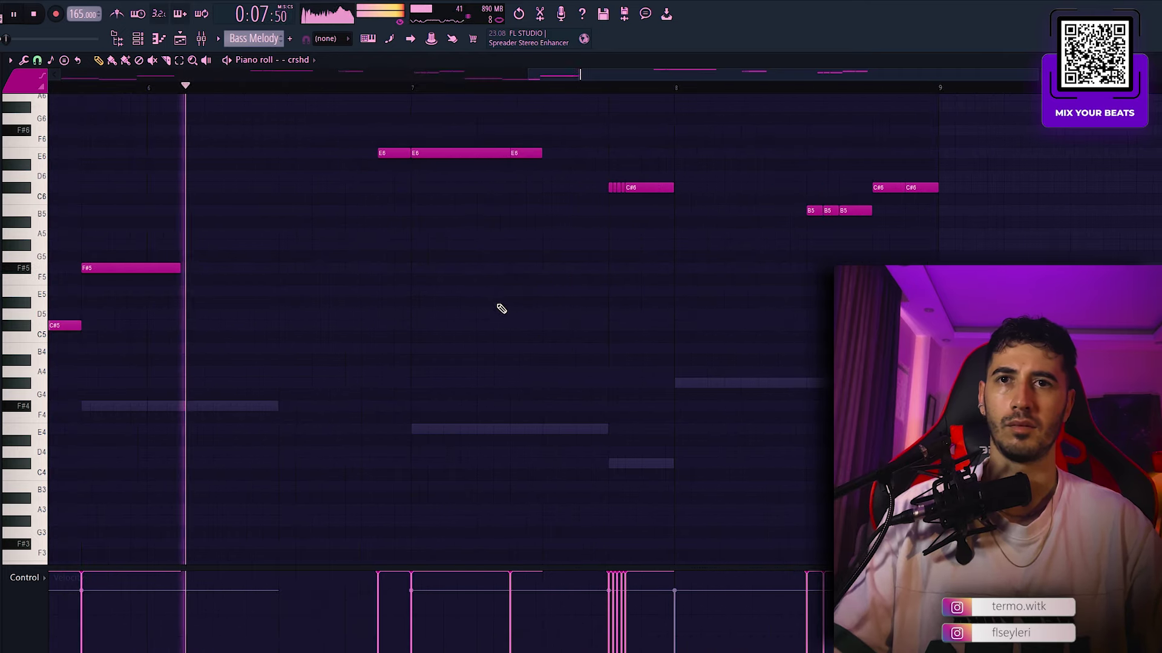
{"action": "left_click_drag", "start_coordinate": [542, 283], "coordinate": [427, 282]}
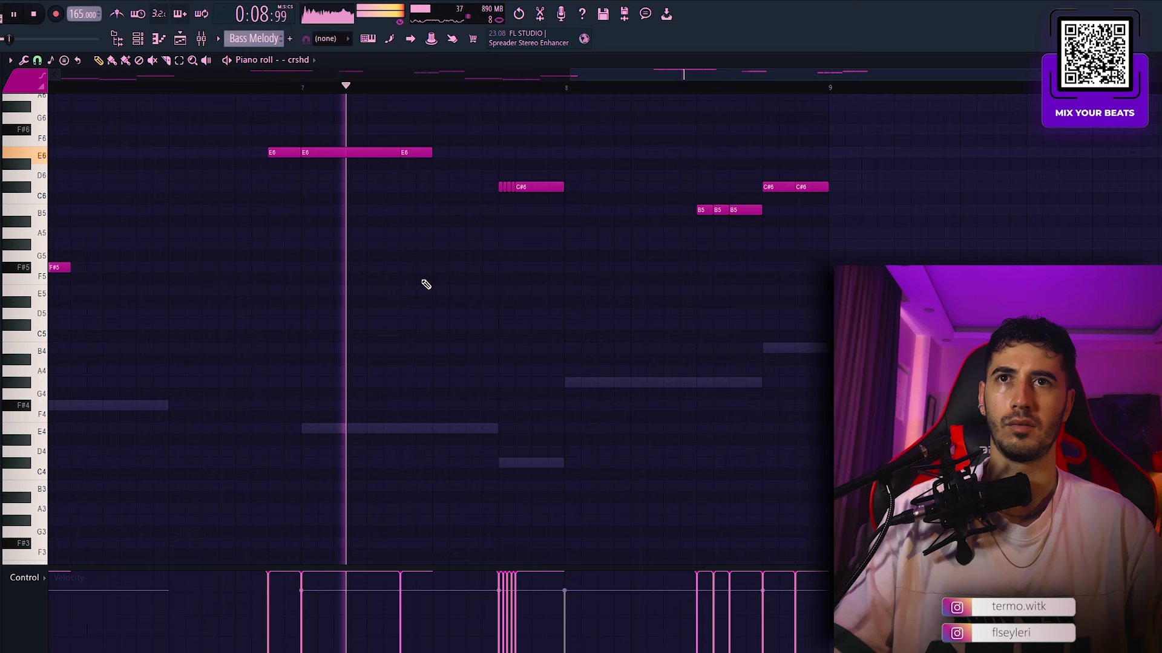
Step: Lower the short E6 note just before bar 7 to D6 and audition the change
{"action": "left_click", "coordinate": [280, 153], "text": "ctrl"}
{"action": "key", "text": "space"}
{"action": "scroll", "coordinate": [284, 147], "scroll_direction": "down", "scroll_amount": 2, "text": "ctrl"}
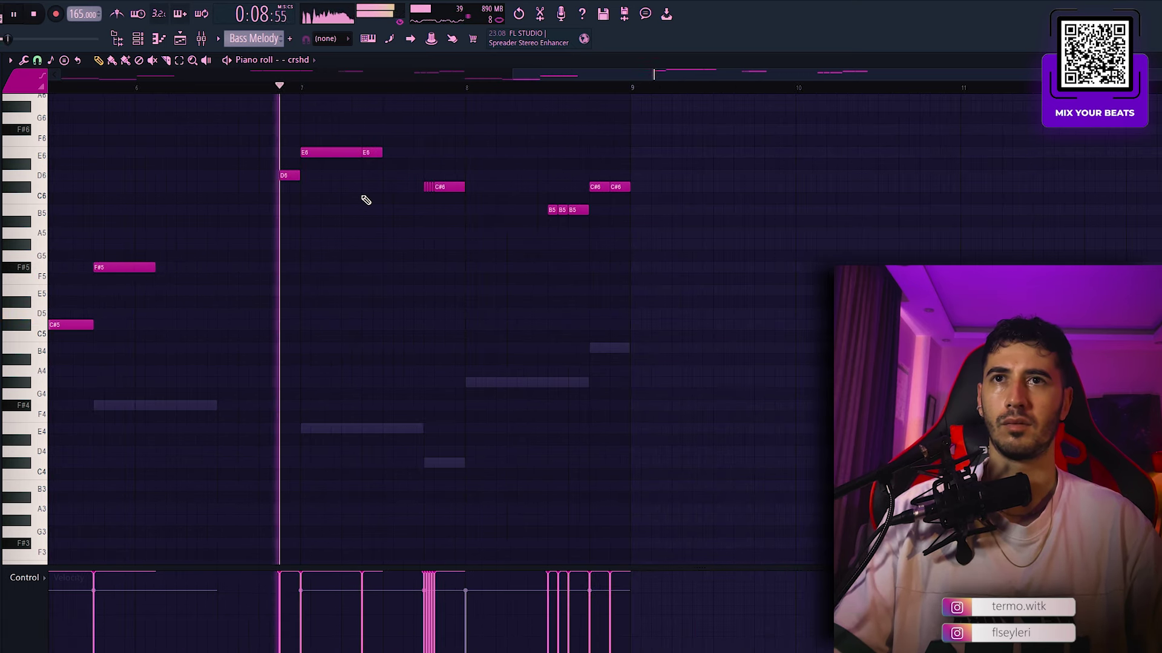
{"action": "key", "text": "space"}
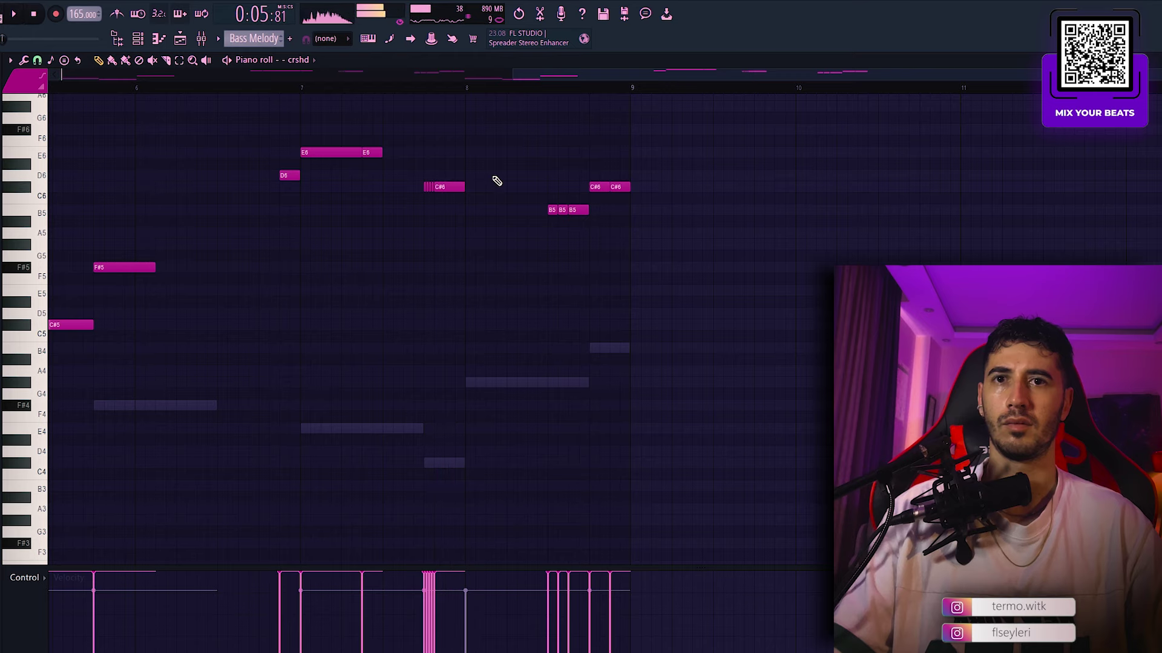
Step: Remove the middle B5 note in bar 8 and slice the first C#6 note at the bar's end into two halves
{"action": "right_click", "coordinate": [451, 210]}
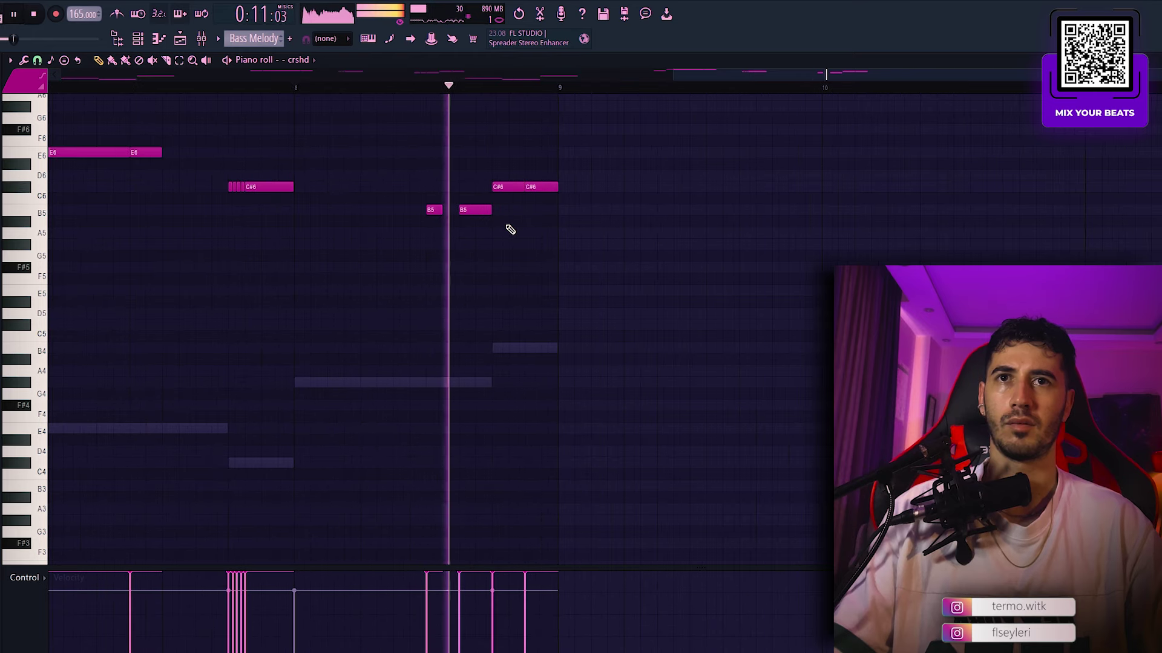
{"action": "key", "text": "space"}
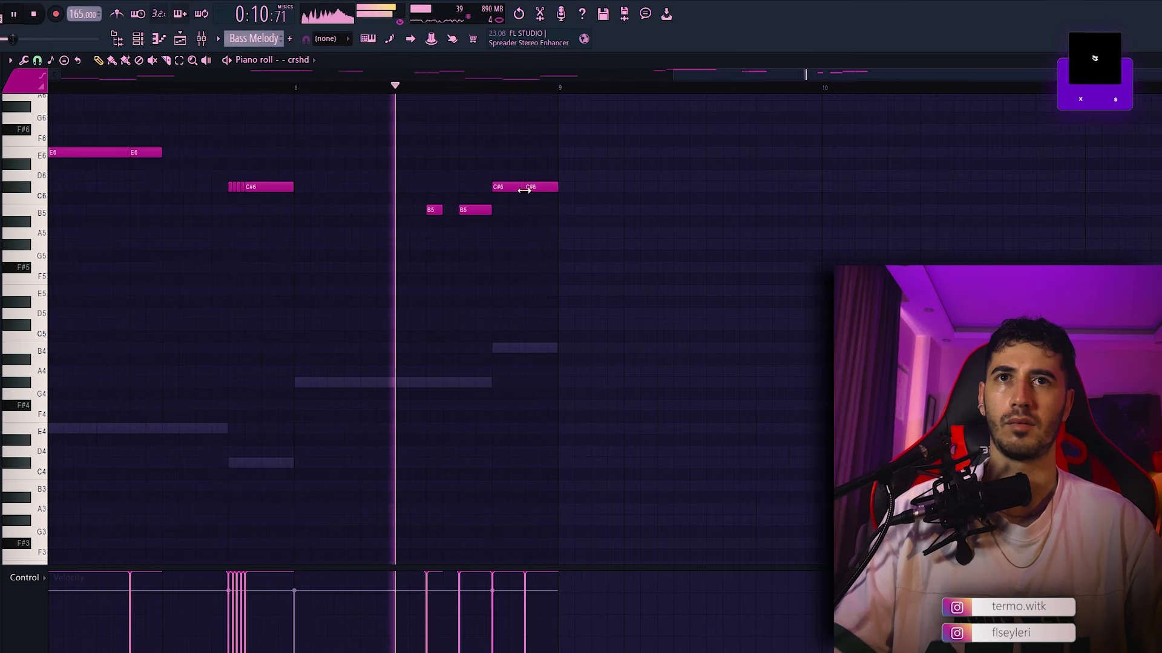
{"action": "right_click", "coordinate": [514, 198]}
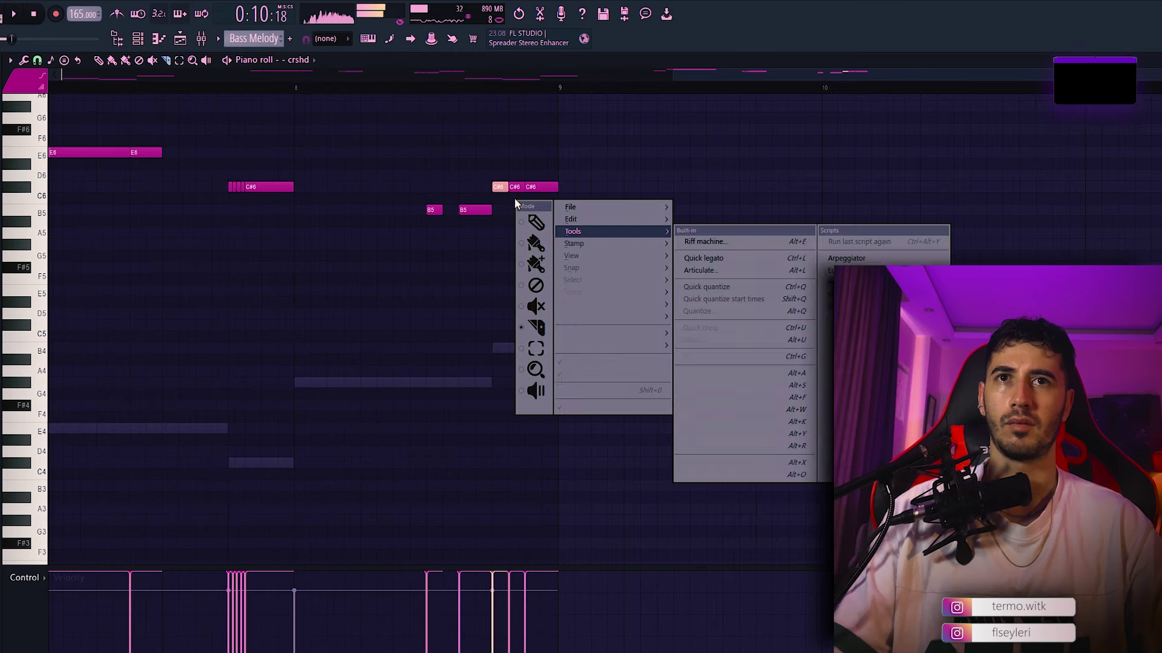
{"action": "key", "text": "space"}
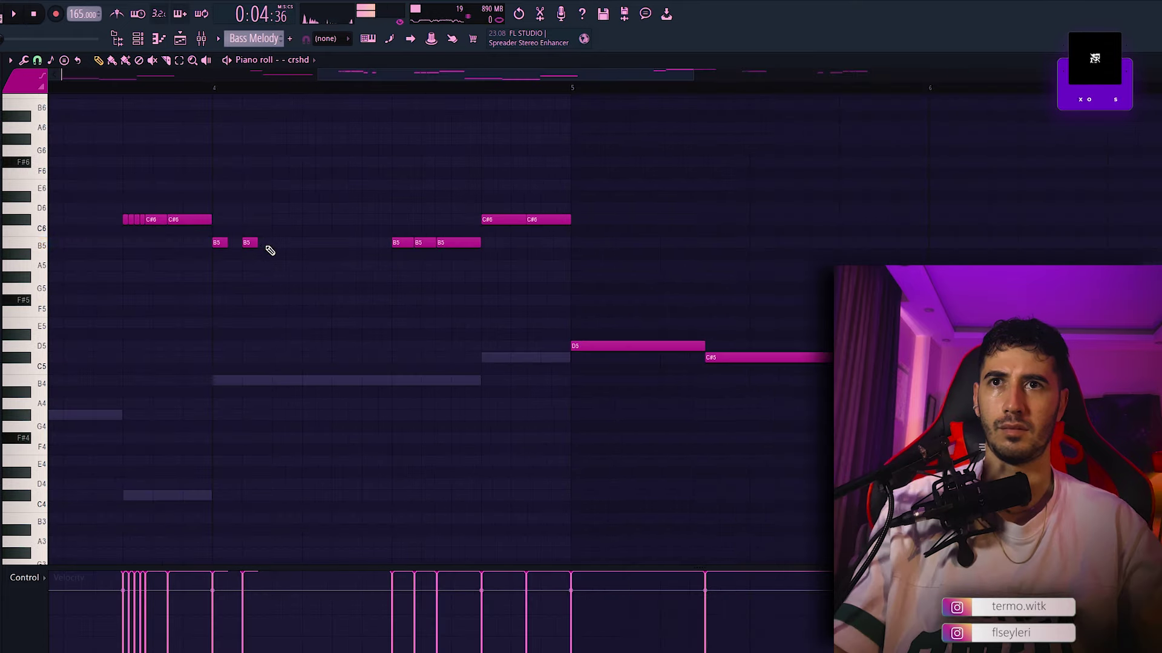
Step: Place evenly spaced short B5 notes in bar 4, keep only three leading into the existing B5 group, and play them back
{"action": "scroll", "coordinate": [302, 276], "scroll_direction": "down", "scroll_amount": 1}
{"action": "key", "text": "space"}
{"action": "left_click", "coordinate": [306, 243]}
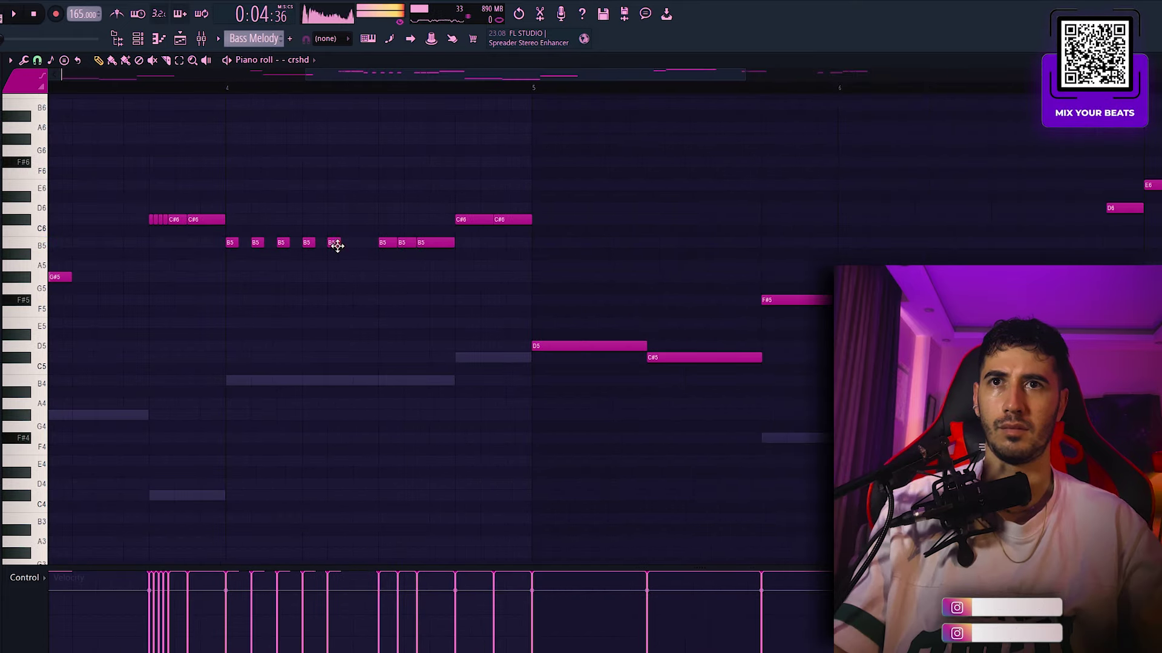
{"action": "scroll", "coordinate": [339, 285], "scroll_direction": "down", "scroll_amount": 5, "text": "ctrl"}
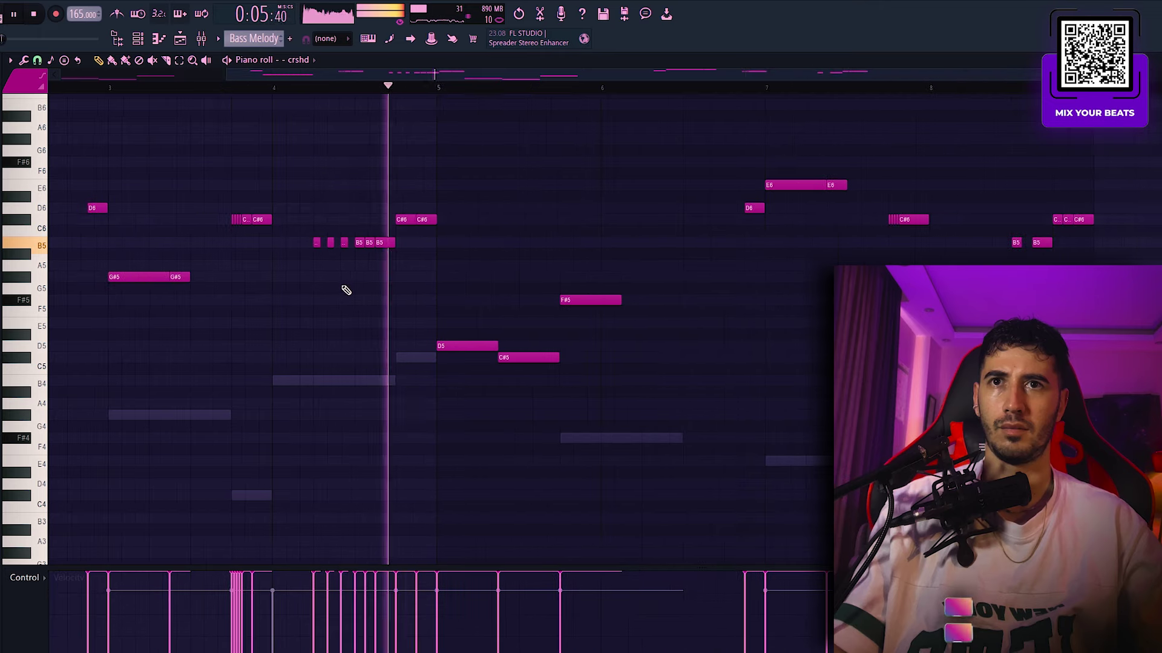
{"action": "key", "text": "space"}
{"action": "key", "text": "space"}
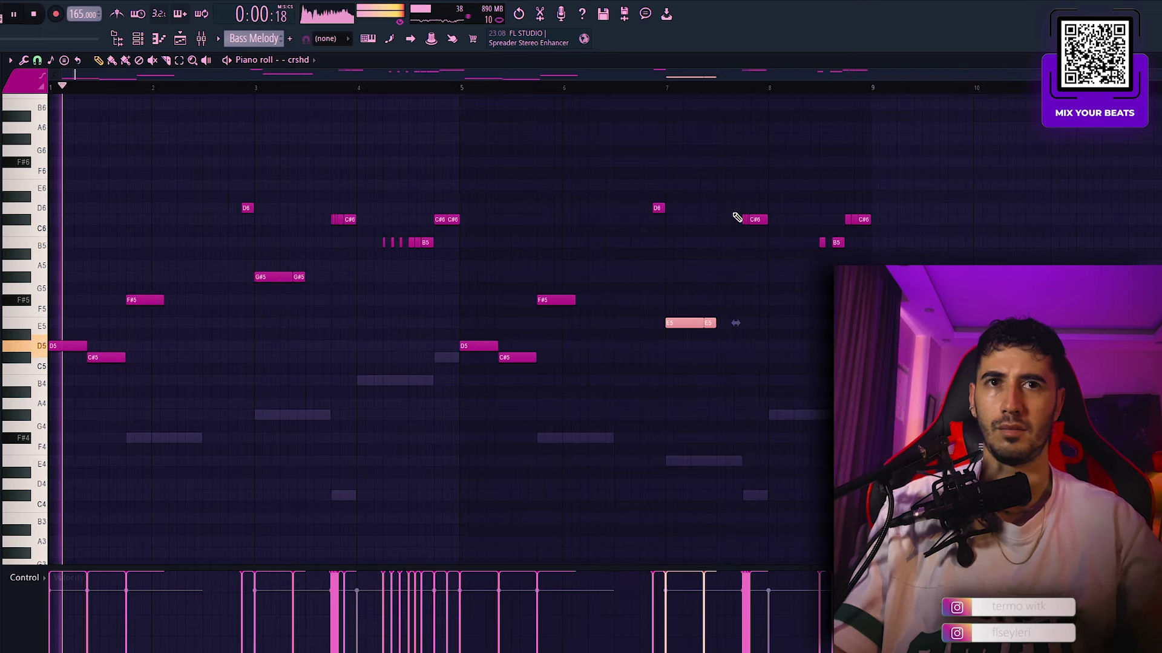
Step: Lower the two E6 notes in bar 7 by an octave and raise the second one back to E6
{"action": "key", "text": "ctrl+d"}
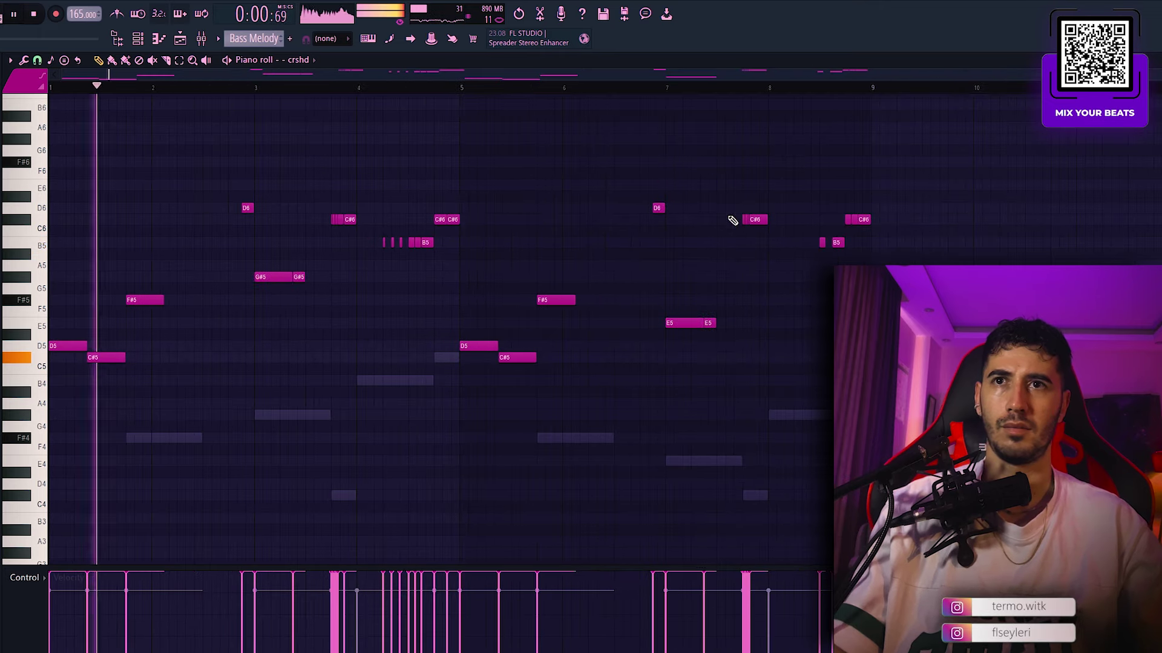
{"action": "left_click_drag", "start_coordinate": [719, 296], "coordinate": [714, 332], "text": "ctrl"}
{"action": "key", "text": "ctrl+Up"}
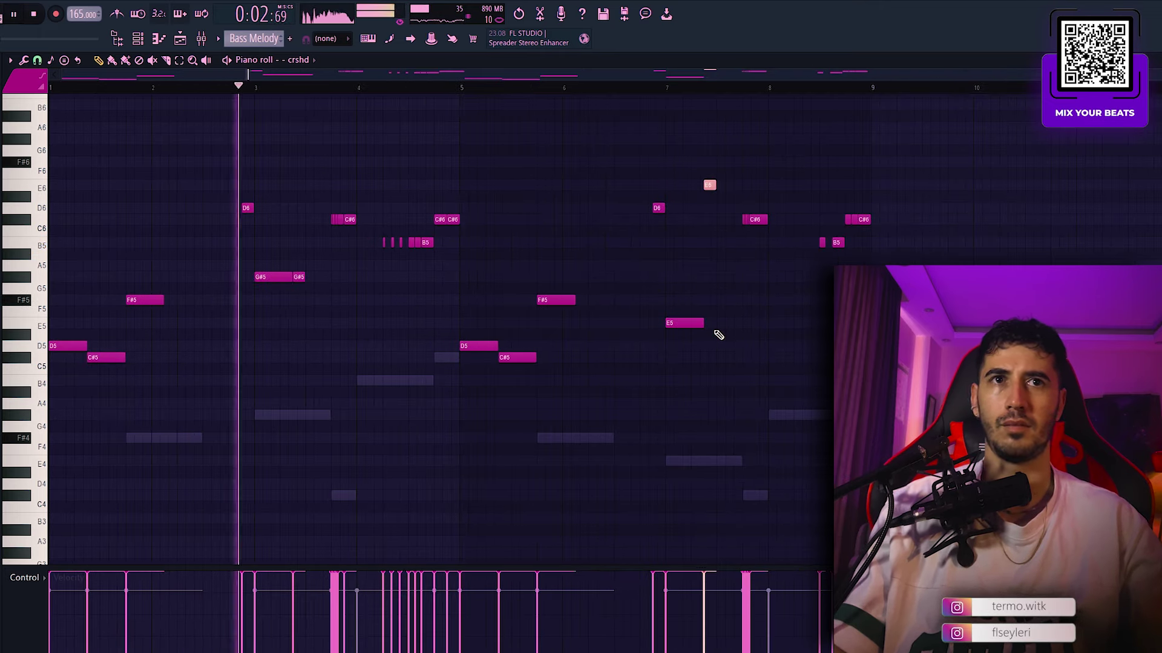
{"action": "key", "text": "ctrl+d"}
{"action": "scroll", "coordinate": [761, 346], "scroll_direction": "up", "scroll_amount": 3, "text": "ctrl"}
{"action": "scroll", "coordinate": [742, 332], "scroll_direction": "down", "scroll_amount": 2, "text": "ctrl"}
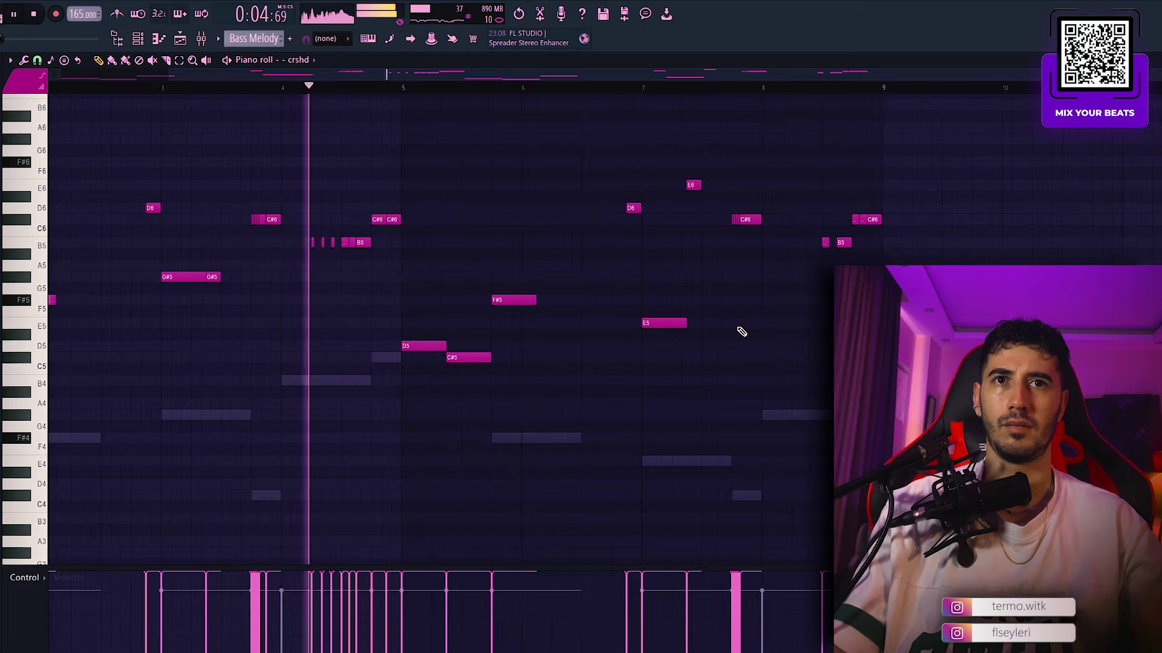
Step: Add a short C#6 note at the start of bar 8, directly after the C#6 note ending bar 7
{"action": "left_click_drag", "start_coordinate": [765, 322], "coordinate": [491, 318]}
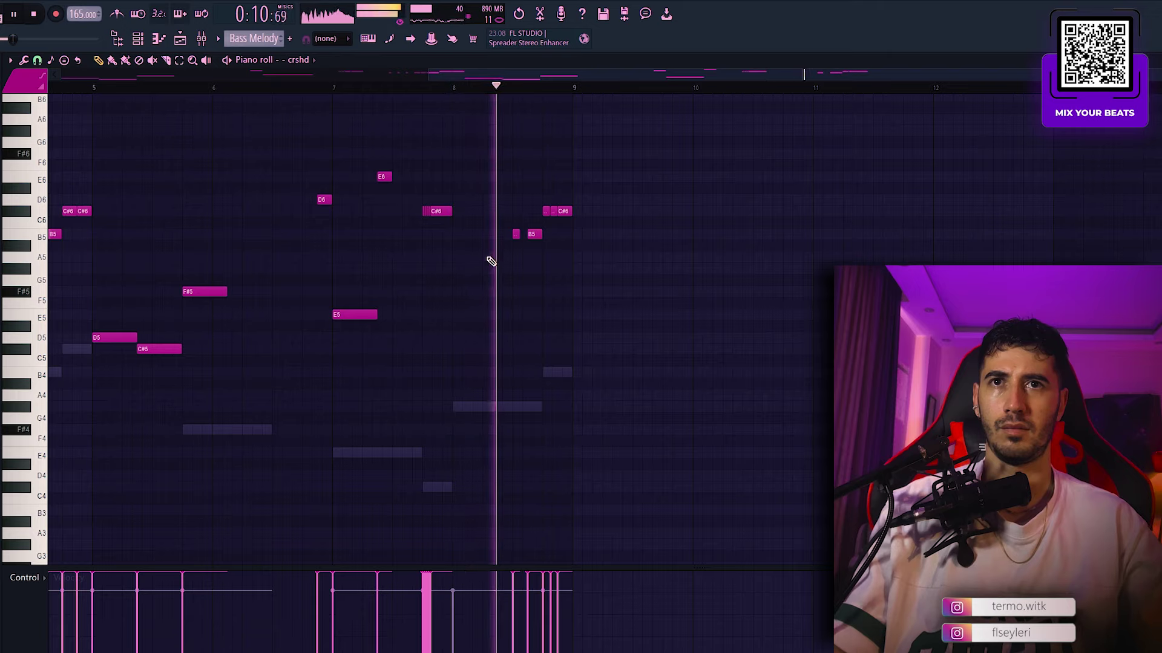
{"action": "scroll", "coordinate": [448, 244], "scroll_direction": "up", "scroll_amount": 2, "text": "ctrl"}
{"action": "scroll", "coordinate": [448, 242], "scroll_direction": "down", "scroll_amount": 3, "text": "ctrl"}
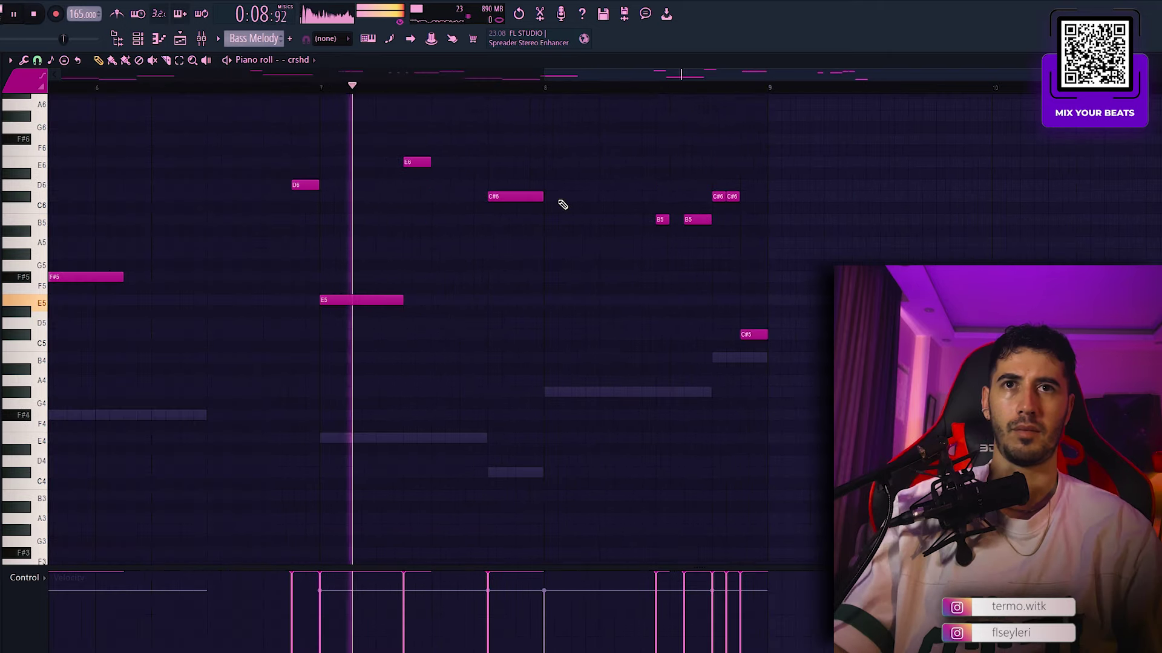
{"action": "left_click", "coordinate": [549, 198]}
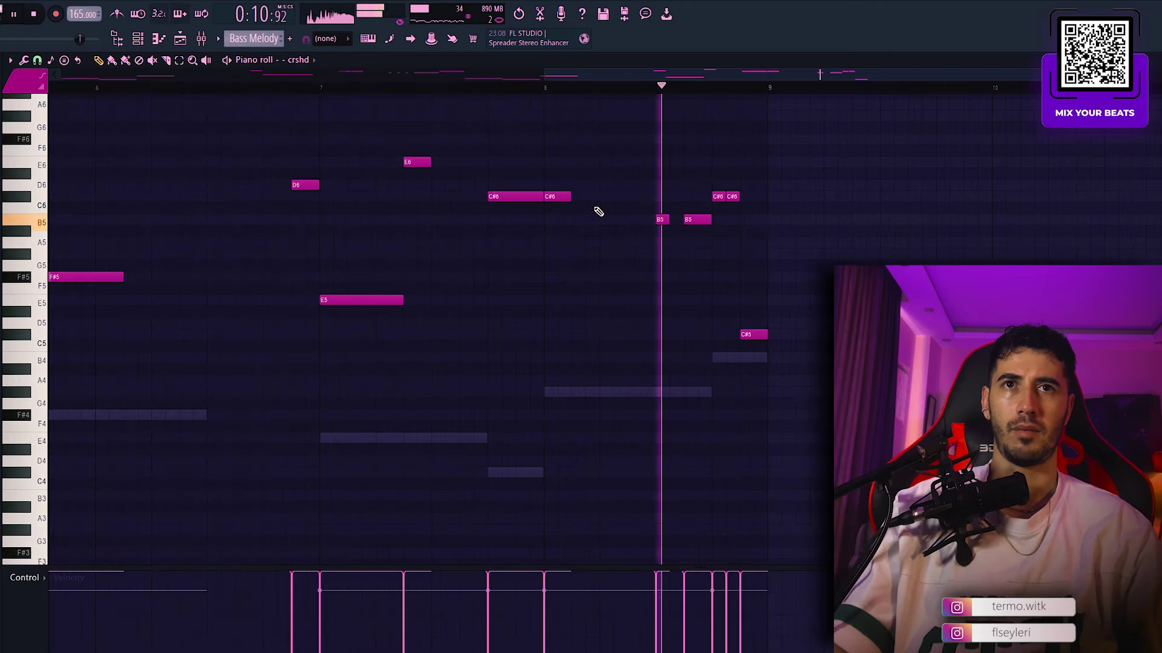
Step: Shorten the two adjacent short C#6 notes near the end of bar 8 to about half their length
{"action": "scroll", "coordinate": [765, 241], "scroll_direction": "down", "scroll_amount": 2, "text": "ctrl"}
{"action": "scroll", "coordinate": [877, 240], "scroll_direction": "up", "scroll_amount": 1, "text": "ctrl"}
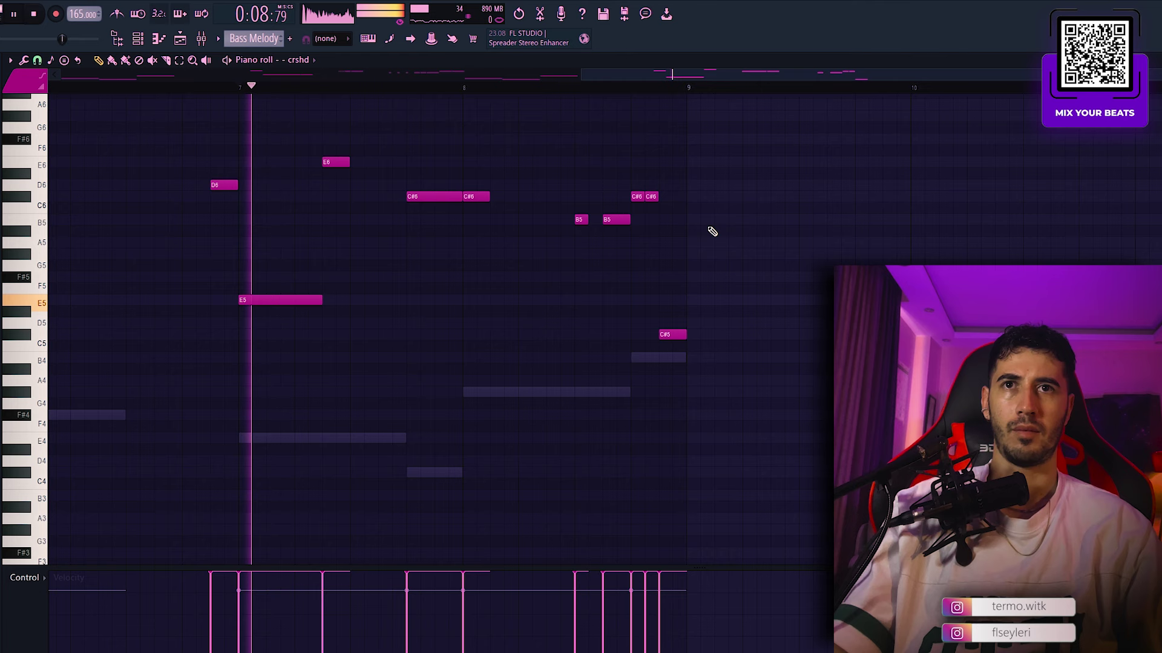
{"action": "scroll", "coordinate": [666, 230], "scroll_direction": "up", "scroll_amount": 2, "text": "ctrl"}
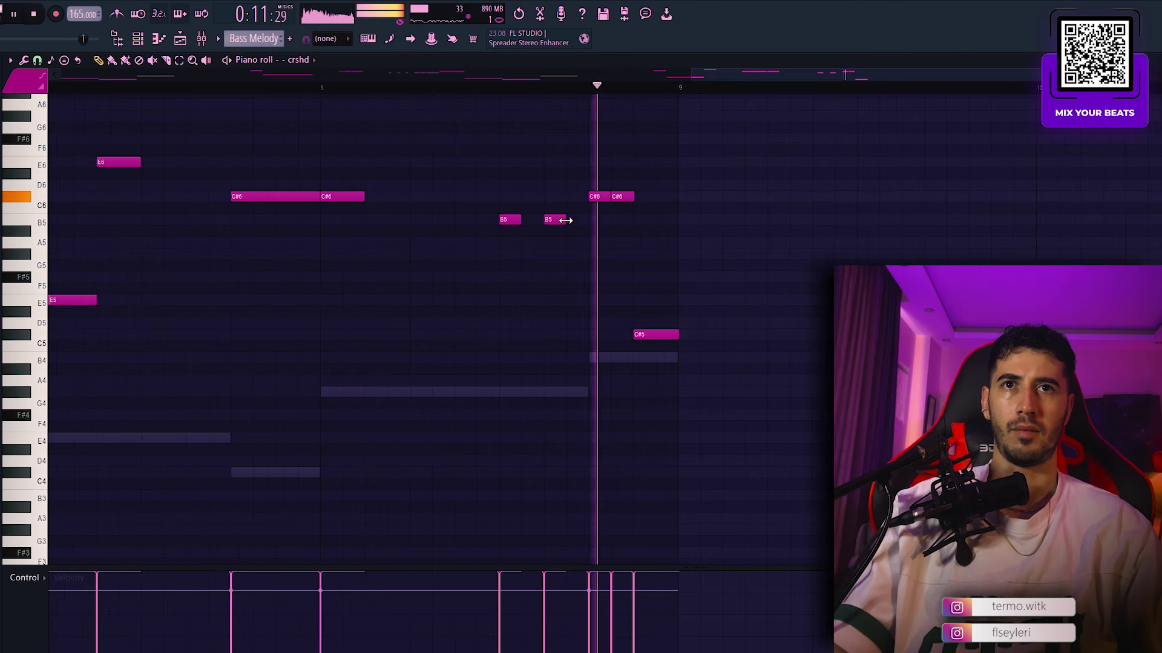
{"action": "left_click_drag", "start_coordinate": [565, 219], "coordinate": [602, 200]}
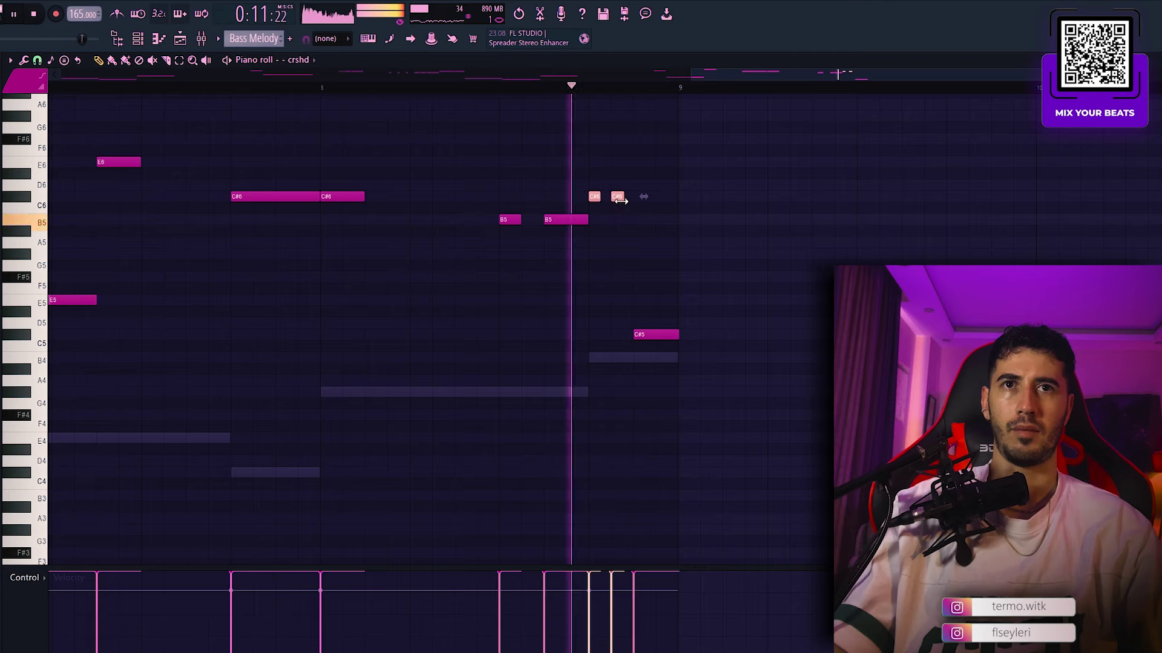
{"action": "scroll", "coordinate": [690, 246], "scroll_direction": "down", "scroll_amount": 3, "text": "ctrl"}
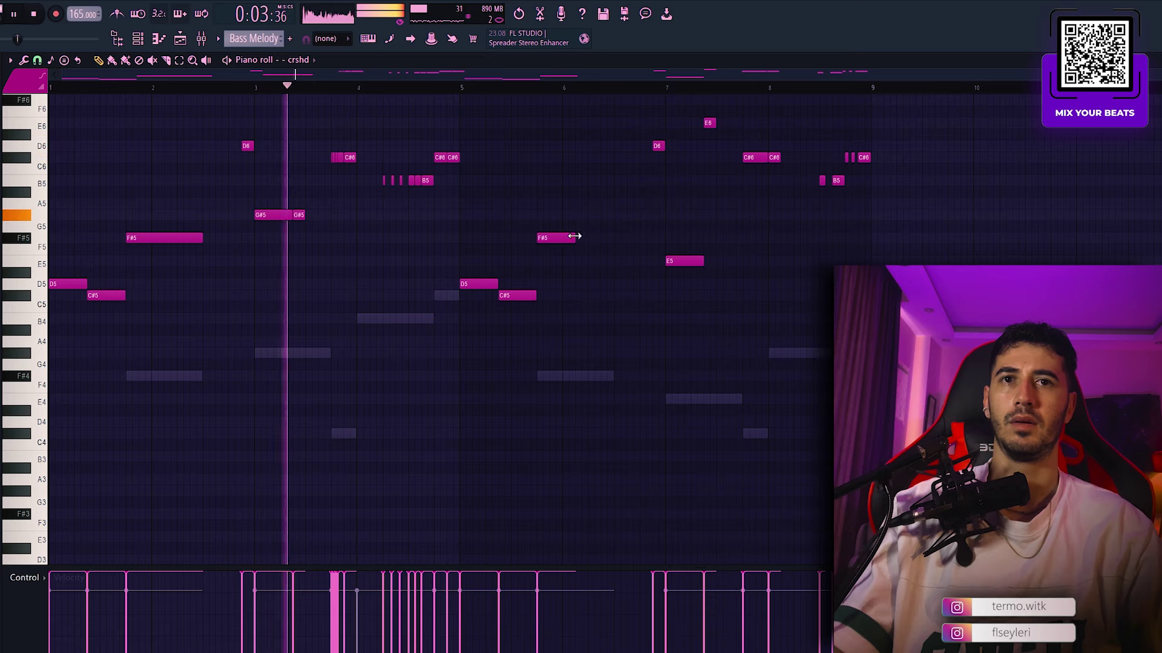
Step: Lengthen the F#5 note before bar 6 and the E6 note in bar 7 to match the ghost notes, and play from bar 7
{"action": "left_click_drag", "start_coordinate": [573, 237], "coordinate": [615, 236]}
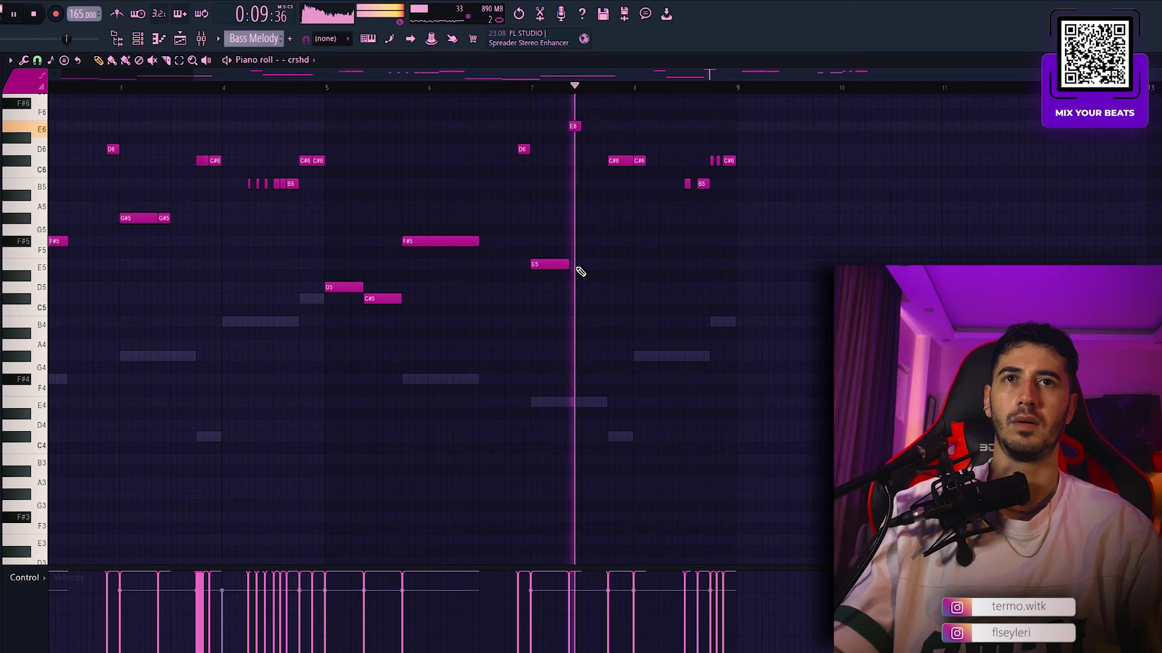
{"action": "key", "text": "space"}
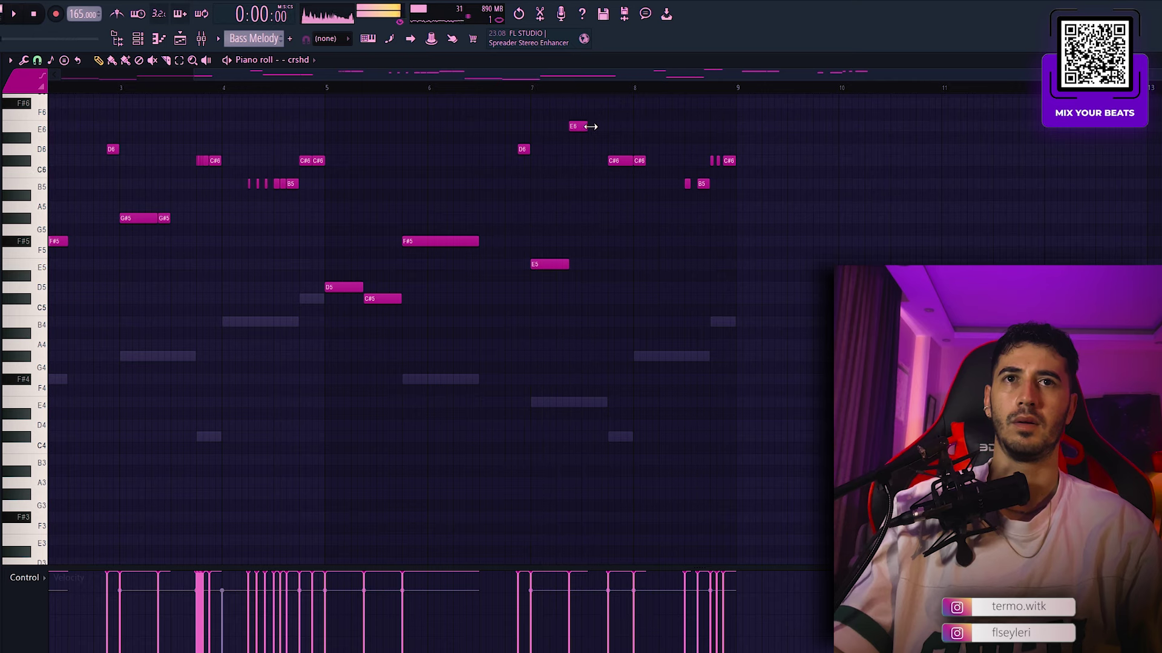
{"action": "left_click", "coordinate": [535, 90]}
{"action": "key", "text": "space"}
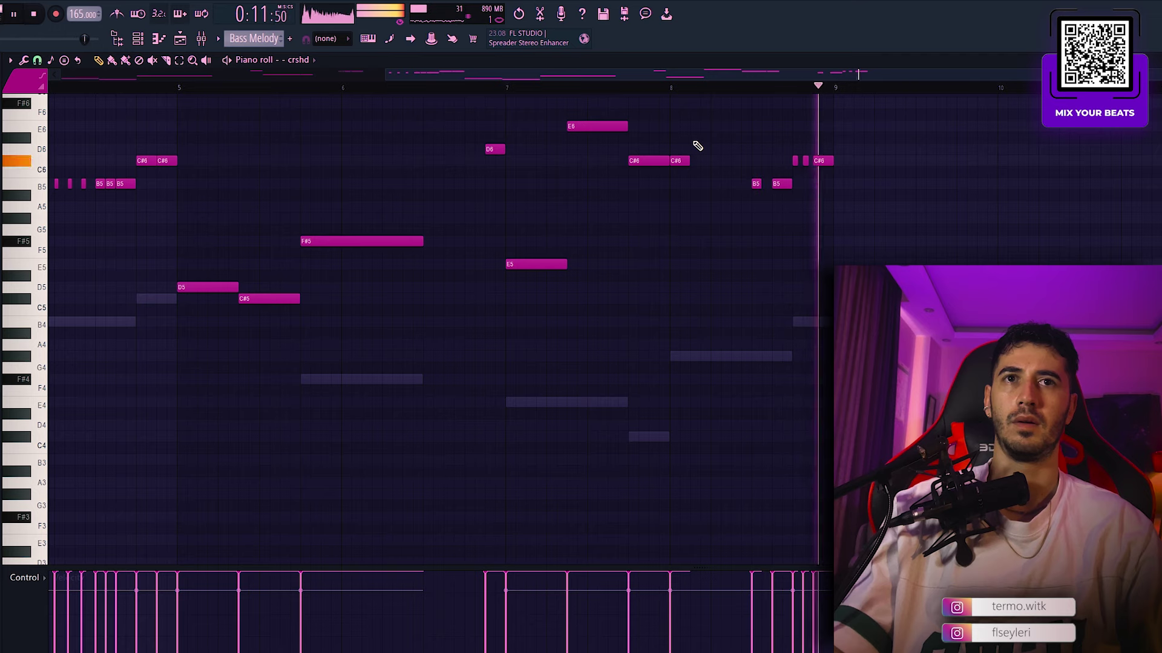
Step: Play the whole crshd bass line from bar 1 to check the edited notes
{"action": "key", "text": "space"}
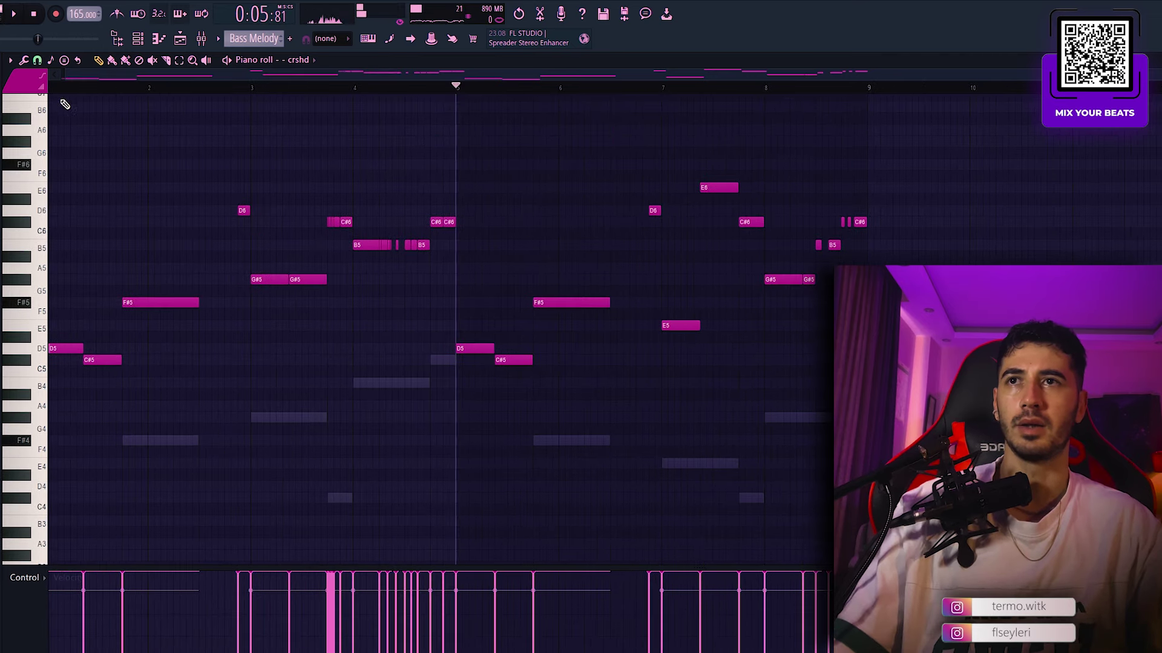
{"action": "left_click", "coordinate": [50, 87]}
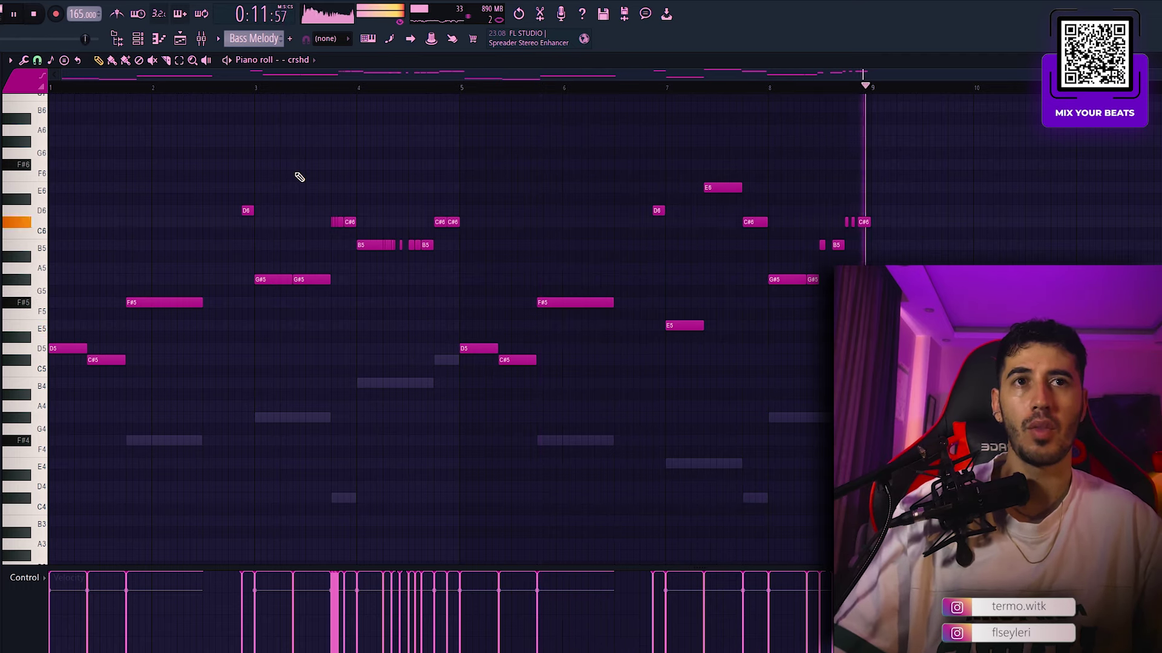
{"action": "key", "text": "space"}
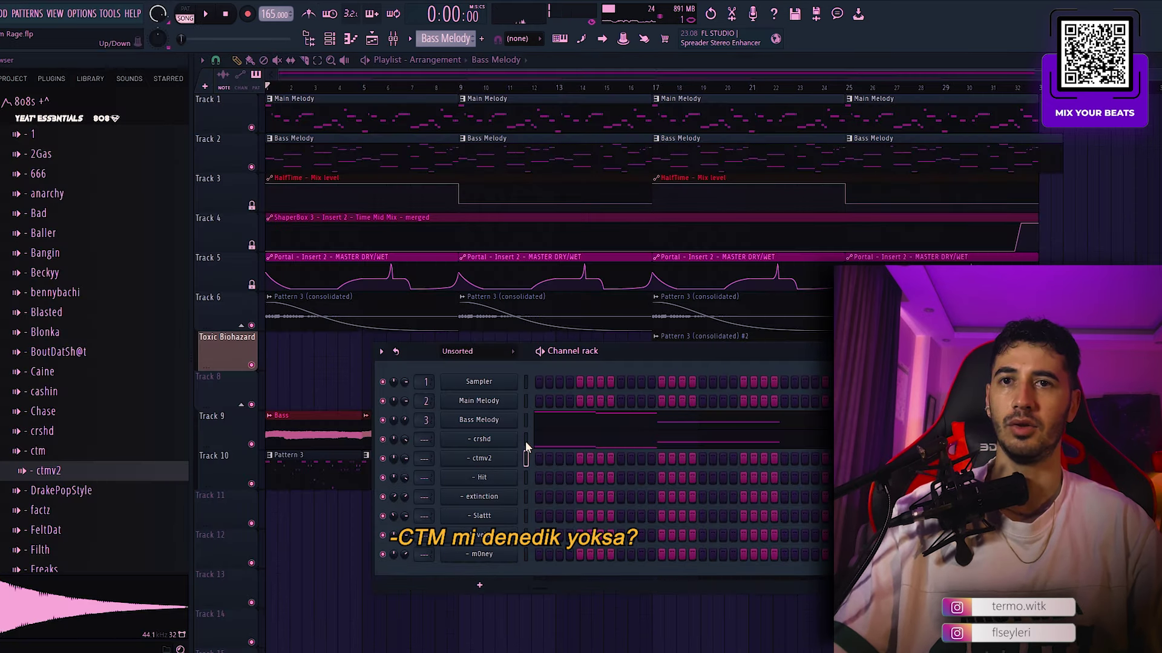
Step: Audition the same bass line with the ctmv2 808 and bring up that channel's options
{"action": "key", "text": "space"}
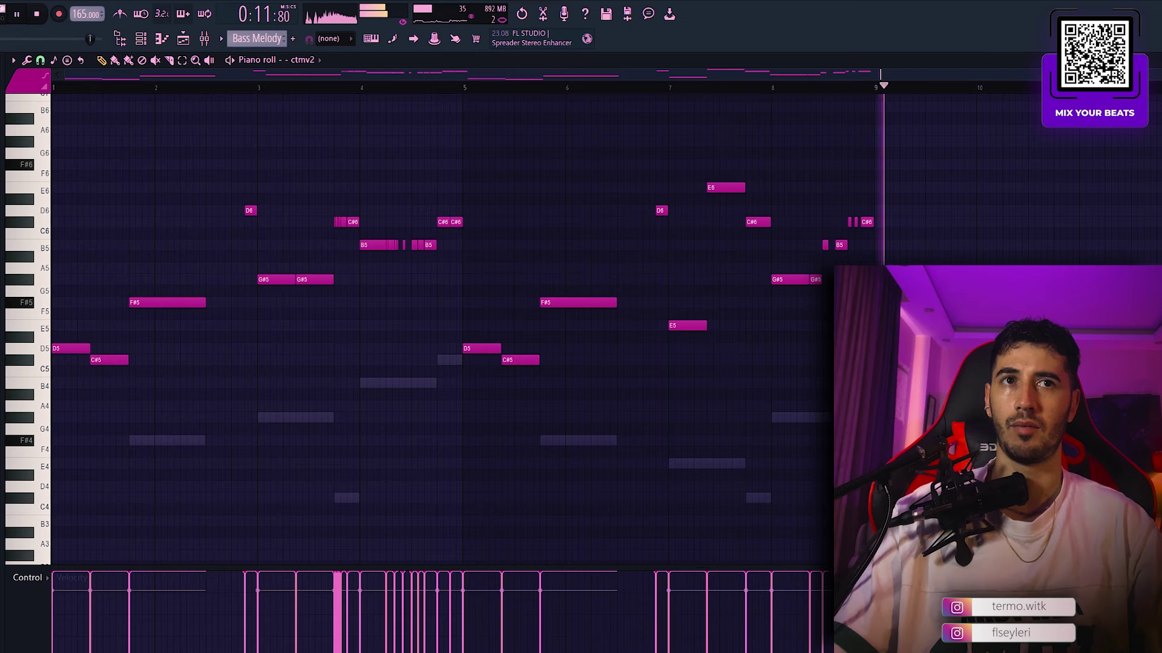
{"action": "left_click", "coordinate": [141, 38]}
{"action": "right_click", "coordinate": [291, 458]}
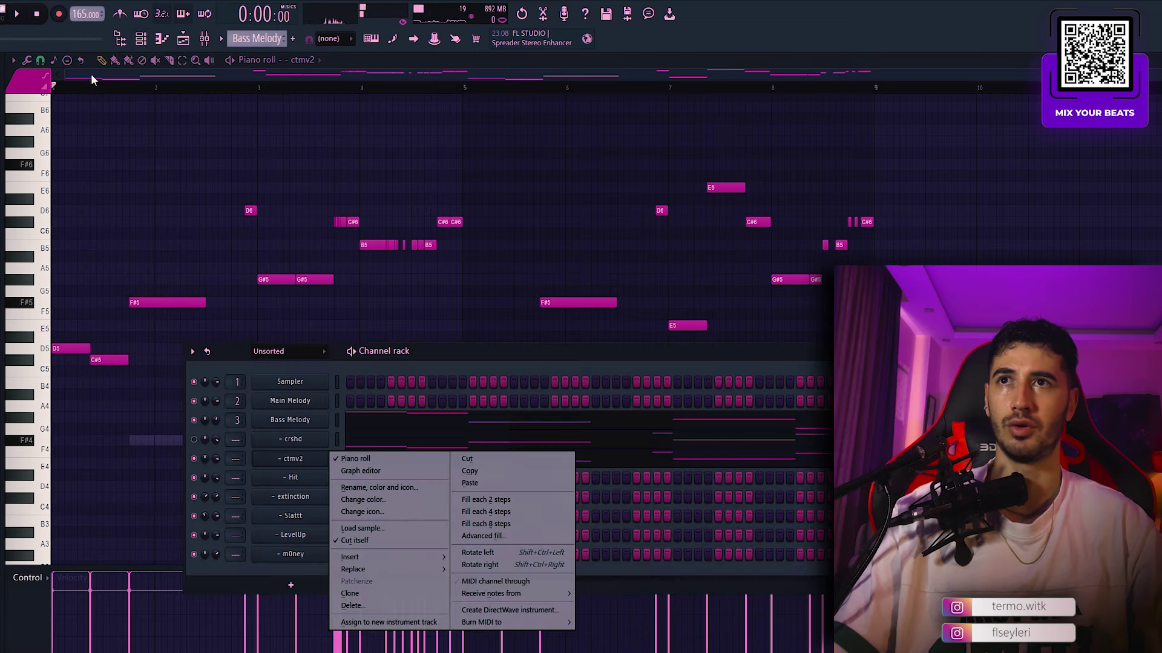
{"action": "left_click", "coordinate": [16, 13]}
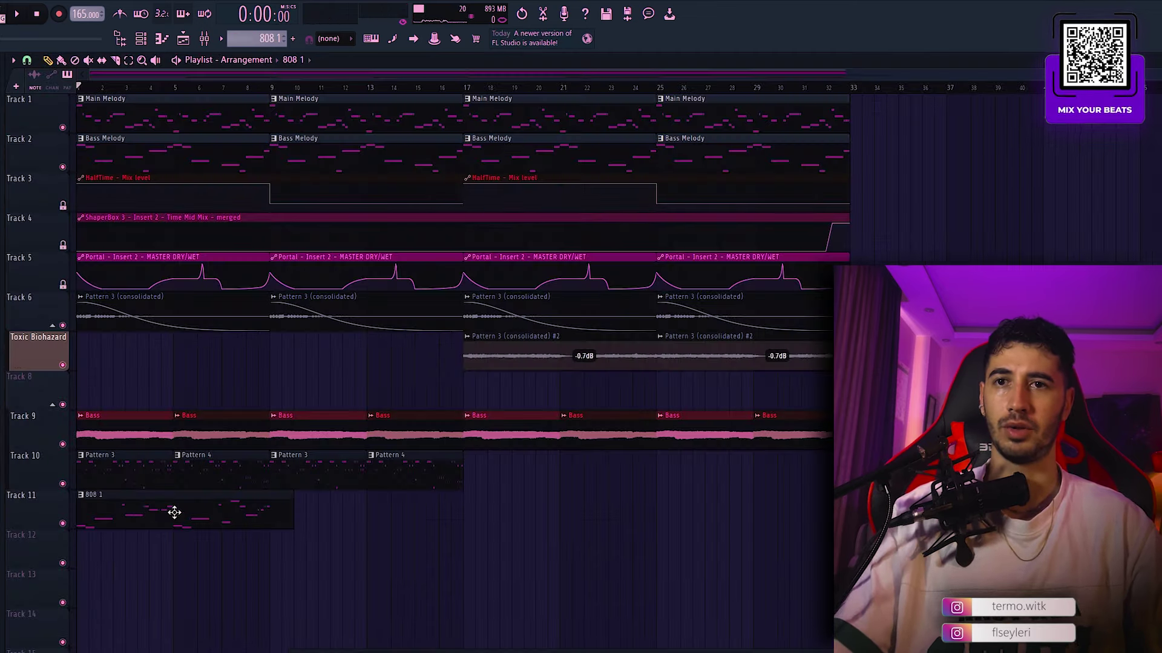
Step: Trim the 808 1 clip's overhang past bar 9 and cut off the end of 808 2's last C#6 note at bar 9
{"action": "key", "text": "c"}
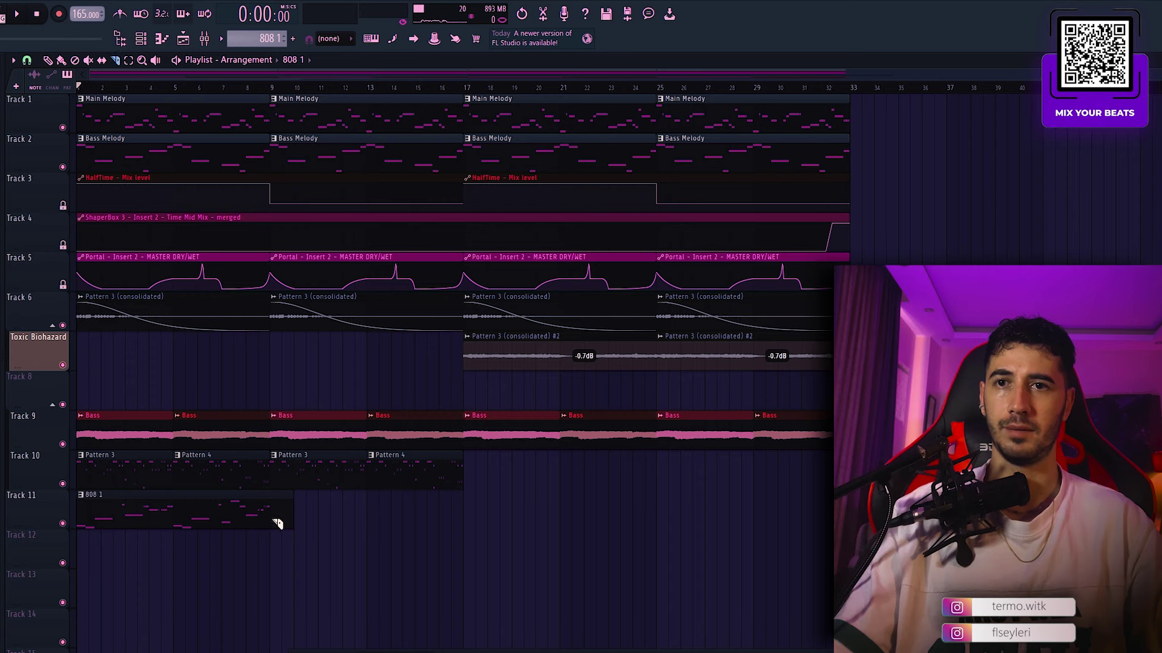
{"action": "right_click", "coordinate": [278, 524]}
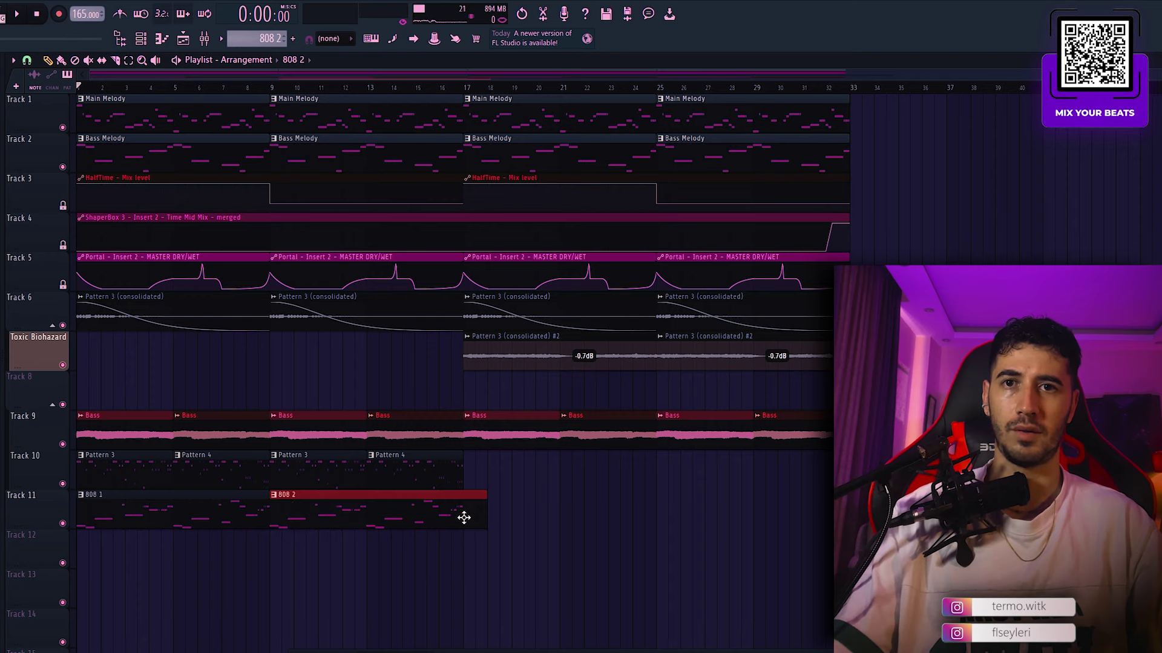
{"action": "double_click", "coordinate": [463, 518]}
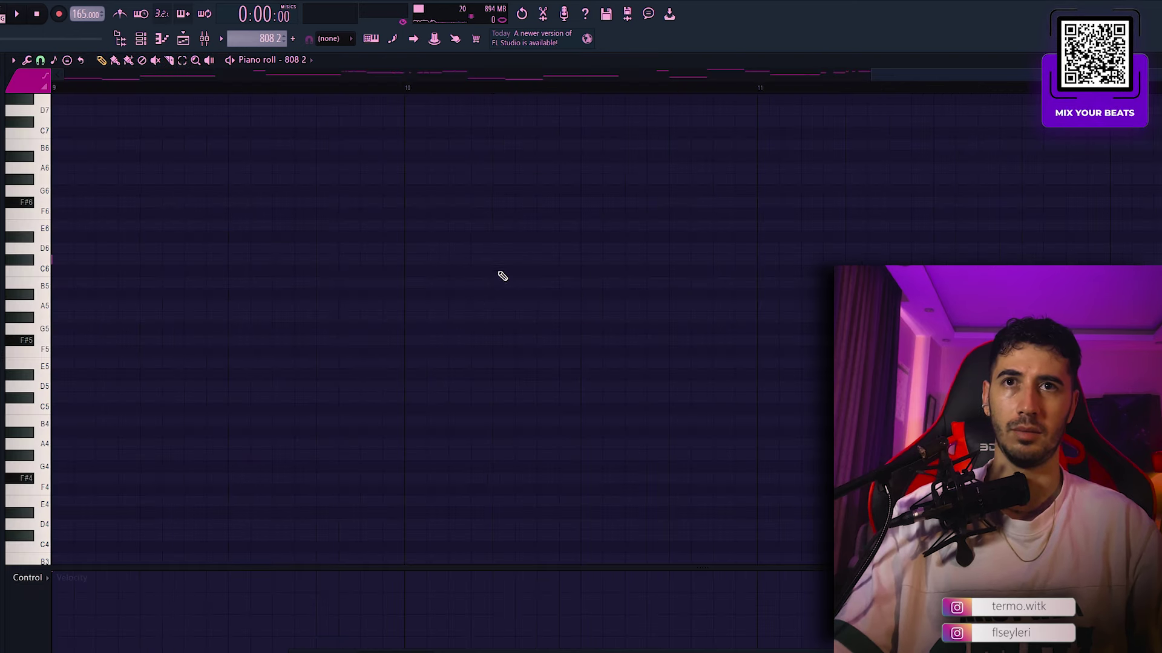
{"action": "scroll", "coordinate": [533, 300], "scroll_direction": "up", "scroll_amount": 5, "text": "ctrl"}
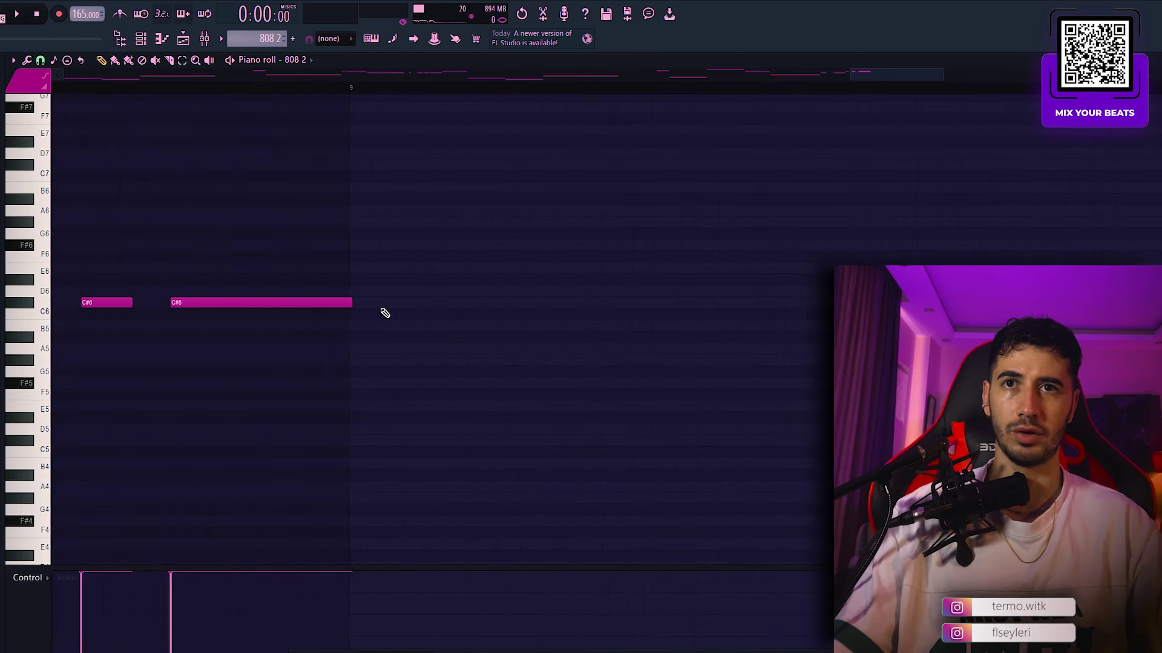
{"action": "middle_click", "coordinate": [409, 296]}
{"action": "left_click", "coordinate": [989, 179]}
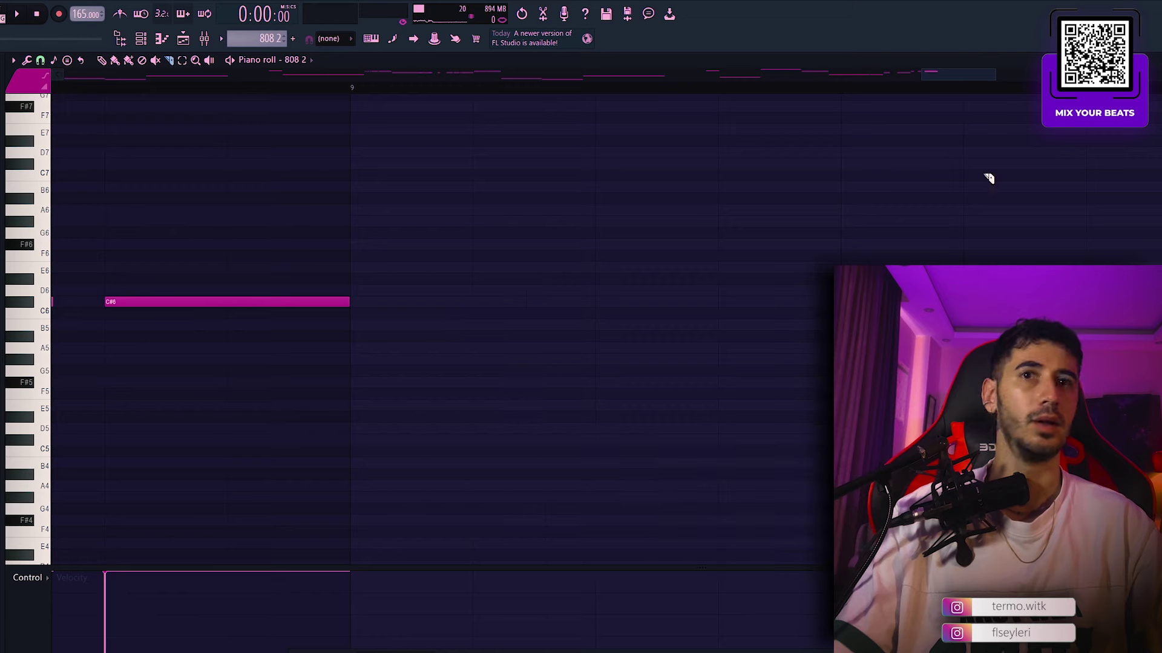
{"action": "right_click", "coordinate": [441, 257]}
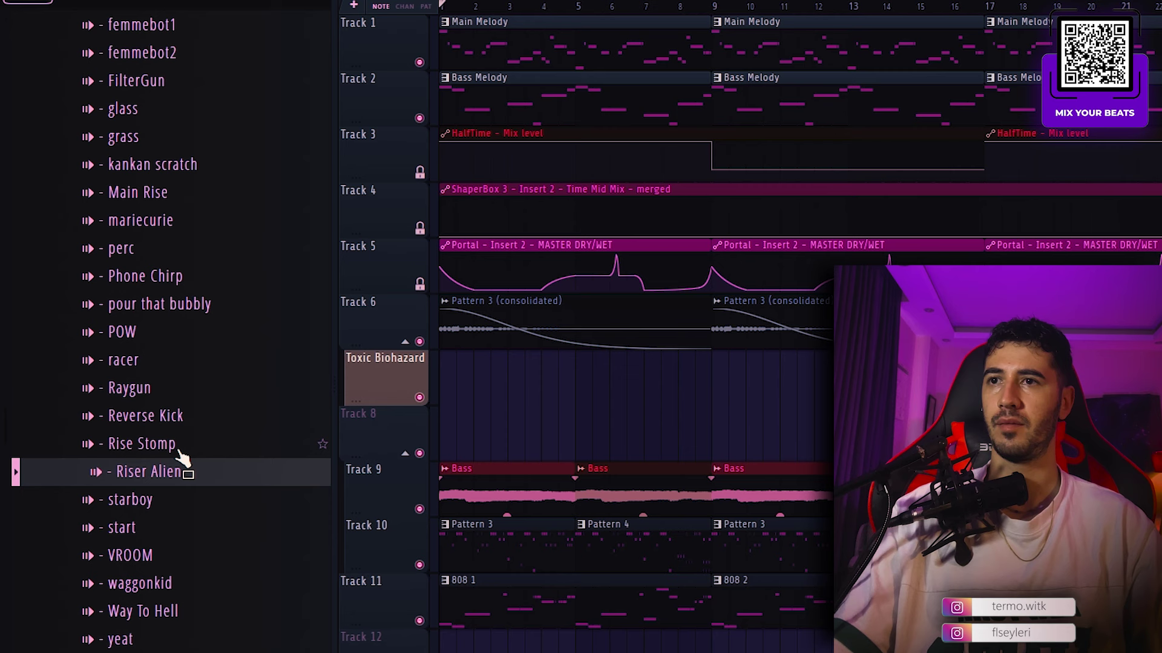
Step: Audition effect samples from Riser Alien to VROOM, and lower the VROOM clip leading into bar 17 to -2.7 dB
{"action": "left_click_drag", "start_coordinate": [181, 475], "coordinate": [184, 470]}
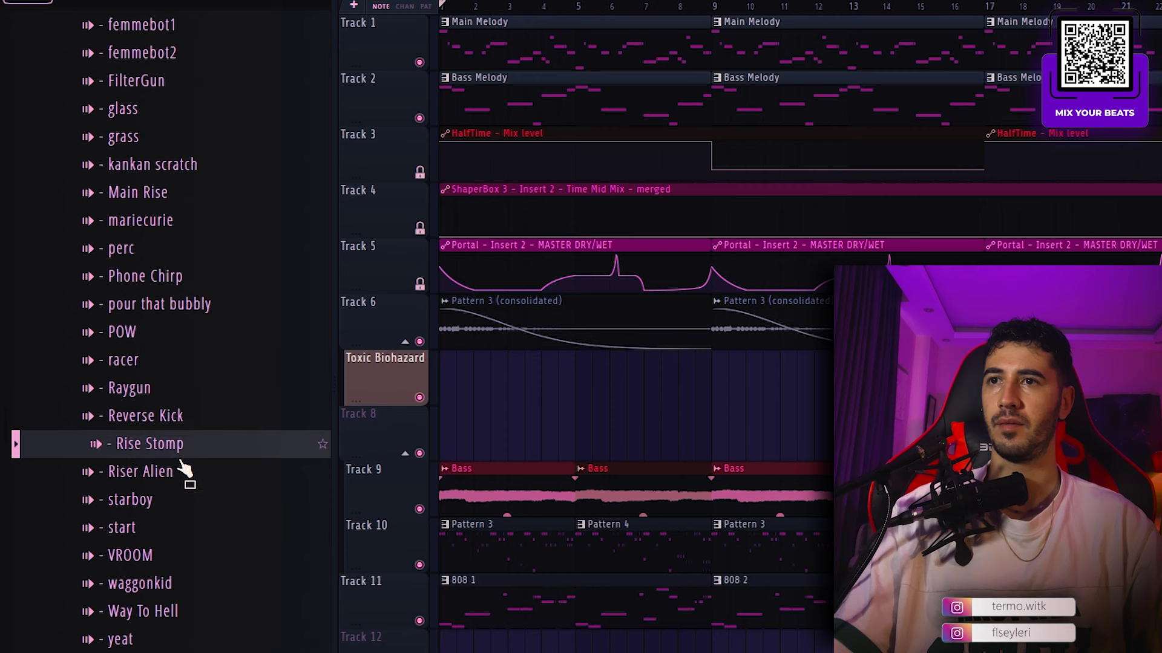
{"action": "left_click_drag", "start_coordinate": [182, 530], "coordinate": [193, 585]}
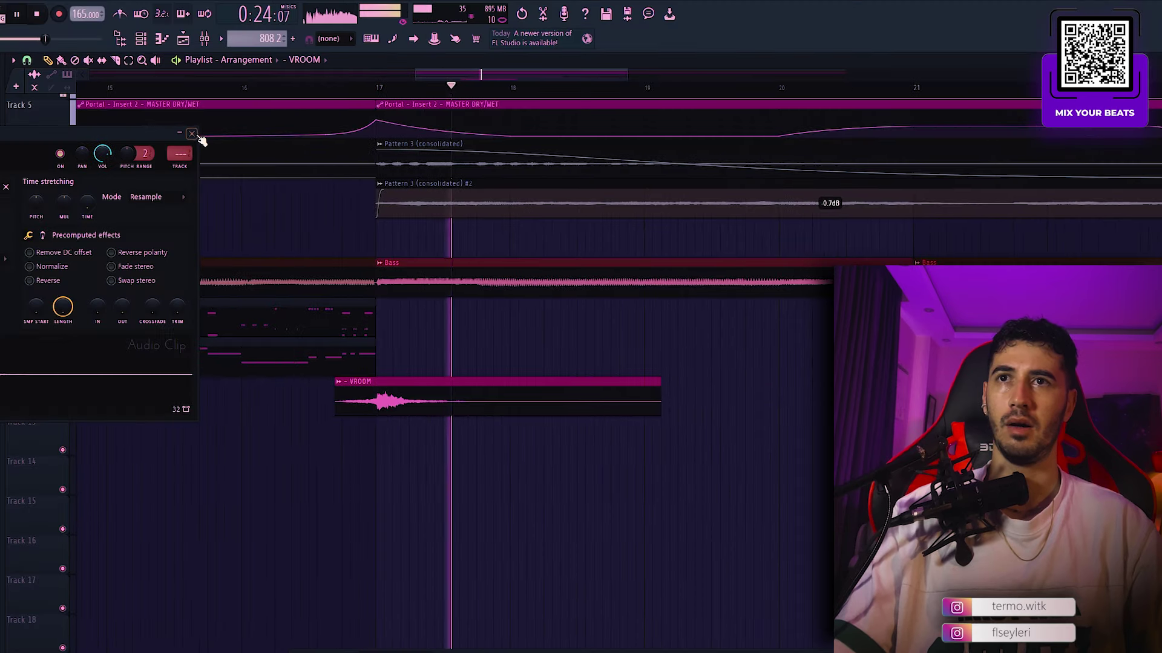
{"action": "left_click", "coordinate": [193, 134]}
{"action": "key", "text": "space"}
{"action": "left_click_drag", "start_coordinate": [496, 414], "coordinate": [497, 423]}
{"action": "key", "text": "space"}
{"action": "key", "text": "space"}
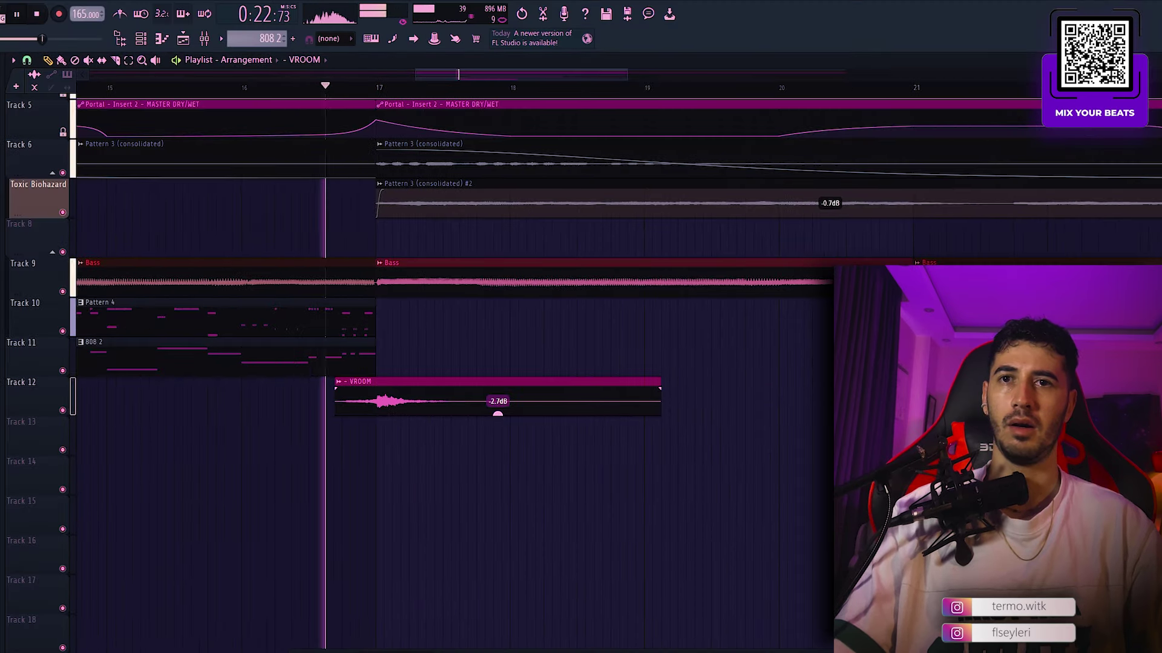
Step: Listen to the transition into bar 17 with the VROOM and Way To Hell clips
{"action": "scroll", "coordinate": [399, 396], "scroll_direction": "up", "scroll_amount": 2}
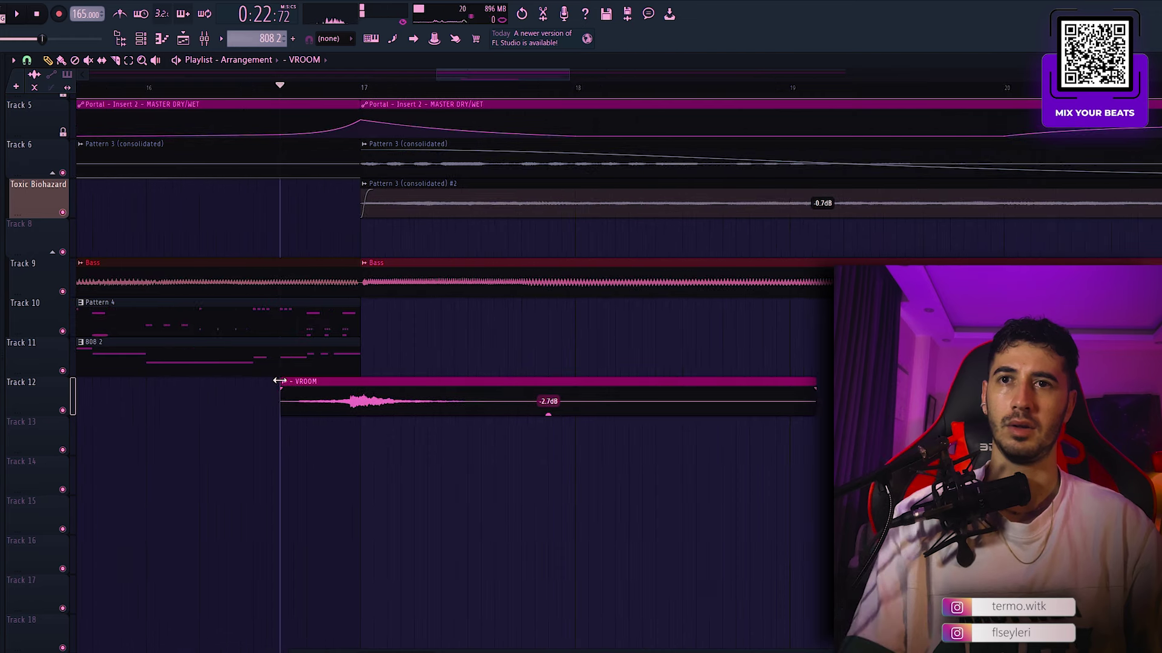
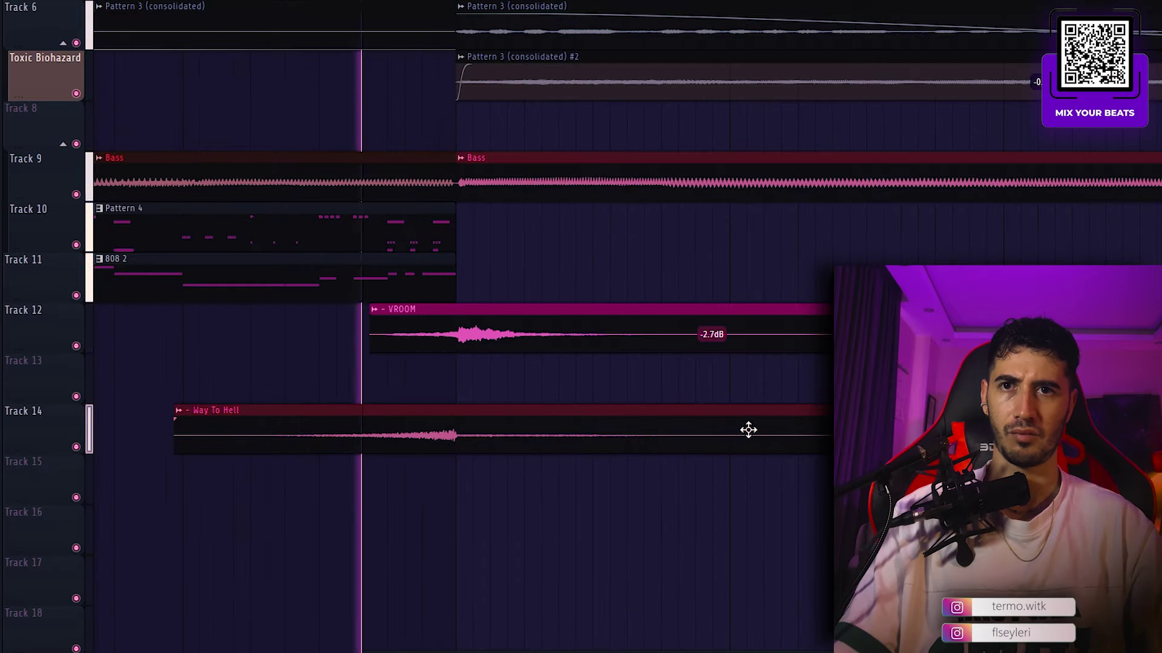
{"action": "scroll", "coordinate": [748, 430], "scroll_direction": "down", "scroll_amount": 3}
{"action": "key", "text": "space"}
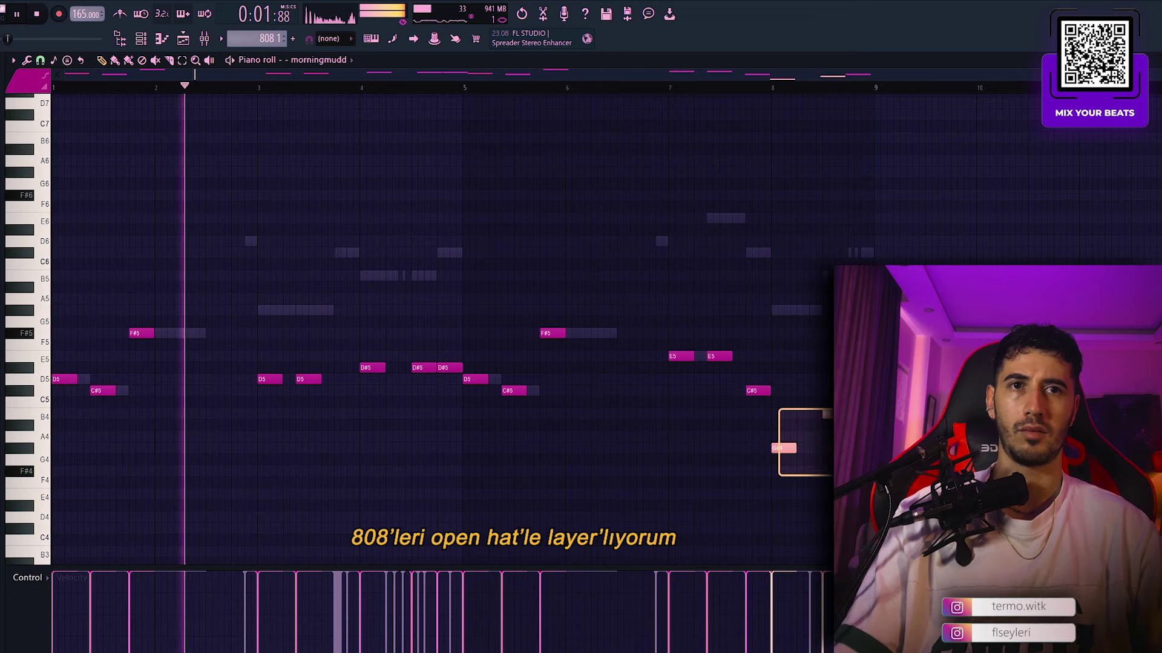
Step: Raise the G#4 note at the start of bar 8 in the morningmudd part in semitone steps and select the B4 note after it
{"action": "left_click_drag", "start_coordinate": [779, 409], "coordinate": [833, 476]}
{"action": "left_click", "coordinate": [784, 448], "text": "ctrl"}
{"action": "key", "text": "shift+Up"}
{"action": "key", "text": "shift+Up"}
{"action": "key", "text": "shift+Up"}
{"action": "key", "text": "shift+Up"}
{"action": "key", "text": "shift+Up"}
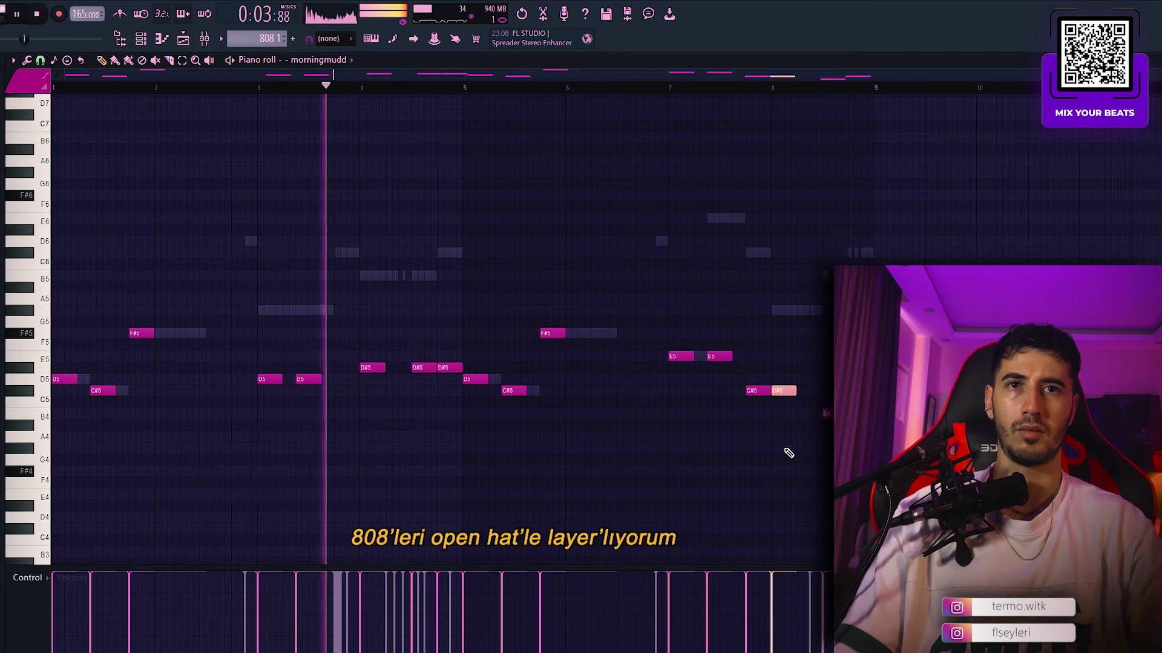
{"action": "key", "text": "shift+Up"}
{"action": "key", "text": "shift+Up"}
{"action": "key", "text": "shift+Up"}
{"action": "left_click", "coordinate": [794, 441], "text": "ctrl"}
{"action": "left_click_drag", "start_coordinate": [818, 441], "coordinate": [841, 409]}
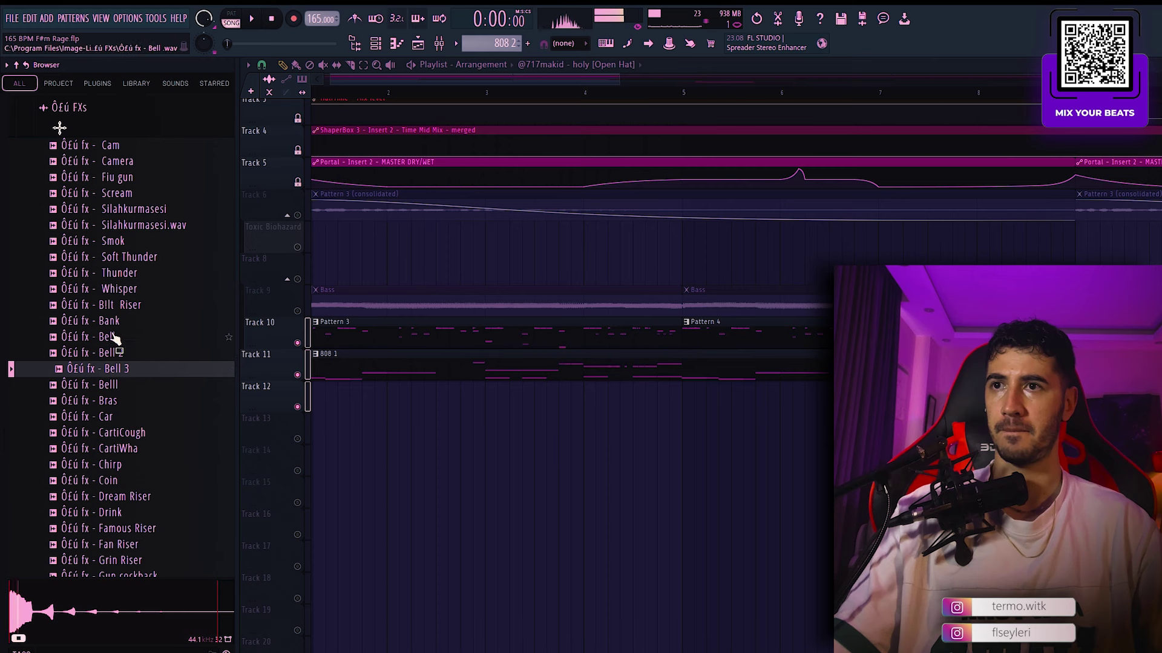
Step: Audition the Bell, Bell 2 and Bell 3 effect samples against each other
{"action": "left_click", "coordinate": [114, 336]}
{"action": "left_click", "coordinate": [121, 352]}
{"action": "left_click", "coordinate": [123, 368]}
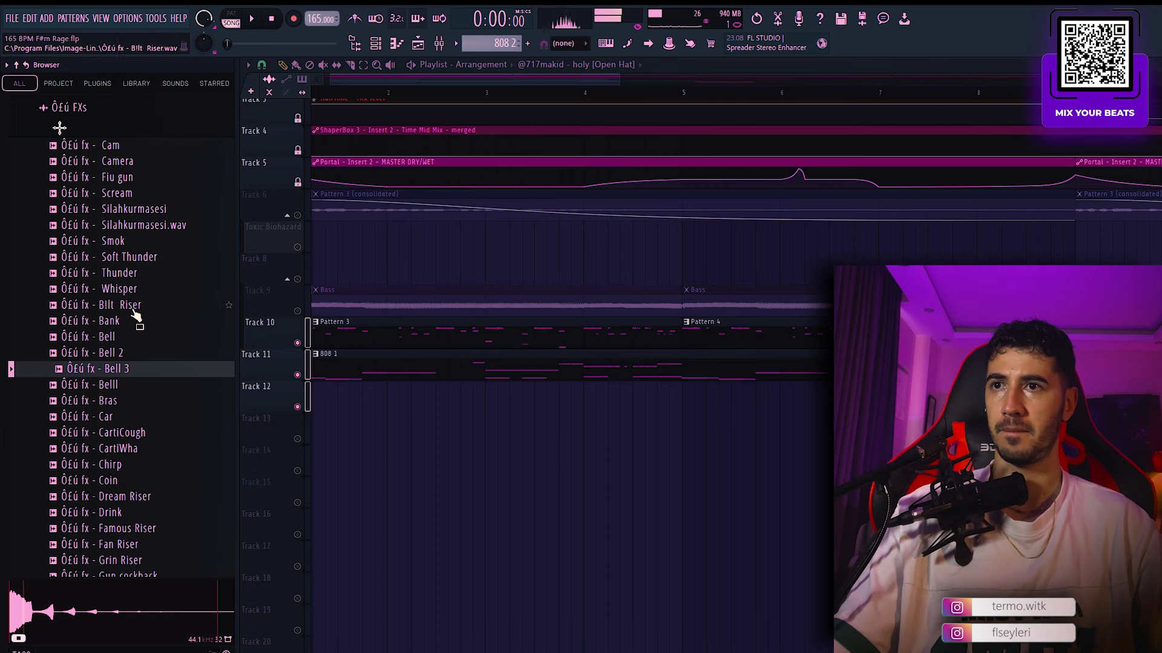
{"action": "left_click", "coordinate": [121, 354]}
{"action": "left_click", "coordinate": [120, 339]}
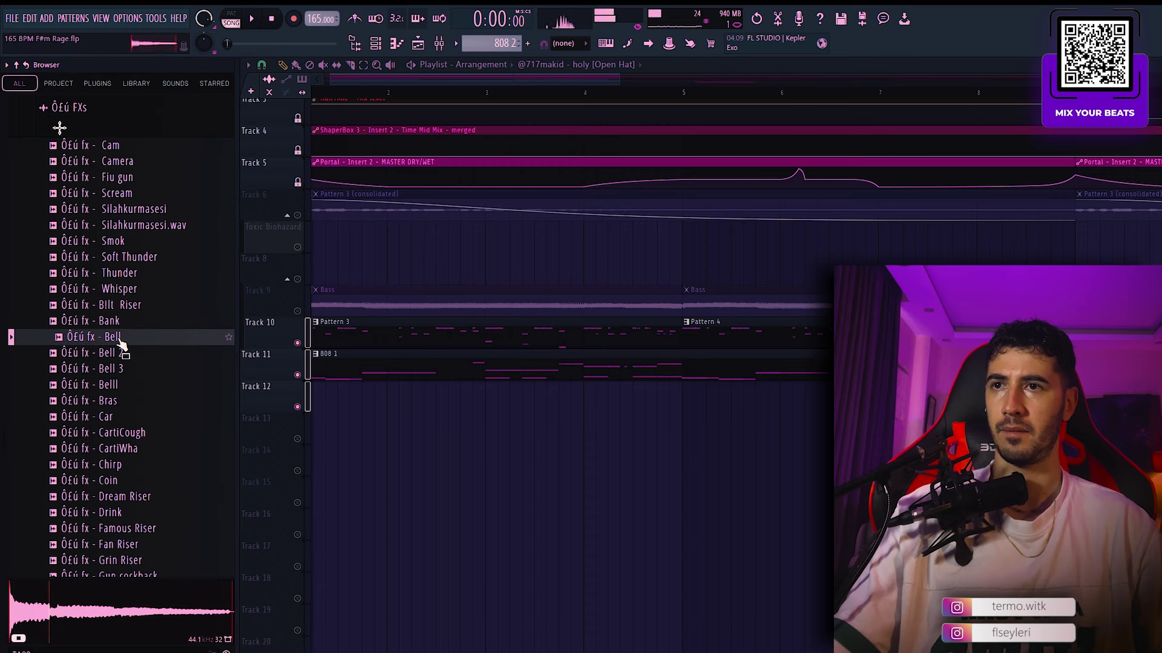
Step: Place the Bell effect sample on Track 13 at bar 1 and open its audio clip settings
{"action": "left_click_drag", "start_coordinate": [193, 384], "coordinate": [342, 430]}
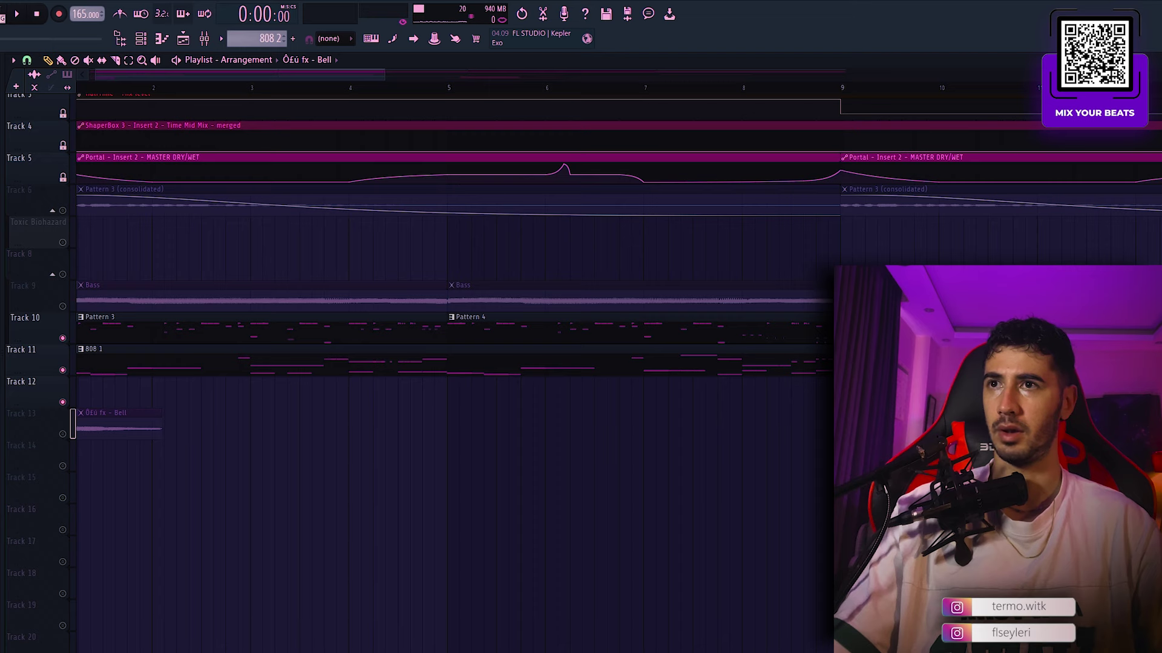
{"action": "scroll", "coordinate": [112, 427], "scroll_direction": "up", "scroll_amount": 2}
{"action": "left_click_drag", "start_coordinate": [138, 455], "coordinate": [236, 407]}
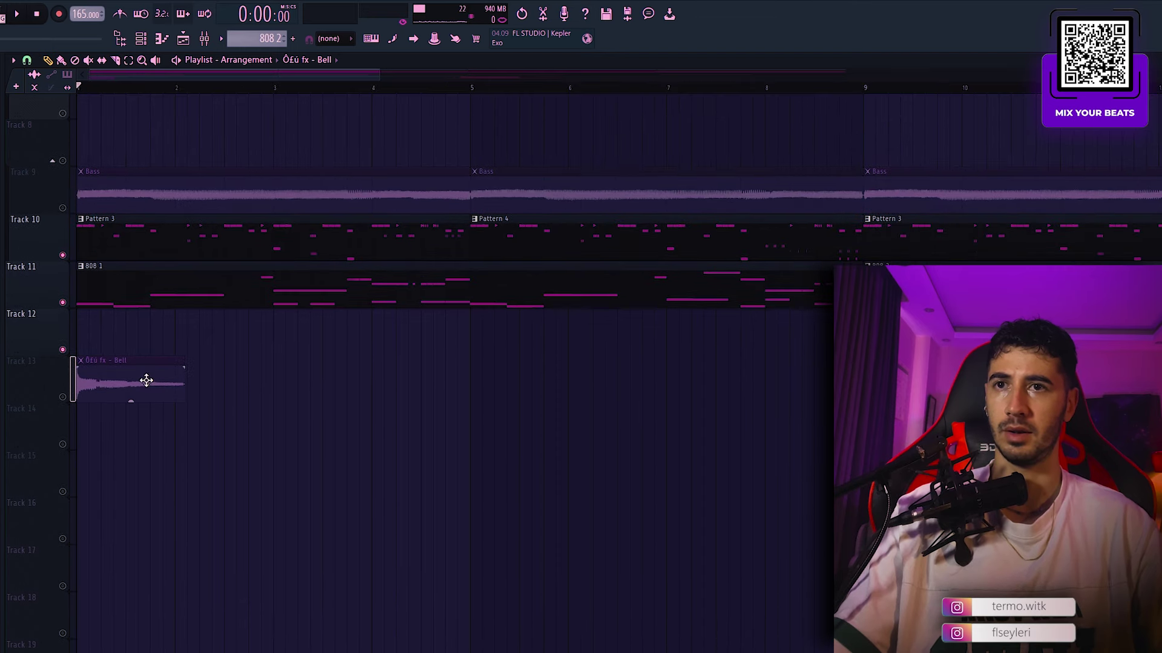
{"action": "double_click", "coordinate": [149, 370]}
{"action": "left_click_drag", "start_coordinate": [77, 86], "coordinate": [390, 172]}
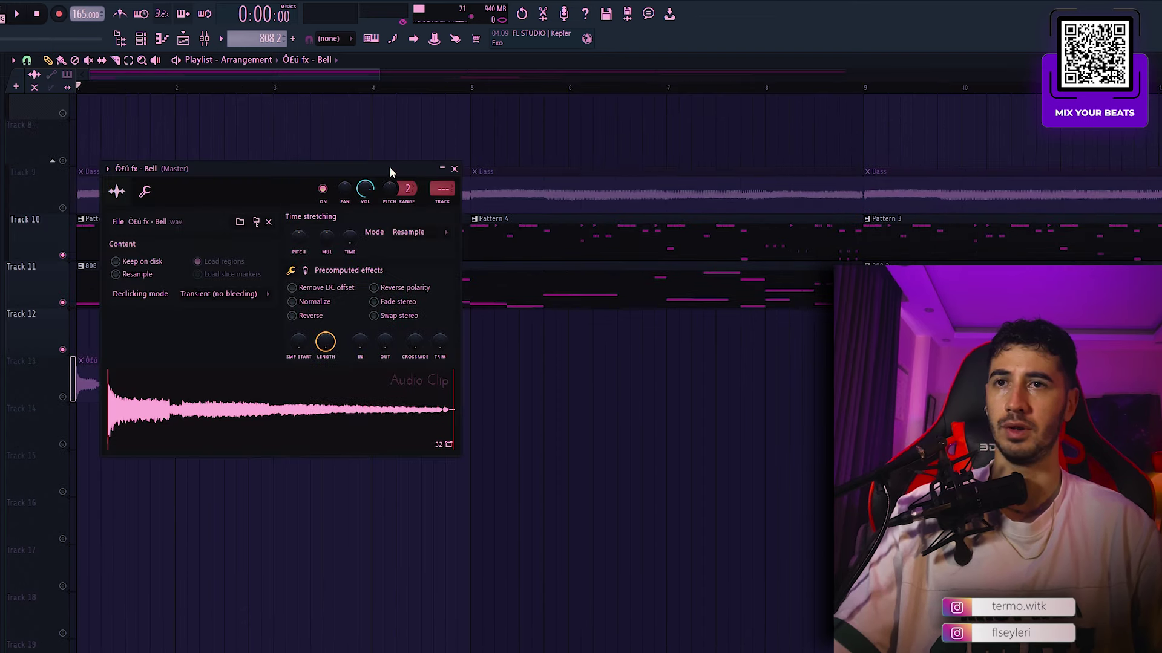
Step: Stretch the Bell clip on Track 13 to end slightly past bar 2, play it and reopen its audio clip settings
{"action": "key", "text": "ctrl+e"}
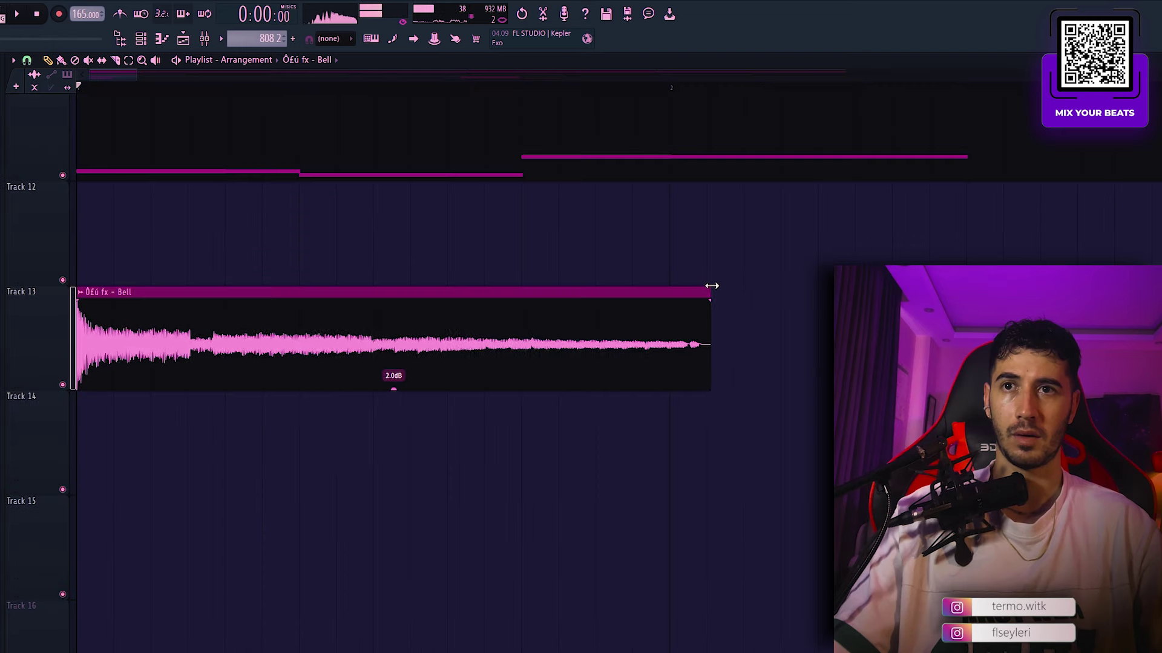
{"action": "left_click_drag", "start_coordinate": [714, 286], "coordinate": [760, 286]}
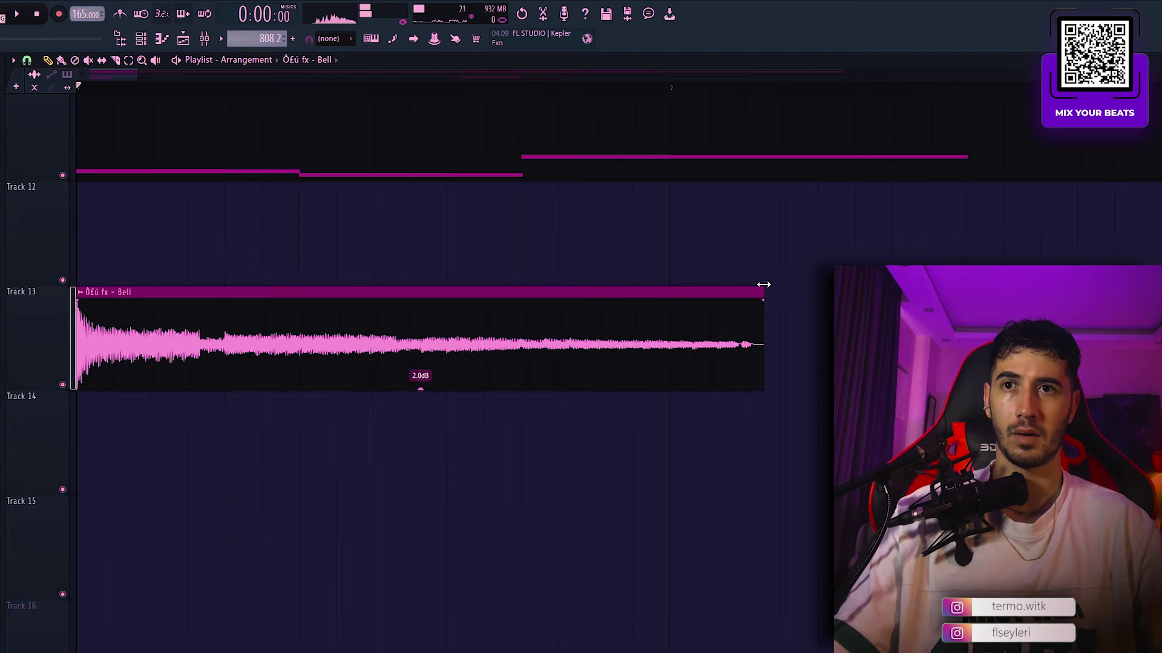
{"action": "key", "text": "space"}
{"action": "scroll", "coordinate": [280, 332], "scroll_direction": "down", "scroll_amount": 2}
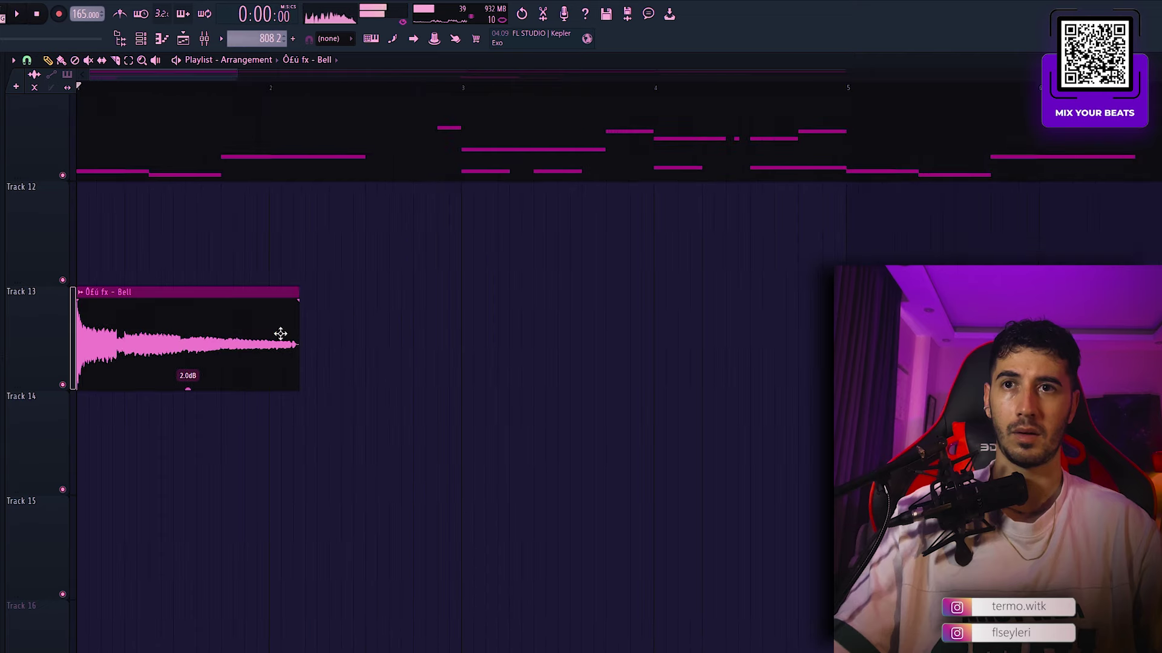
{"action": "double_click", "coordinate": [280, 332]}
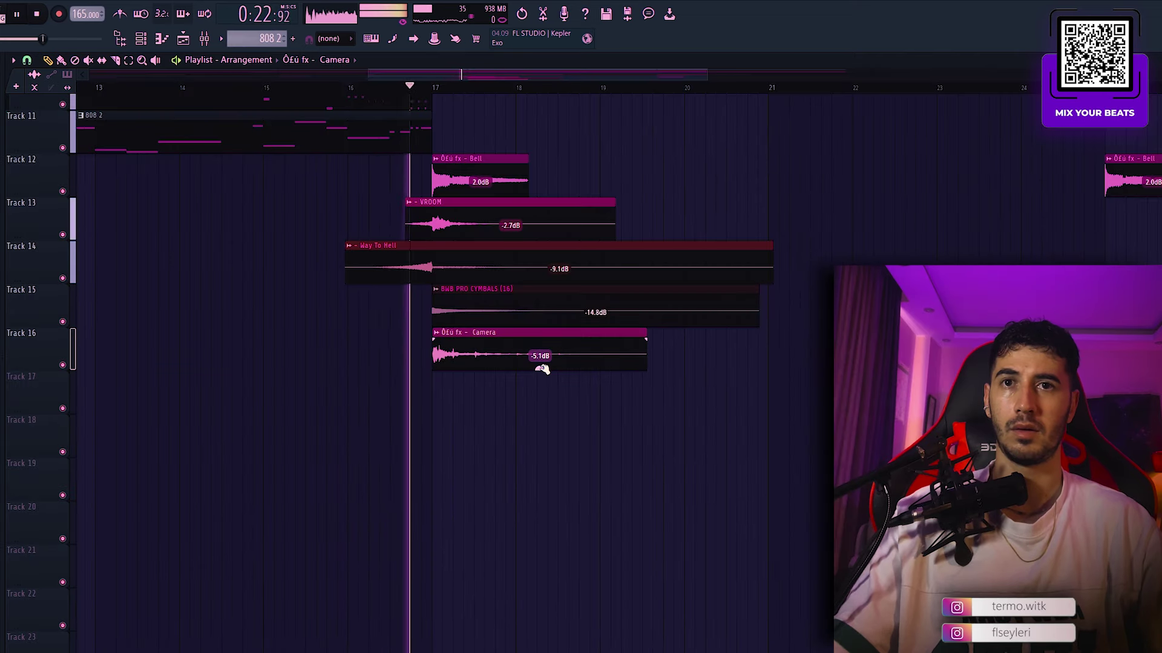
Step: Lower the Camera clip to -6.8 dB and move the reversed Fan Riser clip earlier so its peak lands on bar 17
{"action": "left_click_drag", "start_coordinate": [540, 368], "coordinate": [540, 375]}
{"action": "scroll", "coordinate": [540, 368], "scroll_direction": "down", "scroll_amount": 2}
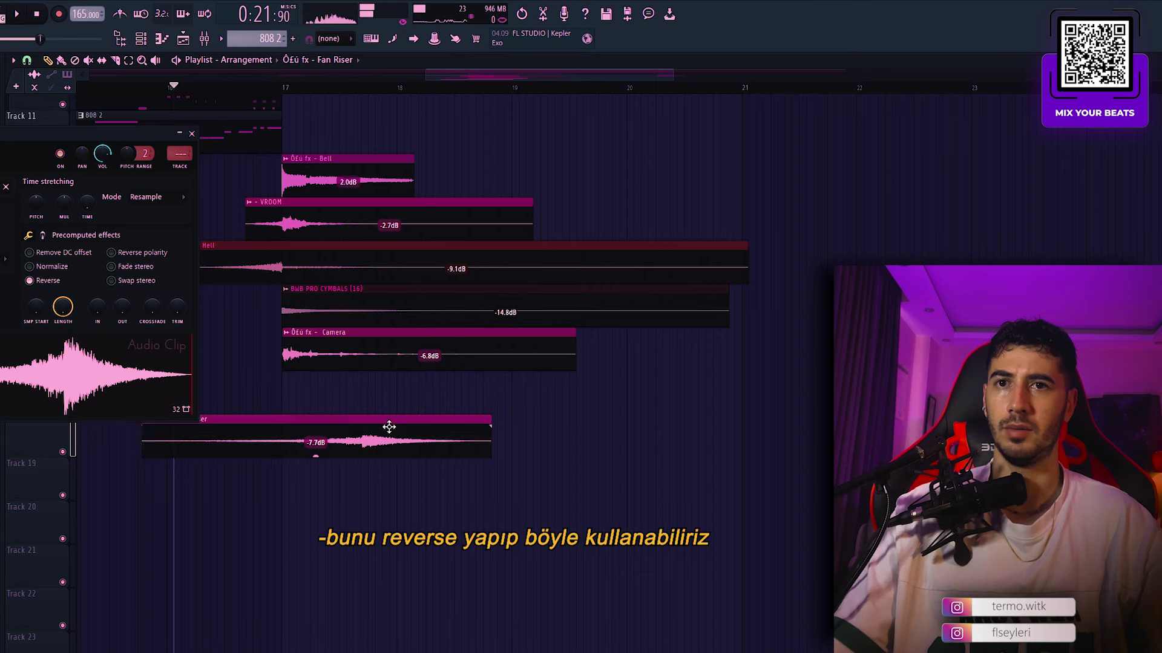
{"action": "left_click_drag", "start_coordinate": [389, 427], "coordinate": [305, 414]}
{"action": "scroll", "coordinate": [260, 446], "scroll_direction": "up", "scroll_amount": 6}
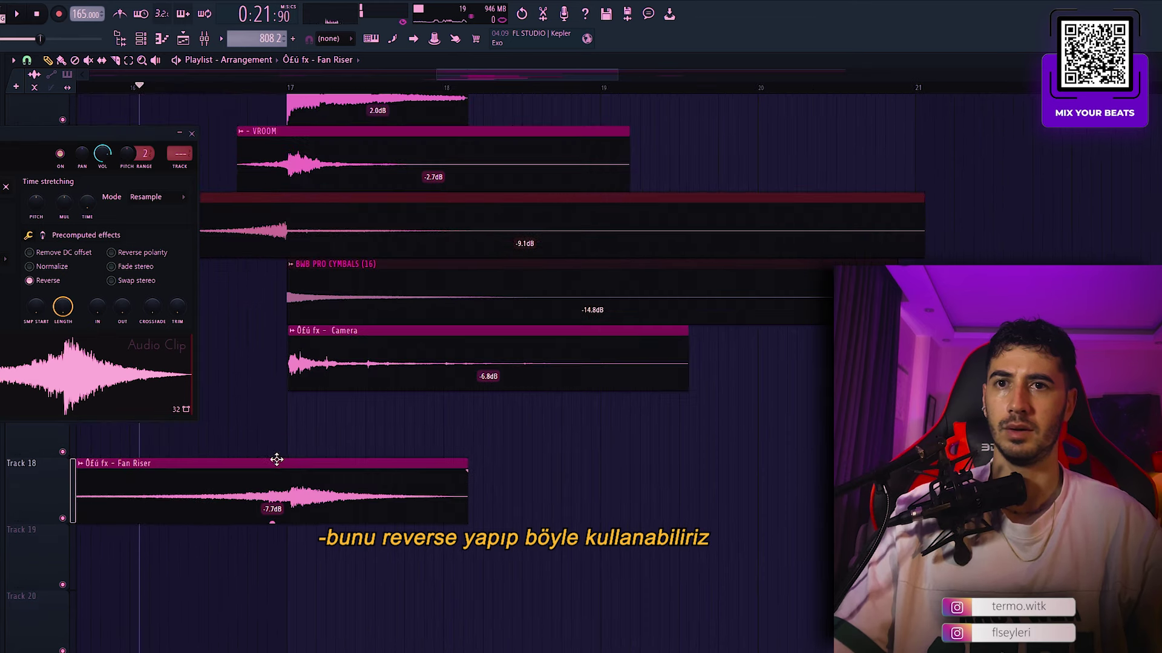
Step: Lower the VROOM, Way To Hell, cymbal, Camera and Fan Riser clips together, bringing VROOM to -6.7 dB and Fan Riser to -13.3 dB
{"action": "key", "text": "space"}
{"action": "scroll", "coordinate": [351, 396], "scroll_direction": "down", "scroll_amount": 4}
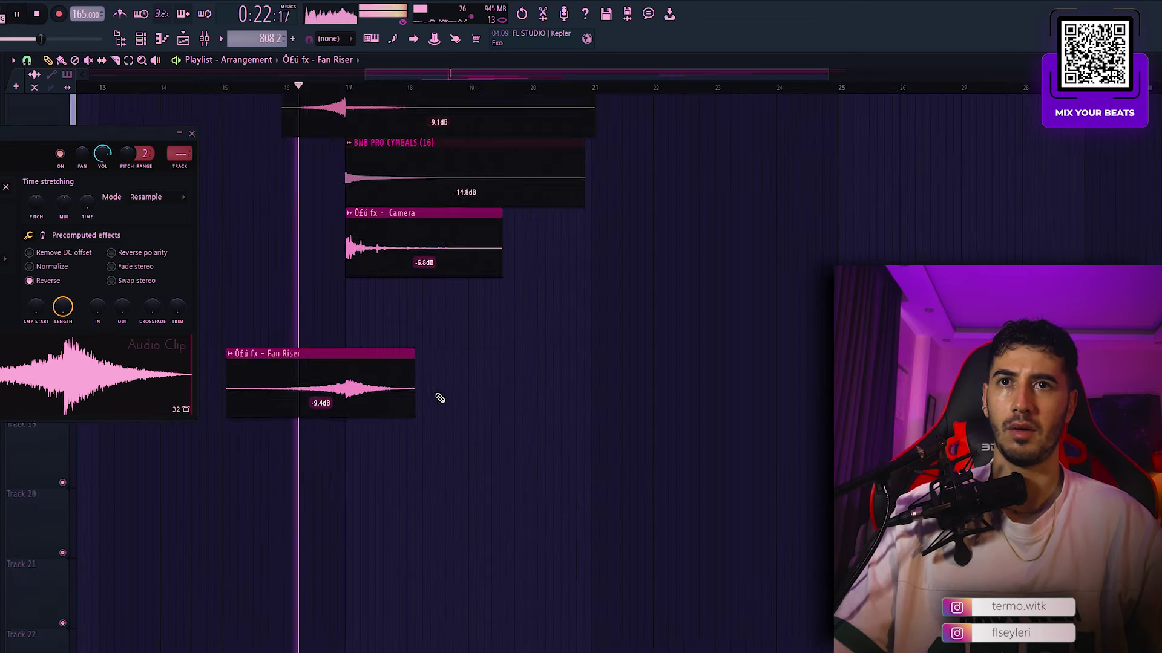
{"action": "scroll", "coordinate": [438, 397], "scroll_direction": "up", "scroll_amount": 2}
{"action": "scroll", "coordinate": [437, 394], "scroll_direction": "down", "scroll_amount": 3}
{"action": "key", "text": "space"}
{"action": "left_click_drag", "start_coordinate": [496, 506], "coordinate": [288, 221]}
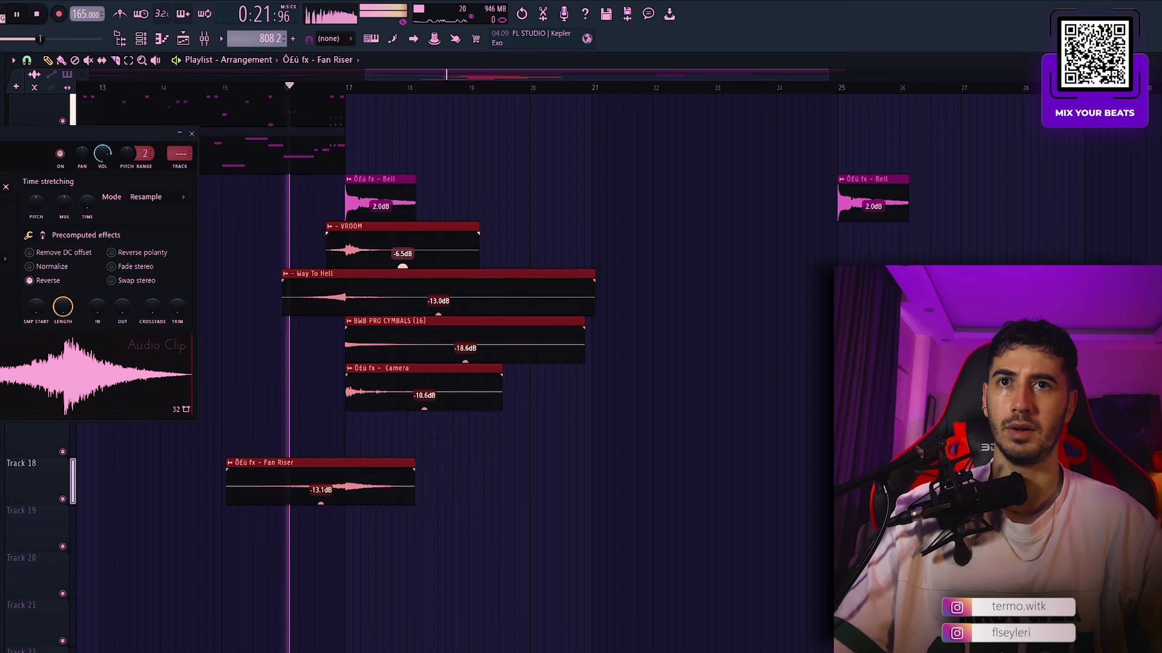
{"action": "left_click_drag", "start_coordinate": [402, 266], "coordinate": [403, 268]}
{"action": "left_click", "coordinate": [539, 208], "text": "ctrl"}
Step: Move the Fan Riser clip up to Track 17 and close its audio clip settings
{"action": "left_click_drag", "start_coordinate": [399, 521], "coordinate": [367, 496]}
{"action": "key", "text": "shift+Up"}
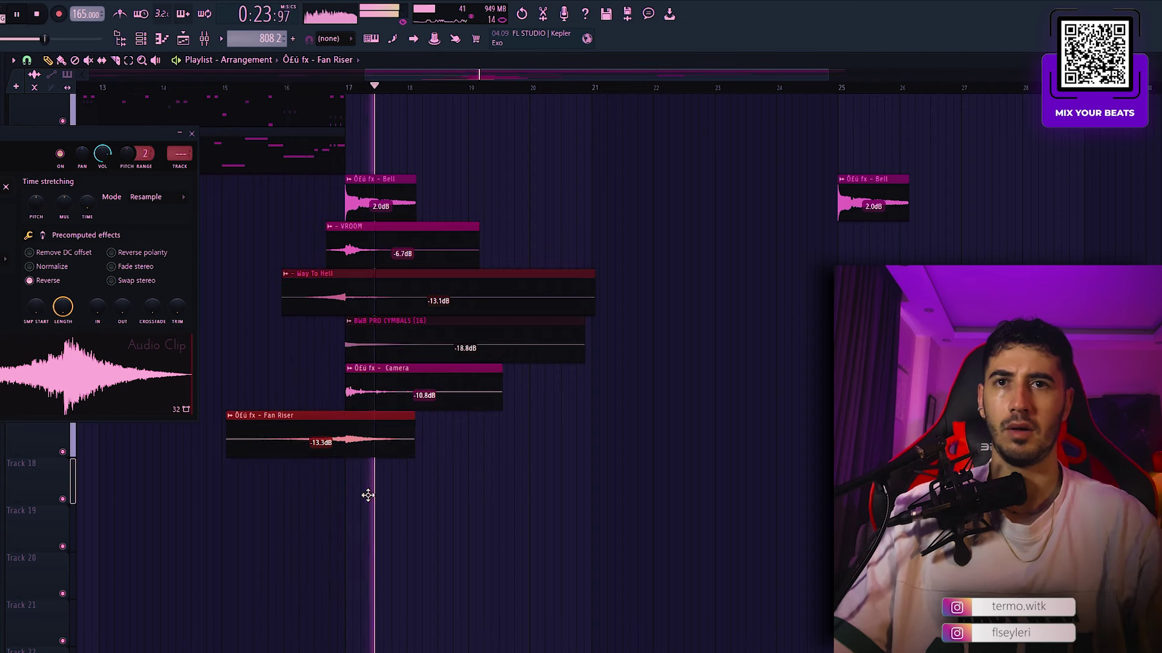
{"action": "left_click", "coordinate": [373, 480], "text": "ctrl"}
{"action": "left_click", "coordinate": [192, 133]}
Step: Set the action of the Intro marker at bar 17 to Start
{"action": "scroll", "coordinate": [381, 200], "scroll_direction": "down", "scroll_amount": 3}
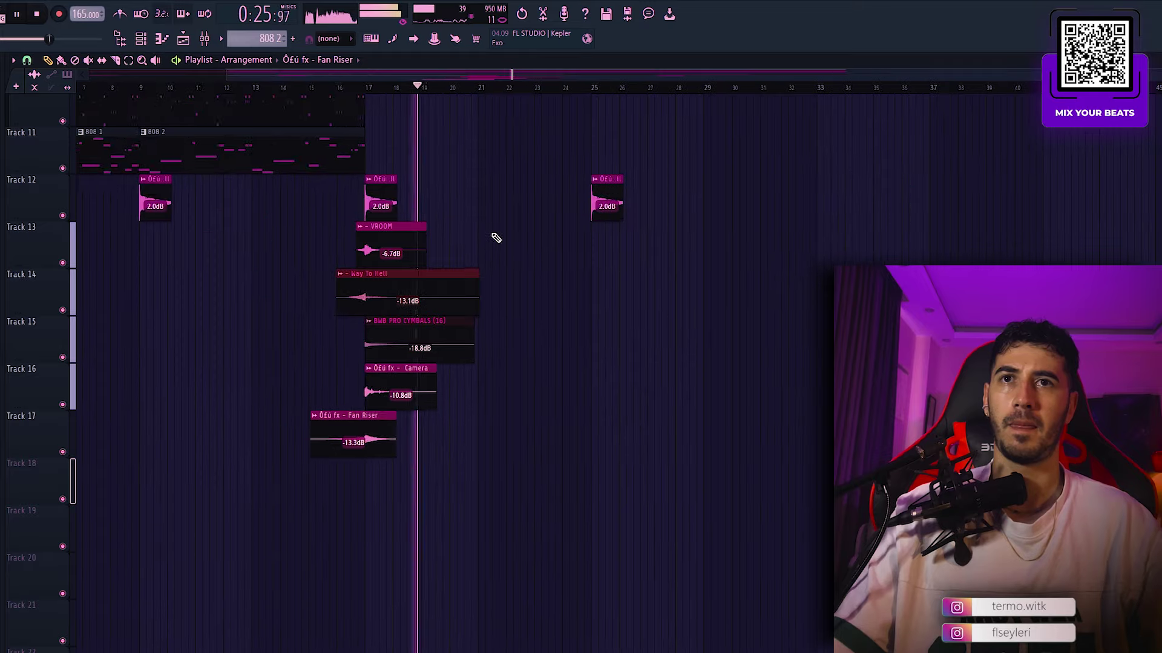
{"action": "scroll", "coordinate": [484, 224], "scroll_direction": "down", "scroll_amount": 2}
{"action": "scroll", "coordinate": [470, 218], "scroll_direction": "up", "scroll_amount": 4}
{"action": "key", "text": "space"}
{"action": "scroll", "coordinate": [475, 344], "scroll_direction": "down", "scroll_amount": 2}
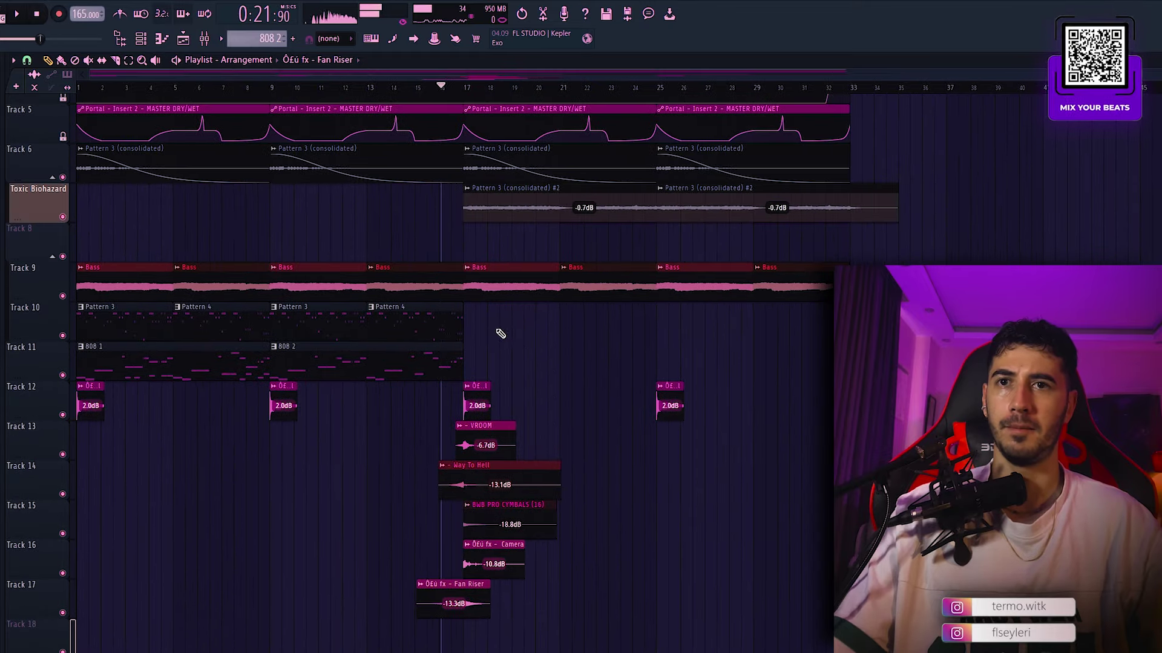
{"action": "scroll", "coordinate": [484, 294], "scroll_direction": "down", "scroll_amount": 2}
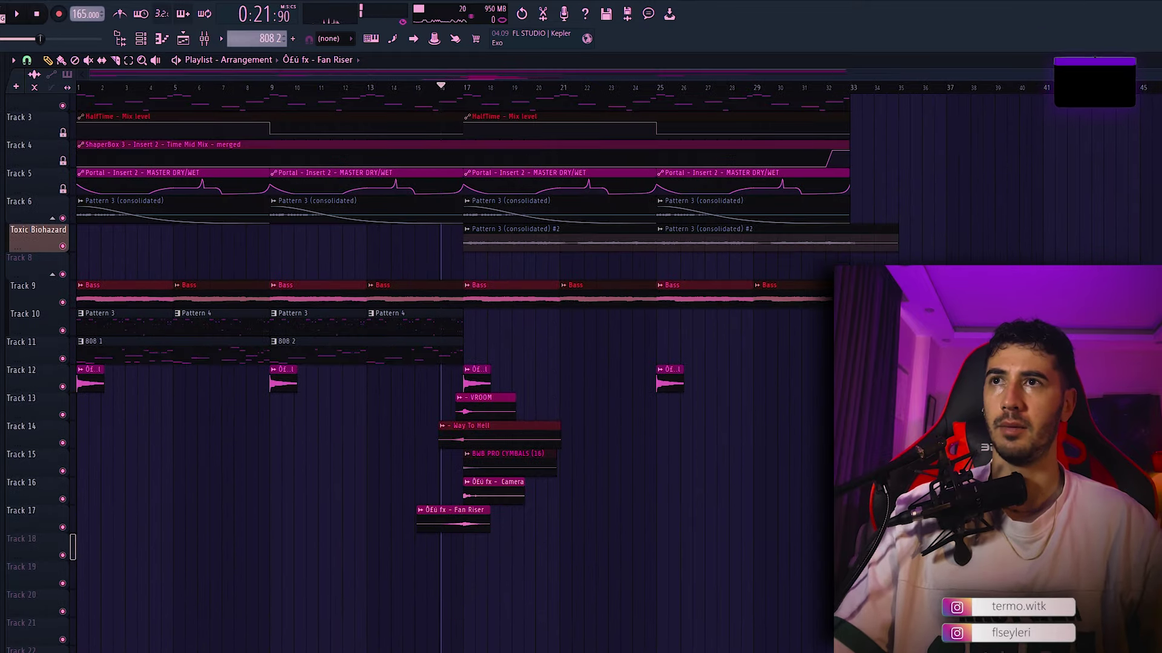
{"action": "scroll", "coordinate": [360, 230], "scroll_direction": "up", "scroll_amount": 2}
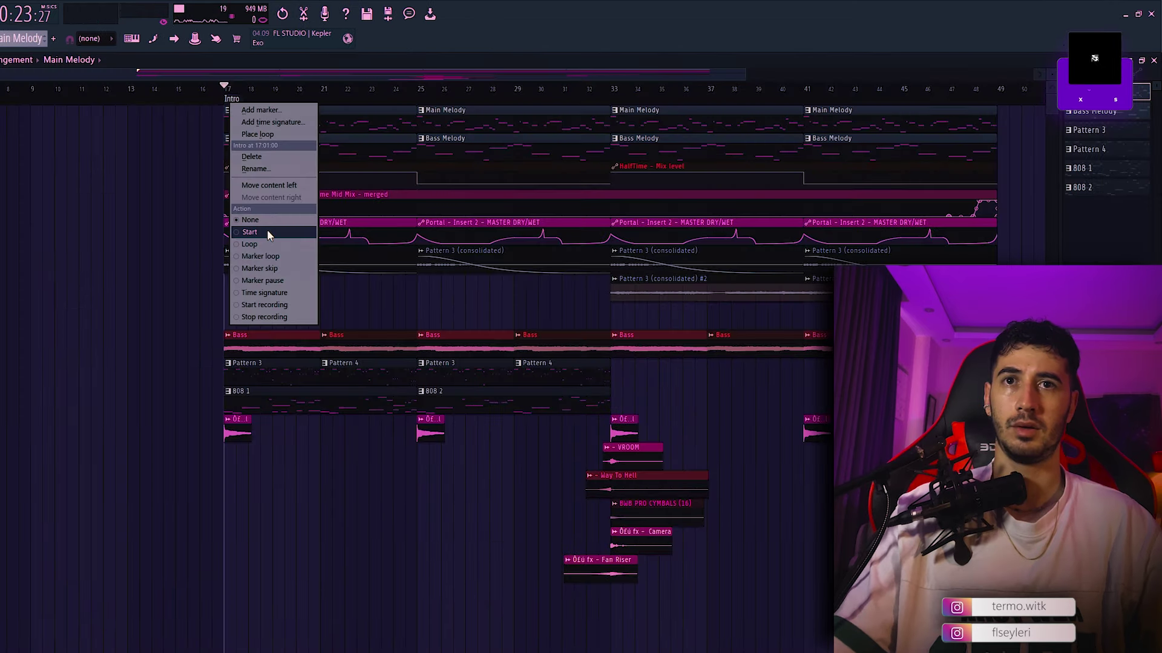
{"action": "left_click", "coordinate": [267, 229]}
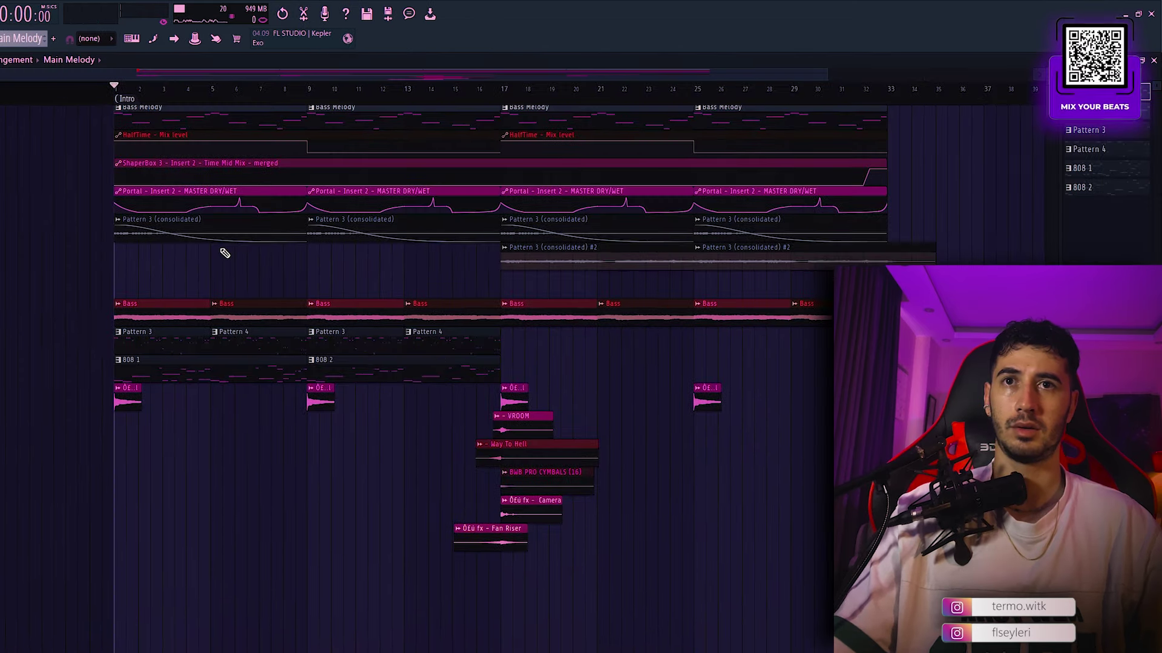
Step: Move 808 2 to bar 1 and 808 1 to bar 9 on Track 11, and delete the Pattern 3 and Pattern 4 clips before bar 9
{"action": "scroll", "coordinate": [225, 253], "scroll_direction": "down", "scroll_amount": 2}
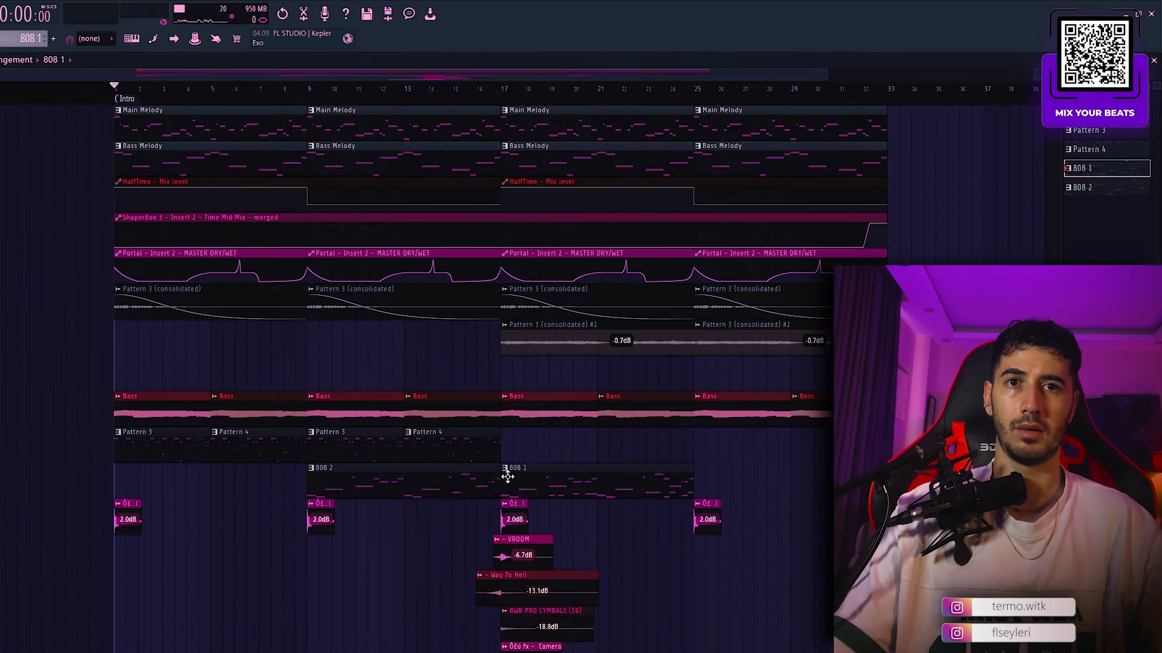
{"action": "left_click_drag", "start_coordinate": [359, 472], "coordinate": [239, 472]}
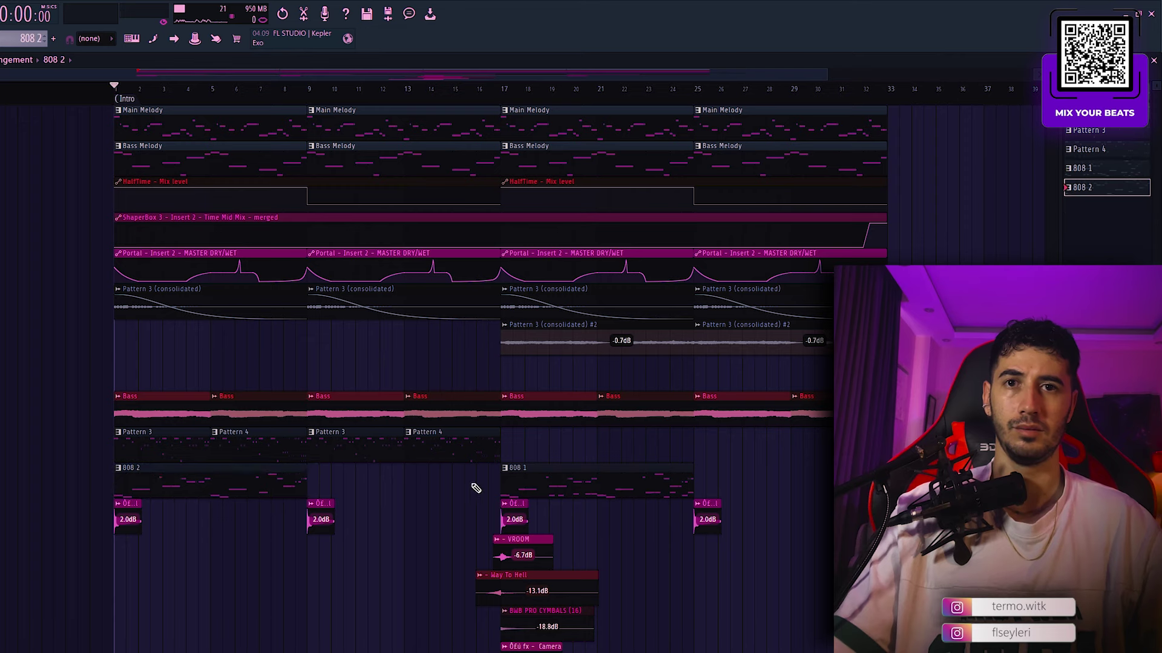
{"action": "left_click_drag", "start_coordinate": [552, 482], "coordinate": [419, 482]}
{"action": "right_click", "coordinate": [261, 452]}
{"action": "right_click", "coordinate": [136, 454]}
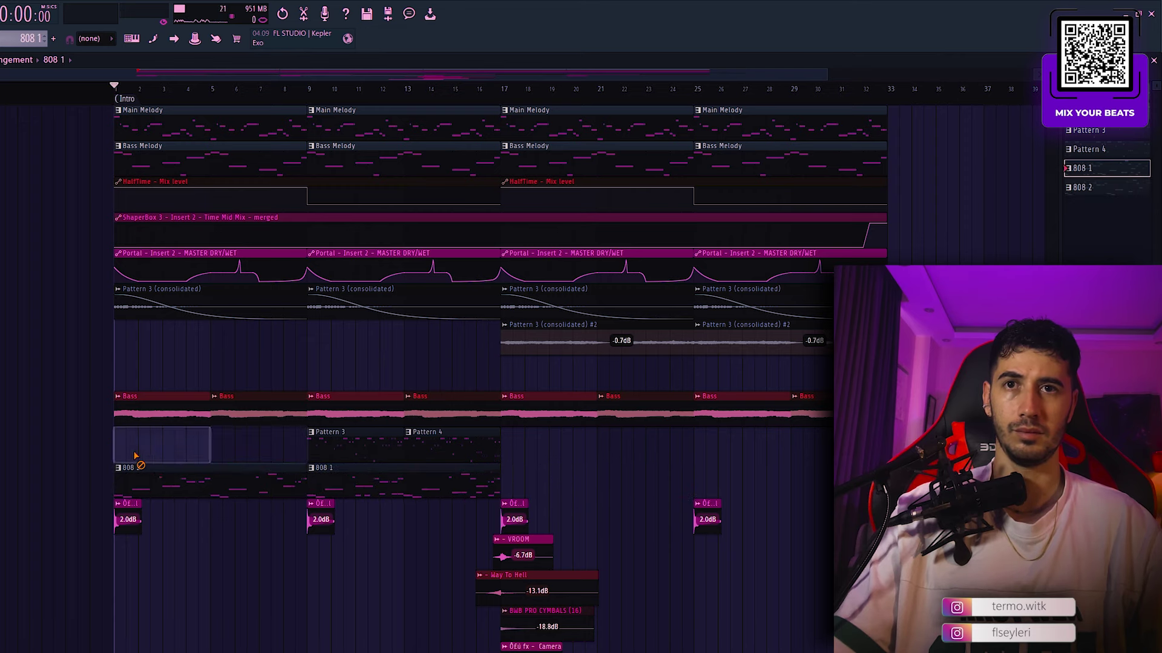
Step: Try the intro without the two Bass clips before bar 9, and undo both deletions
{"action": "key", "text": "space"}
{"action": "right_click", "coordinate": [179, 406]}
{"action": "right_click", "coordinate": [256, 405]}
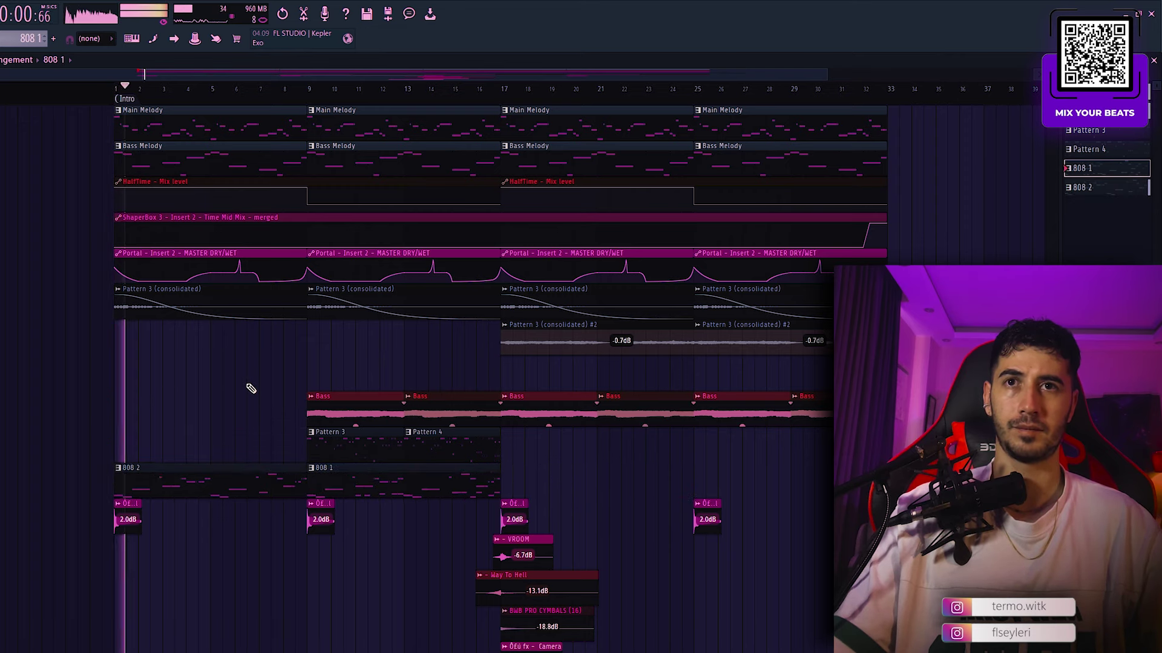
{"action": "scroll", "coordinate": [229, 254], "scroll_direction": "down", "scroll_amount": 4}
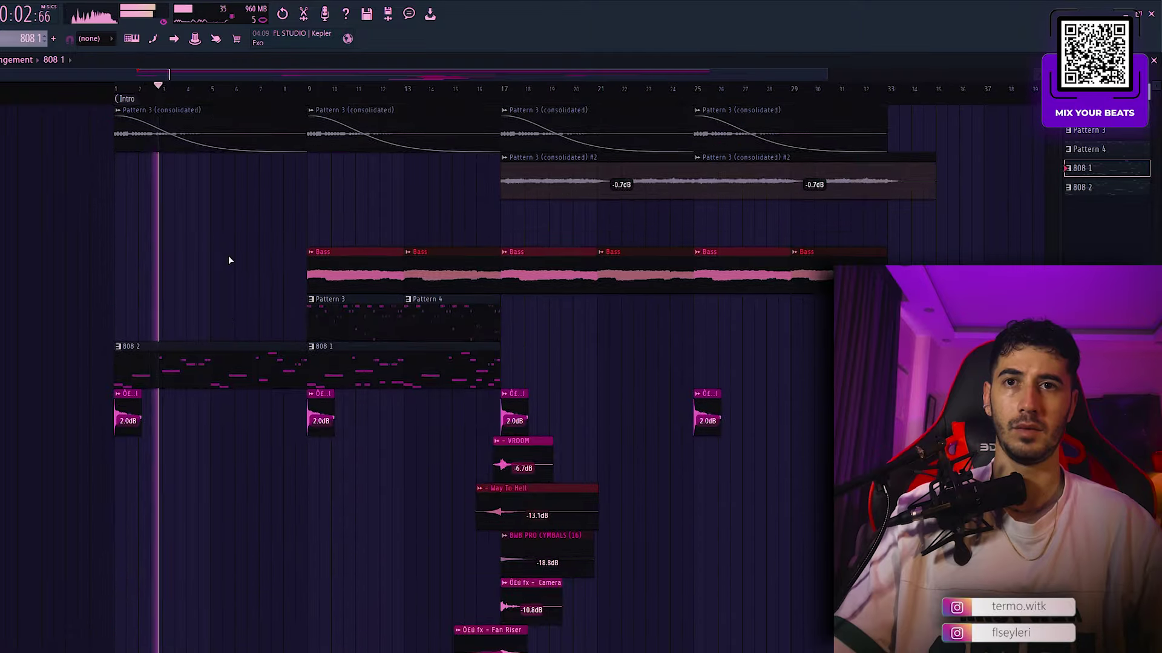
{"action": "key", "text": "ctrl+z"}
{"action": "scroll", "coordinate": [230, 324], "scroll_direction": "up", "scroll_amount": 4}
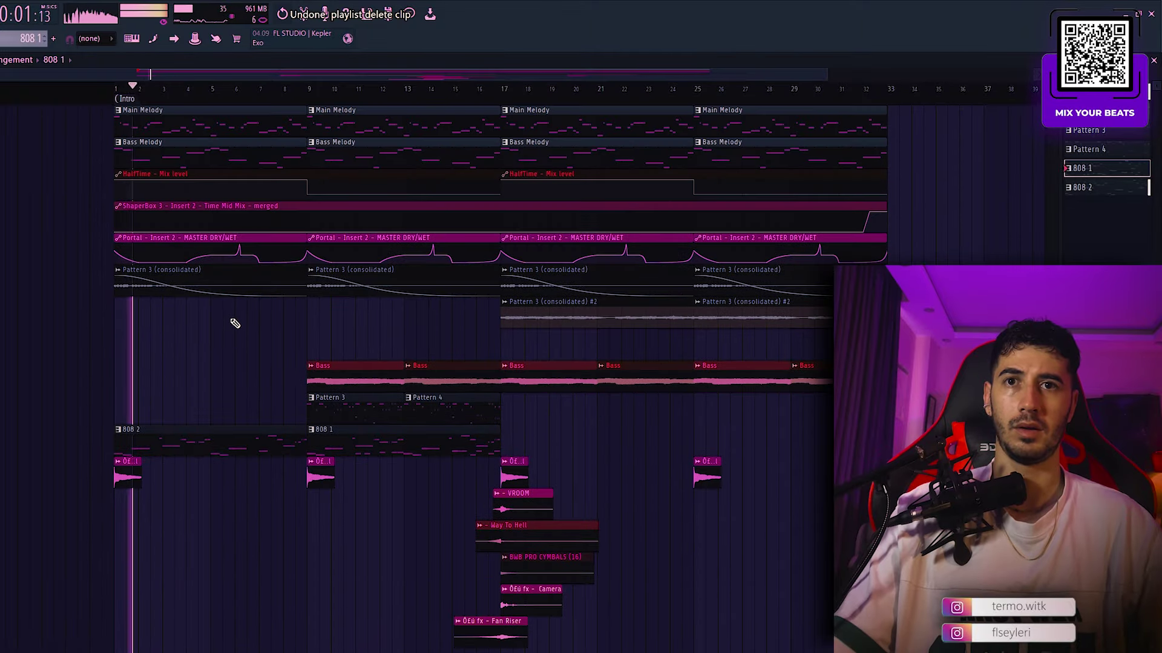
{"action": "key", "text": "ctrl+z"}
Step: Delete the 808 2 clip at bar 1 and place the 808 2 pattern on Track 11 at bar 25
{"action": "key", "text": "space"}
{"action": "right_click", "coordinate": [231, 424]}
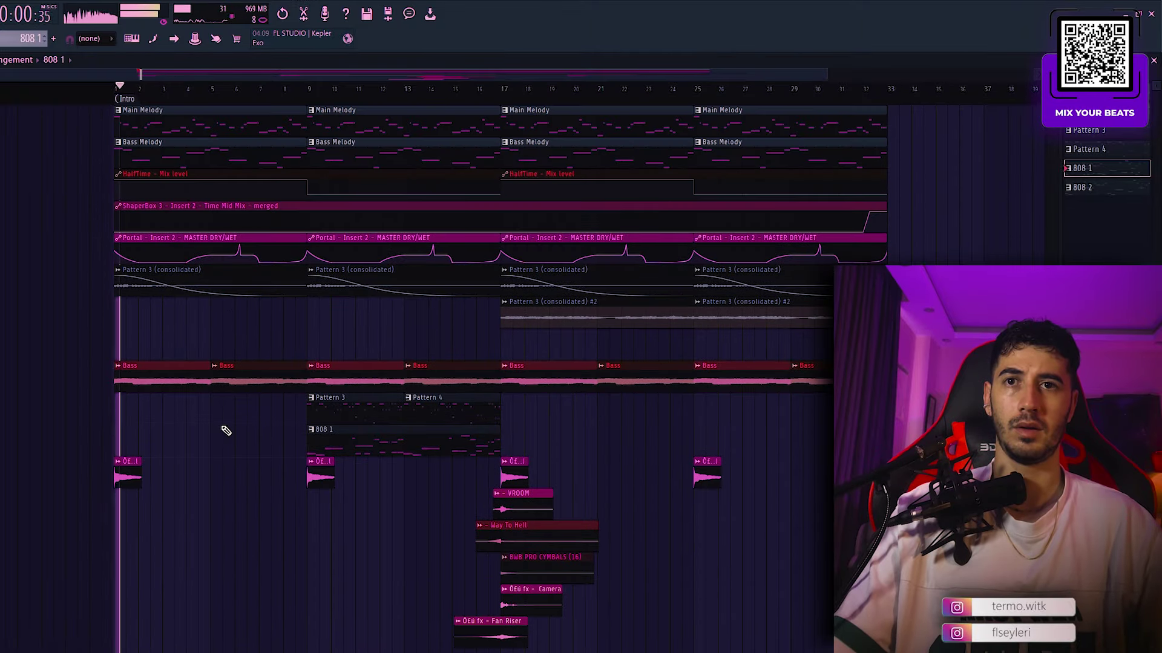
{"action": "scroll", "coordinate": [239, 426], "scroll_direction": "up", "scroll_amount": 2}
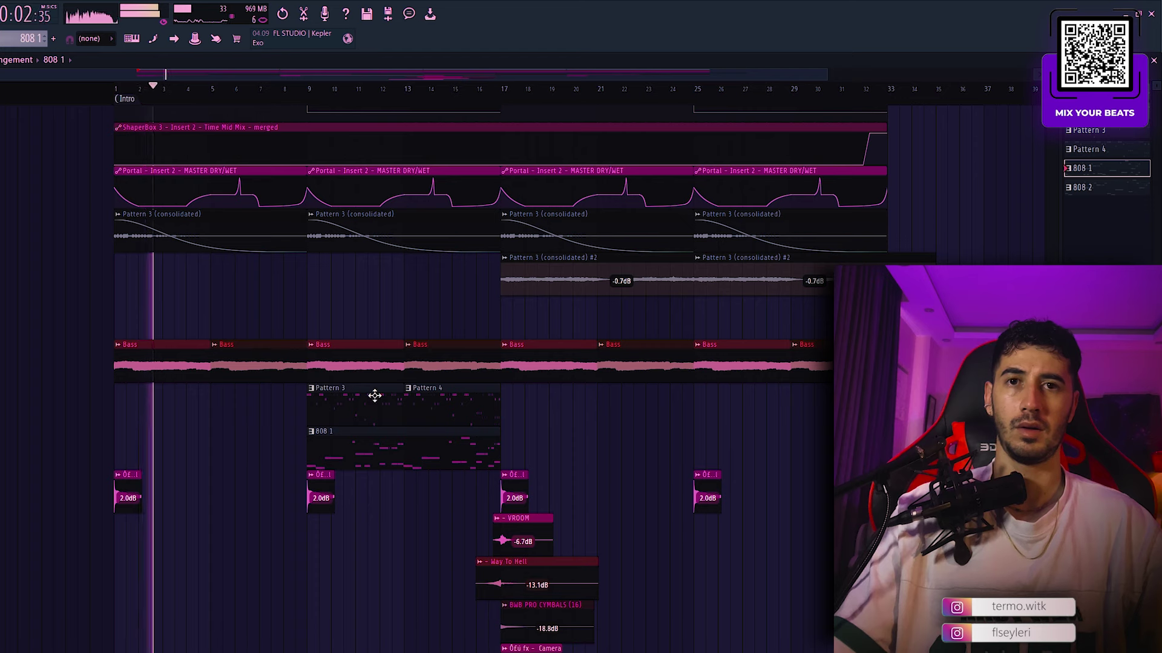
{"action": "left_click_drag", "start_coordinate": [1102, 190], "coordinate": [695, 433]}
{"action": "scroll", "coordinate": [469, 395], "scroll_direction": "up", "scroll_amount": 3}
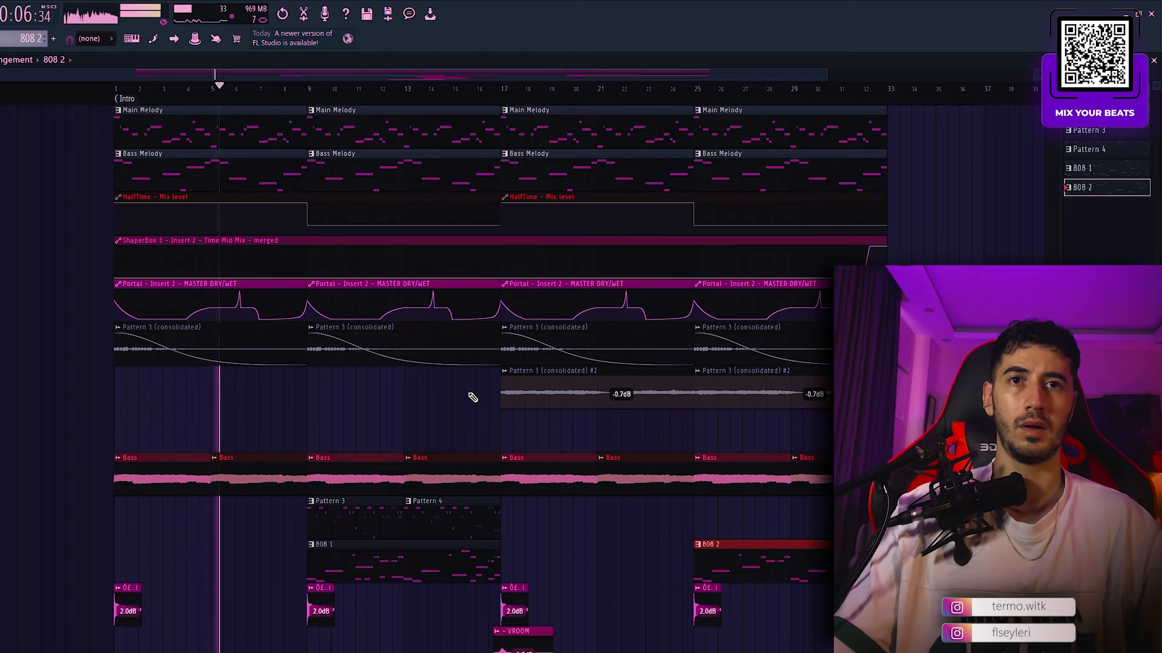
Step: Copy the Pattern 3 (consolidated) #2 clip from bar 17 to bar 9 on the Toxic Biohazard track
{"action": "scroll", "coordinate": [471, 394], "scroll_direction": "down", "scroll_amount": 2}
{"action": "left_click_drag", "start_coordinate": [600, 305], "coordinate": [407, 306]}
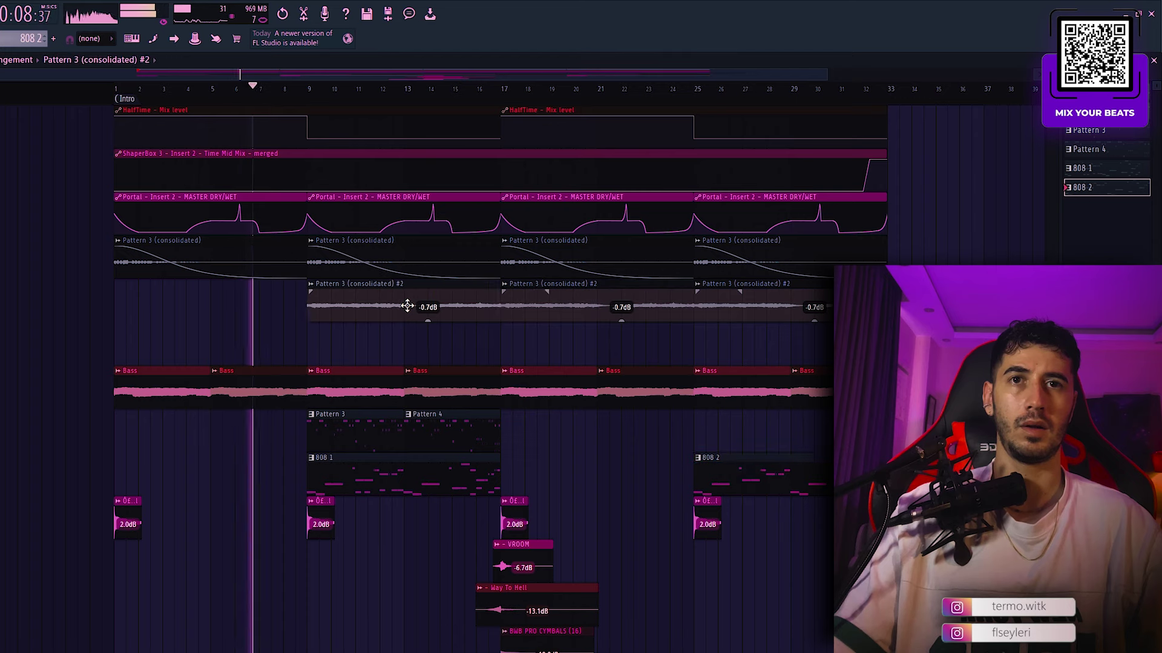
{"action": "scroll", "coordinate": [436, 350], "scroll_direction": "up", "scroll_amount": 2}
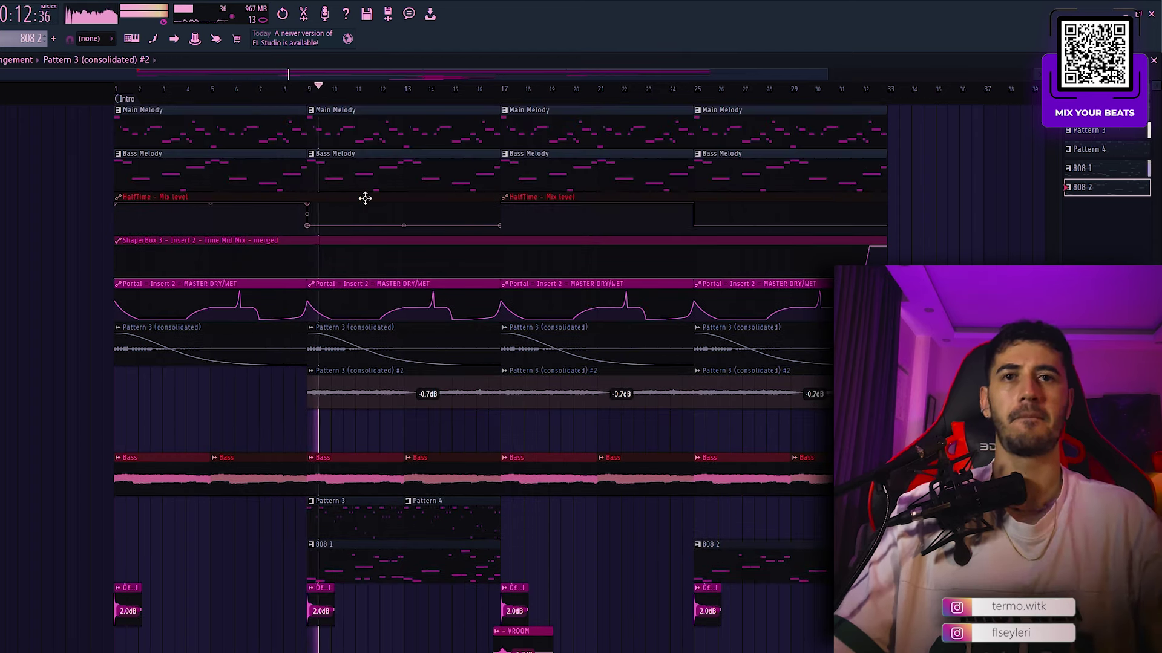
Step: Try the 808 2 clip at bar 17 and listen to the transition into that section
{"action": "scroll", "coordinate": [365, 199], "scroll_direction": "down", "scroll_amount": 1}
{"action": "left_click_drag", "start_coordinate": [381, 224], "coordinate": [267, 219]}
{"action": "scroll", "coordinate": [390, 334], "scroll_direction": "up", "scroll_amount": 1}
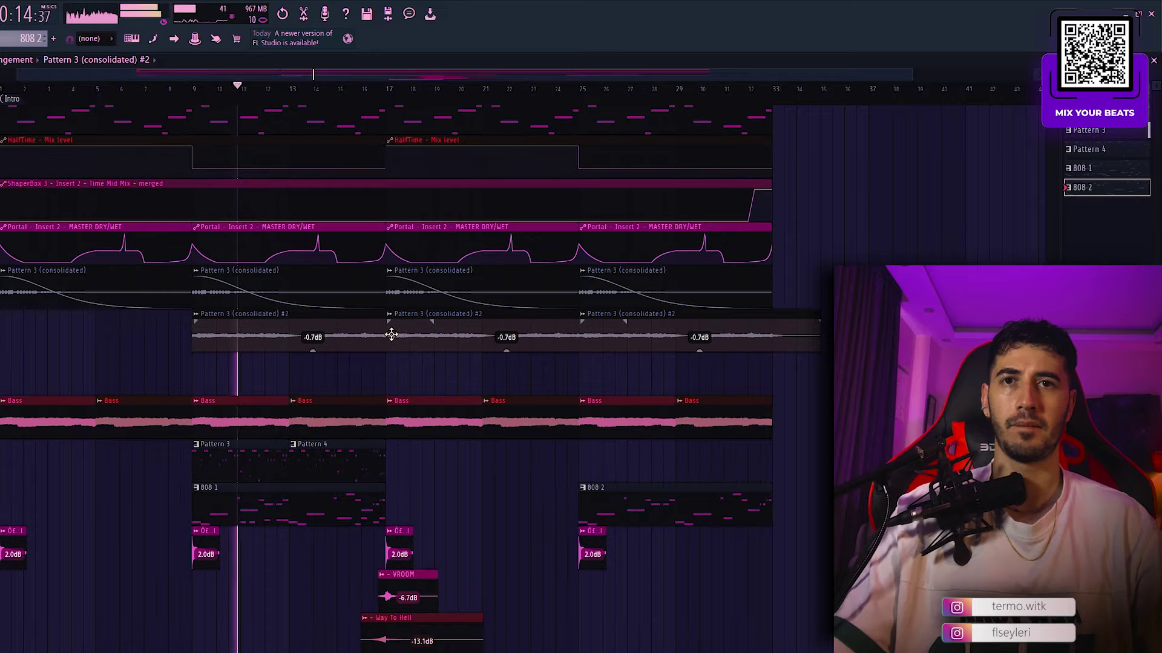
{"action": "left_click_drag", "start_coordinate": [343, 301], "coordinate": [216, 340]}
{"action": "scroll", "coordinate": [216, 340], "scroll_direction": "down", "scroll_amount": 5}
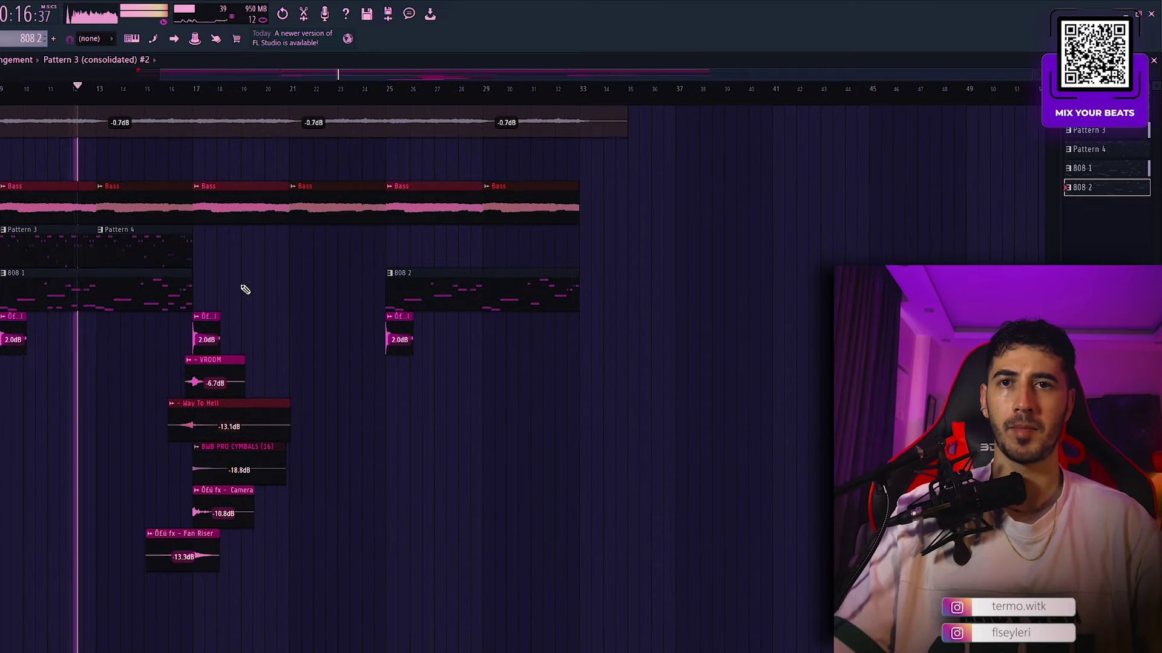
{"action": "scroll", "coordinate": [254, 289], "scroll_direction": "up", "scroll_amount": 2}
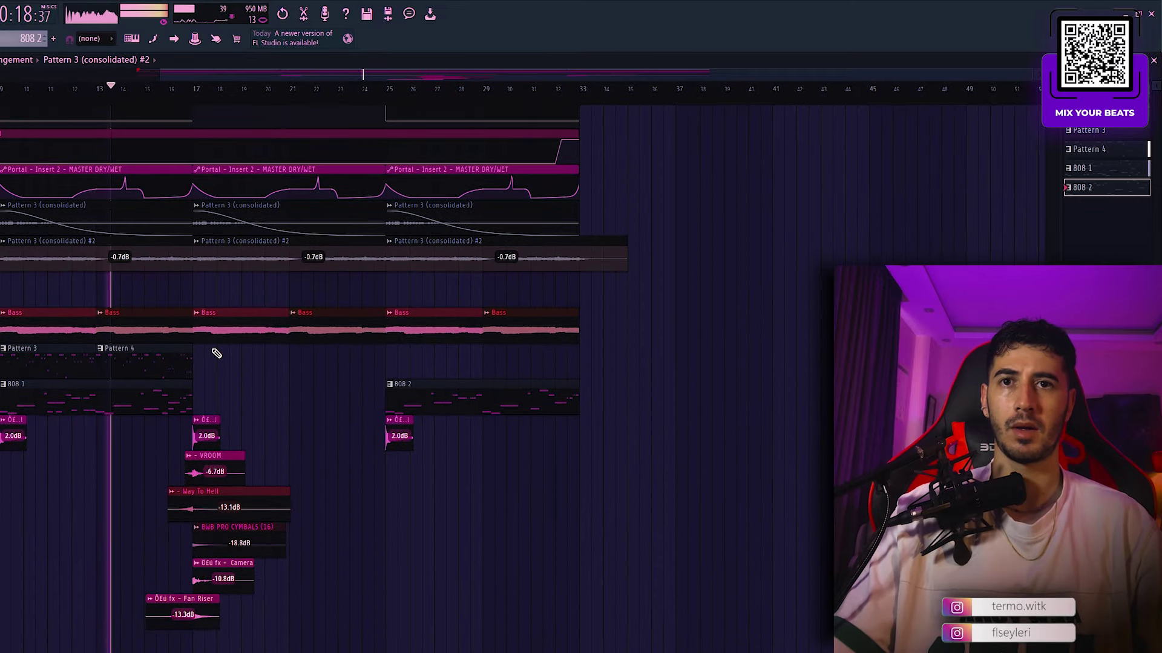
{"action": "left_click_drag", "start_coordinate": [412, 394], "coordinate": [244, 385]}
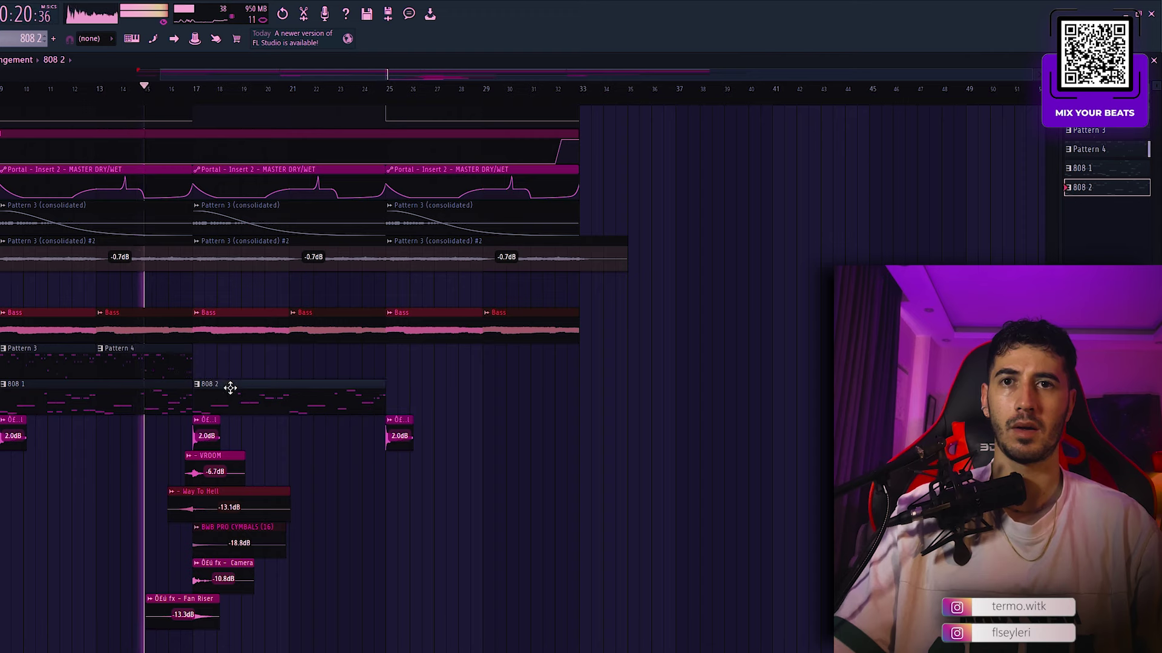
{"action": "scroll", "coordinate": [213, 336], "scroll_direction": "up", "scroll_amount": 2}
{"action": "scroll", "coordinate": [224, 336], "scroll_direction": "down", "scroll_amount": 3}
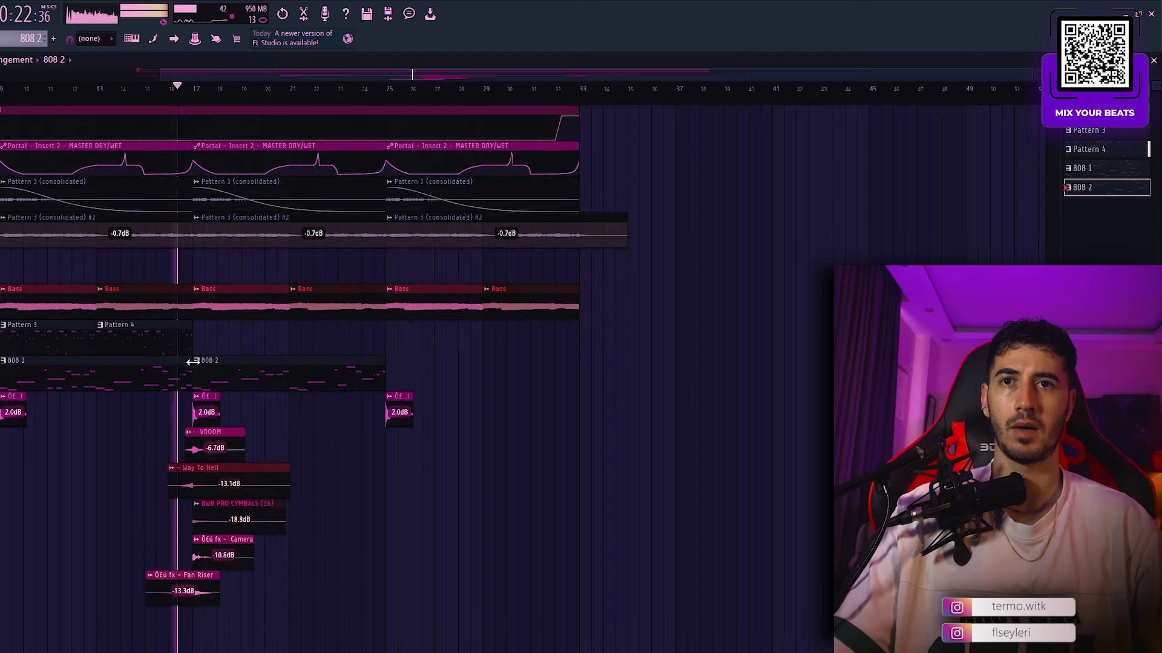
{"action": "scroll", "coordinate": [230, 353], "scroll_direction": "up", "scroll_amount": 2}
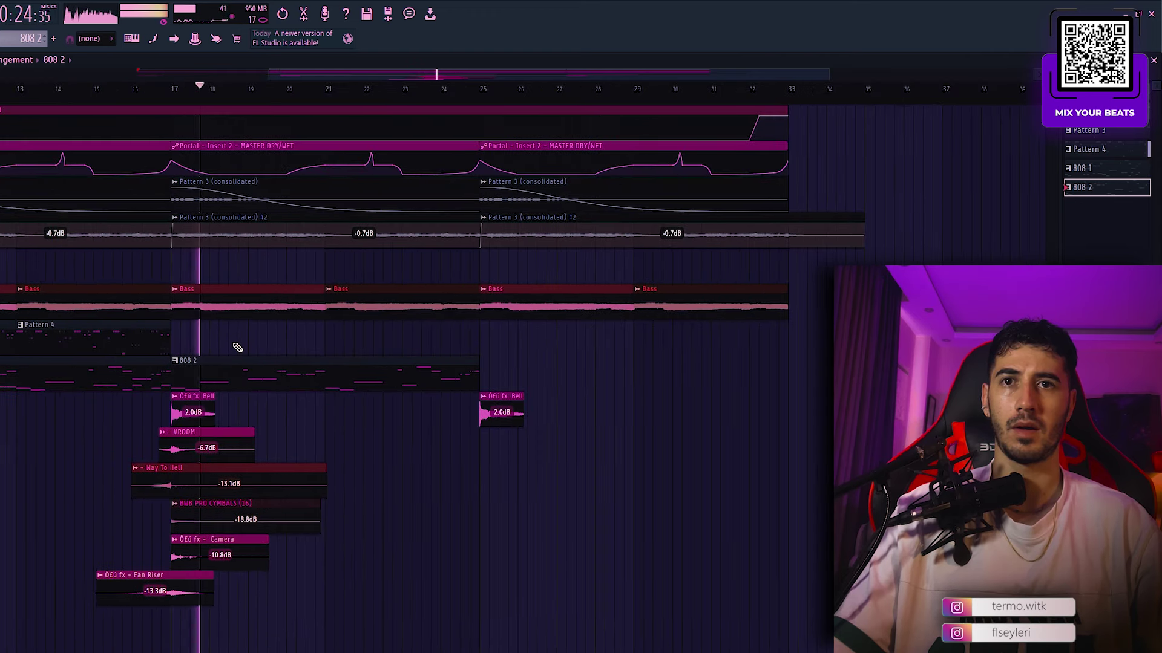
{"action": "scroll", "coordinate": [237, 348], "scroll_direction": "down", "scroll_amount": 3}
{"action": "key", "text": "space"}
Step: Move the 808 2 clip to bar 25 and duplicate the Pattern 3, Pattern 4 and 808 1 clips from bar 9 to bar 17
{"action": "left_click_drag", "start_coordinate": [392, 366], "coordinate": [552, 365]}
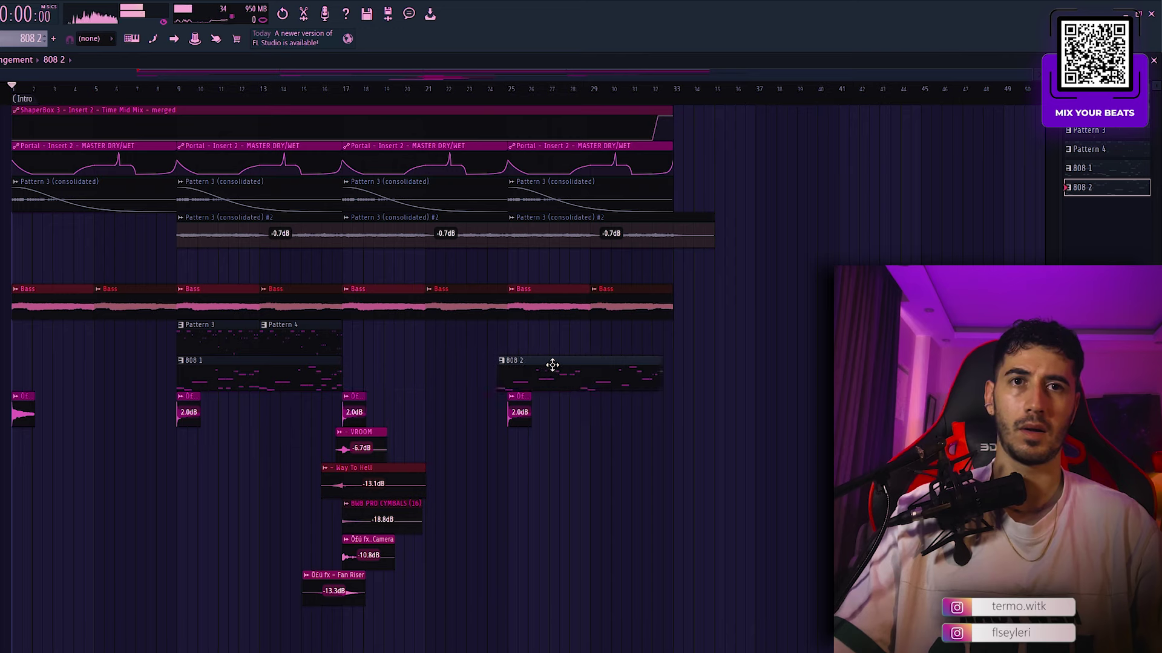
{"action": "left_click_drag", "start_coordinate": [422, 366], "coordinate": [226, 335]}
{"action": "key", "text": "ctrl+b"}
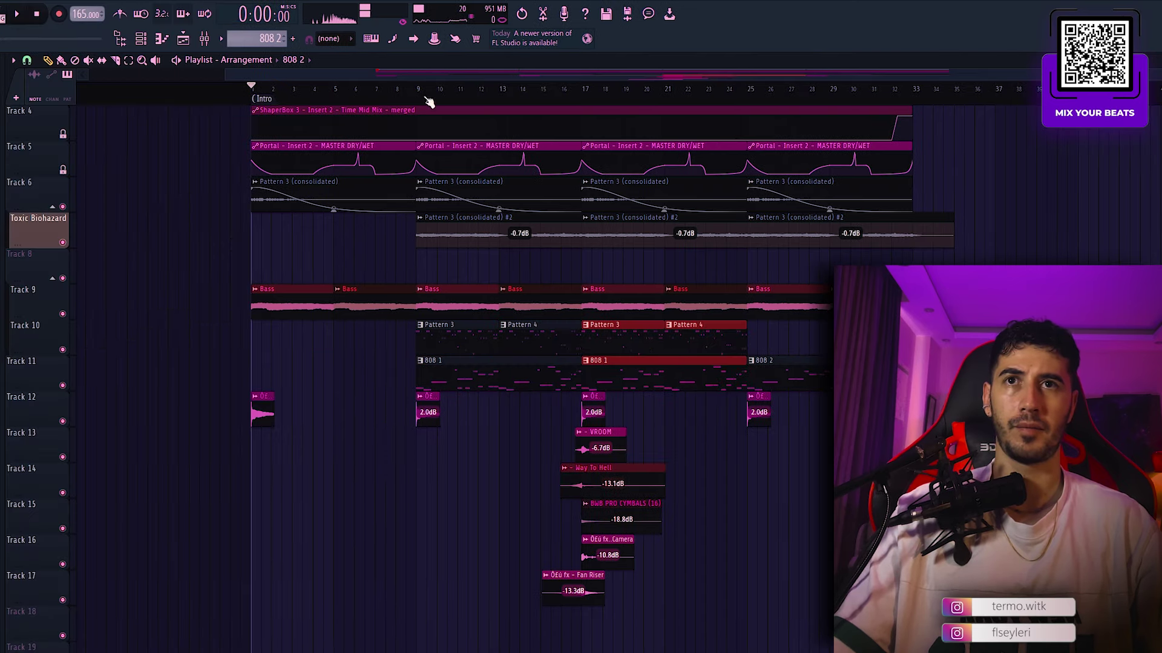
Step: Listen to the arrangement from bar 9 with the drums, 808 and effect clips
{"action": "left_click", "coordinate": [425, 95]}
{"action": "key", "text": "space"}
{"action": "scroll", "coordinate": [493, 281], "scroll_direction": "up", "scroll_amount": 3}
{"action": "scroll", "coordinate": [484, 285], "scroll_direction": "up", "scroll_amount": 2}
{"action": "key", "text": "ctrl+d"}
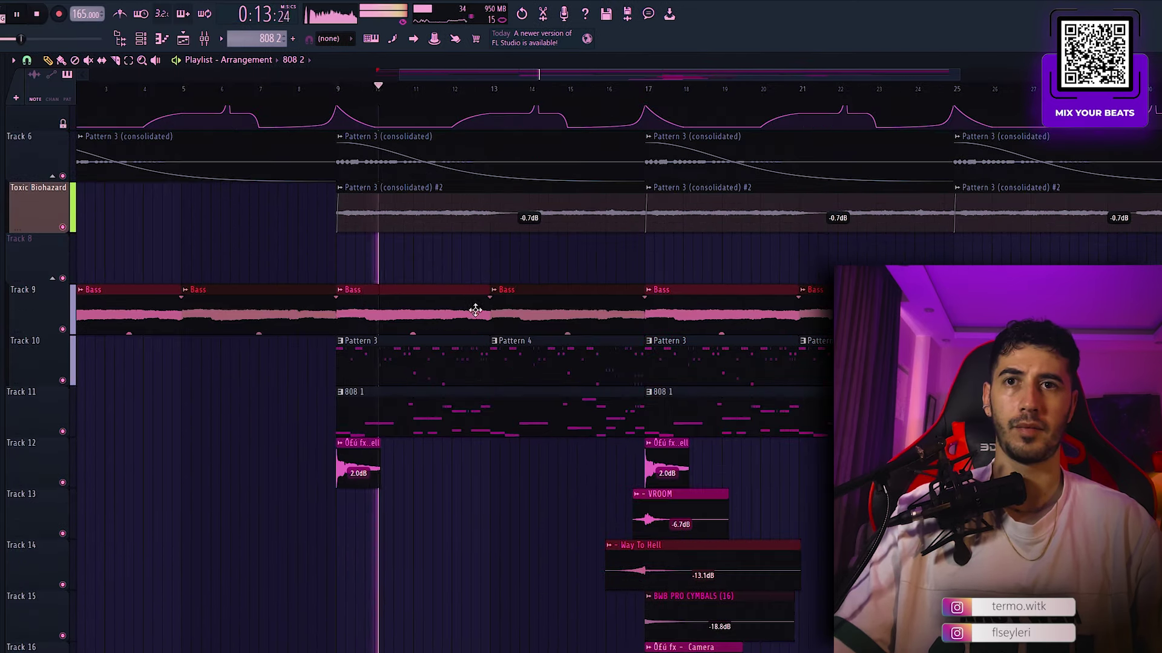
{"action": "left_click_drag", "start_coordinate": [547, 294], "coordinate": [466, 285]}
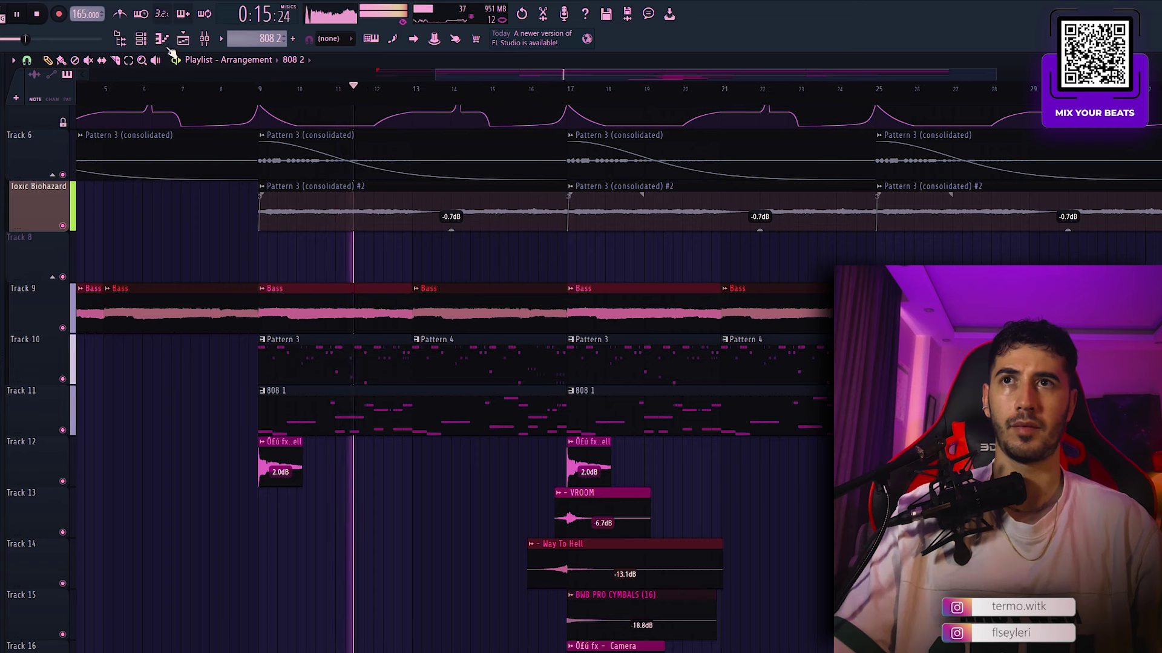
Step: Stop playback, select the channels from 808 1 through m0ney and route them to the mixer at Insert 10
{"action": "left_click", "coordinate": [141, 39]}
{"action": "key", "text": "space"}
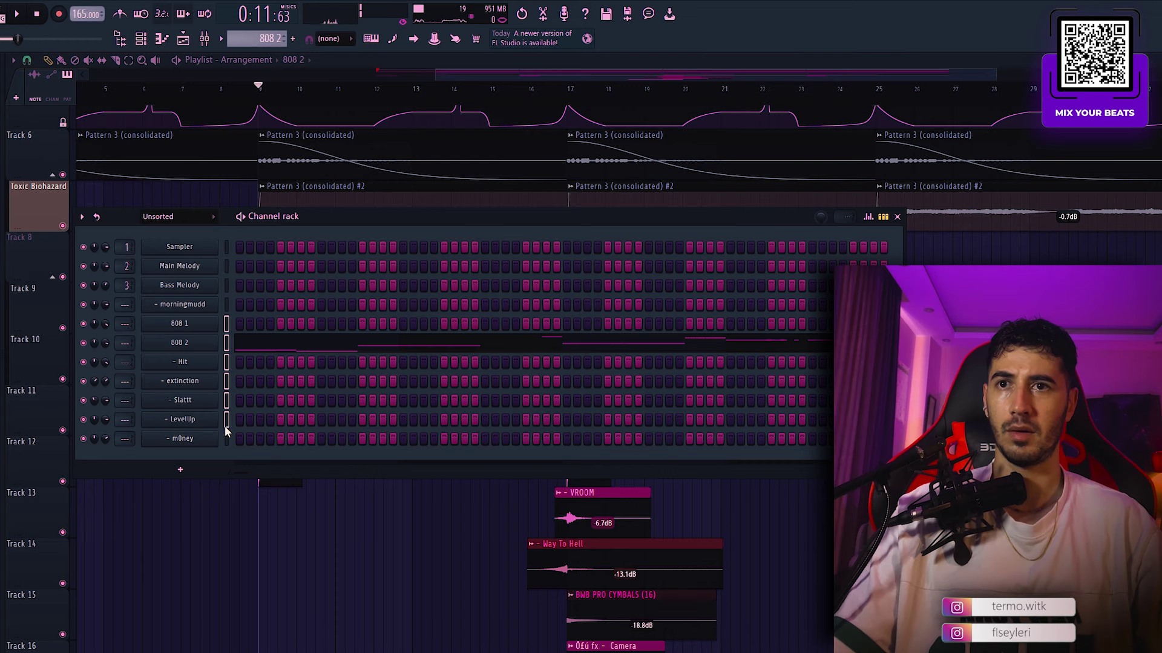
{"action": "left_click_drag", "start_coordinate": [225, 427], "coordinate": [225, 434]}
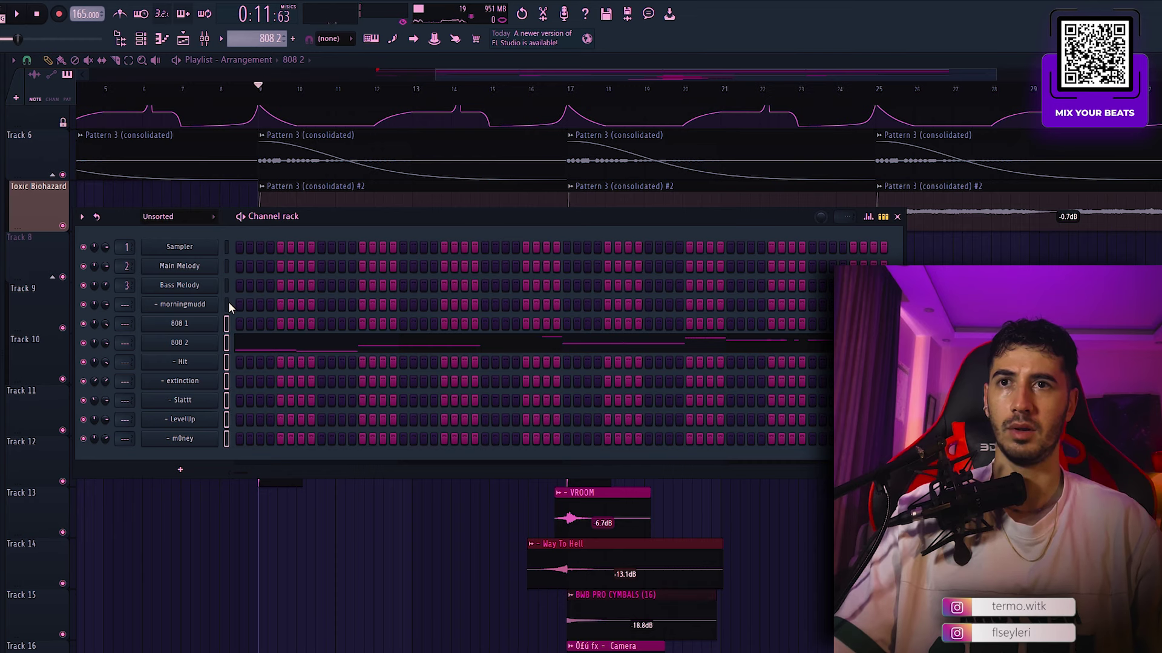
{"action": "left_click", "coordinate": [205, 38]}
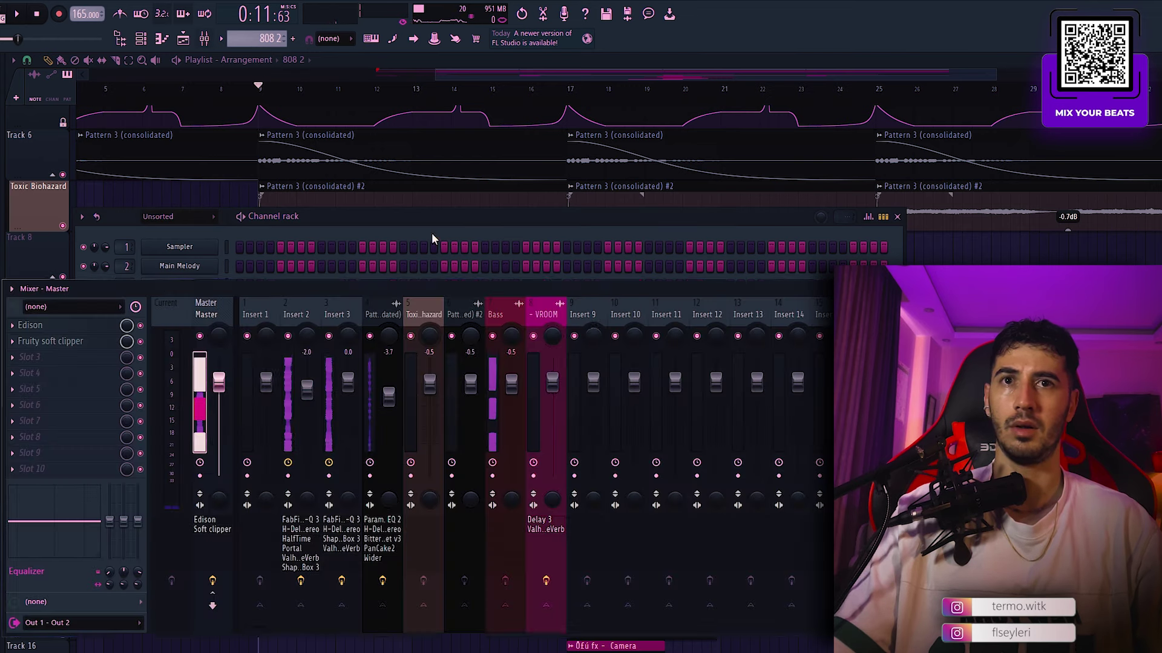
{"action": "right_click", "coordinate": [645, 375]}
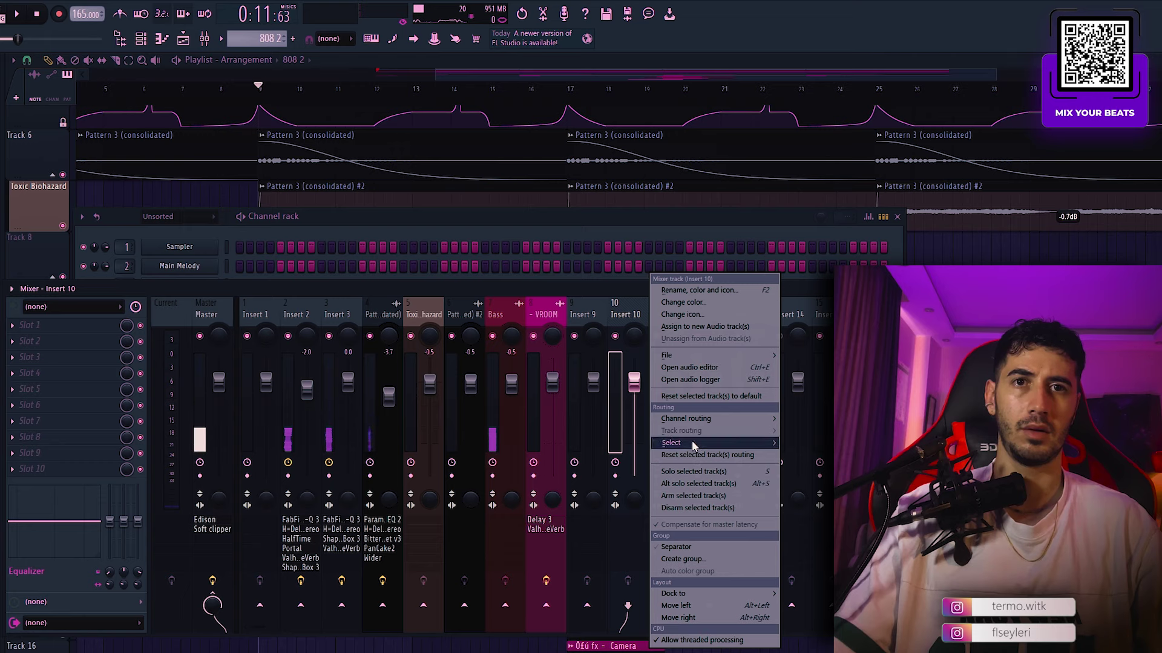
{"action": "left_click", "coordinate": [809, 419]}
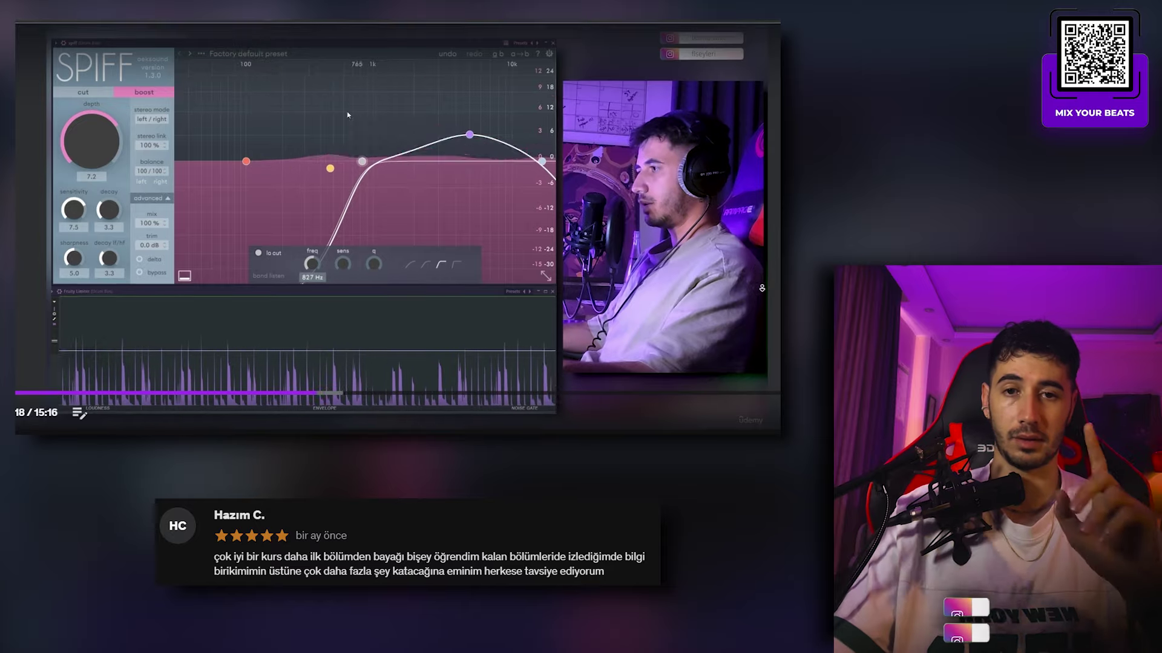
Step: Switch to the Mix Your Beats course page on Udemy and examine its outline from the introduction to the bass mixing section
{"action": "scroll", "coordinate": [760, 269], "scroll_direction": "down", "scroll_amount": 1}
{"action": "scroll", "coordinate": [762, 295], "scroll_direction": "down", "scroll_amount": 3}
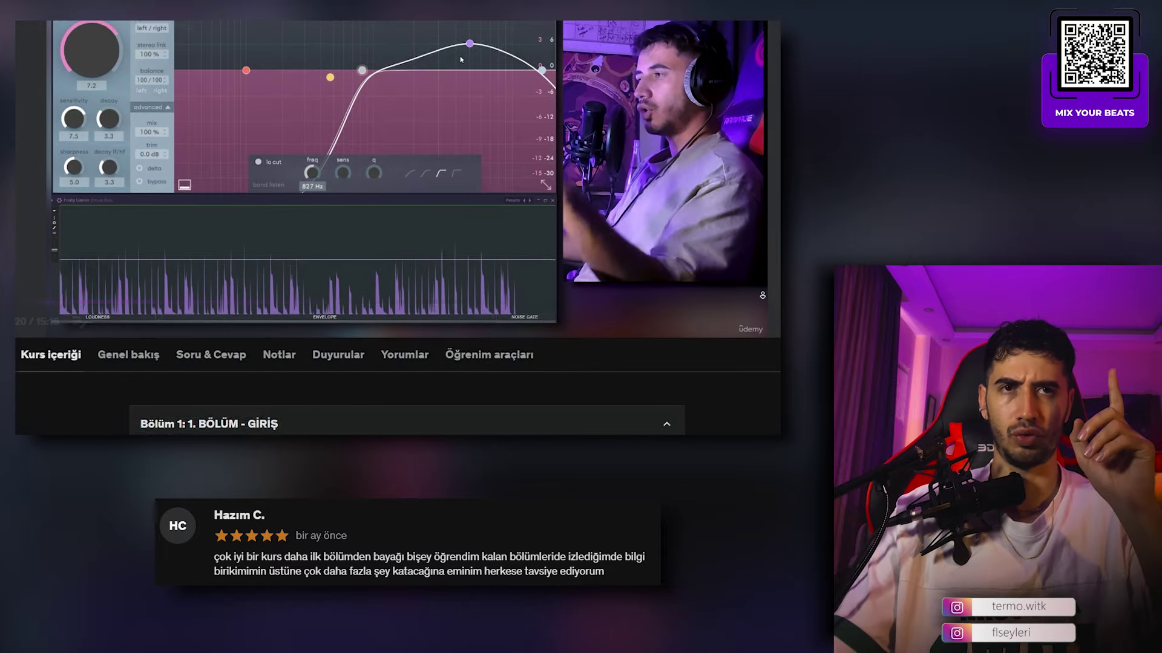
{"action": "scroll", "coordinate": [762, 296], "scroll_direction": "down", "scroll_amount": 3}
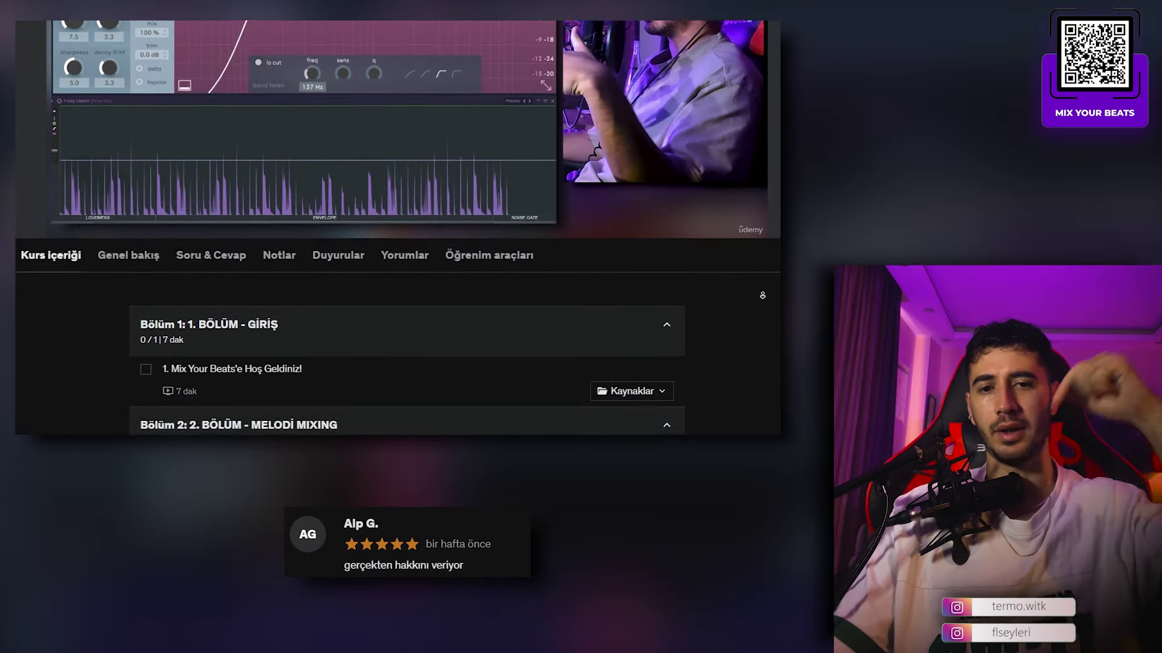
{"action": "scroll", "coordinate": [763, 295], "scroll_direction": "down", "scroll_amount": 3}
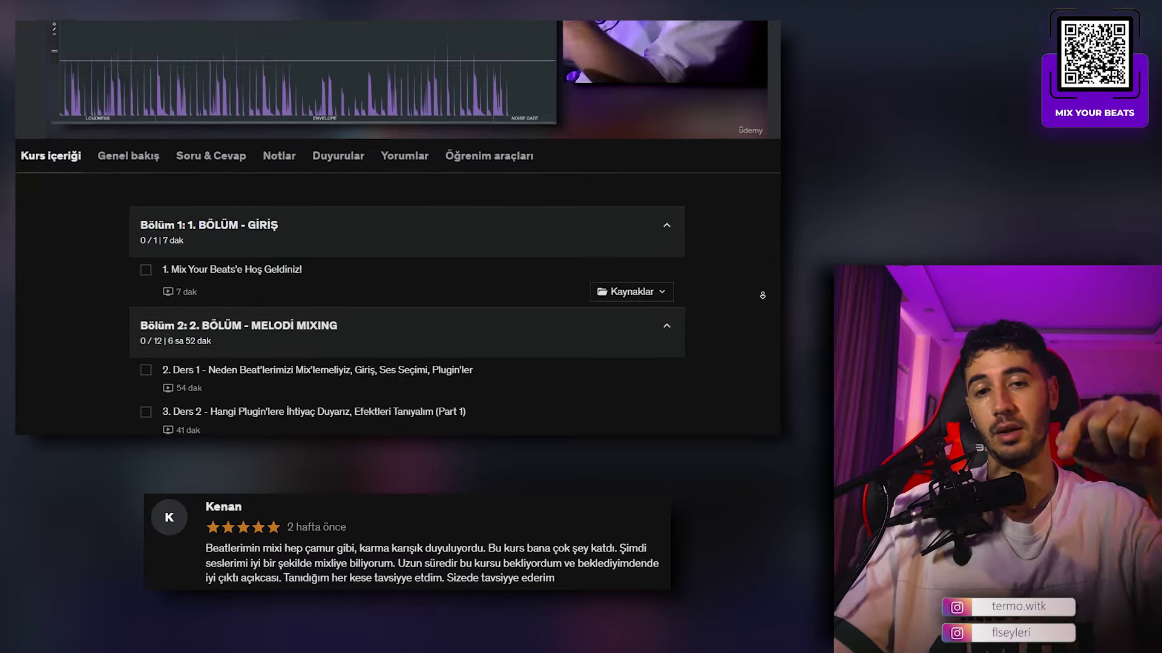
{"action": "scroll", "coordinate": [762, 296], "scroll_direction": "down", "scroll_amount": 3}
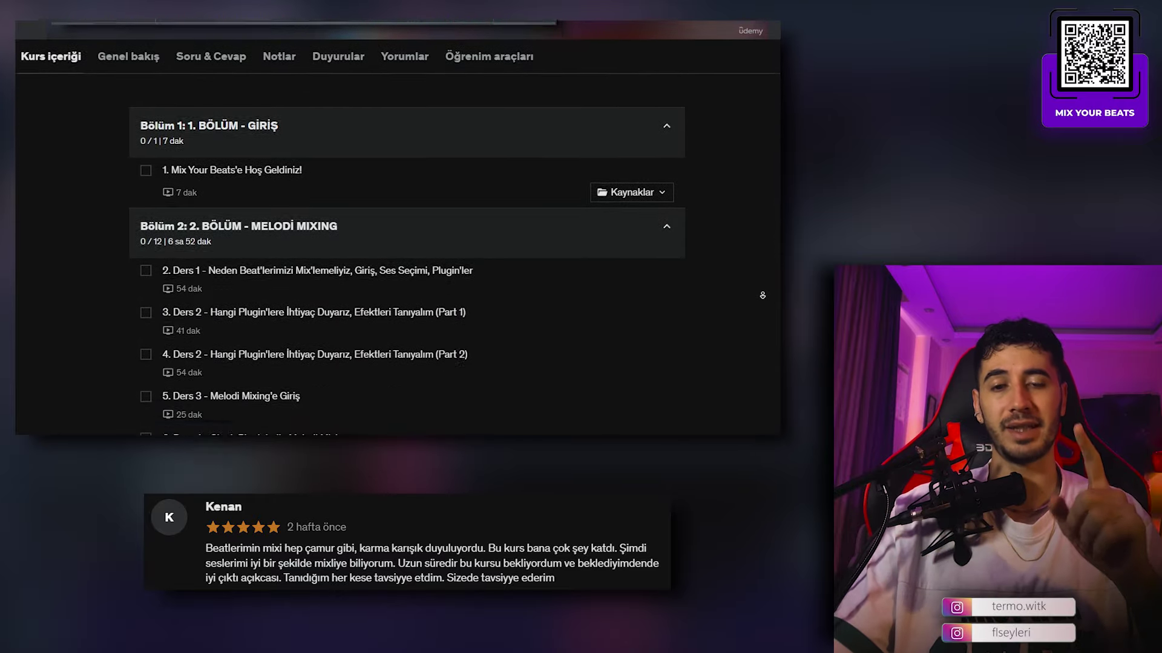
{"action": "scroll", "coordinate": [763, 295], "scroll_direction": "down", "scroll_amount": 3}
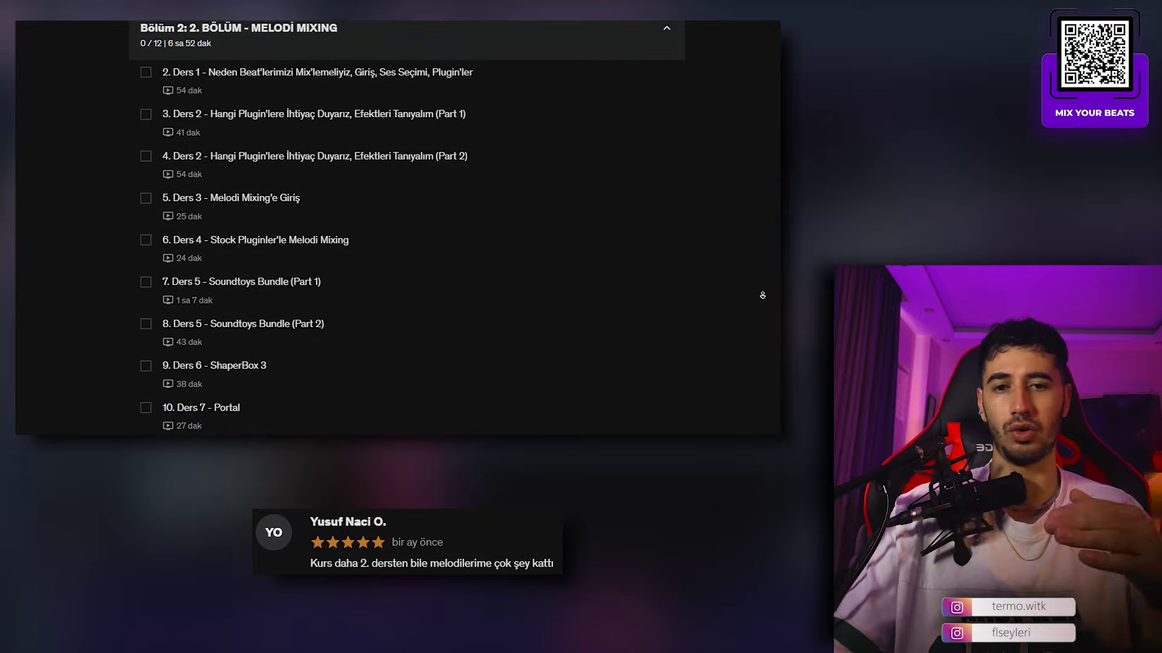
{"action": "scroll", "coordinate": [762, 296], "scroll_direction": "down", "scroll_amount": 1}
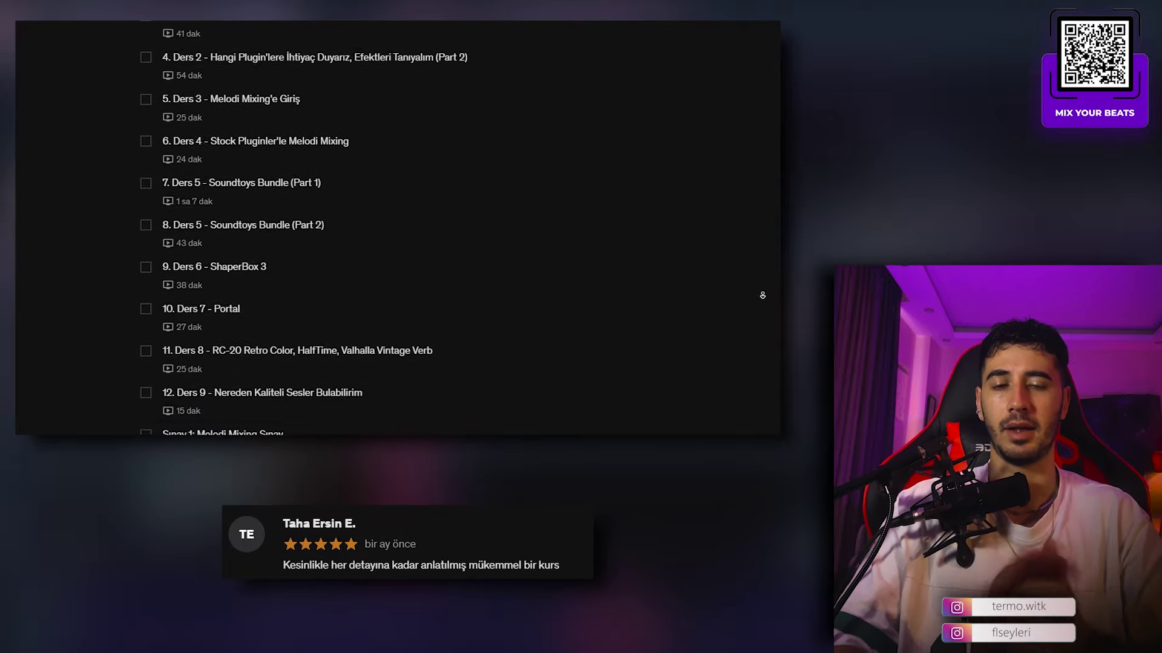
{"action": "scroll", "coordinate": [763, 295], "scroll_direction": "down", "scroll_amount": 4}
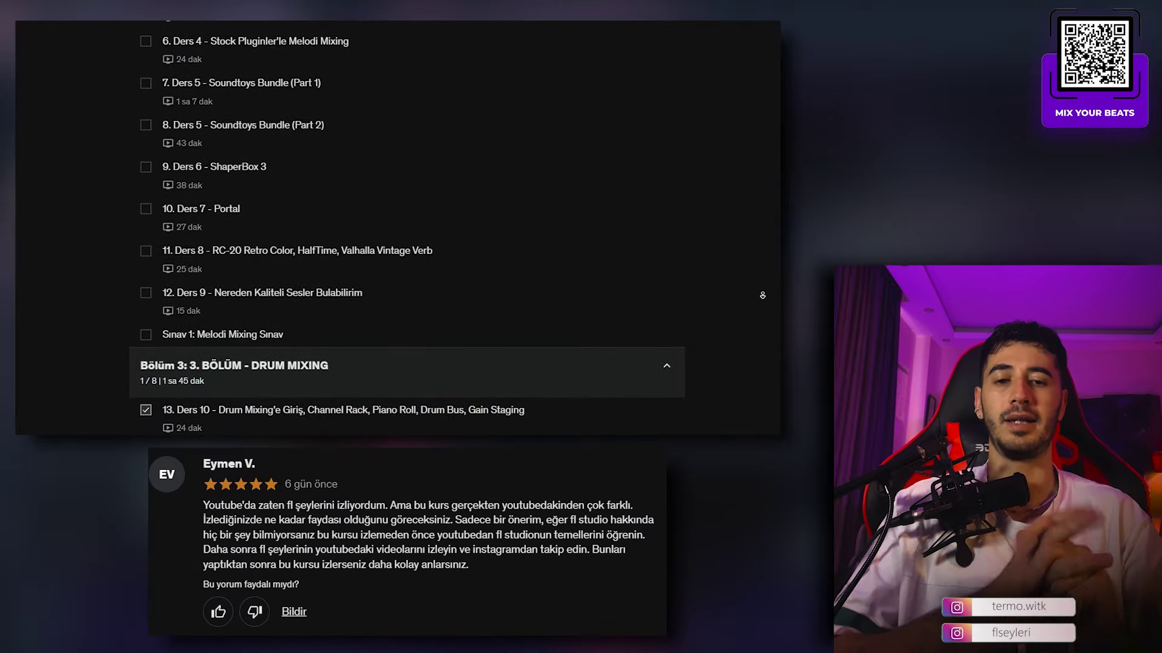
{"action": "scroll", "coordinate": [762, 296], "scroll_direction": "down", "scroll_amount": 4}
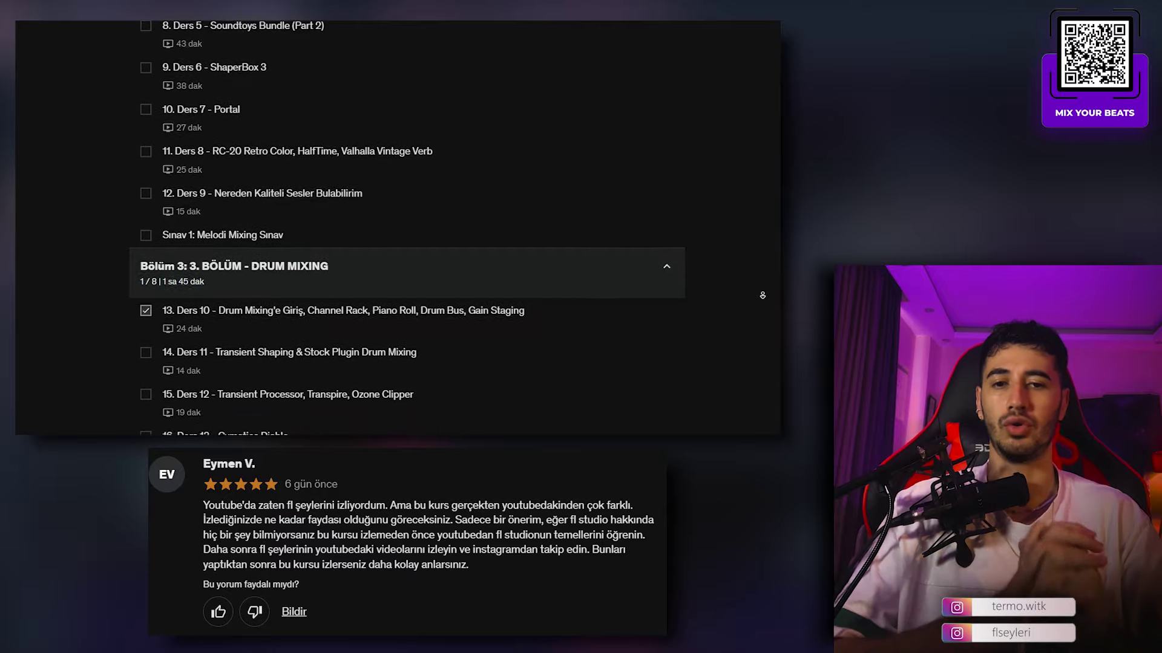
{"action": "scroll", "coordinate": [762, 295], "scroll_direction": "down", "scroll_amount": 4}
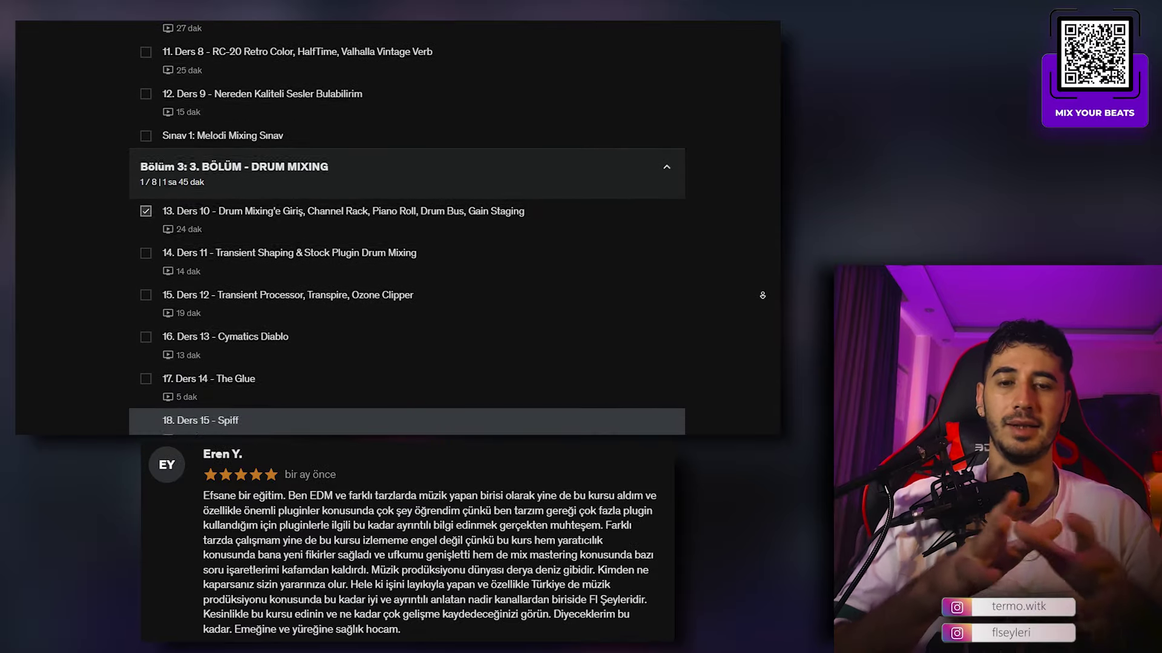
{"action": "scroll", "coordinate": [763, 296], "scroll_direction": "down", "scroll_amount": 4}
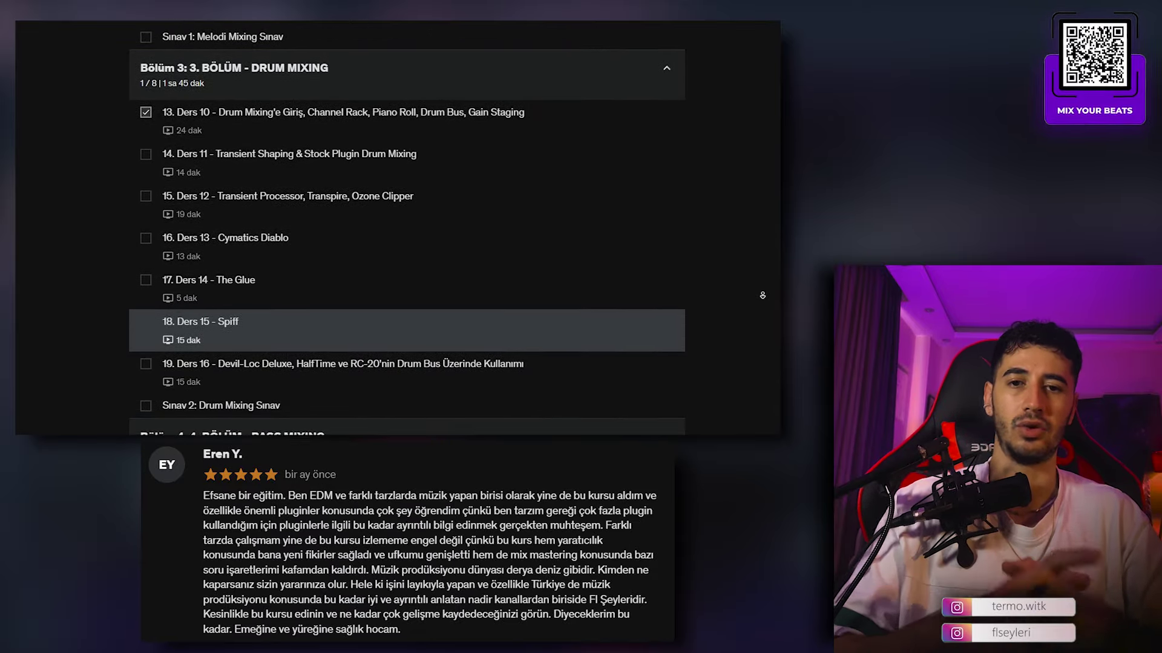
{"action": "scroll", "coordinate": [762, 296], "scroll_direction": "down", "scroll_amount": 4}
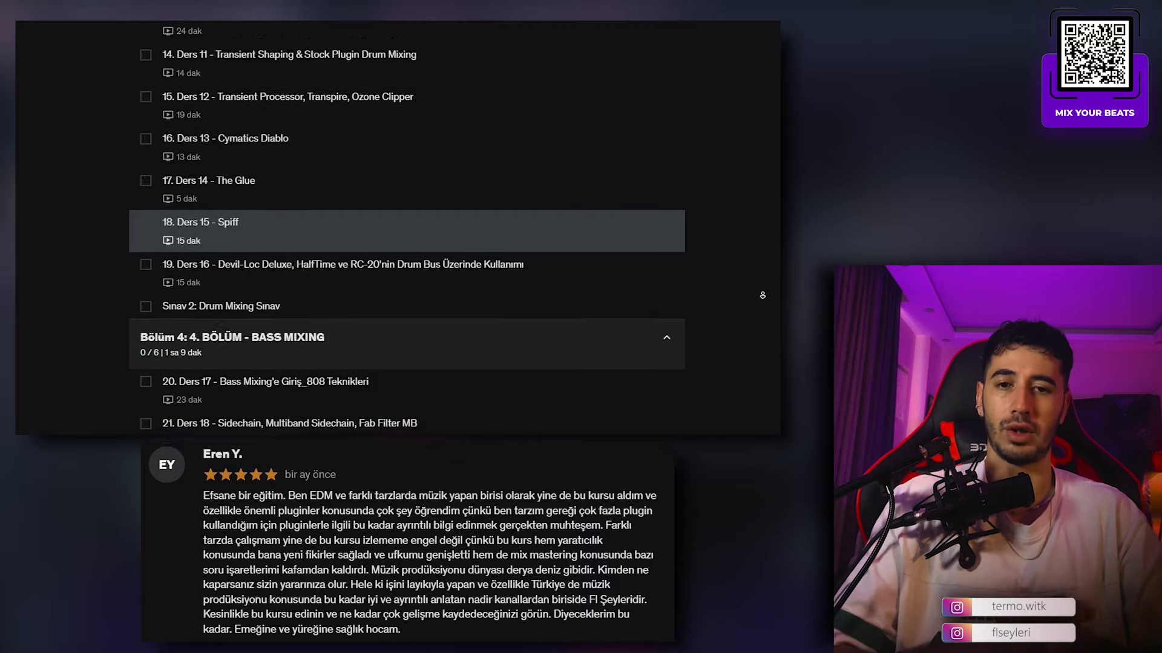
{"action": "scroll", "coordinate": [762, 296], "scroll_direction": "down", "scroll_amount": 4}
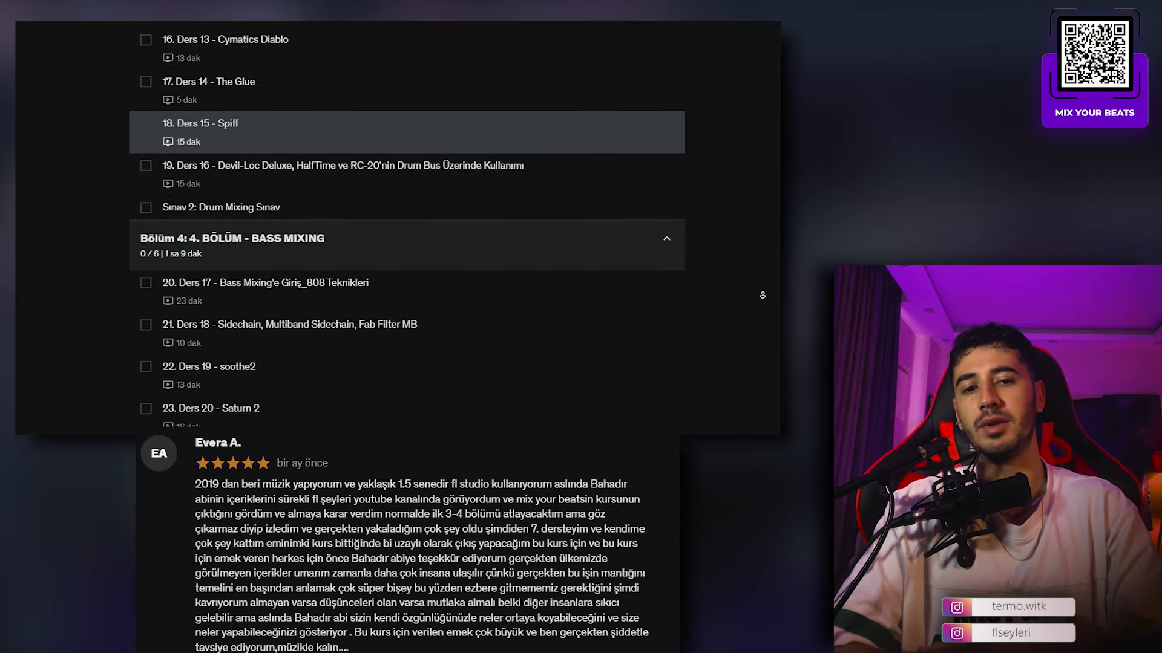
{"action": "scroll", "coordinate": [763, 296], "scroll_direction": "down", "scroll_amount": 4}
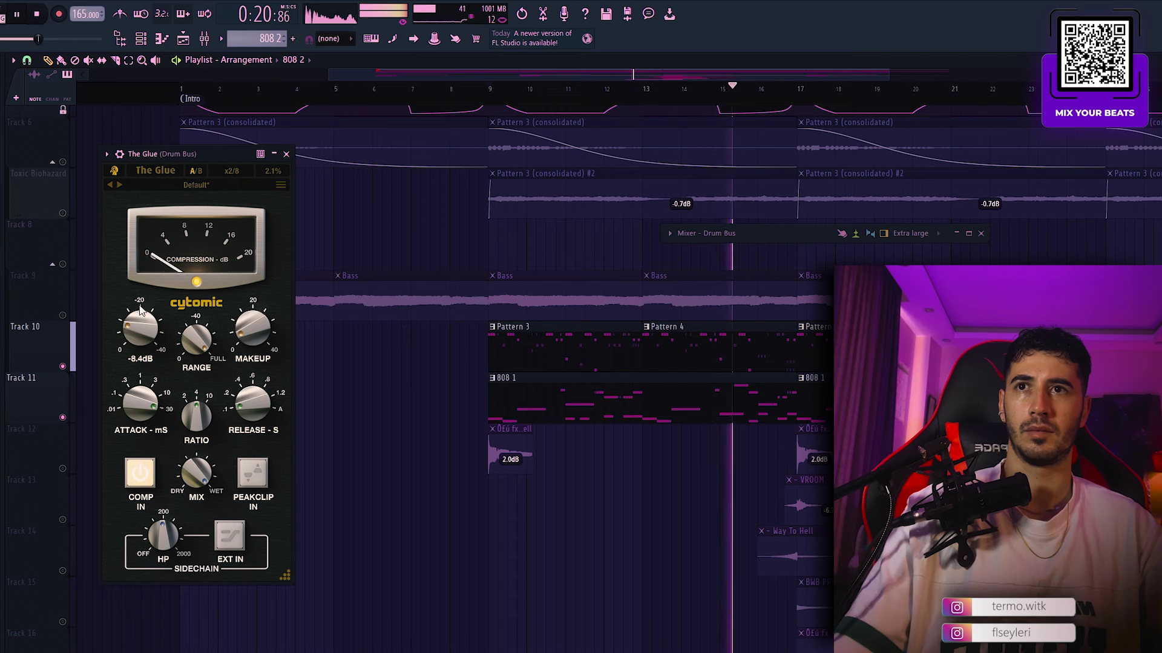
Step: Show the on/off and mix level controls of The Glue on the Drum Bus while checking the drums
{"action": "left_click", "coordinate": [120, 154]}
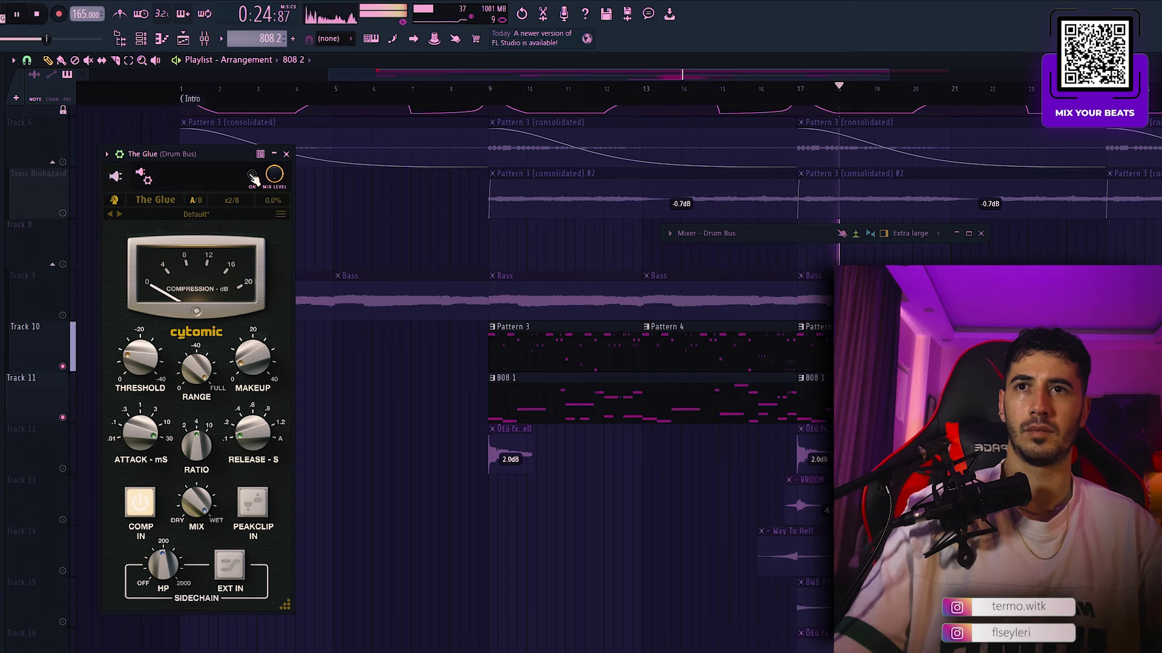
{"action": "key", "text": "space"}
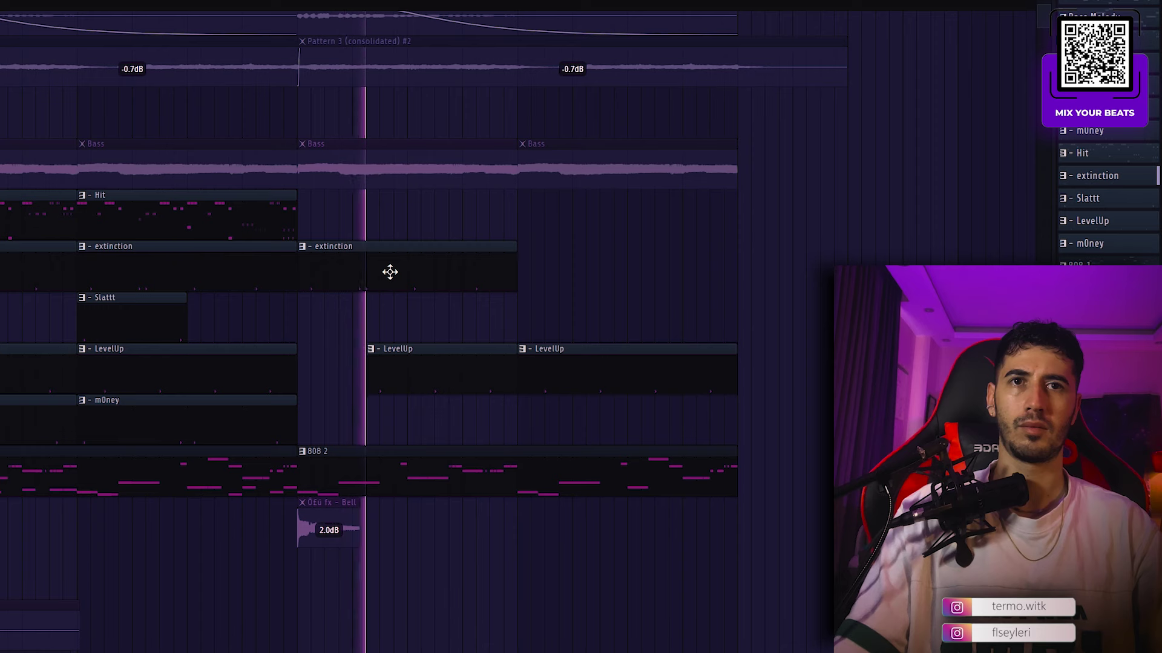
Step: Try a second extinction clip at bar 29 and remove the extinction clips at bars 25 and 29
{"action": "left_click_drag", "start_coordinate": [535, 274], "coordinate": [517, 275]}
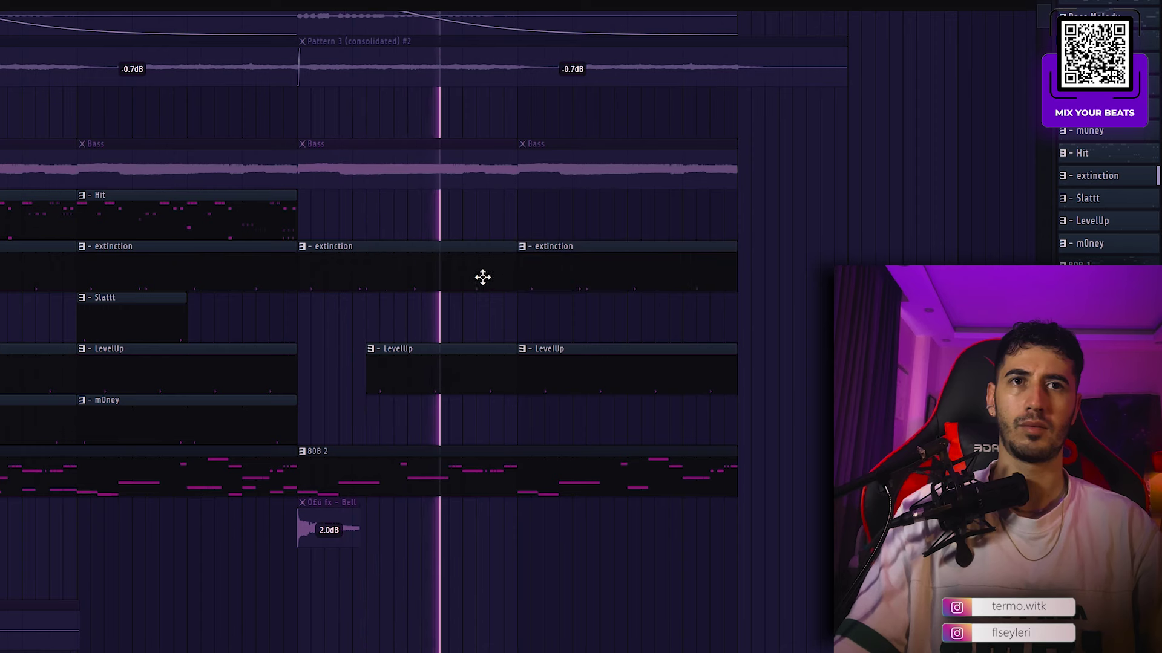
{"action": "right_click", "coordinate": [483, 277]}
{"action": "right_click", "coordinate": [555, 266]}
Step: Duplicate the Hit clip from bar 21 to bars 25 and 29 on its track
{"action": "left_click", "coordinate": [211, 222], "text": "ctrl"}
{"action": "key", "text": "ctrl+b"}
{"action": "key", "text": "ctrl+b"}
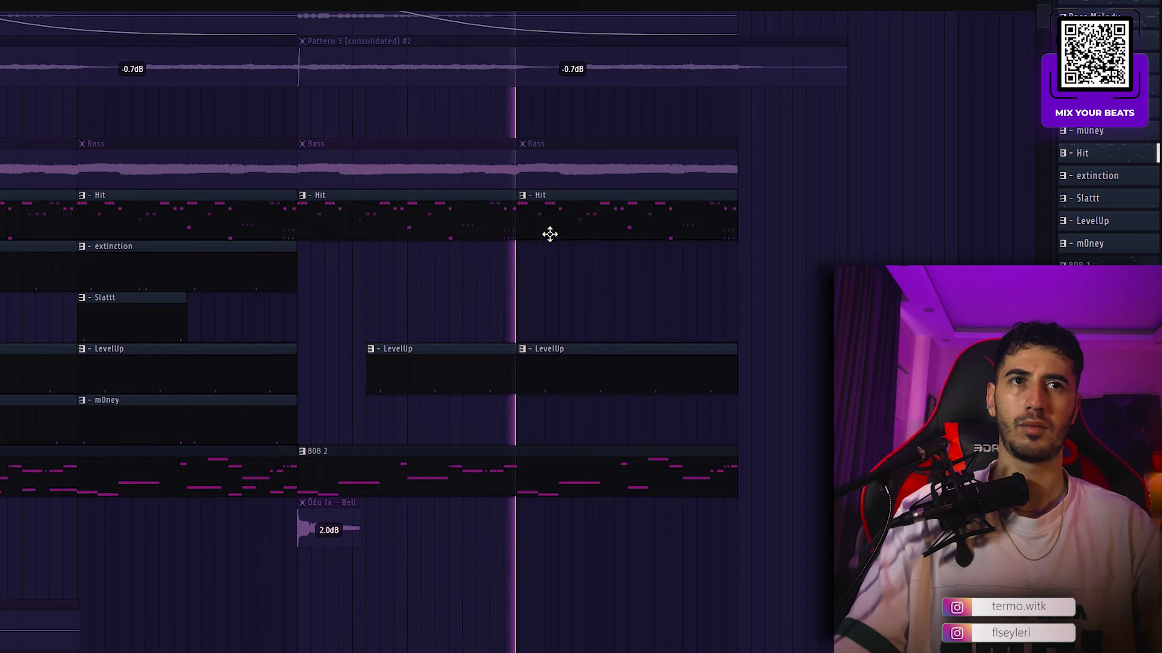
{"action": "scroll", "coordinate": [566, 253], "scroll_direction": "down", "scroll_amount": 2}
{"action": "left_click", "coordinate": [590, 257]}
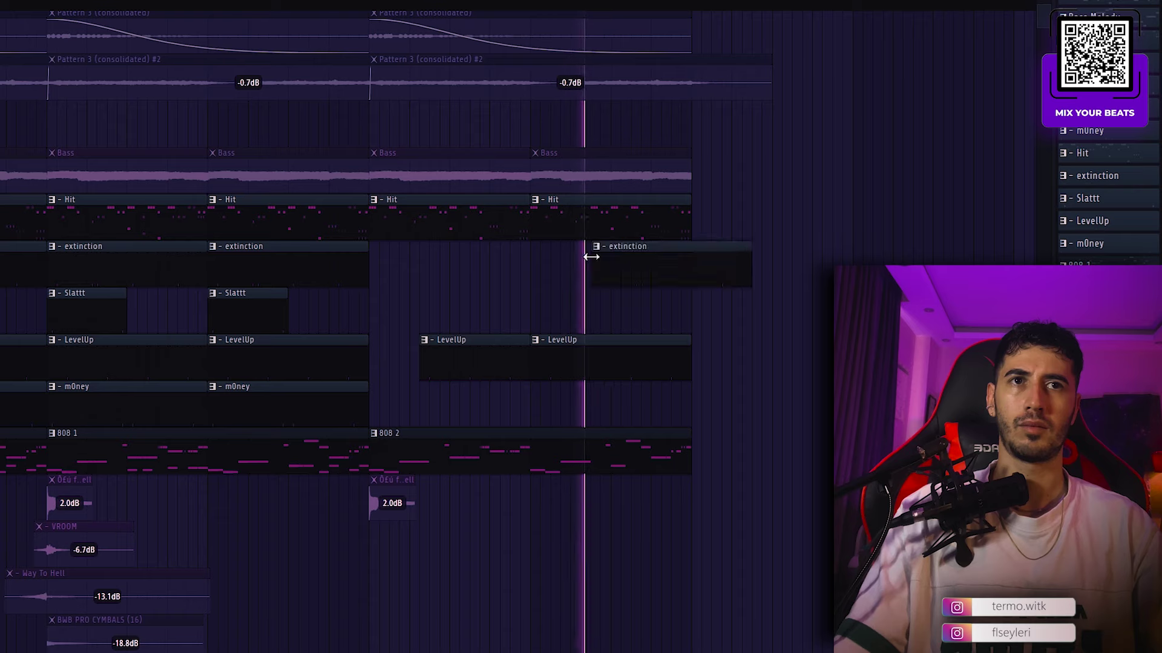
{"action": "right_click", "coordinate": [618, 266]}
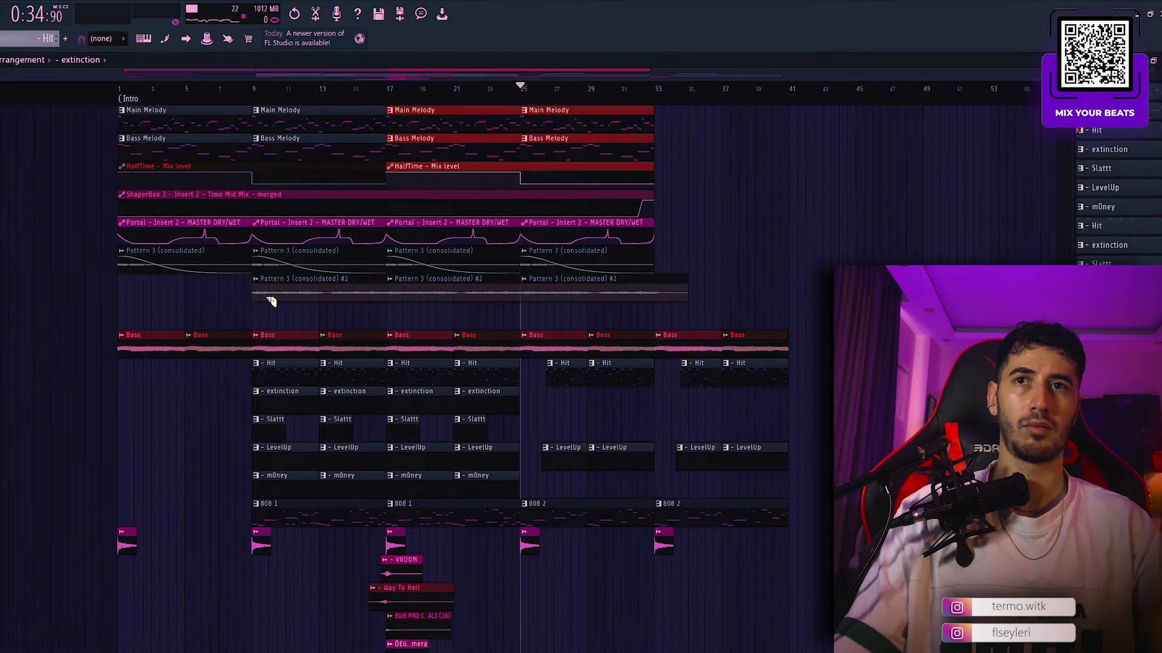
Step: Split the ShaperBox 3 automation clip at bar 17 and copy the melody, automation and Pattern 3 clips from bar 17 to bar 33
{"action": "key", "text": "ctrl+d"}
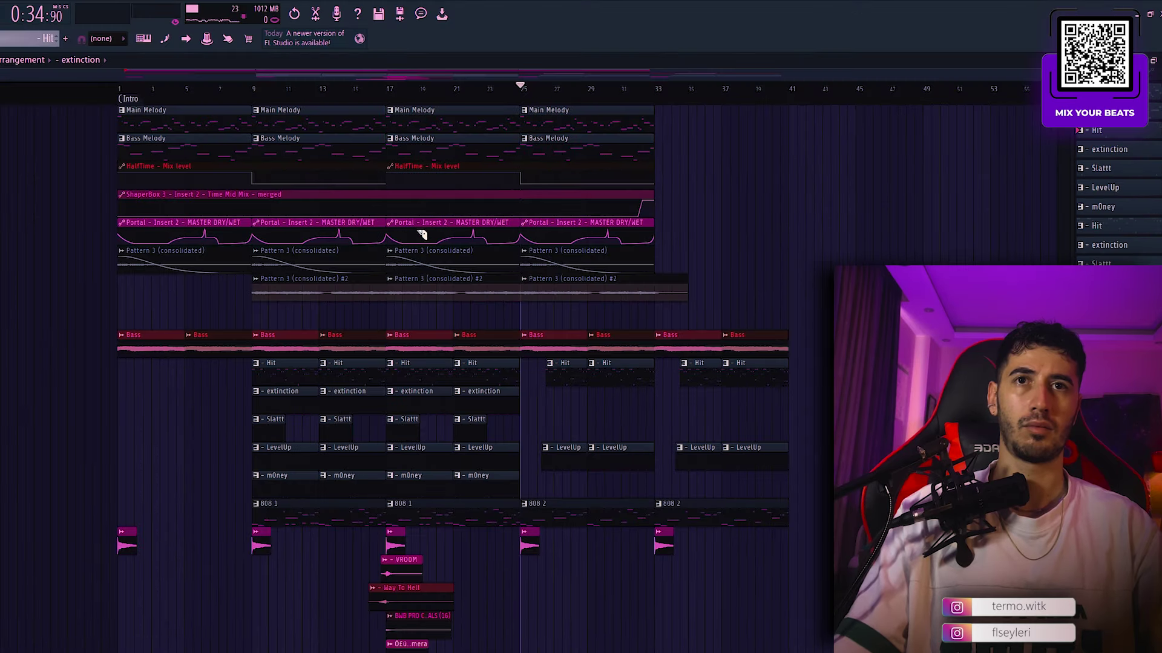
{"action": "right_click", "coordinate": [731, 192]}
{"action": "left_click", "coordinate": [746, 207]}
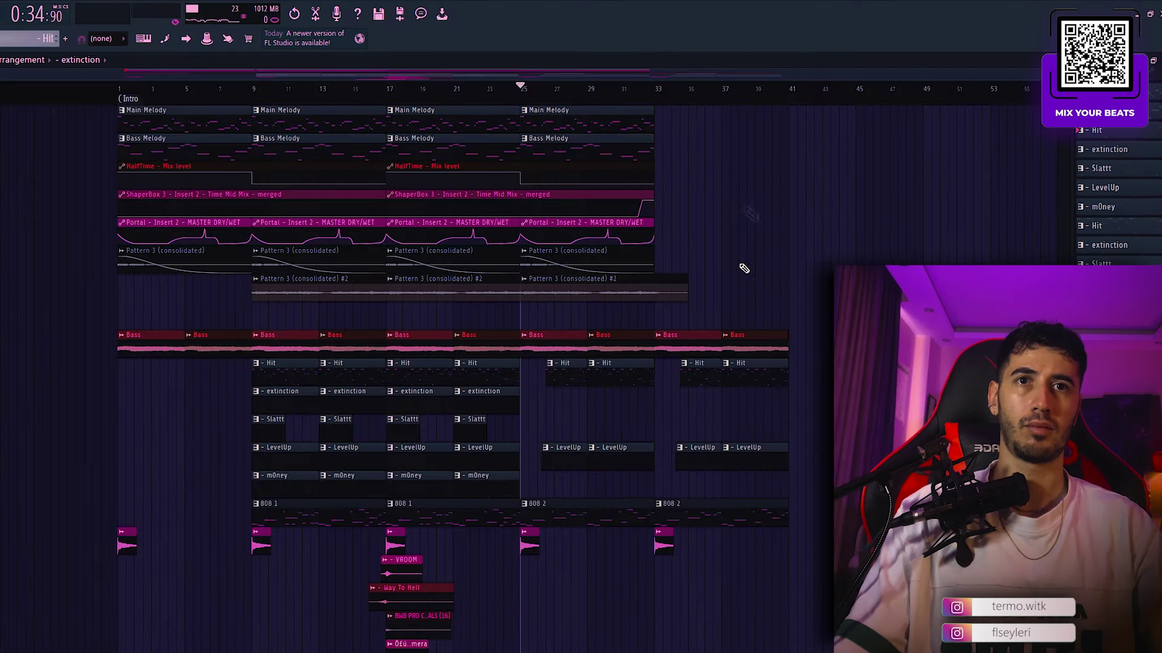
{"action": "mouse_move", "coordinate": [728, 284]}
{"action": "left_mouse_down"}
{"action": "mouse_move", "coordinate": [433, 132]}
{"action": "mouse_move", "coordinate": [692, 125]}
{"action": "left_mouse_up"}
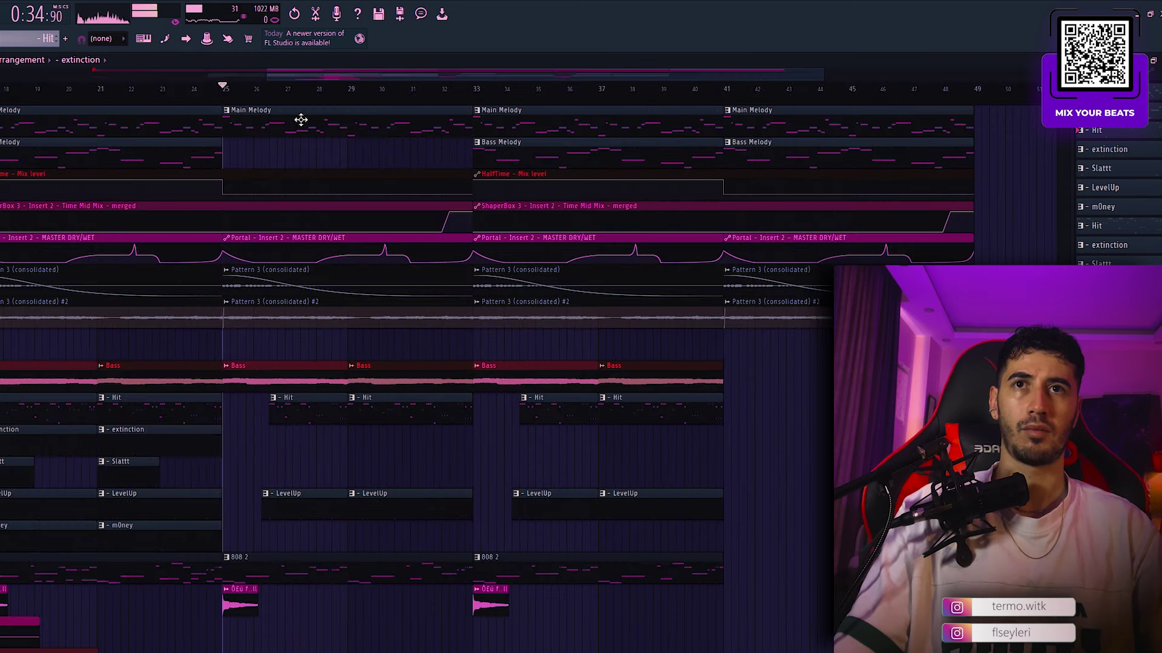
Step: Restore the Bass Melody clip at bar 25 and remove the Main Melody clips at bars 25 and 33 while listening
{"action": "key", "text": "ctrl+z"}
{"action": "right_click", "coordinate": [304, 121]}
{"action": "key", "text": "space"}
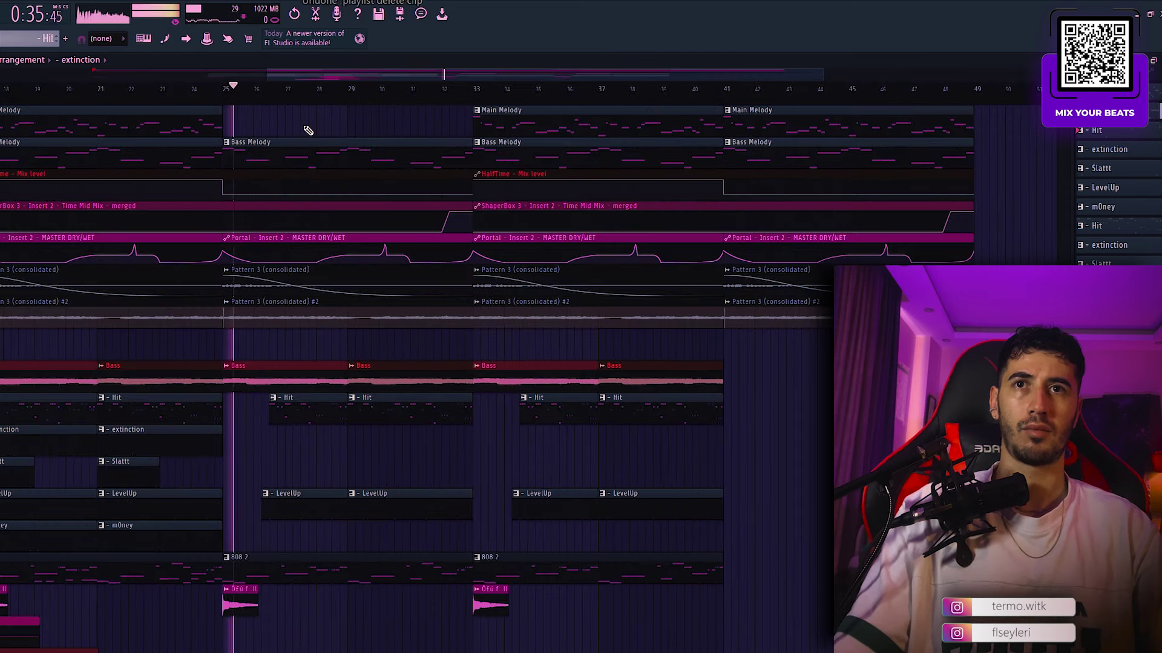
{"action": "scroll", "coordinate": [314, 136], "scroll_direction": "down", "scroll_amount": 2}
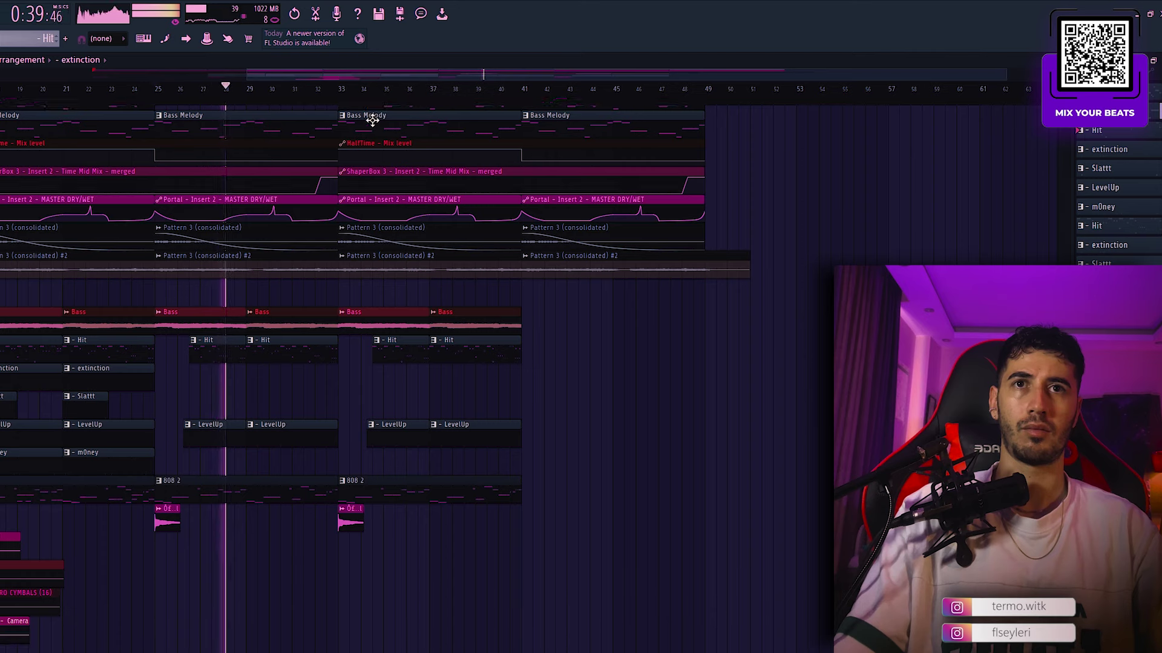
{"action": "right_click", "coordinate": [382, 121]}
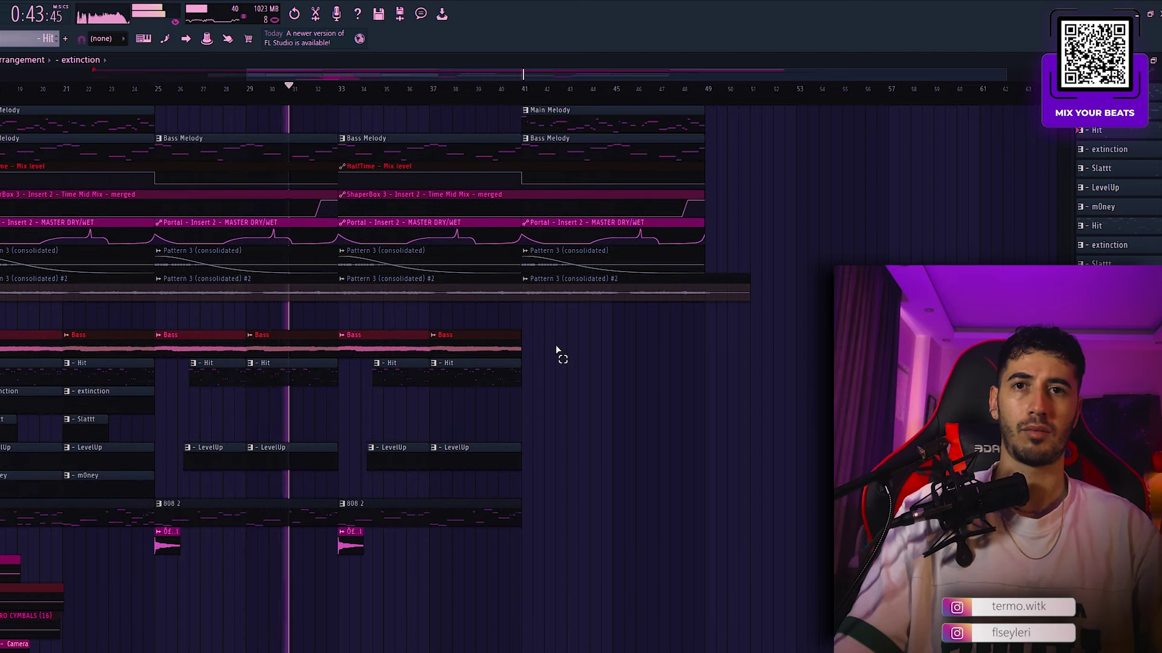
Step: View the kick's notes in the piano roll of the 808 2 pattern
{"action": "key", "text": "alt+F8"}
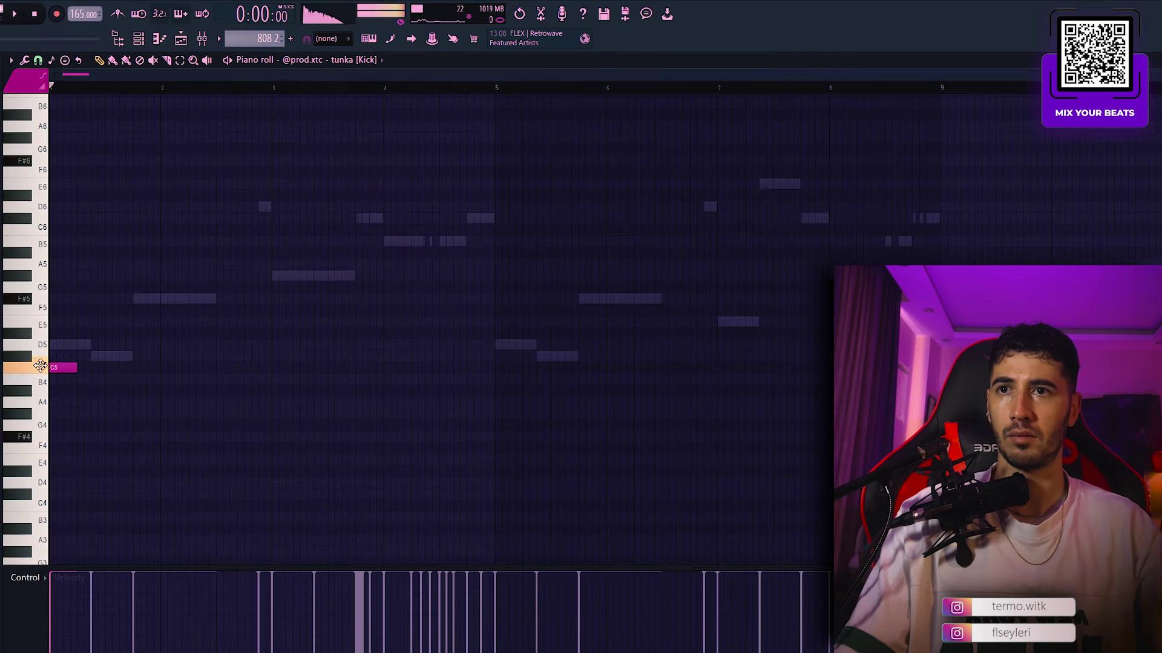
{"action": "scroll", "coordinate": [752, 324], "scroll_direction": "up", "scroll_amount": 2}
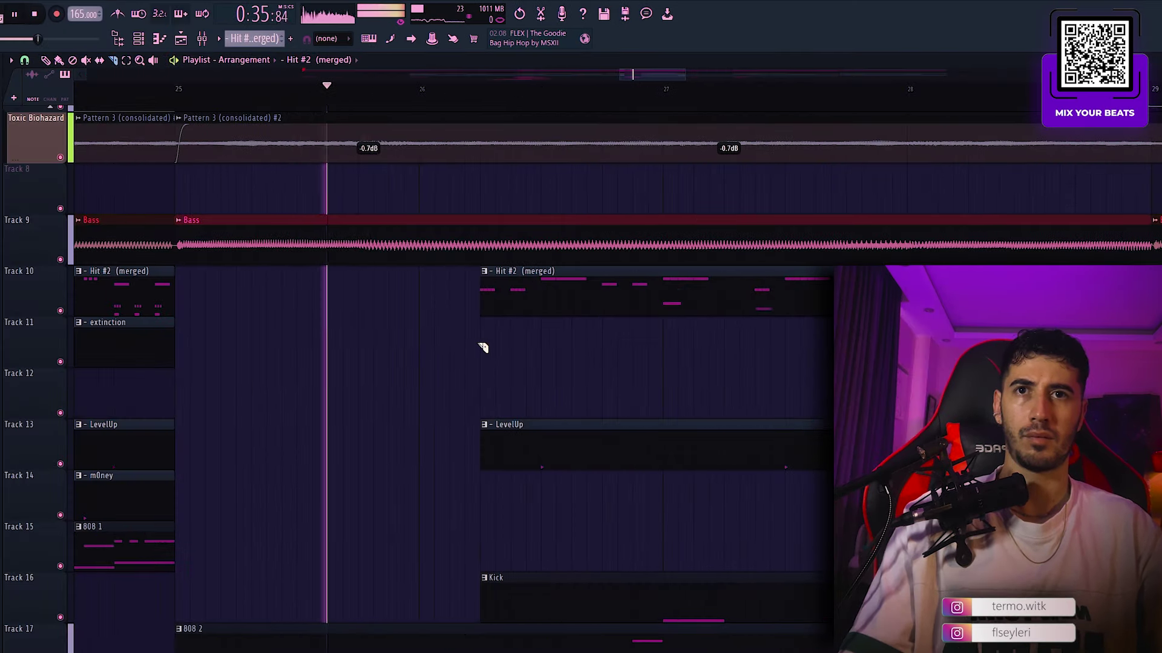
Step: Listen to the section from bar 25 and examine the Hit #2 (merged), Kick and 808 2 clips in the whole arrangement
{"action": "scroll", "coordinate": [547, 357], "scroll_direction": "down", "scroll_amount": 4}
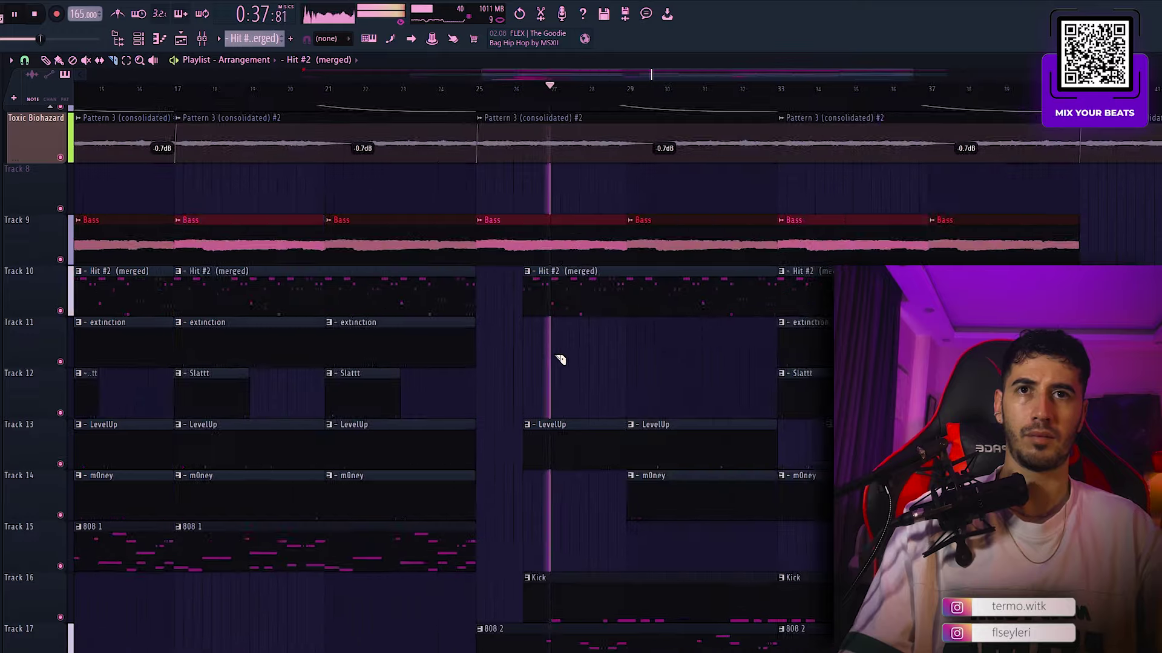
{"action": "scroll", "coordinate": [565, 355], "scroll_direction": "down", "scroll_amount": 3}
{"action": "right_click", "coordinate": [566, 351]}
{"action": "left_click", "coordinate": [580, 363]}
{"action": "scroll", "coordinate": [597, 356], "scroll_direction": "down", "scroll_amount": 3}
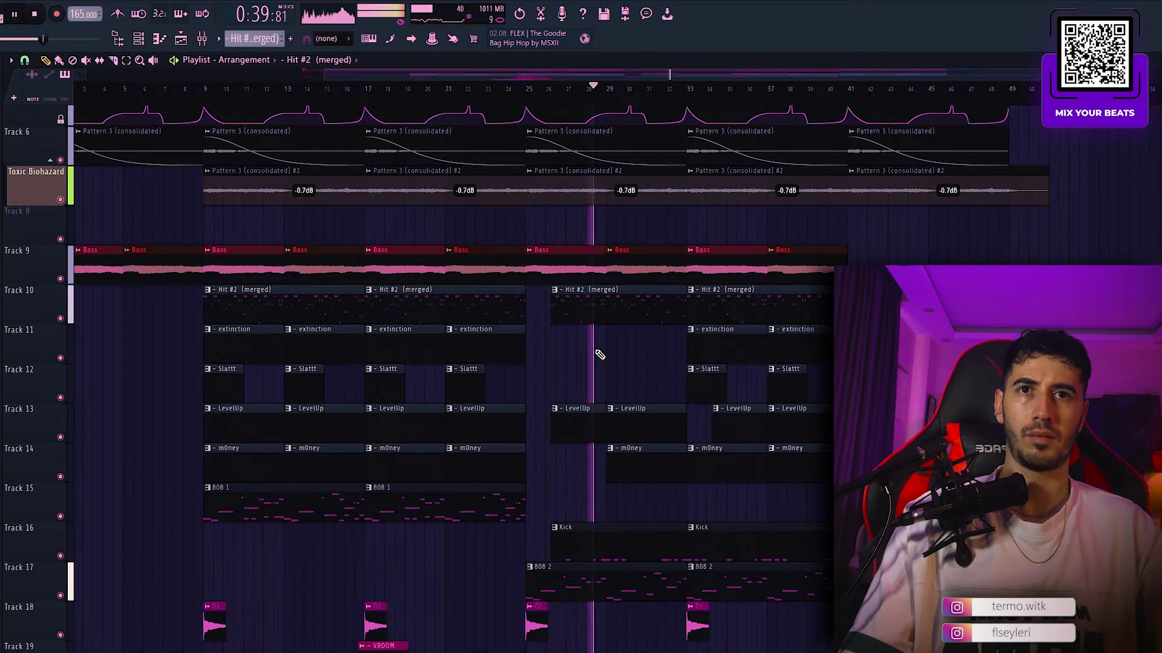
{"action": "scroll", "coordinate": [600, 355], "scroll_direction": "down", "scroll_amount": 2}
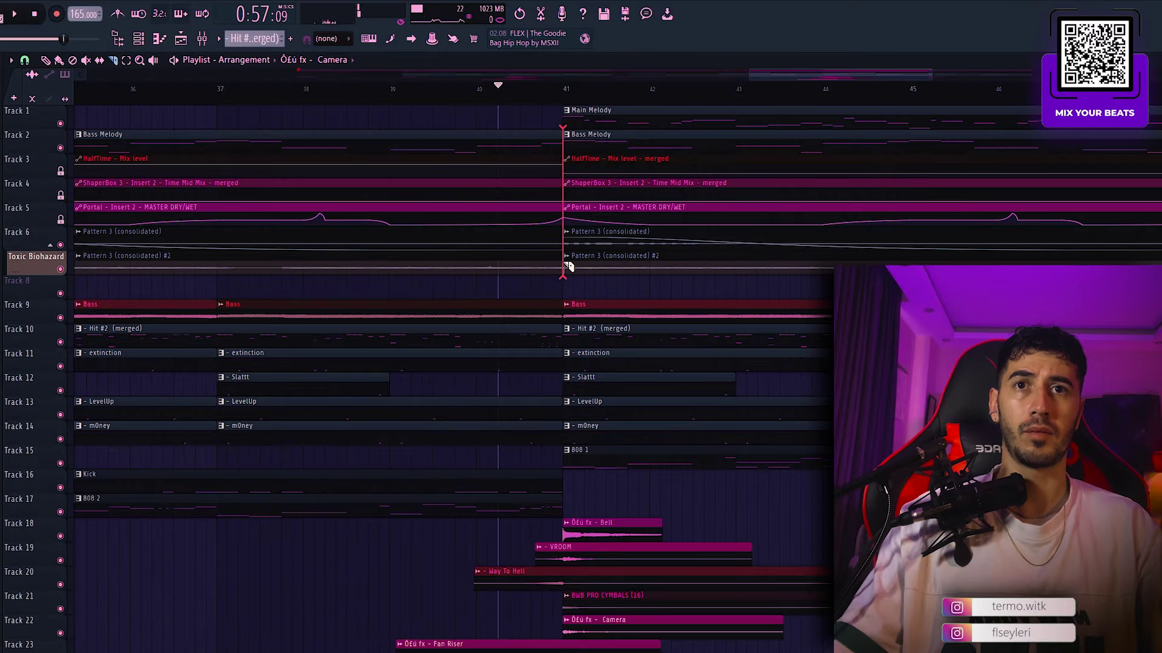
{"action": "left_click_drag", "start_coordinate": [511, 262], "coordinate": [510, 285]}
{"action": "key", "text": "space"}
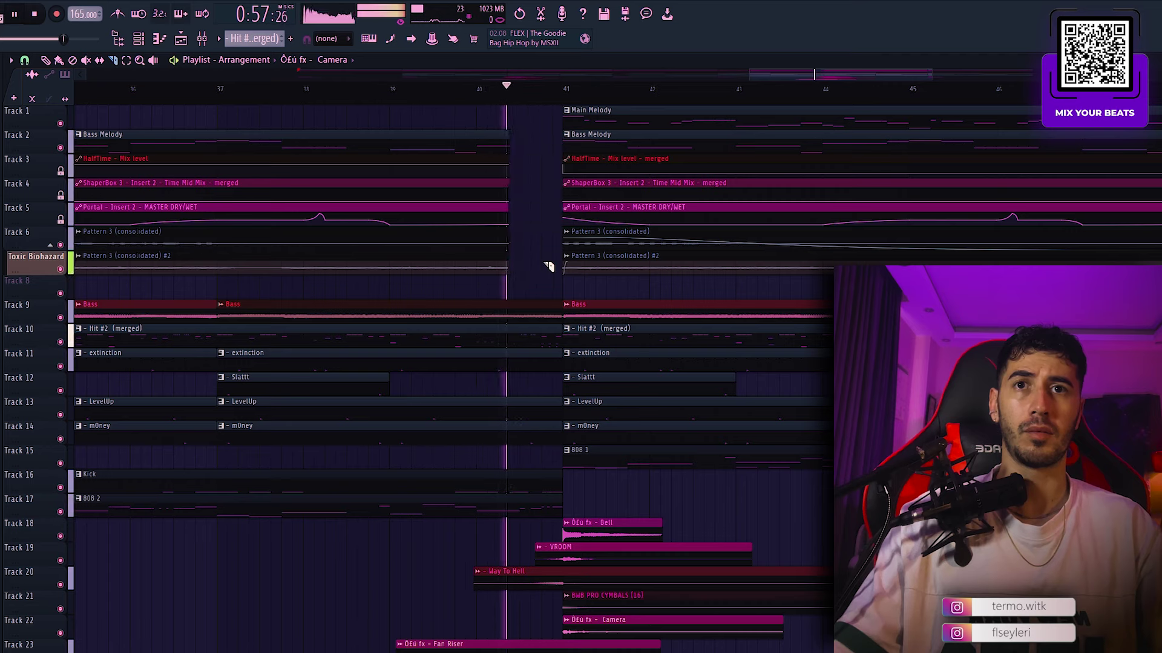
{"action": "key", "text": "ctrl+z"}
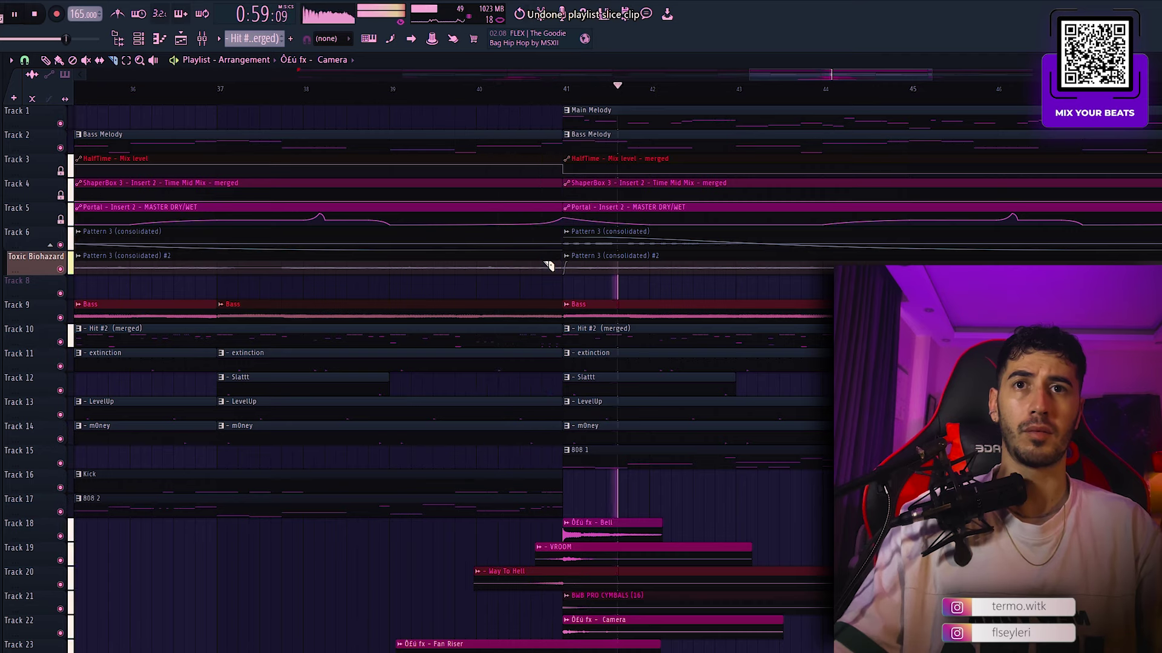
Step: Cut off the ends of the Kick and 808 2 clips early in bar 40, leaving a gap before bar 41
{"action": "scroll", "coordinate": [535, 311], "scroll_direction": "down", "scroll_amount": 4}
{"action": "left_click_drag", "start_coordinate": [513, 372], "coordinate": [505, 424]}
{"action": "key", "text": "space"}
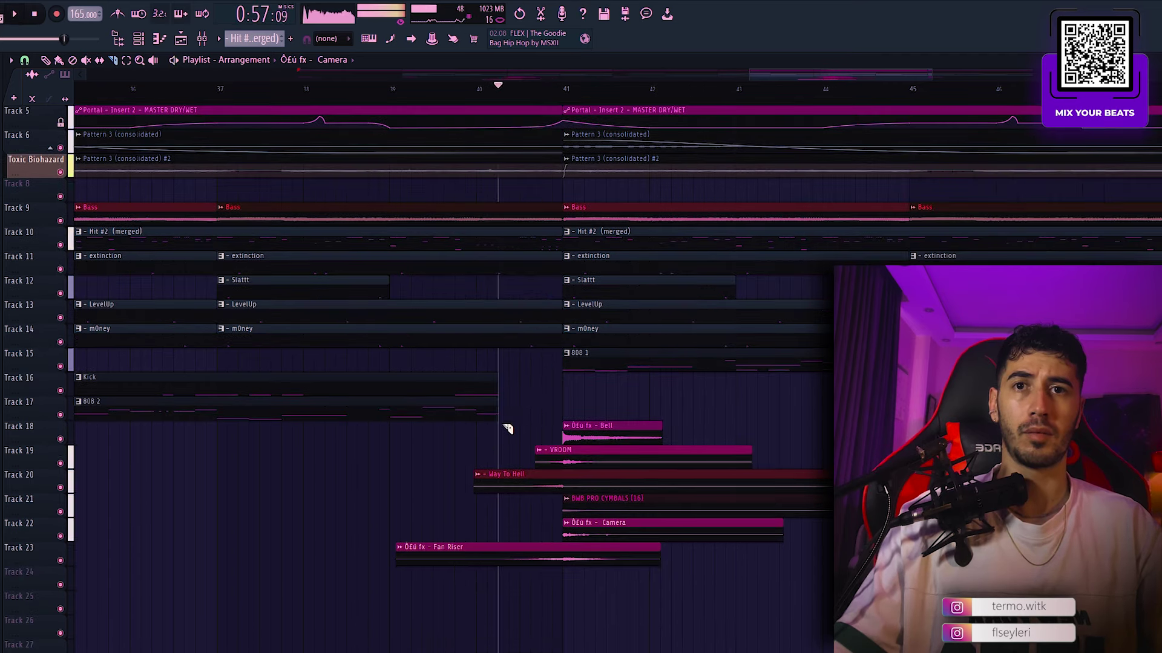
Step: Cut off the ends of the Hit #2 (merged), LevelUp and m0ney clips near the middle of bar 40 while listening
{"action": "key", "text": "space"}
{"action": "scroll", "coordinate": [542, 387], "scroll_direction": "up", "scroll_amount": 2}
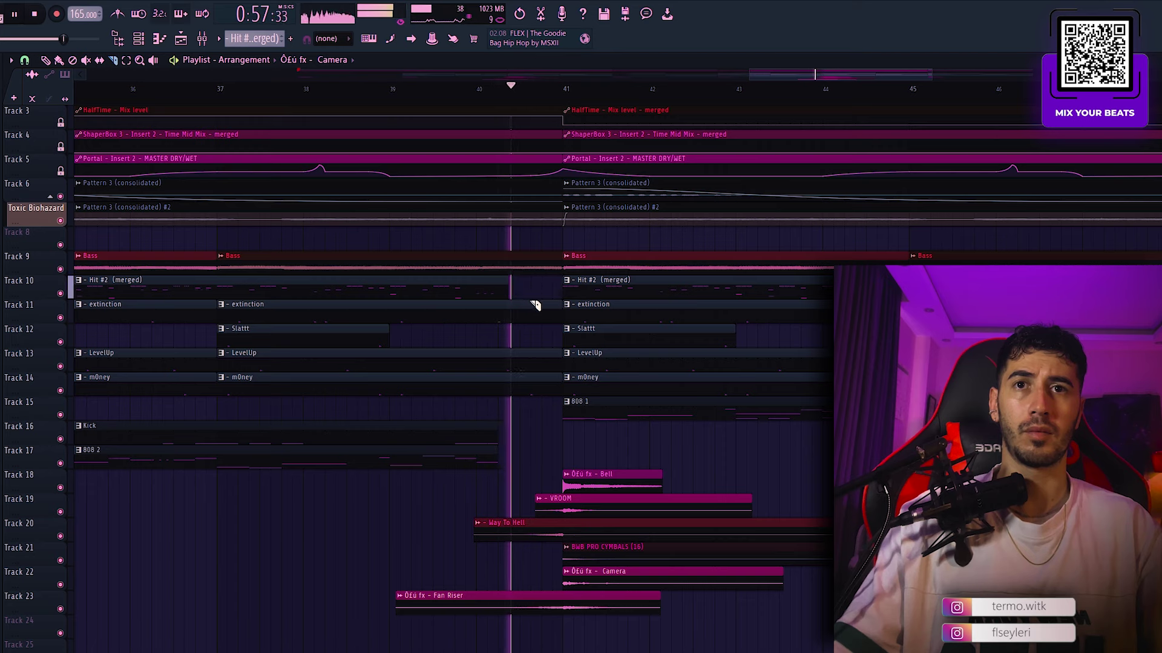
{"action": "key", "text": "space"}
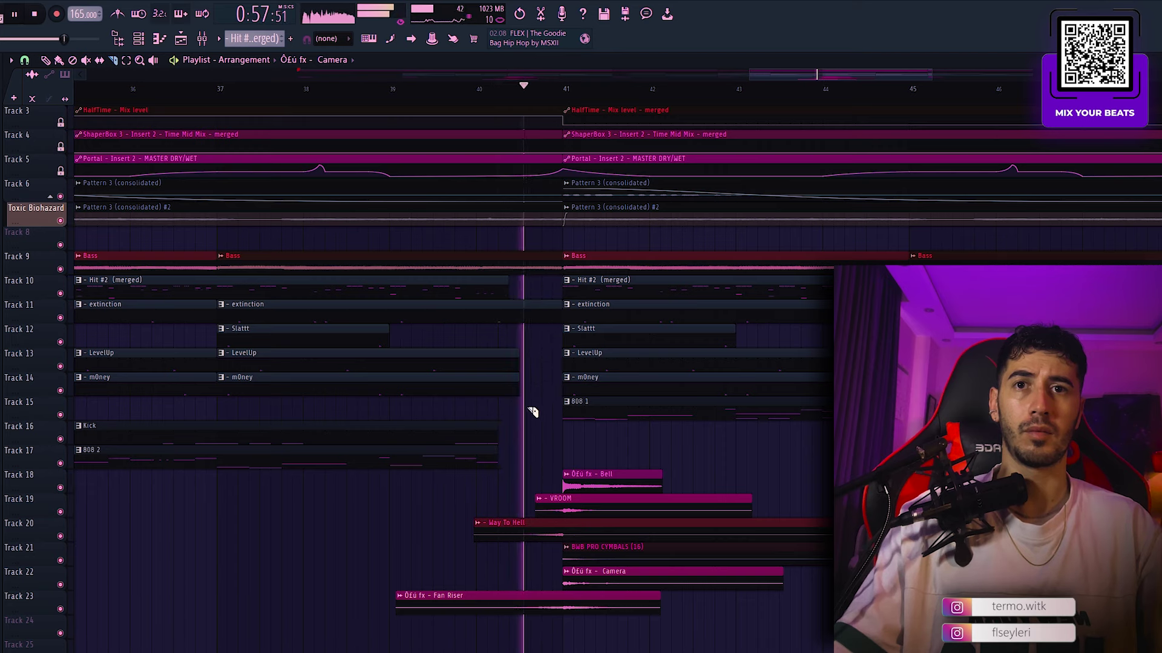
{"action": "scroll", "coordinate": [530, 410], "scroll_direction": "up", "scroll_amount": 2}
{"action": "key", "text": "space"}
{"action": "scroll", "coordinate": [543, 330], "scroll_direction": "down", "scroll_amount": 4}
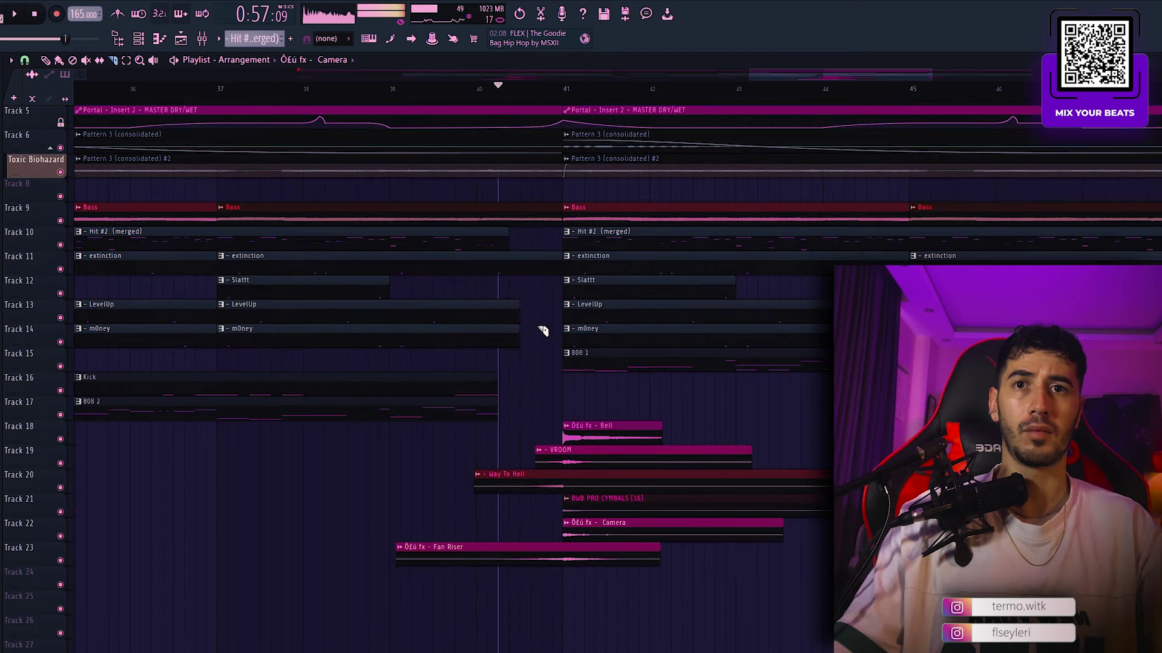
Step: Extend the Kick and 808 2 clips to the middle of bar 40 and trim both to the end of the Hit #2 (merged) clip
{"action": "right_click", "coordinate": [512, 380]}
{"action": "left_click", "coordinate": [531, 404]}
{"action": "left_click_drag", "start_coordinate": [507, 363], "coordinate": [484, 427]}
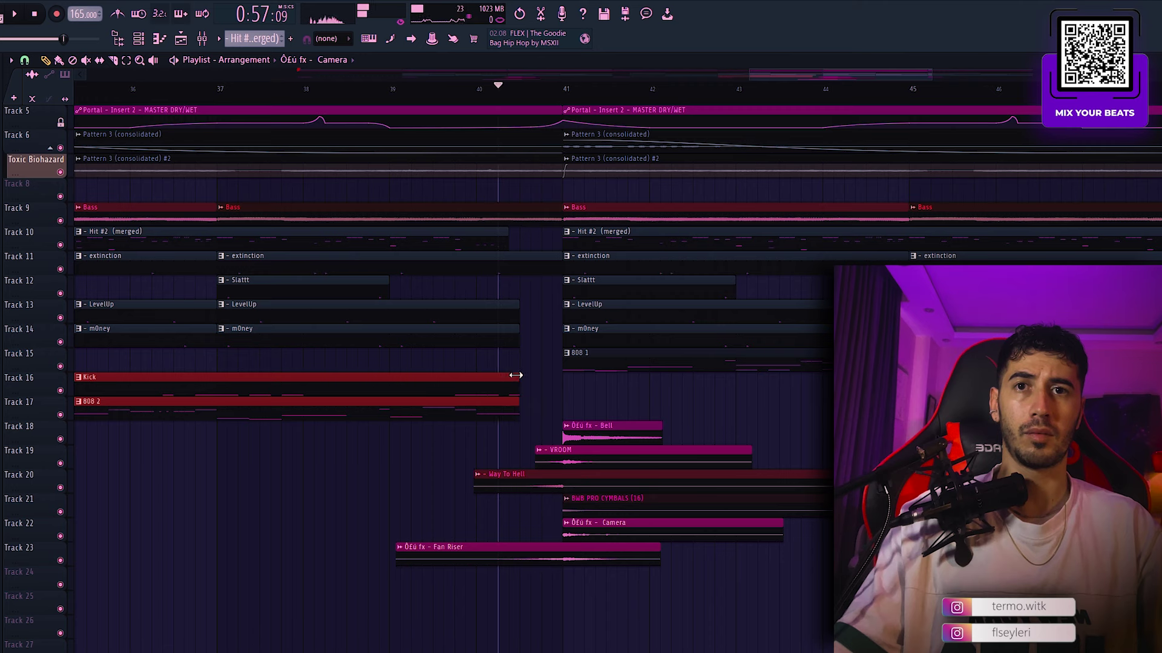
{"action": "left_click", "coordinate": [532, 354], "text": "ctrl"}
{"action": "key", "text": "c"}
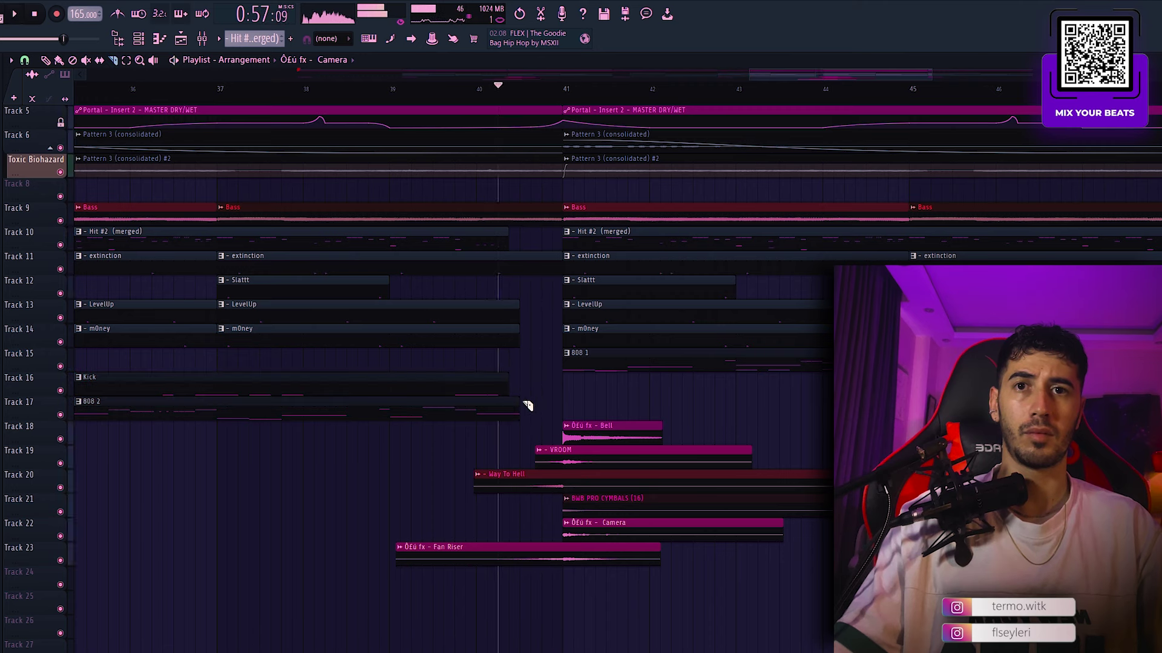
{"action": "left_click_drag", "start_coordinate": [513, 418], "coordinate": [513, 396]}
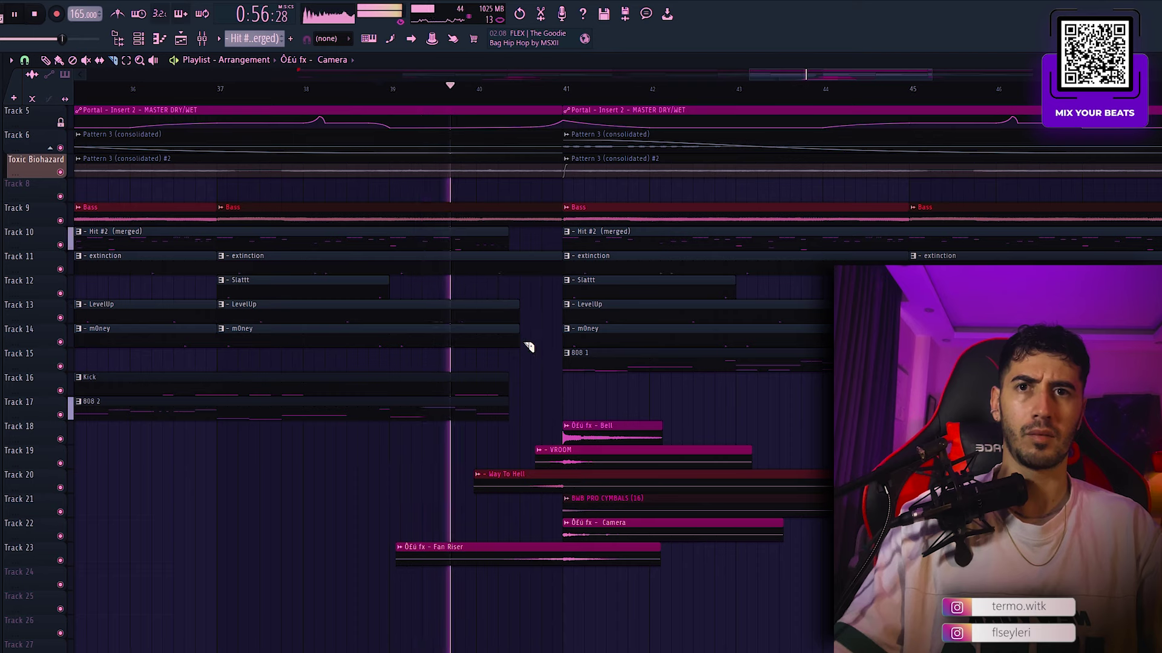
Step: Cut the Bass Melody, automation, Pattern 3 and Bass clips in the middle of bar 40 and remove their parts up to bar 41
{"action": "scroll", "coordinate": [529, 347], "scroll_direction": "up", "scroll_amount": 2}
{"action": "scroll", "coordinate": [533, 353], "scroll_direction": "up", "scroll_amount": 2}
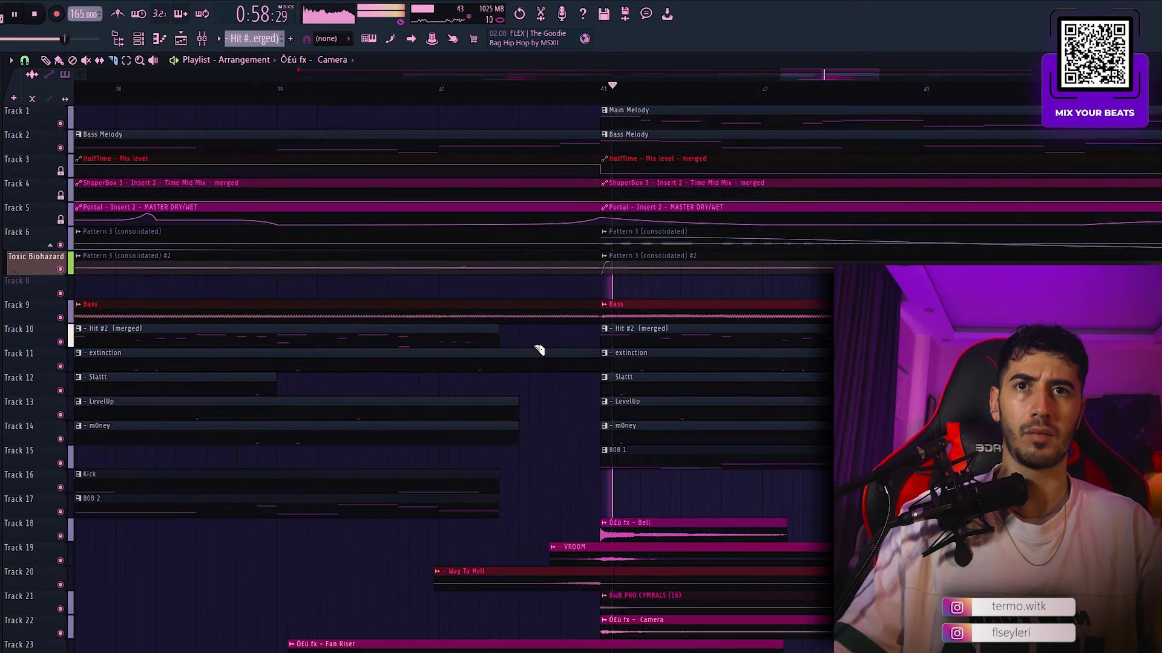
{"action": "left_click_drag", "start_coordinate": [524, 186], "coordinate": [524, 170]}
{"action": "key", "text": "space"}
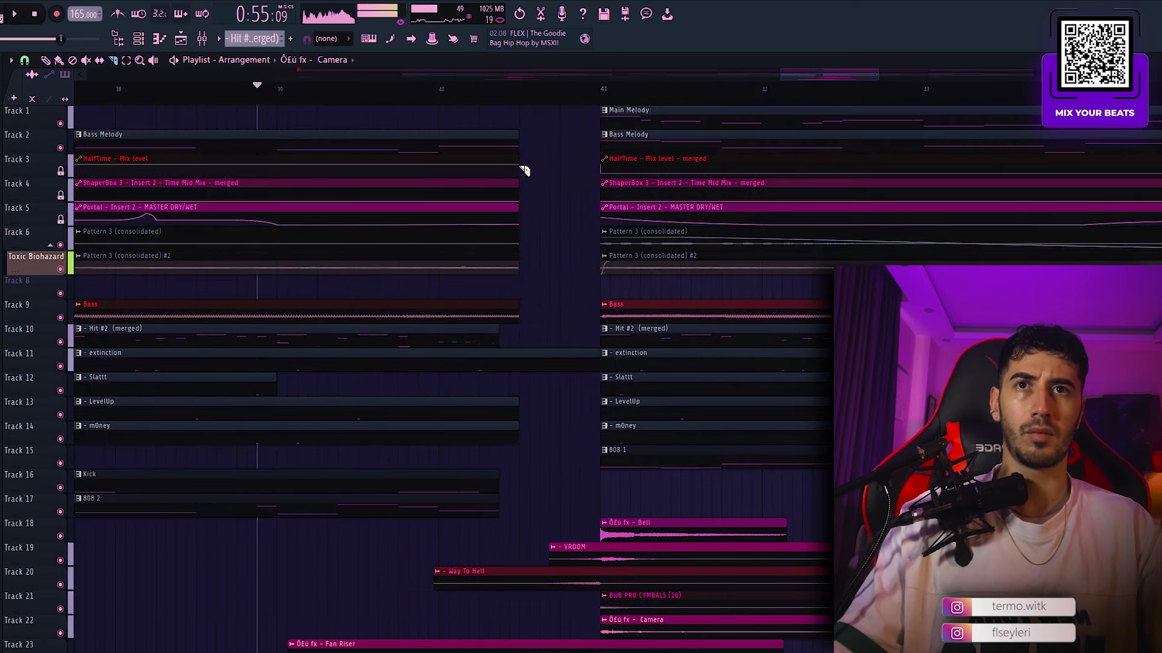
{"action": "key", "text": "ctrl+z"}
{"action": "left_click_drag", "start_coordinate": [521, 110], "coordinate": [525, 276]}
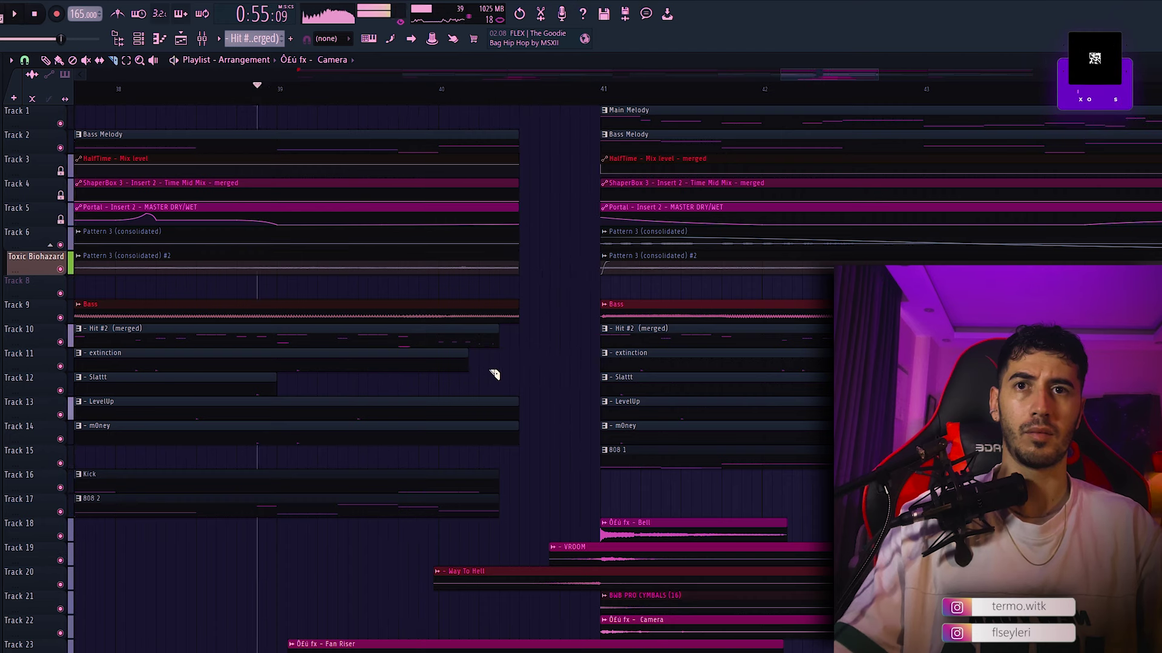
Step: Shorten the Hit #2 (merged) clip to about the first third of bar 40 while listening to the transition
{"action": "left_click_drag", "start_coordinate": [479, 323], "coordinate": [477, 355]}
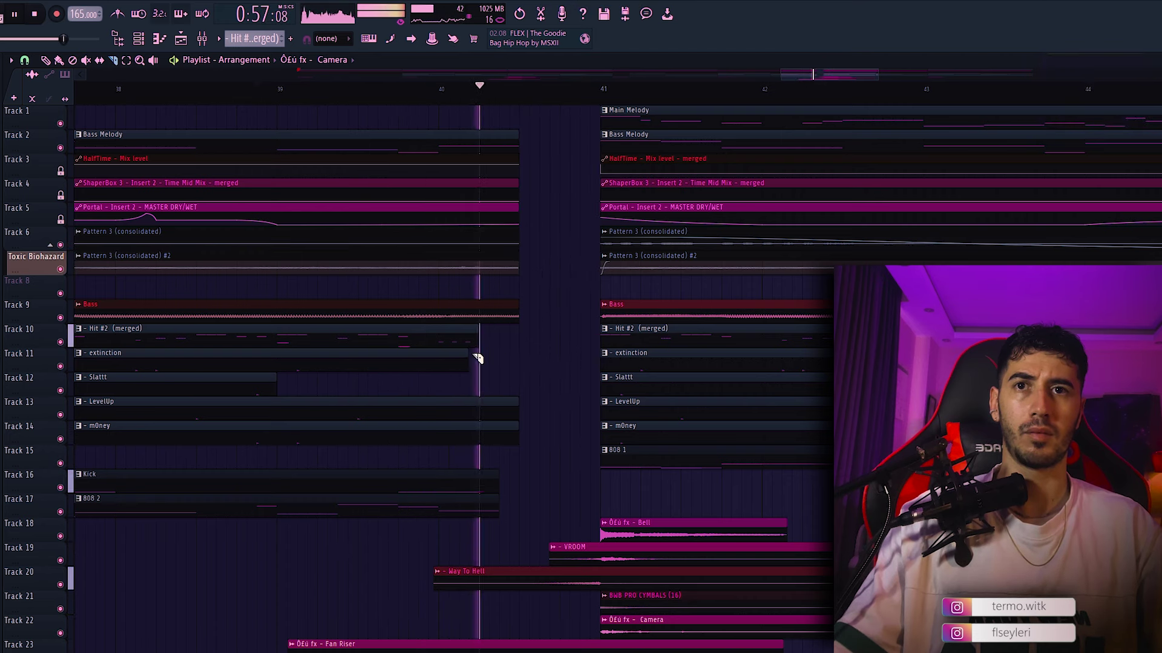
{"action": "key", "text": "ctrl+z"}
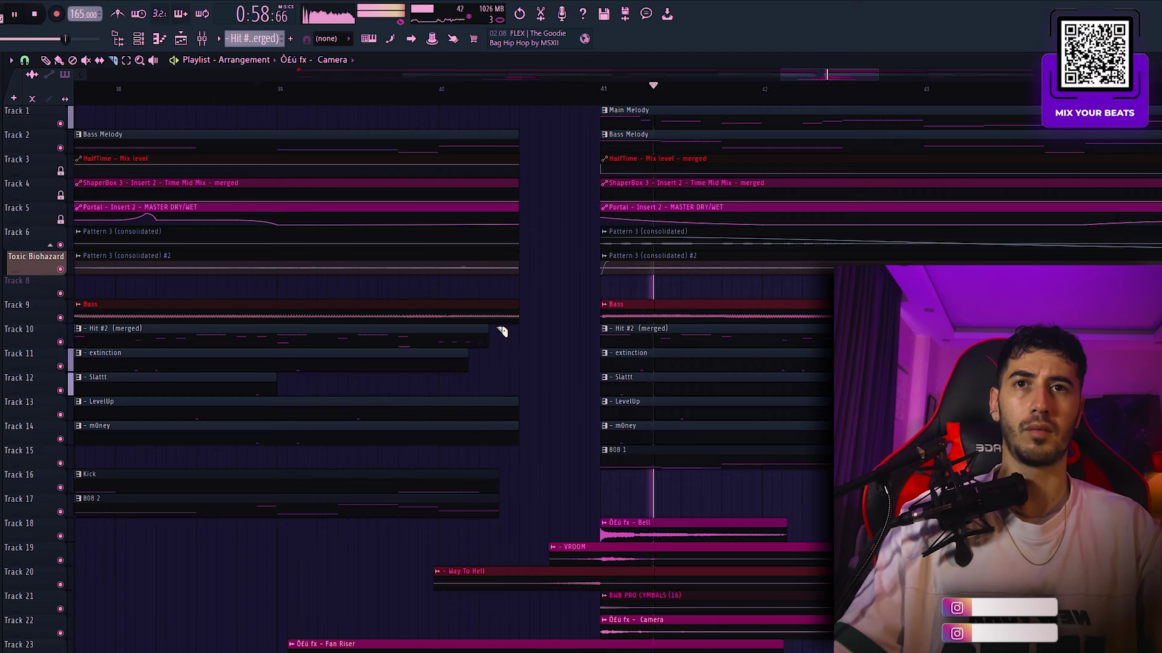
{"action": "key", "text": "space"}
Step: Raise the precomputed Boost effect of the VROOM sample while listening to the transition into bar 41
{"action": "scroll", "coordinate": [516, 337], "scroll_direction": "down", "scroll_amount": 2}
{"action": "right_click", "coordinate": [535, 342]}
{"action": "left_click", "coordinate": [554, 362]}
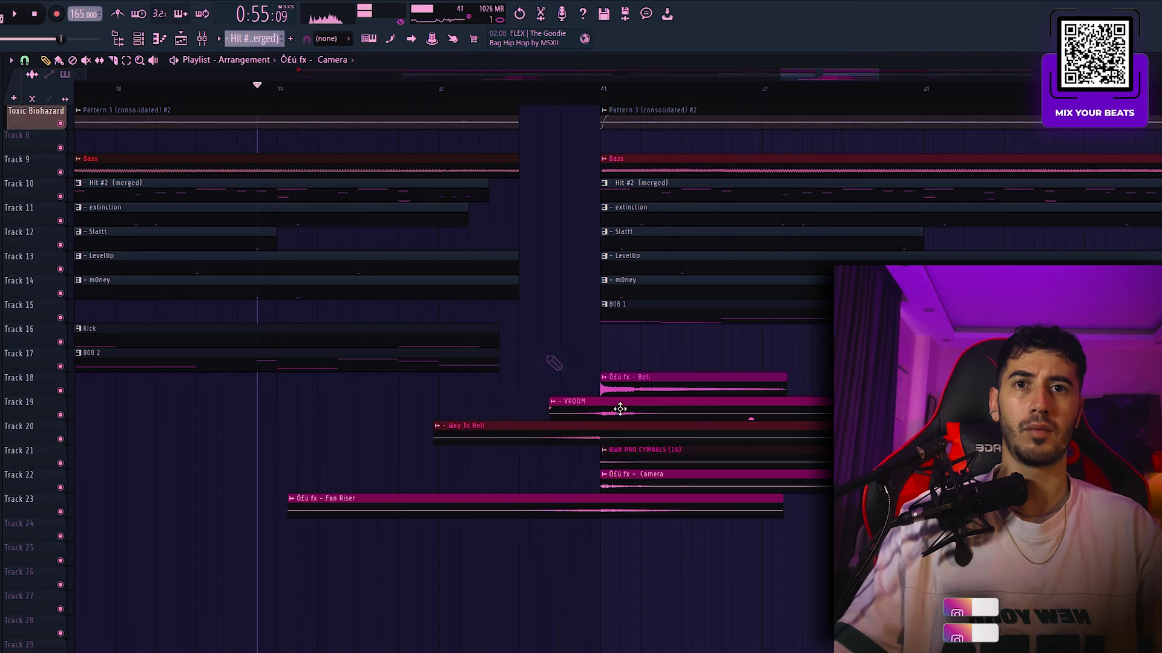
{"action": "double_click", "coordinate": [623, 410]}
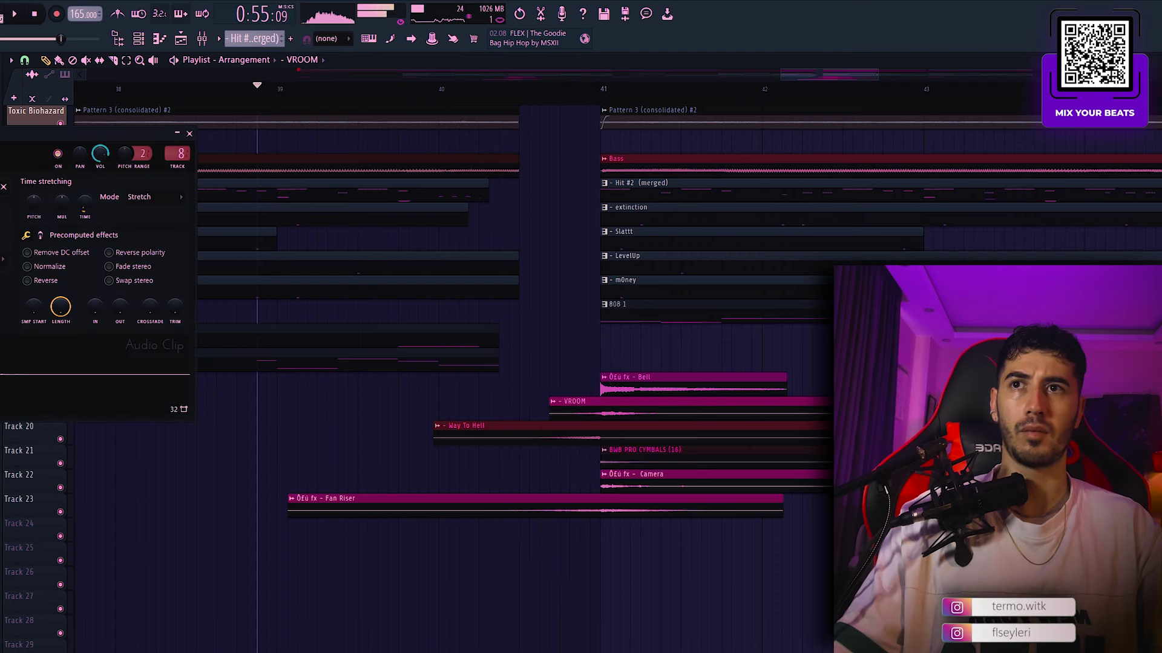
{"action": "key", "text": "space"}
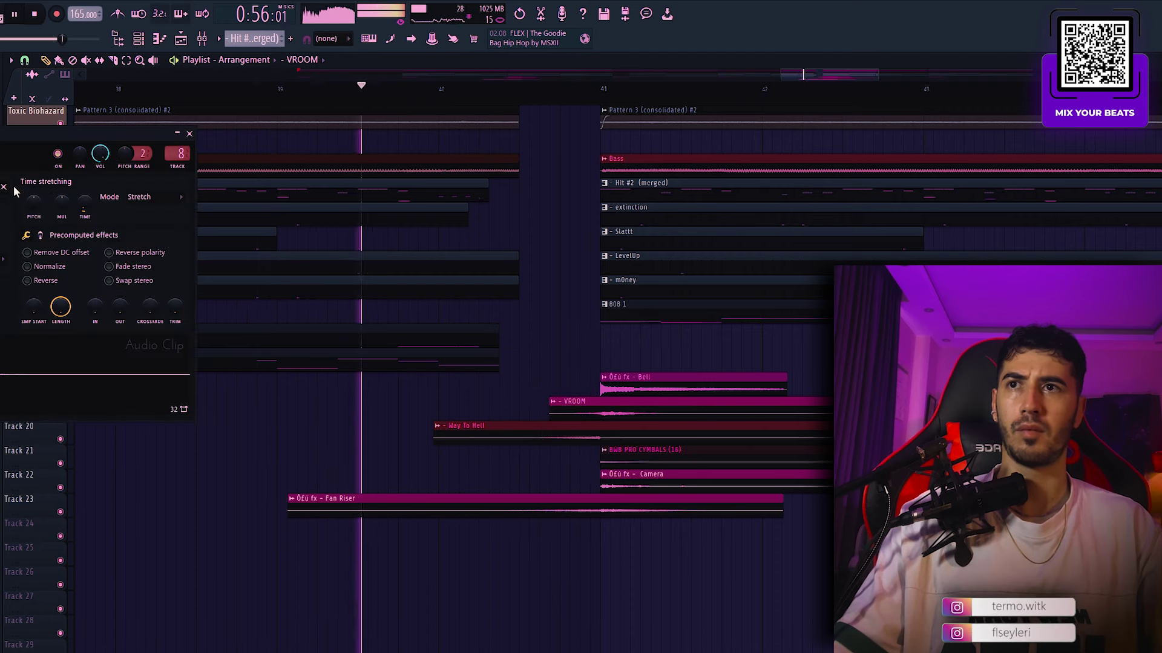
{"action": "left_click", "coordinate": [40, 235]}
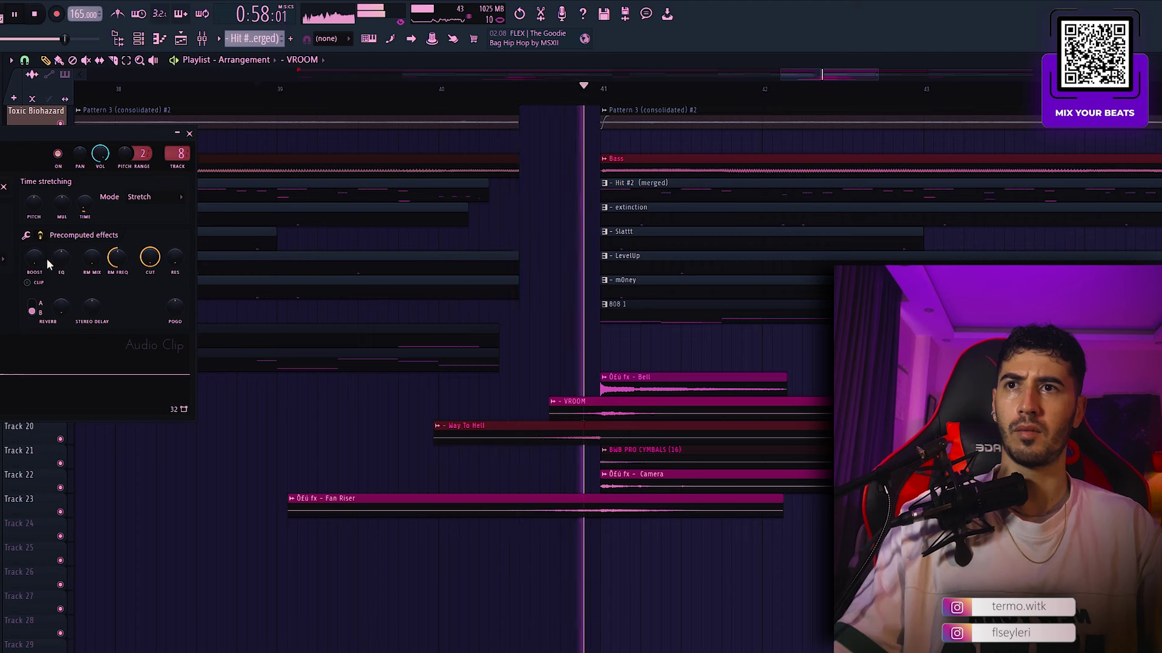
{"action": "left_click_drag", "start_coordinate": [36, 259], "coordinate": [36, 241]}
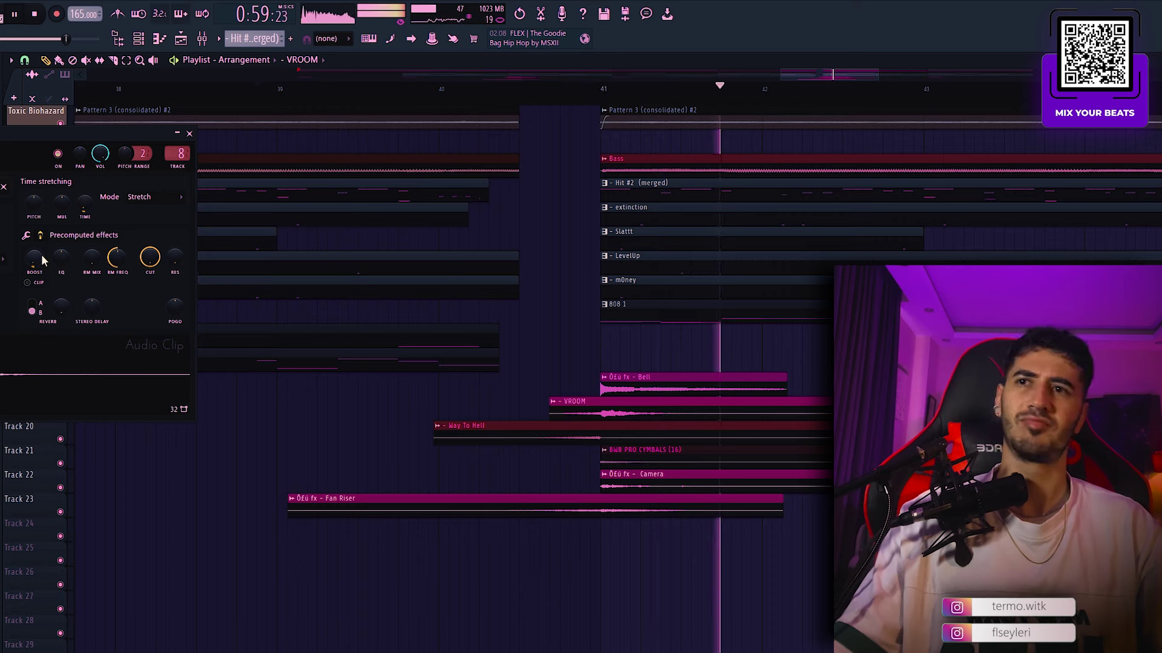
{"action": "left_click", "coordinate": [189, 133]}
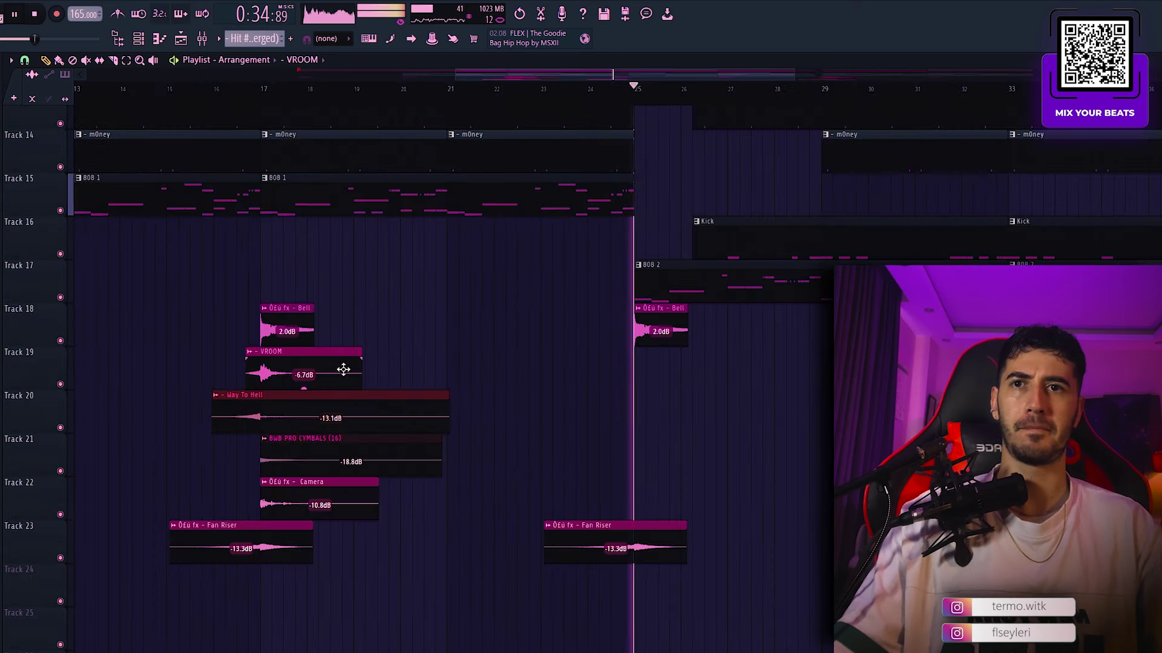
Step: Copy the VROOM clip from the bar 17 transition to the bar 25 transition on Track 19
{"action": "left_click_drag", "start_coordinate": [340, 371], "coordinate": [675, 374]}
{"action": "scroll", "coordinate": [675, 375], "scroll_direction": "down", "scroll_amount": 3}
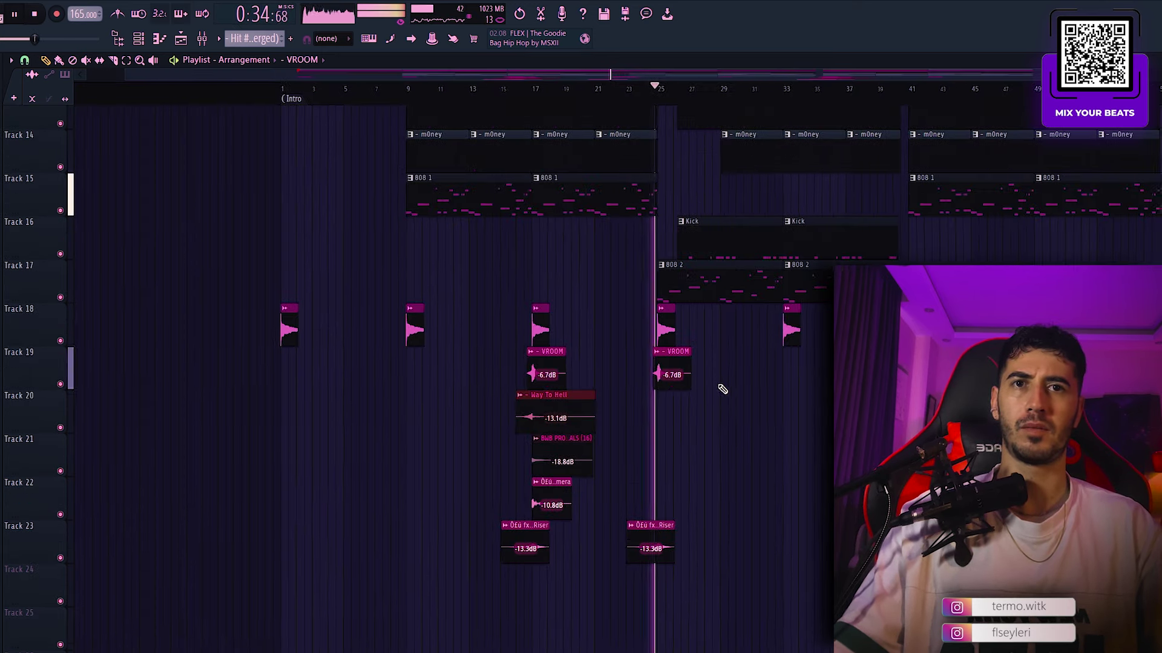
{"action": "scroll", "coordinate": [726, 384], "scroll_direction": "down", "scroll_amount": 2}
{"action": "scroll", "coordinate": [731, 387], "scroll_direction": "up", "scroll_amount": 2}
{"action": "key", "text": "space"}
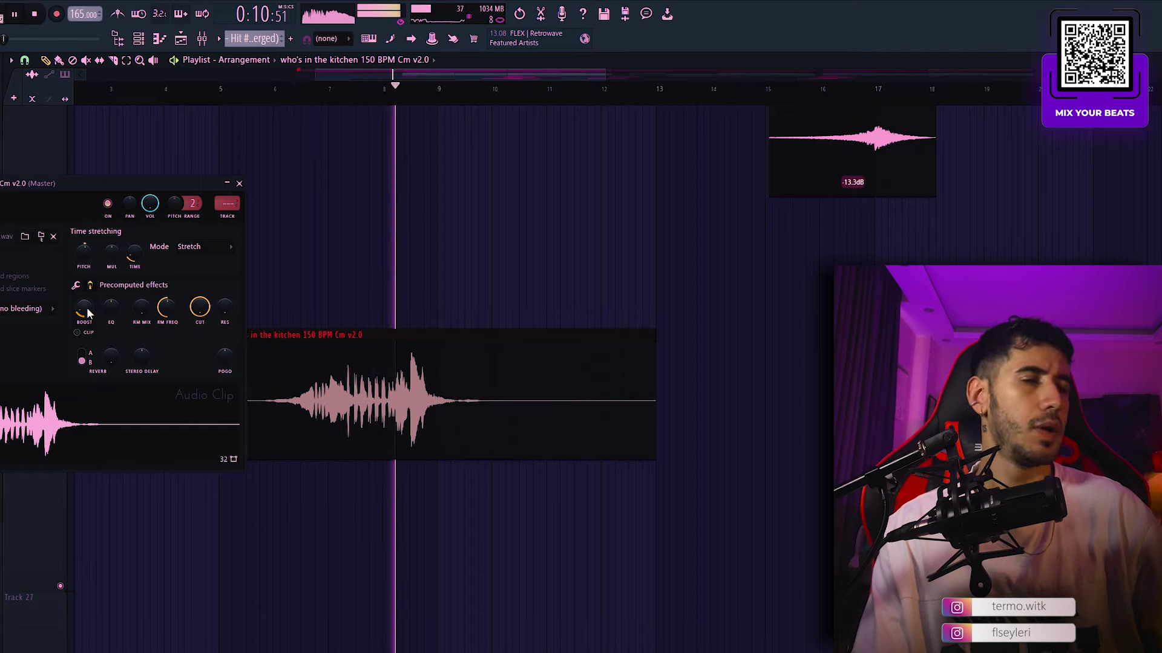
Step: Examine the arrangement from the intro through the following sections and play the beat from the start
{"action": "key", "text": "space"}
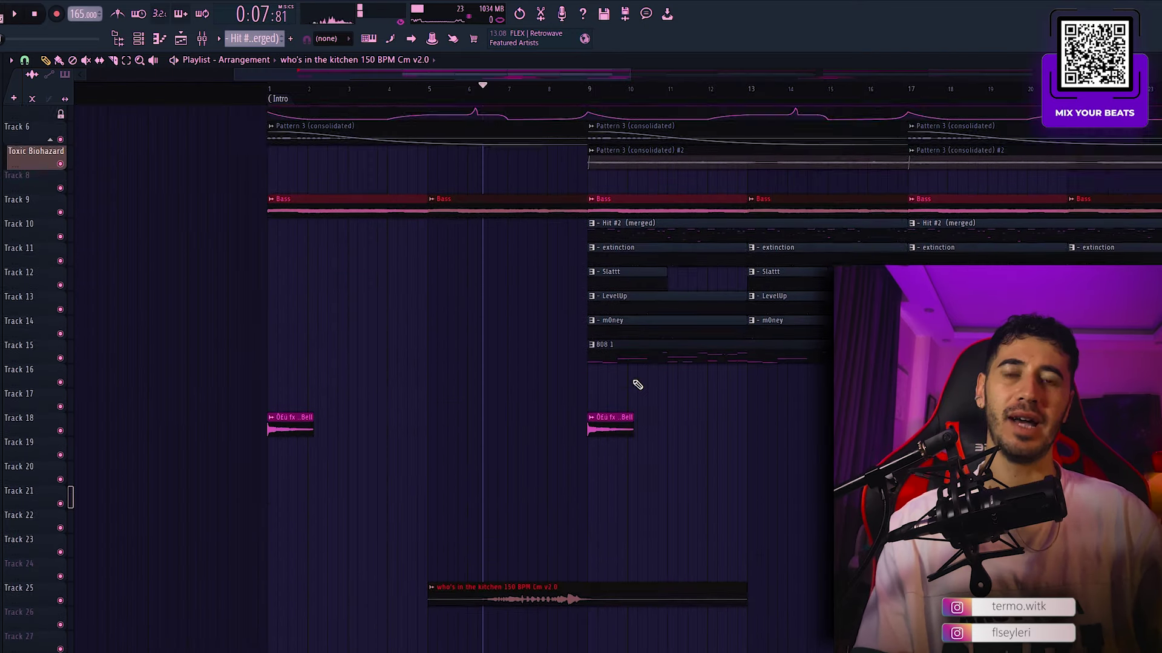
{"action": "scroll", "coordinate": [638, 385], "scroll_direction": "up", "scroll_amount": 4}
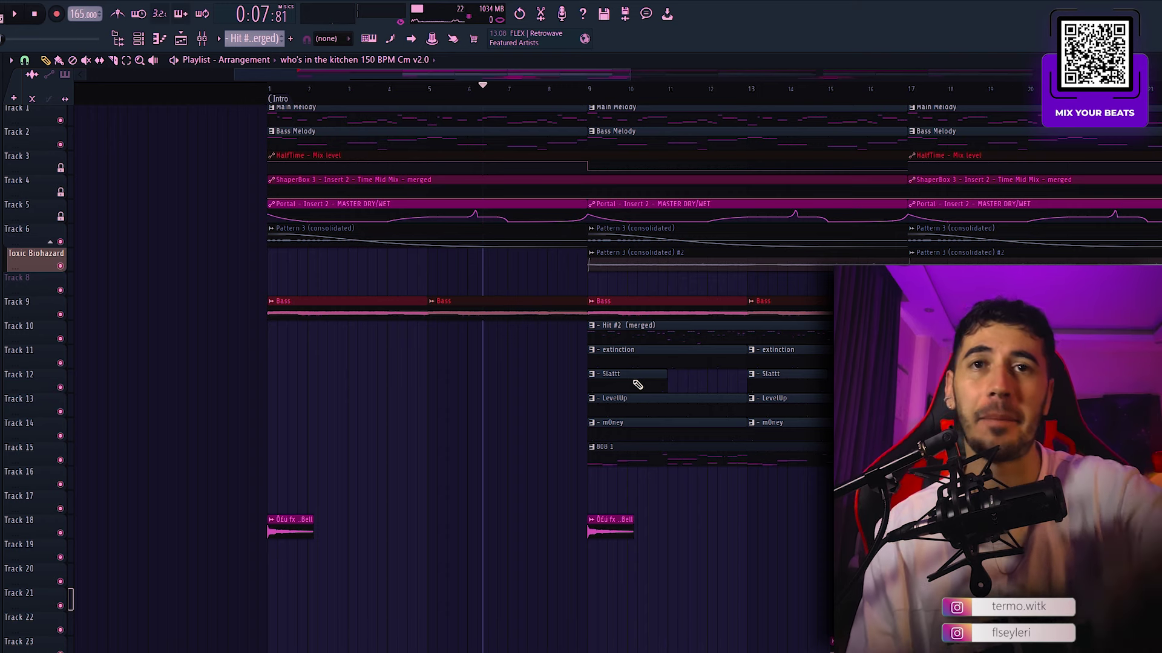
{"action": "scroll", "coordinate": [508, 354], "scroll_direction": "down", "scroll_amount": 2, "text": "alt"}
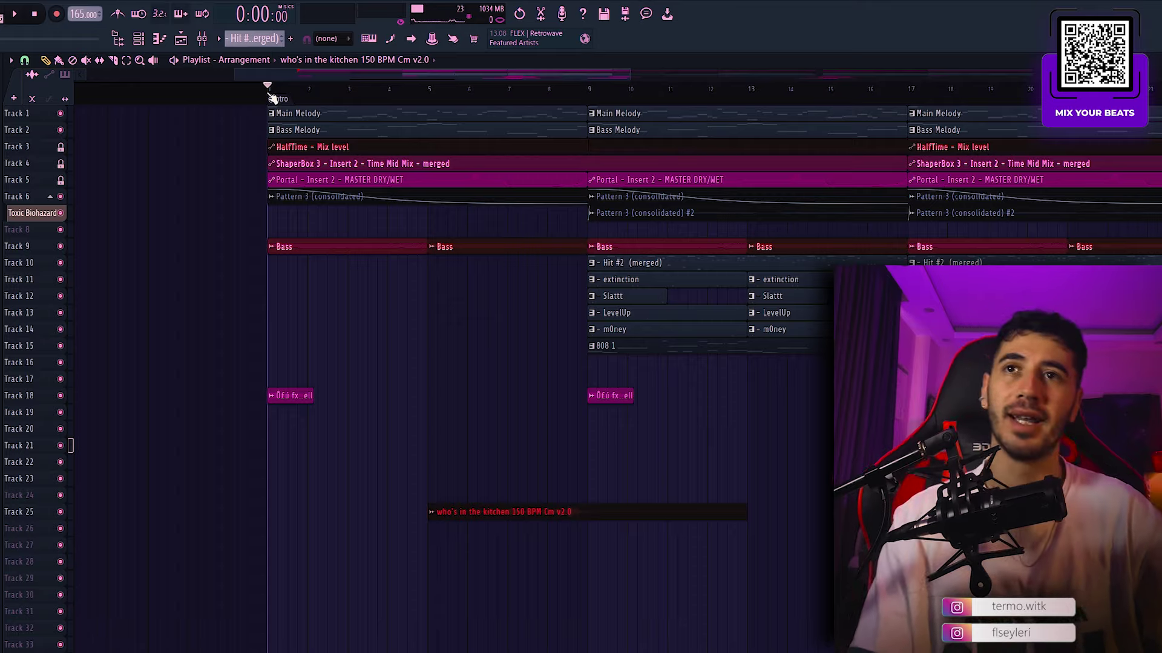
{"action": "scroll", "coordinate": [270, 181], "scroll_direction": "down", "scroll_amount": 3, "text": "ctrl"}
{"action": "scroll", "coordinate": [331, 281], "scroll_direction": "down", "scroll_amount": 3, "text": "alt"}
{"action": "scroll", "coordinate": [401, 270], "scroll_direction": "down", "scroll_amount": 2, "text": "ctrl"}
{"action": "scroll", "coordinate": [400, 271], "scroll_direction": "up", "scroll_amount": 4, "text": "alt"}
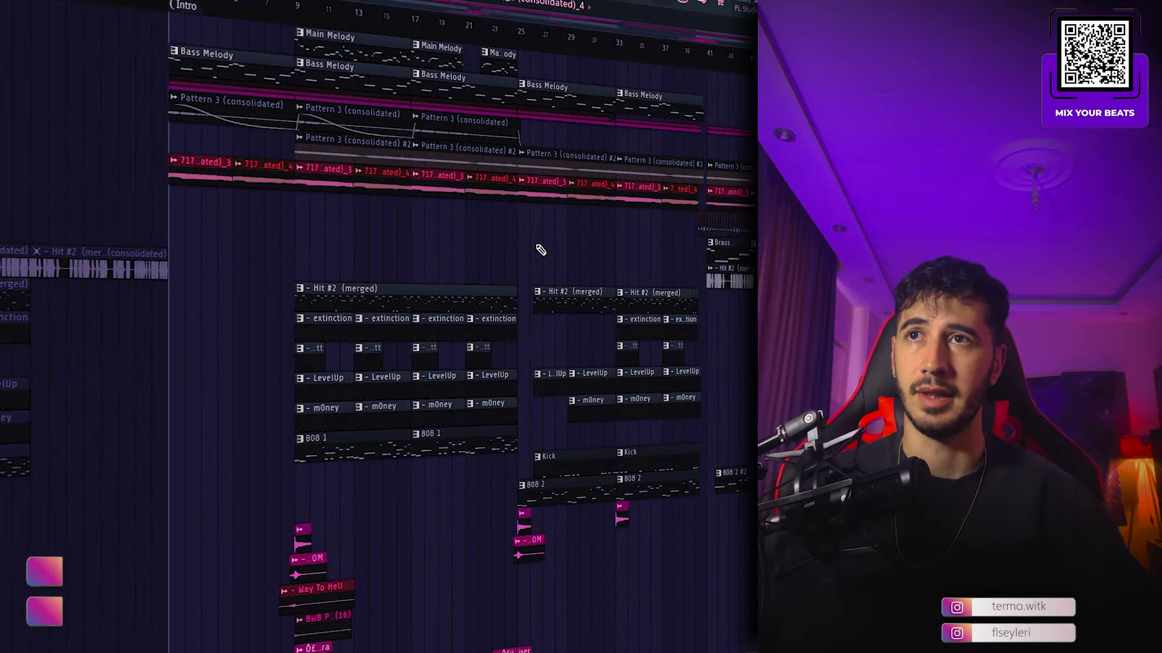
{"action": "key", "text": "space"}
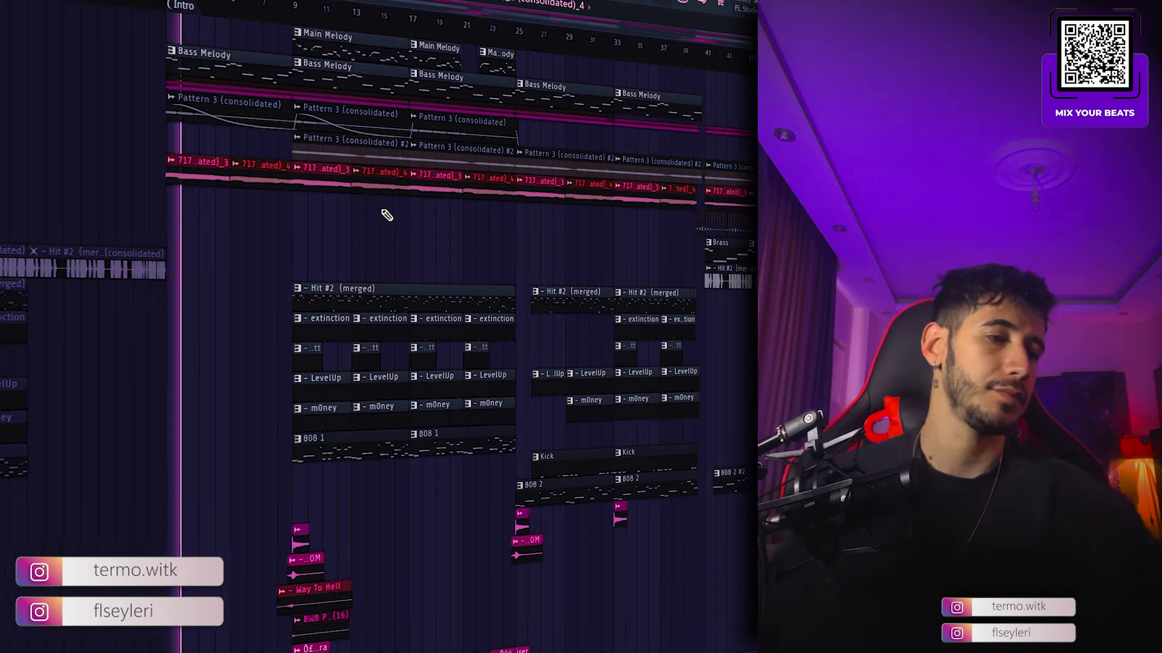